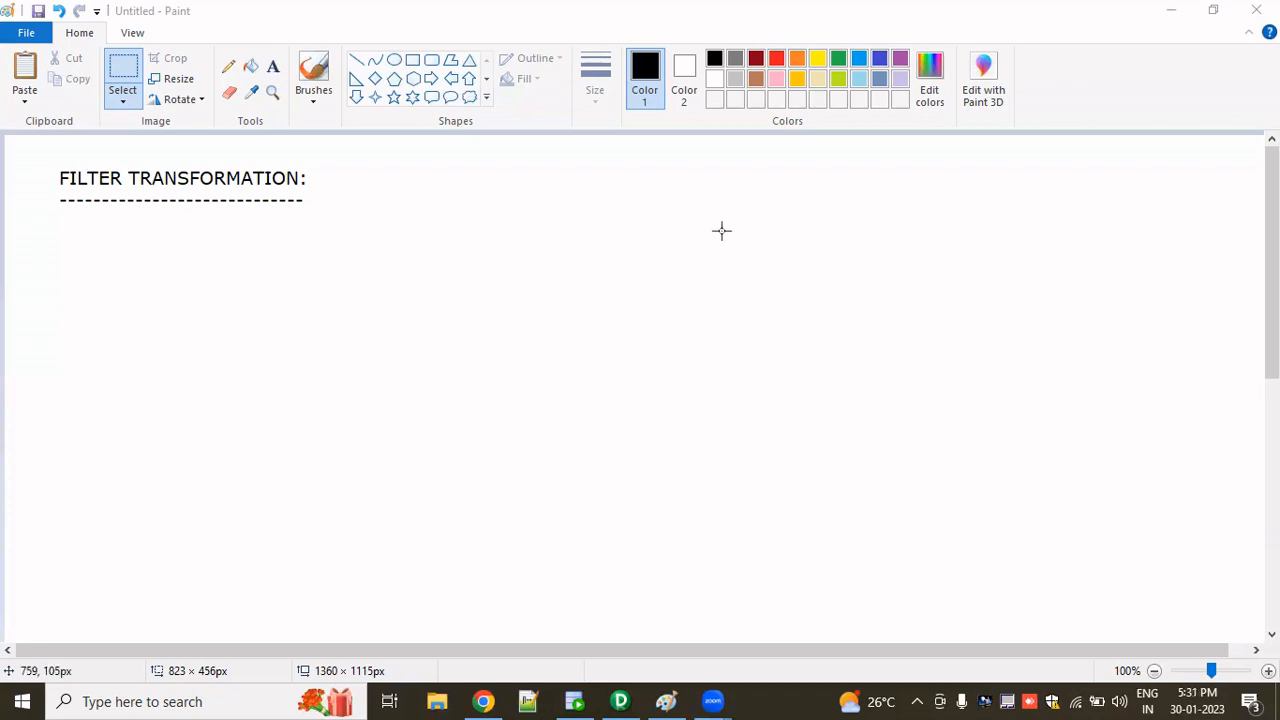
# - Add a text box right of the title reading "2 TYPES OF TRANSFORMATIONS:"
pyautogui.click(273, 67)
pyautogui.moveTo(610, 194); pyautogui.dragTo(996, 278)
pyautogui.write('2')
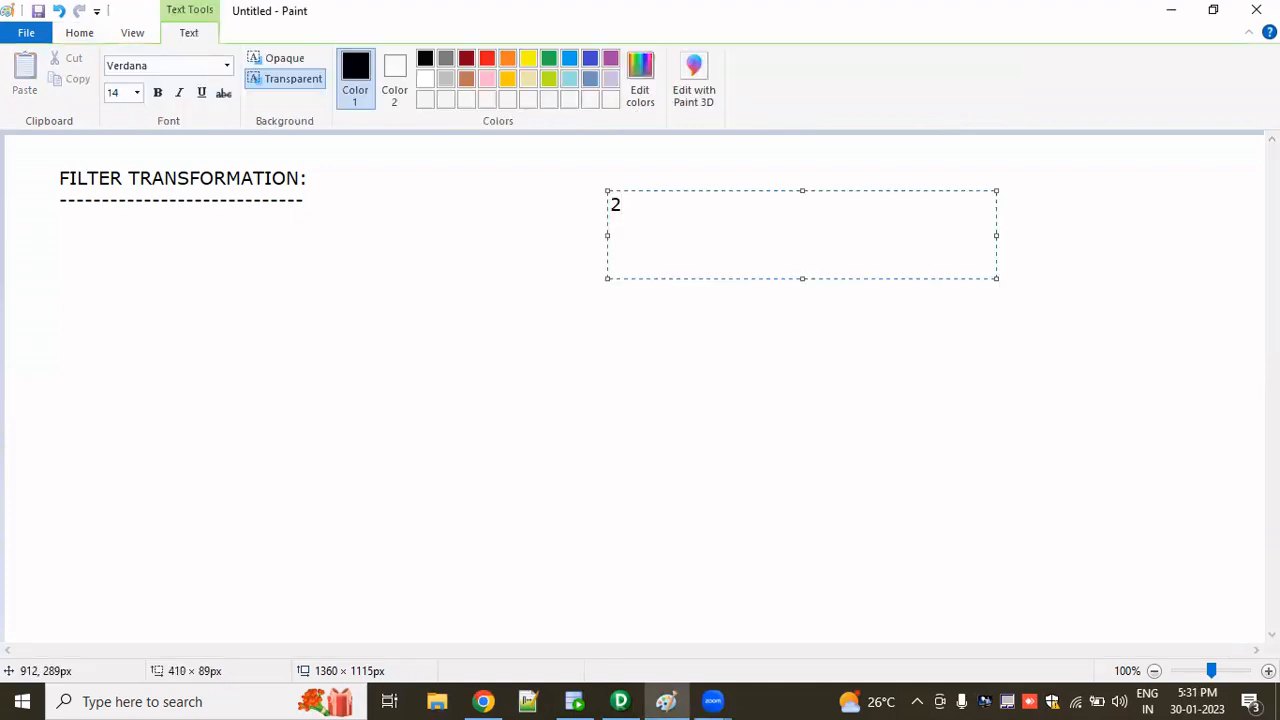
pyautogui.write(' TYPES OF')
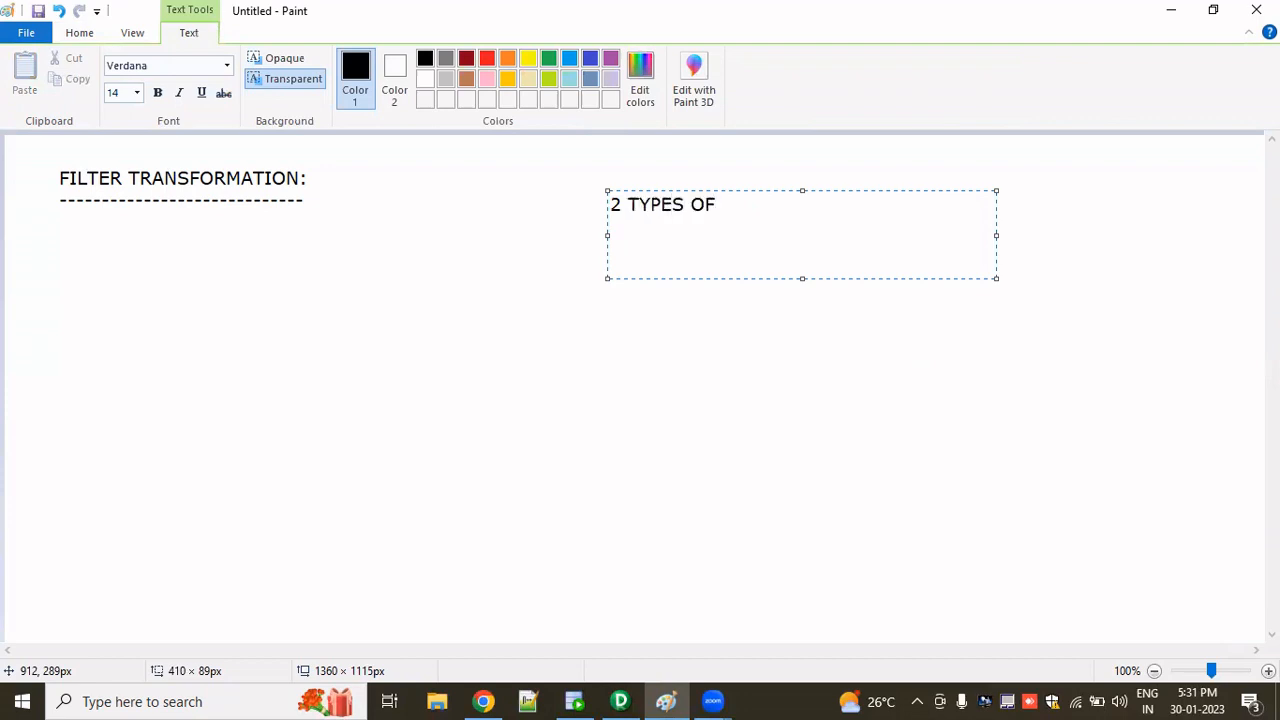
pyautogui.write(' TRANSFORMATIONS')
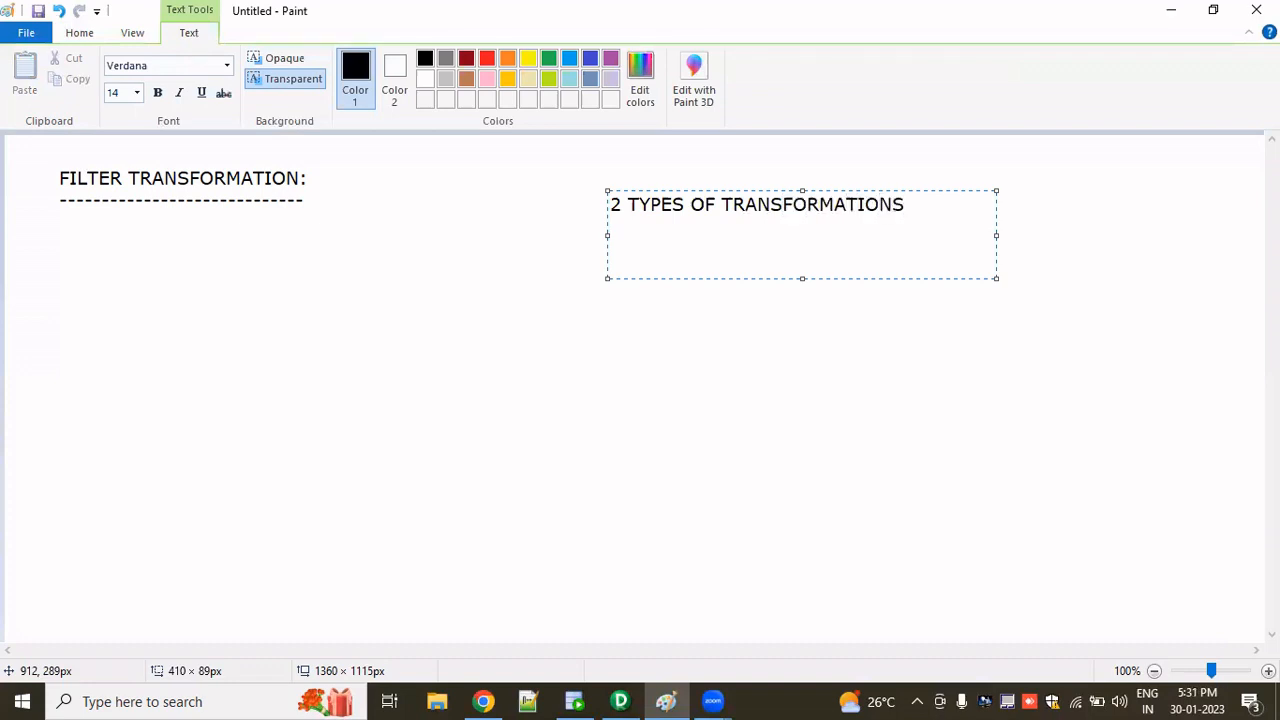
pyautogui.write(':')
# - Below the heading, leave a blank line and add the item "1.CONNECTED/UNCONNECTED"
pyautogui.press('Return')
pyautogui.press('Return')
pyautogui.write('co')
pyautogui.press('Home')
pyautogui.write('1')
pyautogui.press('End')
pyautogui.press('Left')
pyautogui.write('.')
pyautogui.press('End')
pyautogui.write('NNECTED')
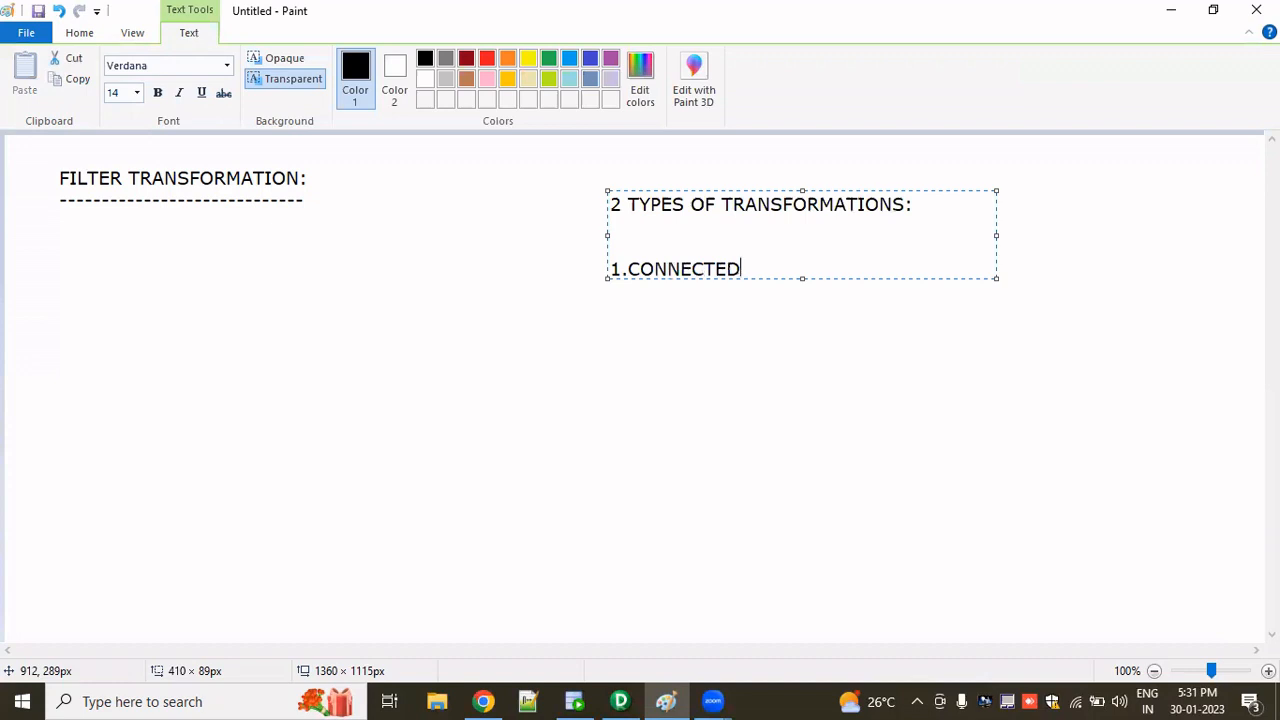
pyautogui.write('/UNCONNECT')
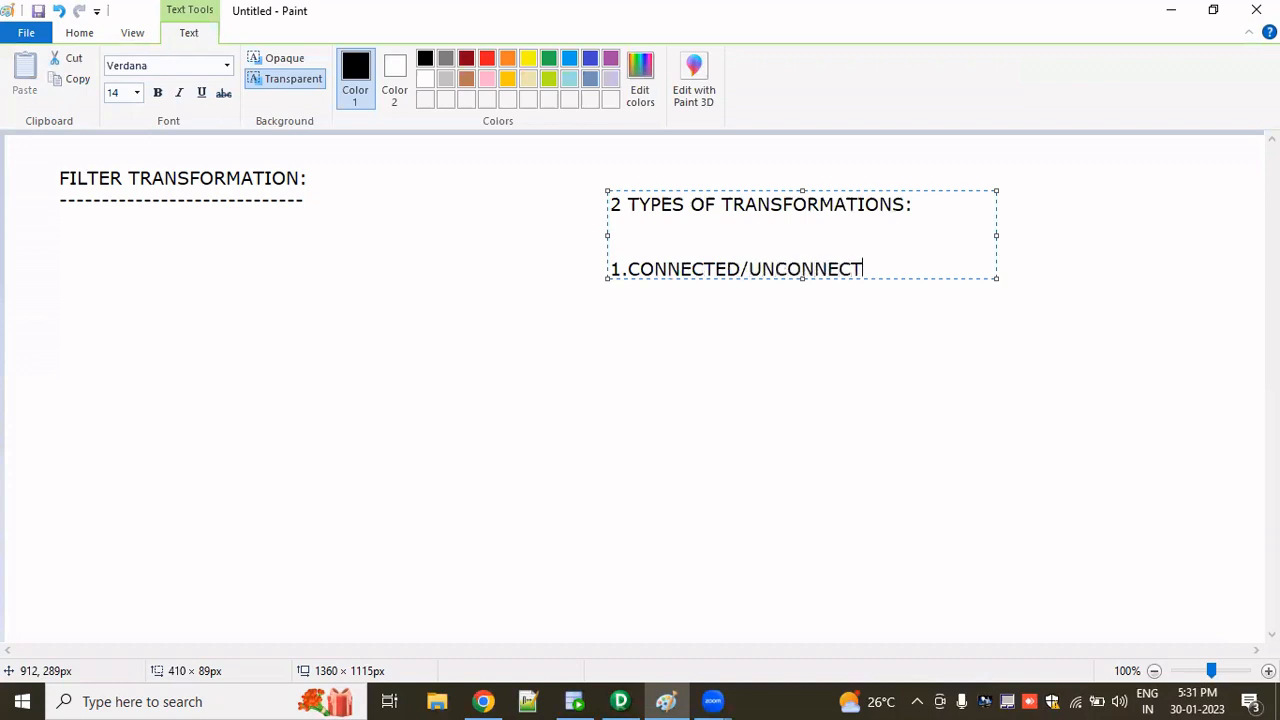
pyautogui.write('ED')
# - Add a second item "2.ACTIVE/PASSIVE" on the next line and finish the text box
pyautogui.press('Return')
pyautogui.write('2.ACTIVE')
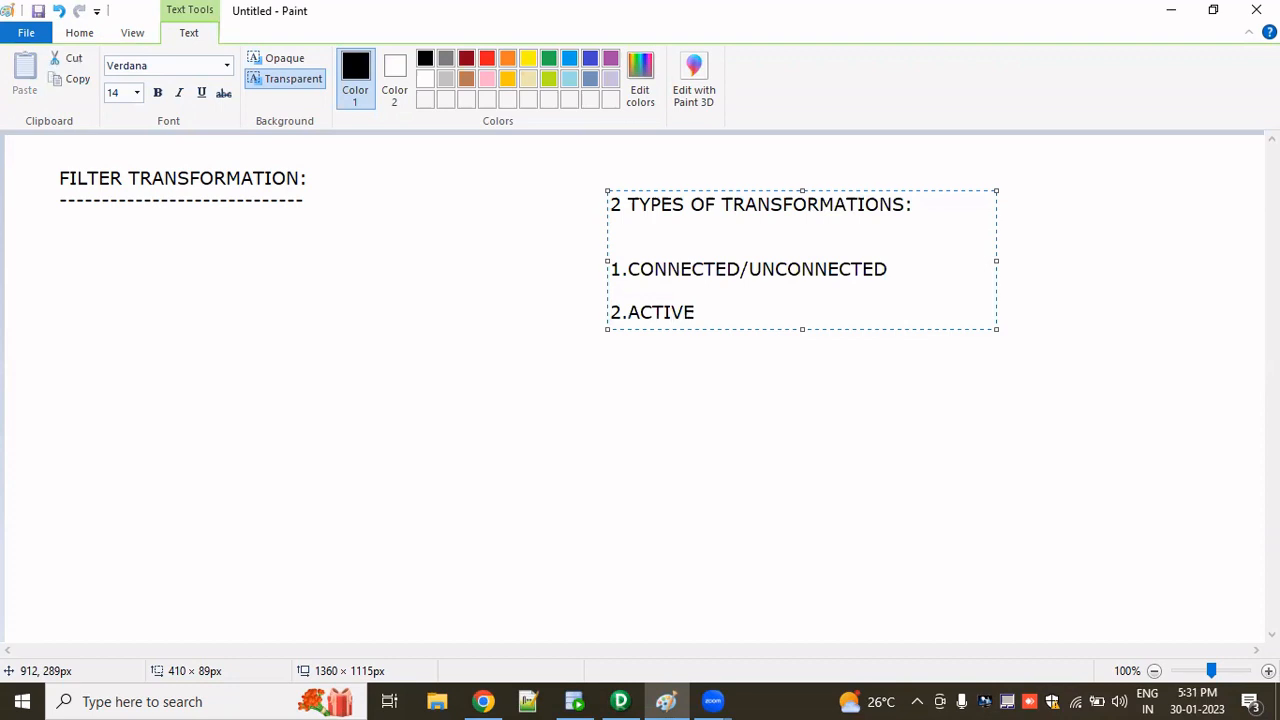
pyautogui.write('/PASSIVE')
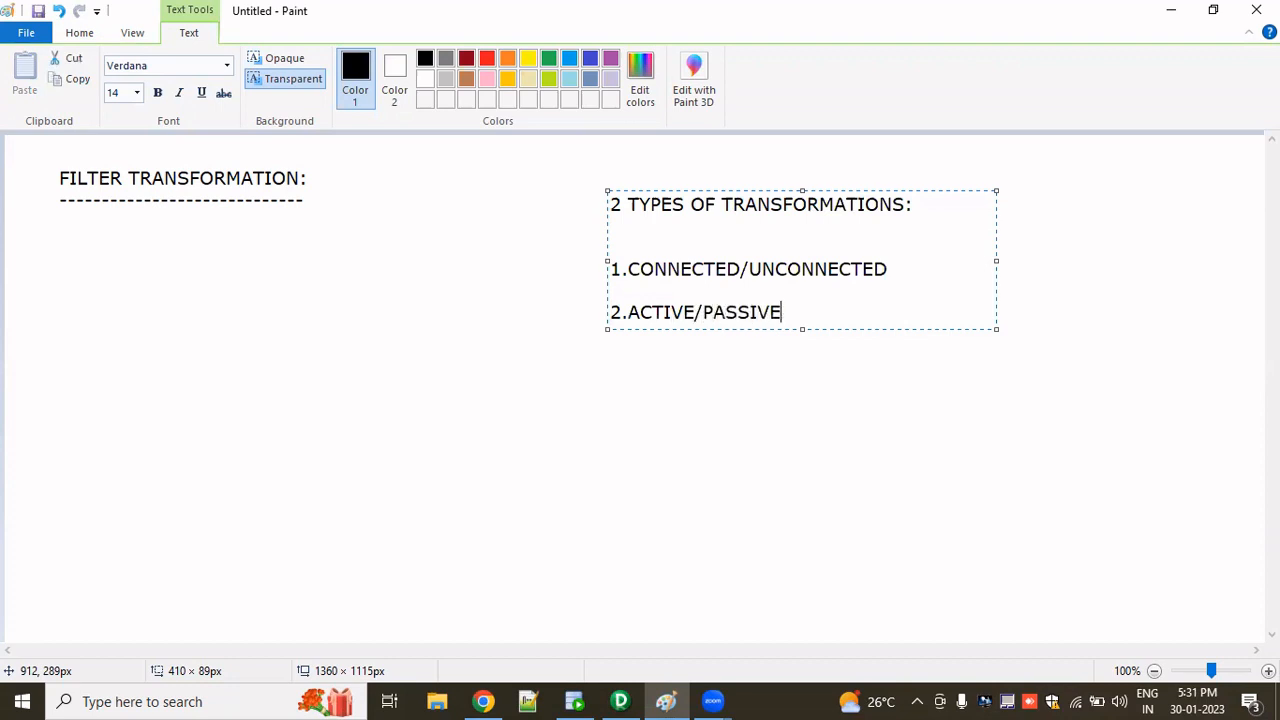
pyautogui.click(890, 443)
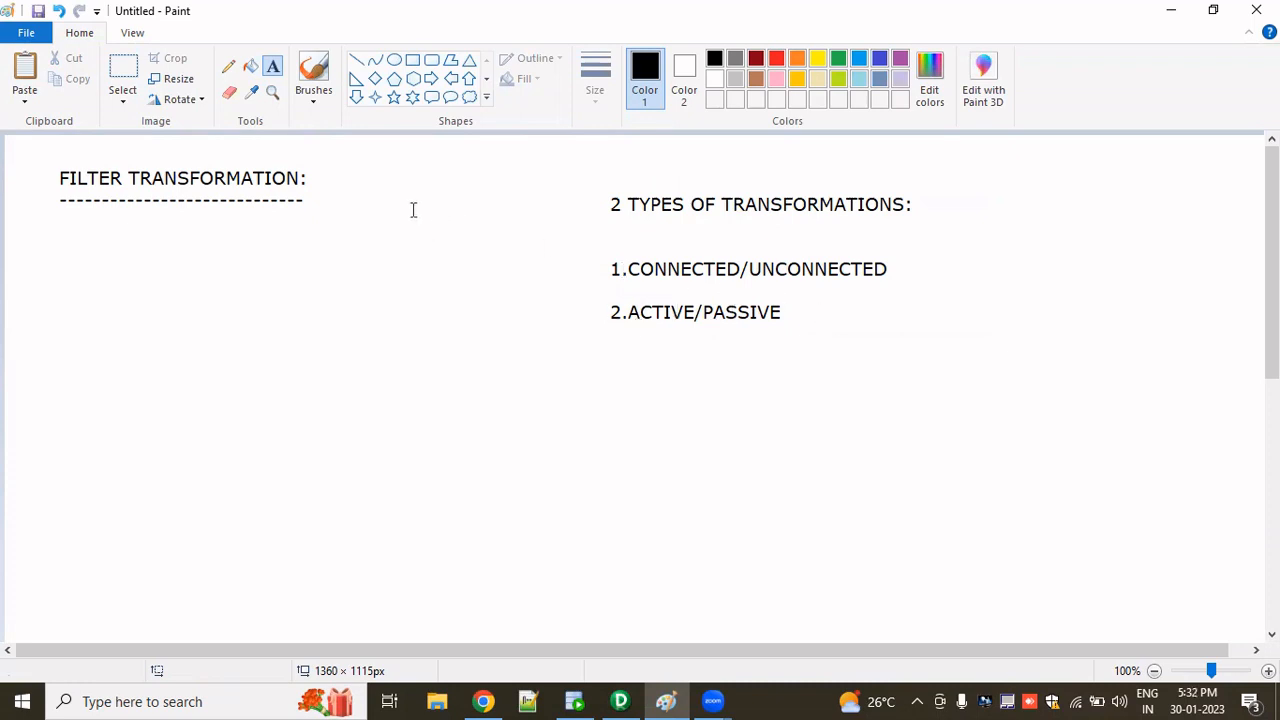
# - Draw two rectangles, about 123×129 px in the middle and about 130×133 px near the right edge
pyautogui.click(414, 62)
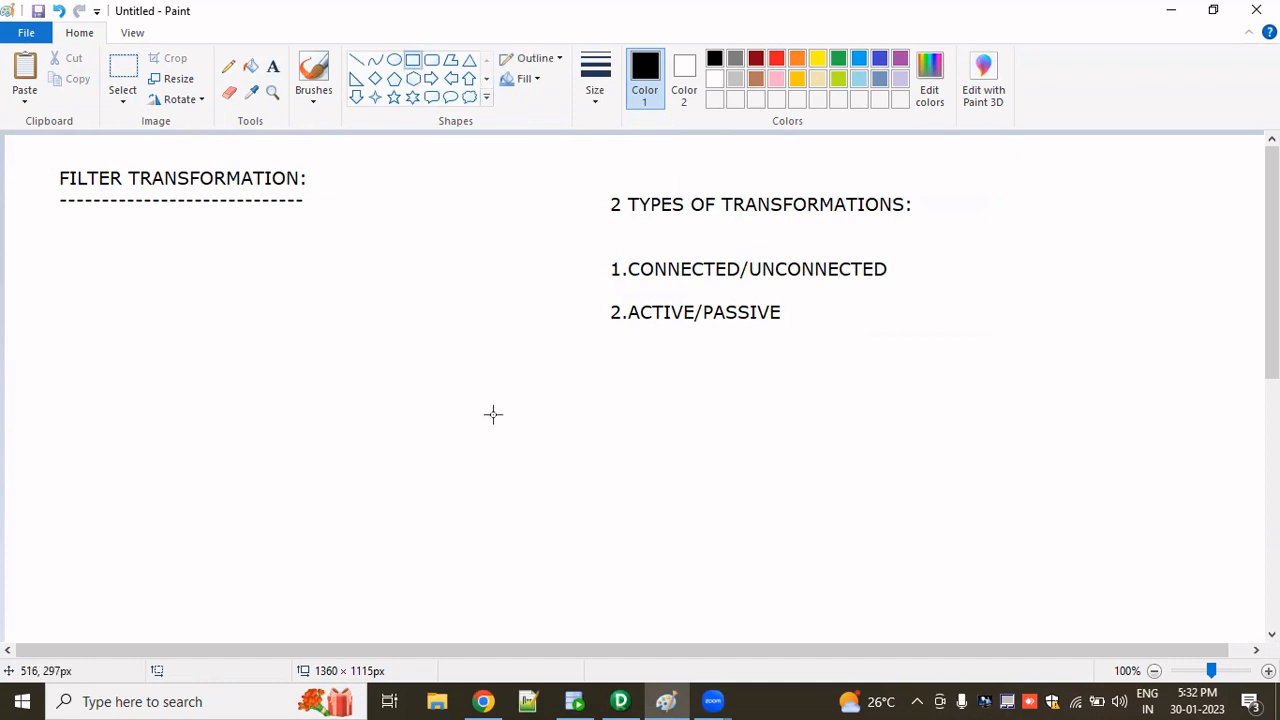
pyautogui.moveTo(503, 411); pyautogui.dragTo(620, 531)
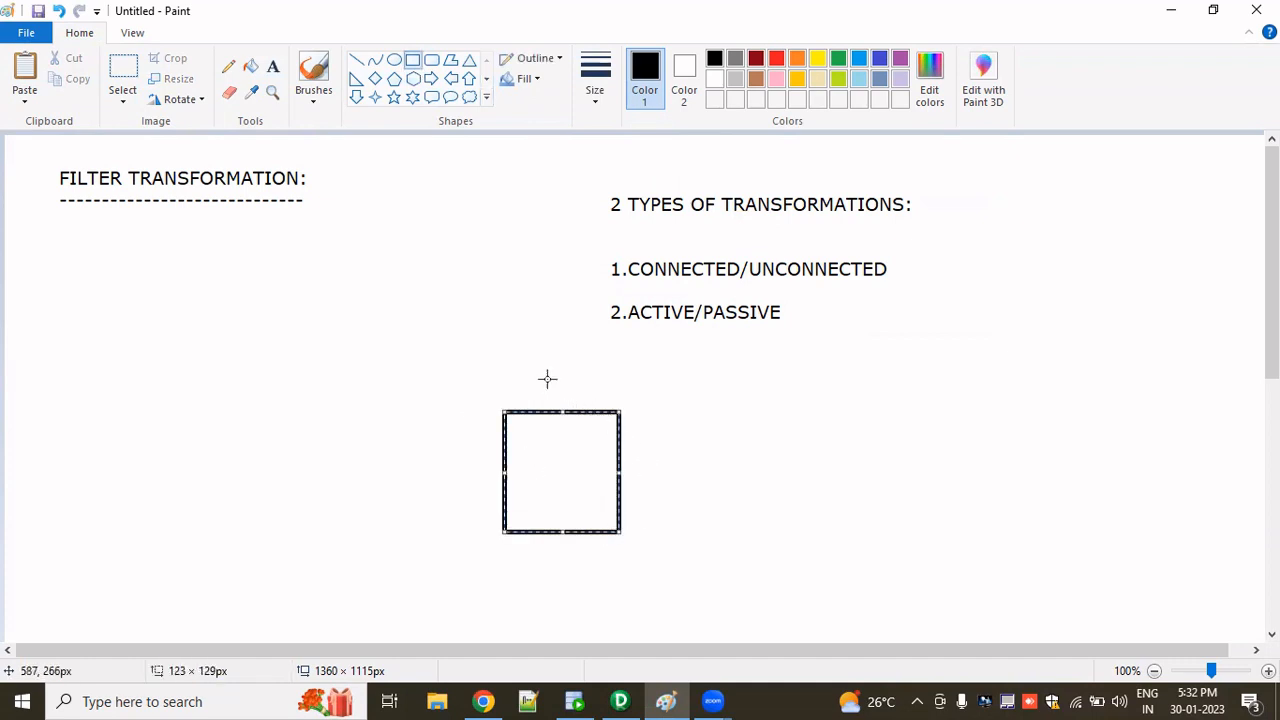
pyautogui.moveTo(1075, 396); pyautogui.dragTo(1199, 521)
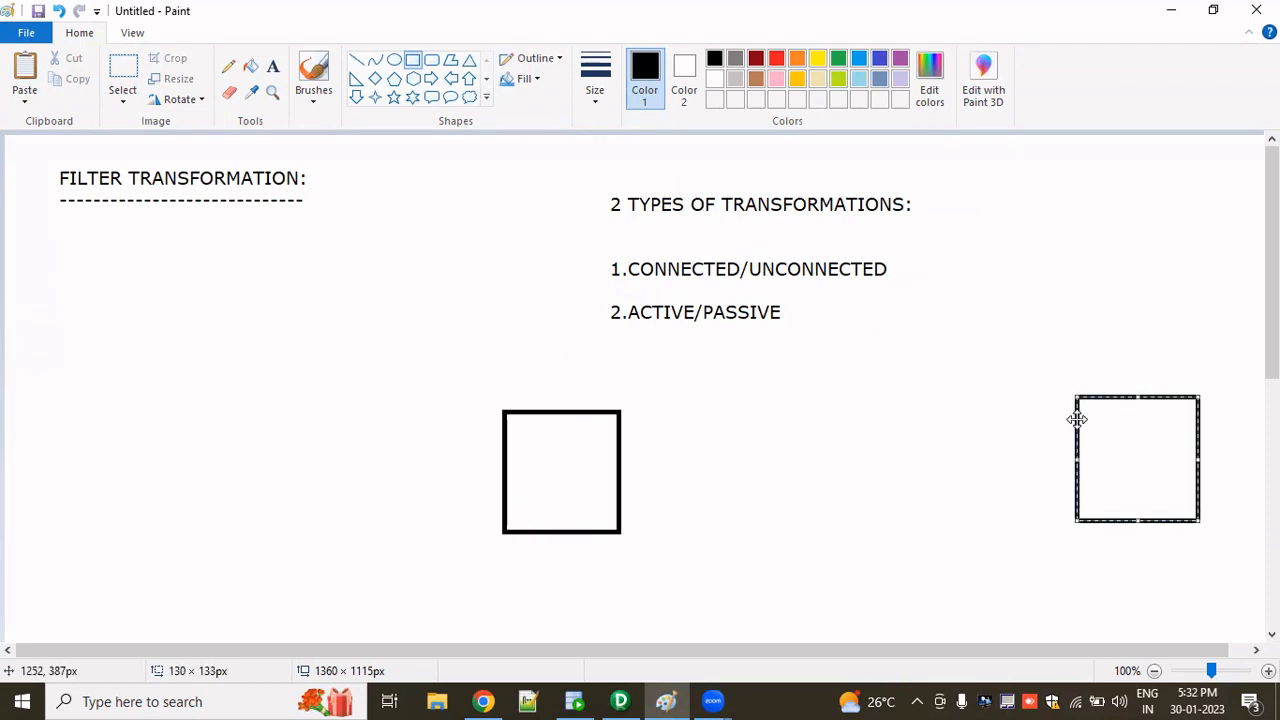
# - Label the middle rectangle "SOURCE" with the Text tool
pyautogui.click(273, 67)
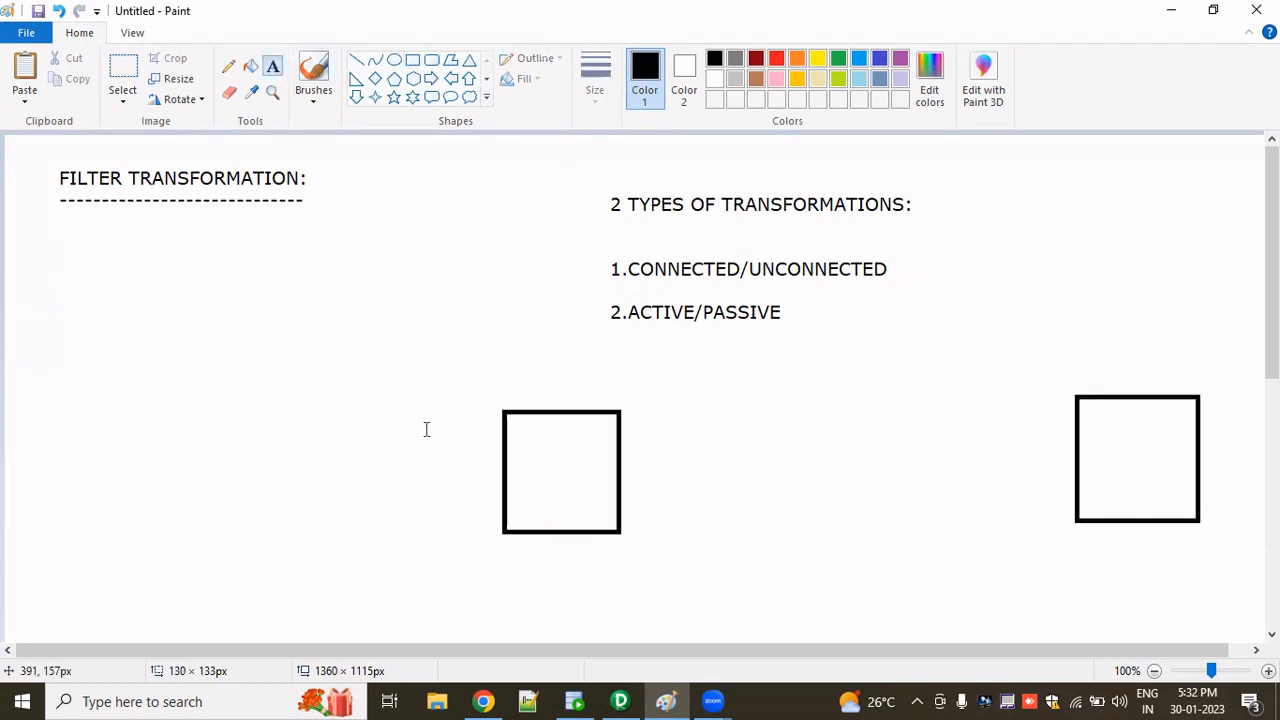
pyautogui.click(511, 457)
pyautogui.write('SOURCE')
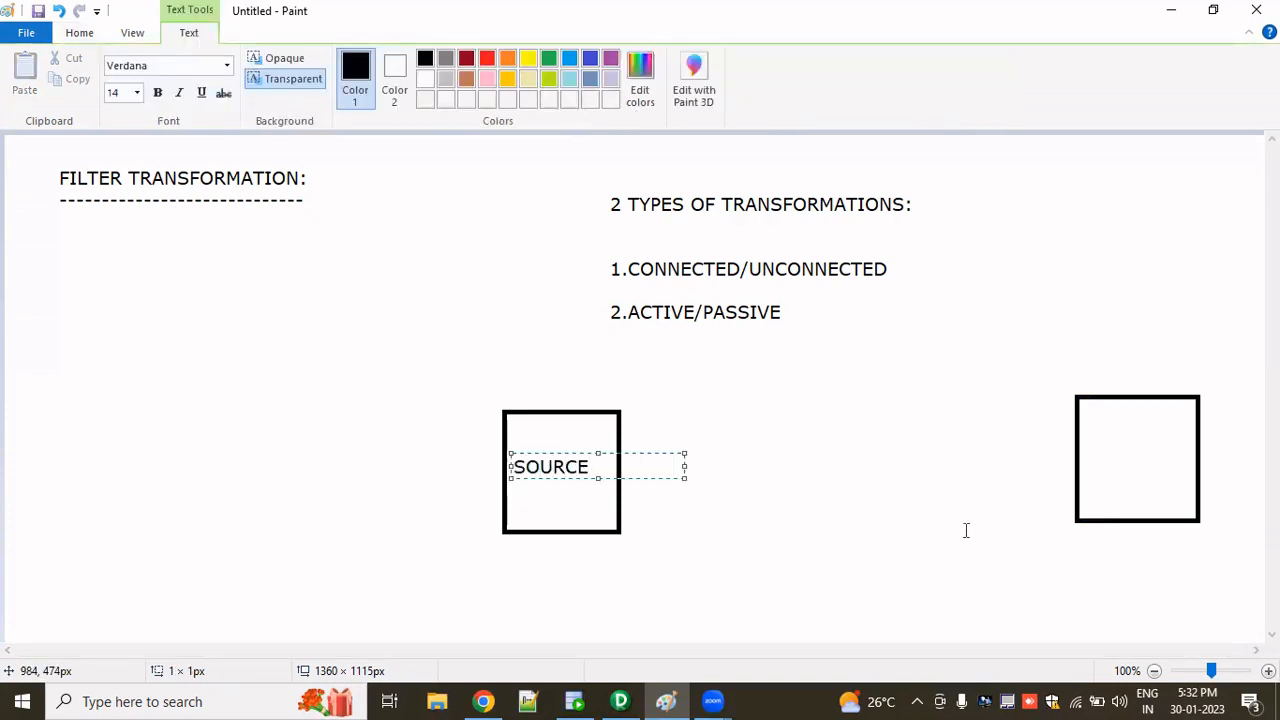
pyautogui.click(1071, 463)
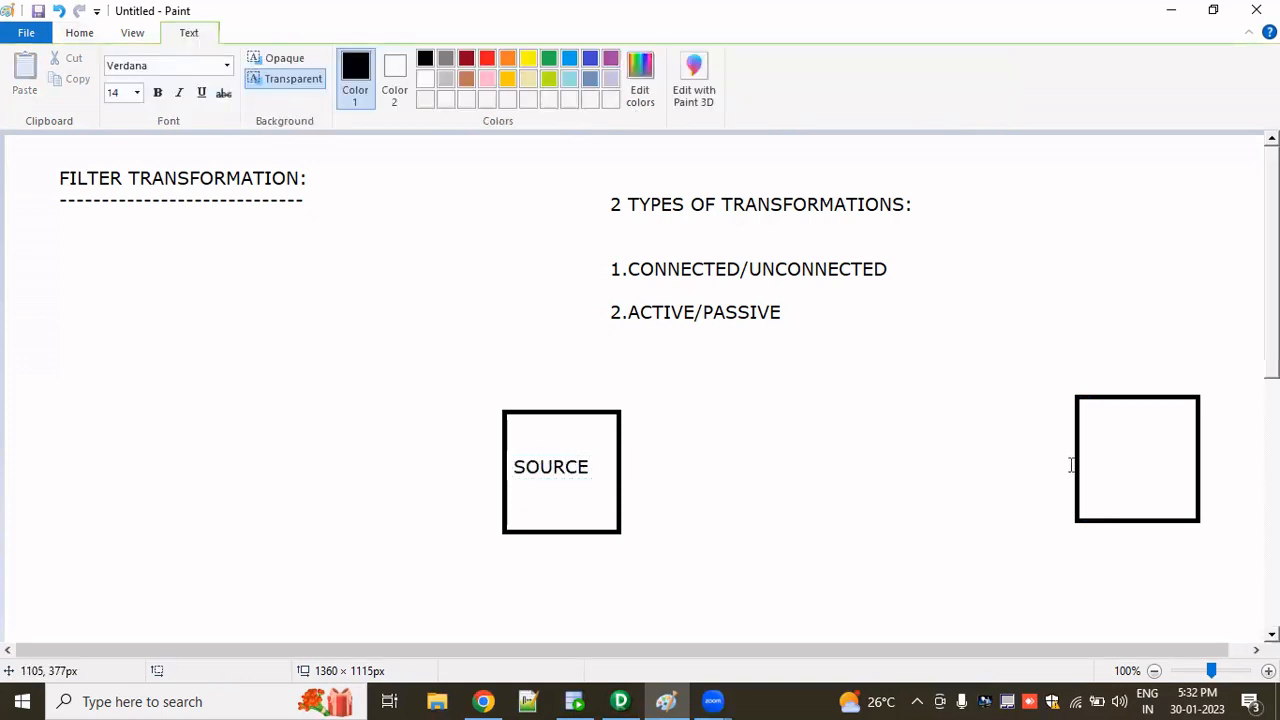
# - Label the right rectangle "TARGET"
pyautogui.click(1090, 440)
pyautogui.write('TARGET')
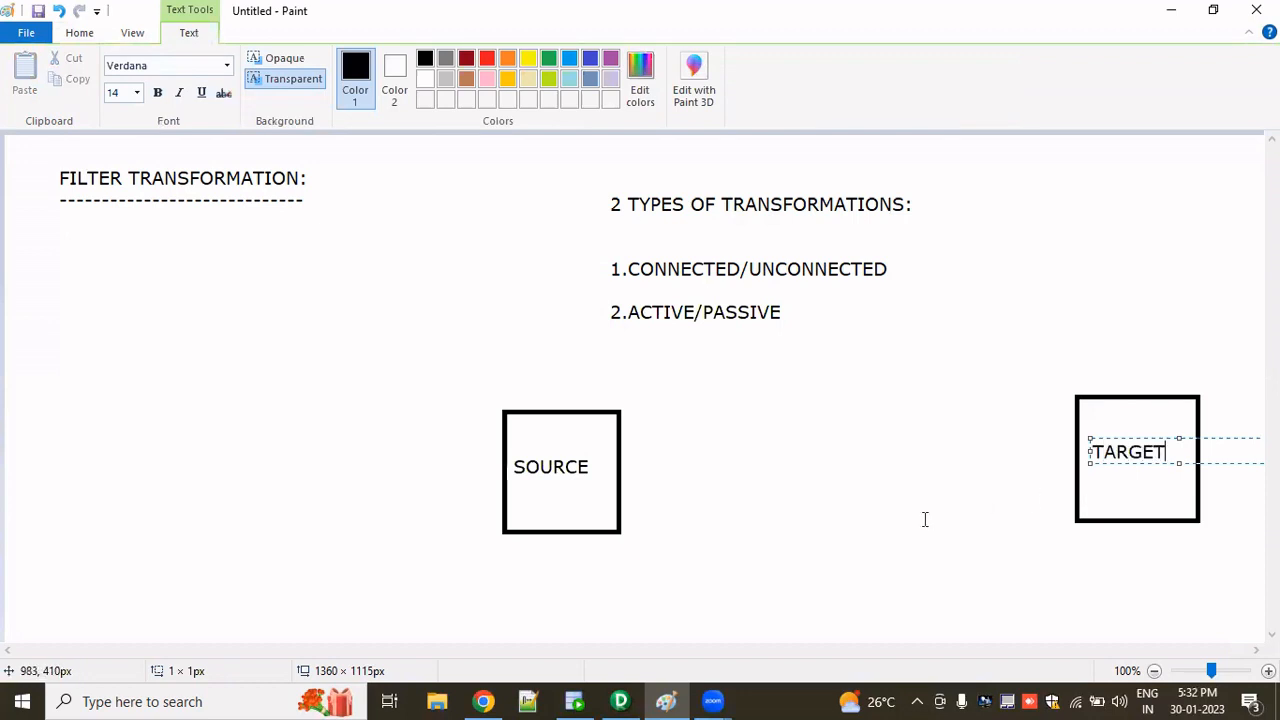
pyautogui.click(848, 518)
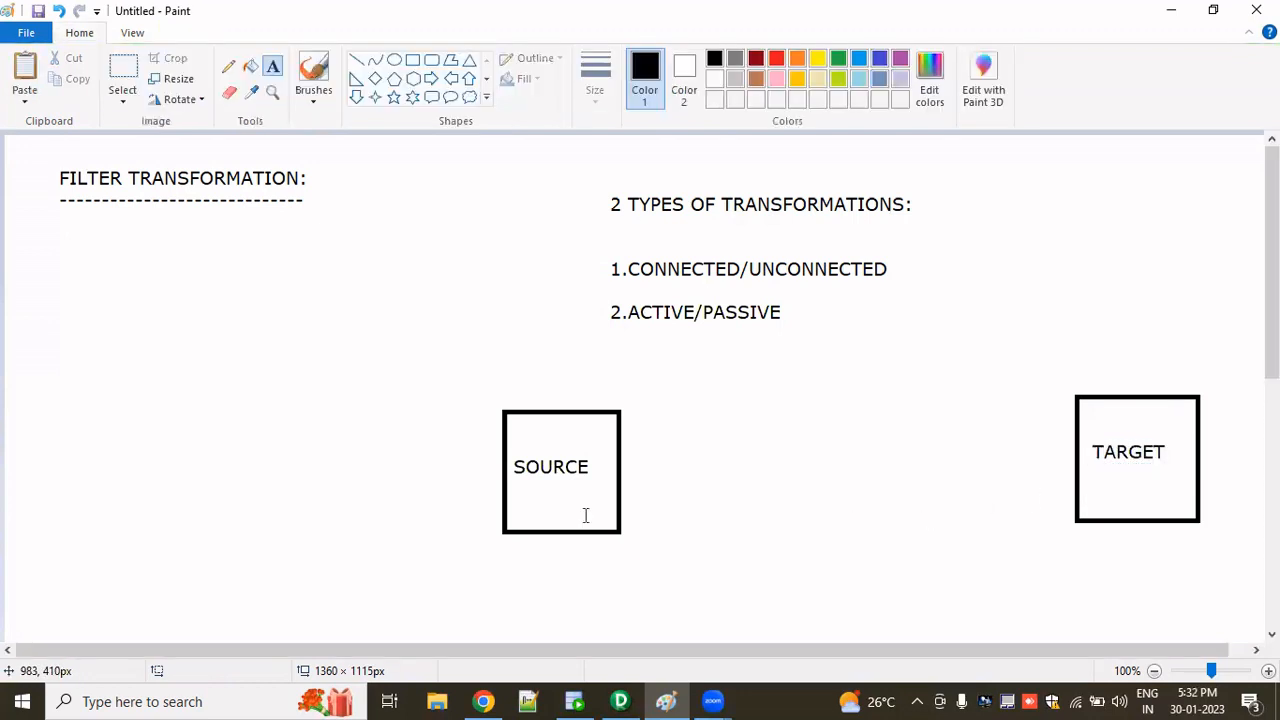
# - Draw a hexagon of about 123×115 px between the SOURCE and TARGET boxes
pyautogui.click(413, 78)
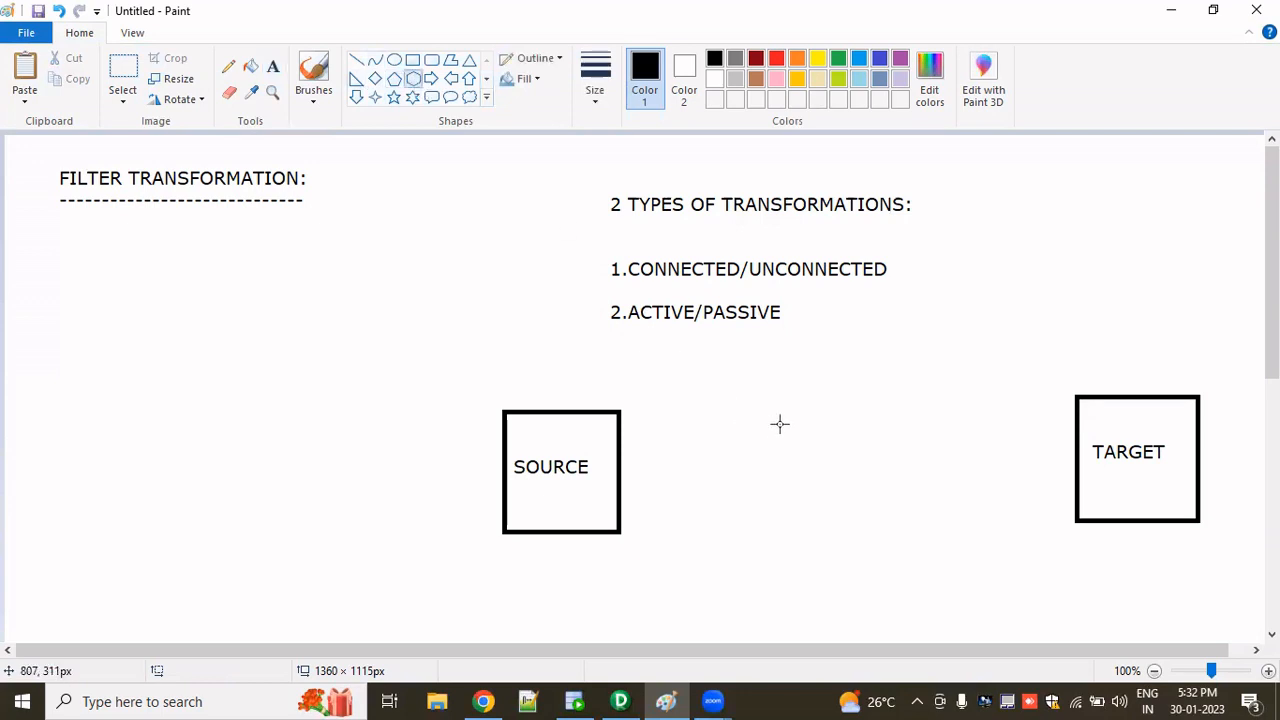
pyautogui.moveTo(787, 418); pyautogui.dragTo(900, 524)
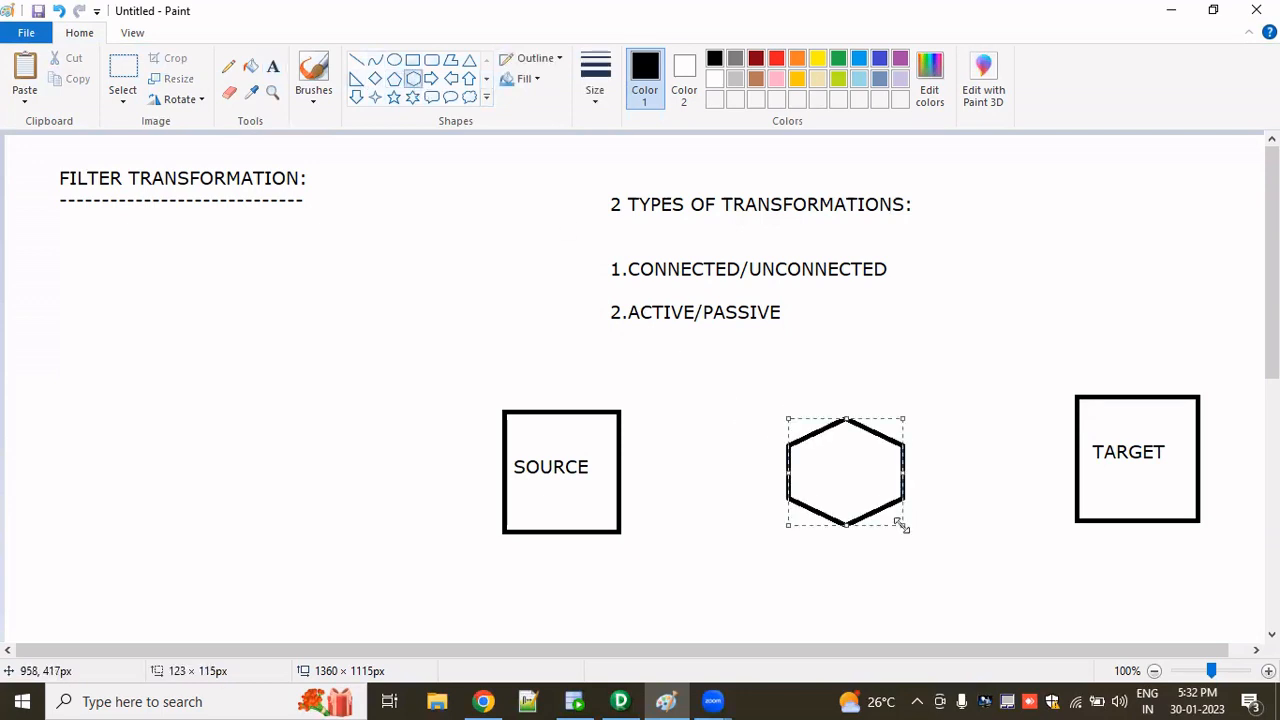
pyautogui.click(762, 300)
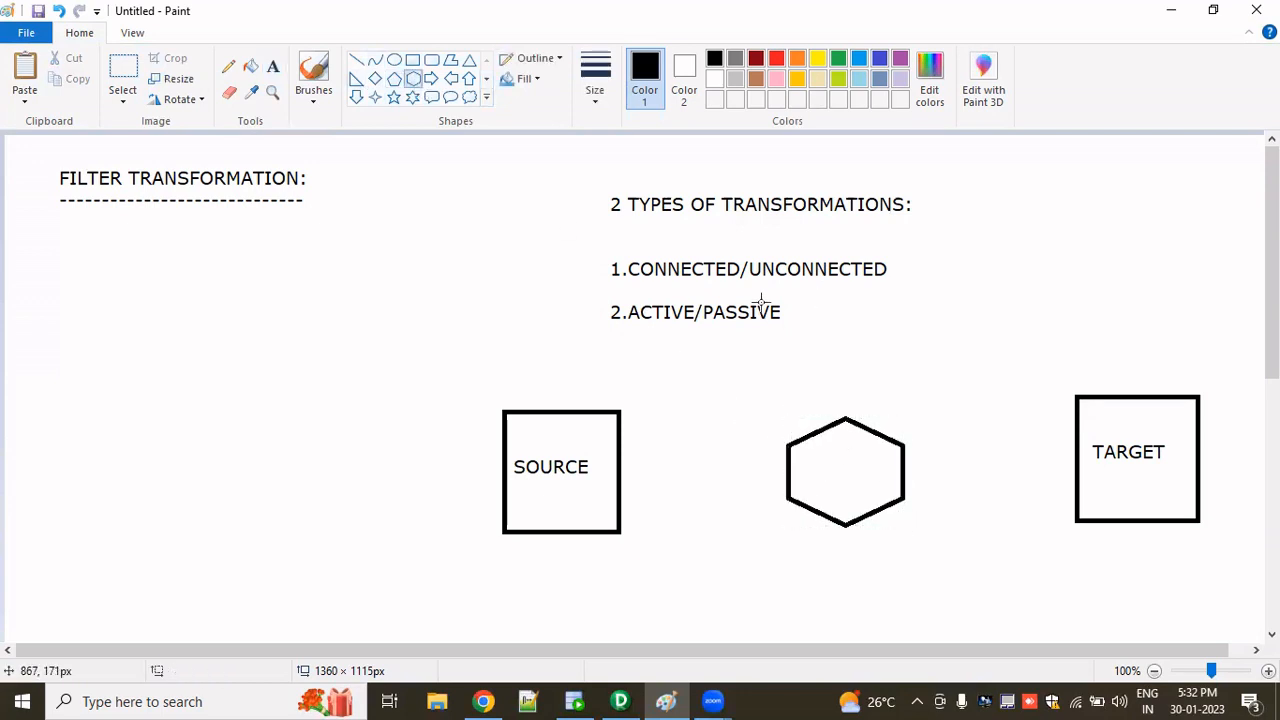
# - Draw straight lines joining SOURCE to the hexagon and the hexagon to TARGET
pyautogui.click(356, 60)
pyautogui.moveTo(617, 472); pyautogui.dragTo(801, 468)
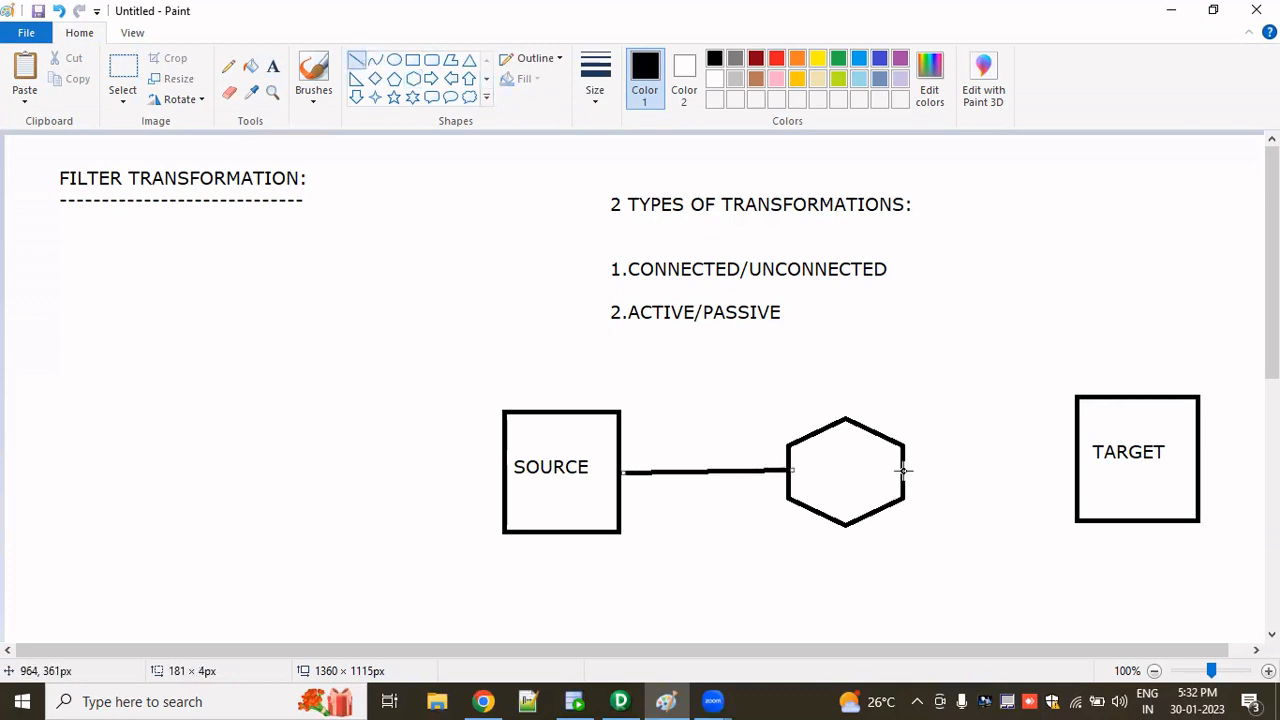
pyautogui.moveTo(1079, 468); pyautogui.dragTo(906, 469)
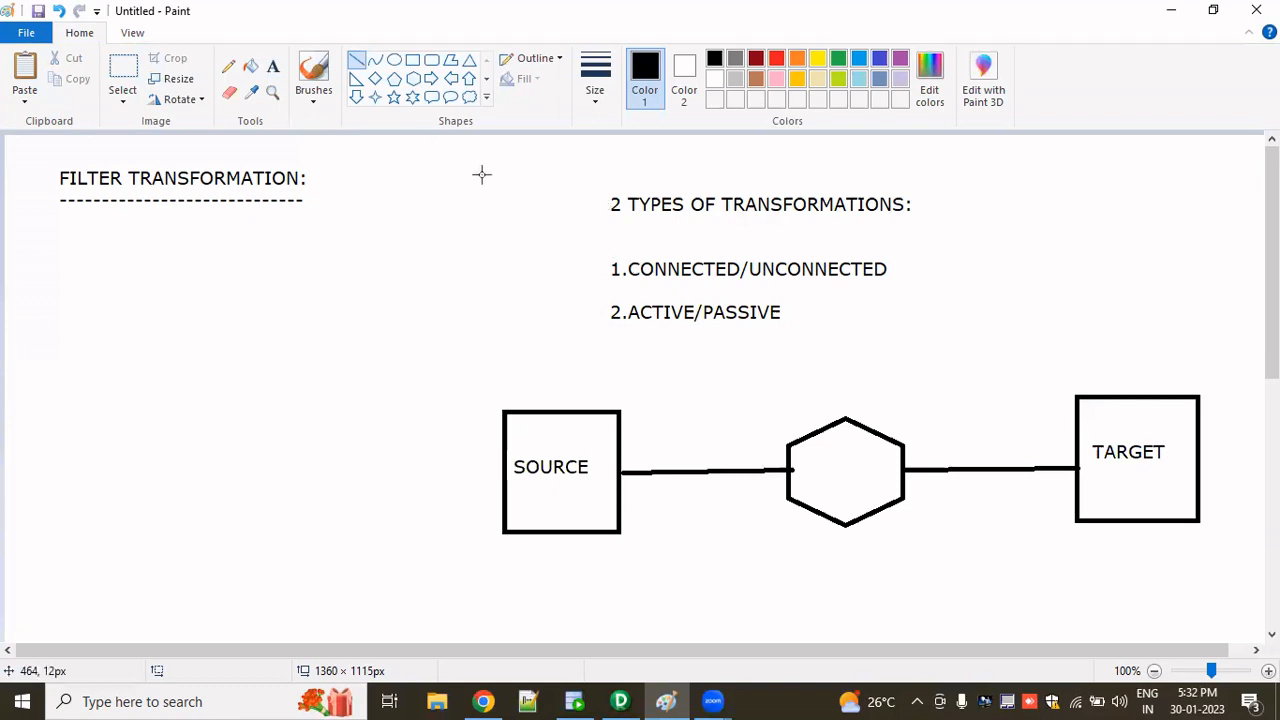
# - Draw a pencil check mark under CONNECTED, then undo the mark and both connector lines
pyautogui.click(228, 66)
pyautogui.moveTo(678, 257); pyautogui.dragTo(732, 220)
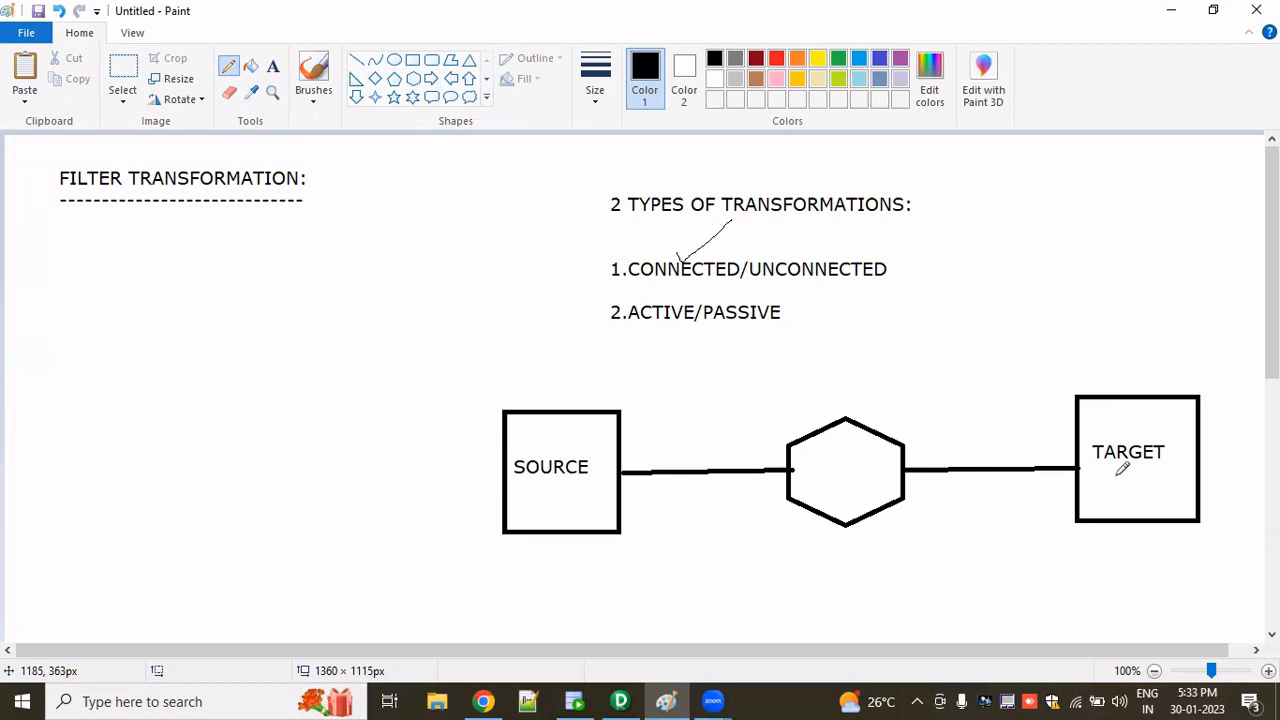
pyautogui.hotkey('ctrl', 'z')
pyautogui.hotkey('ctrl', 'z')
pyautogui.hotkey('ctrl', 'z')
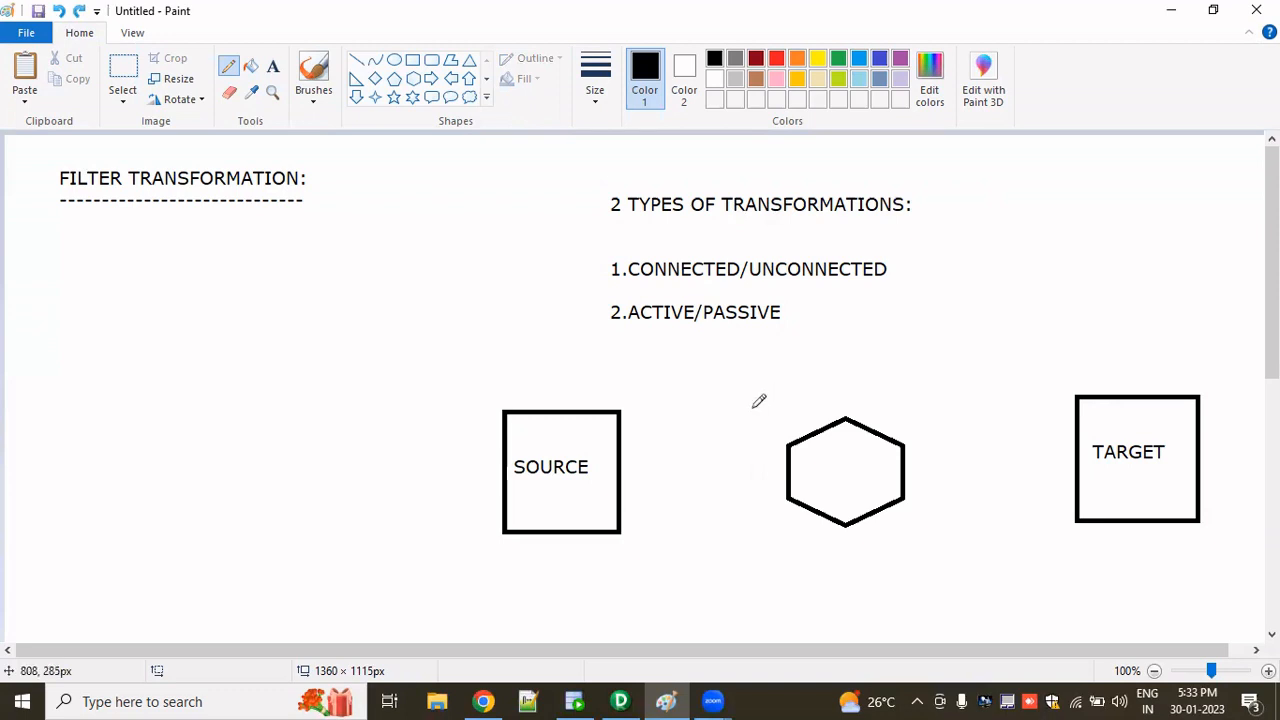
# - Select the hexagon and move it up beside the list, above TARGET
pyautogui.click(123, 68)
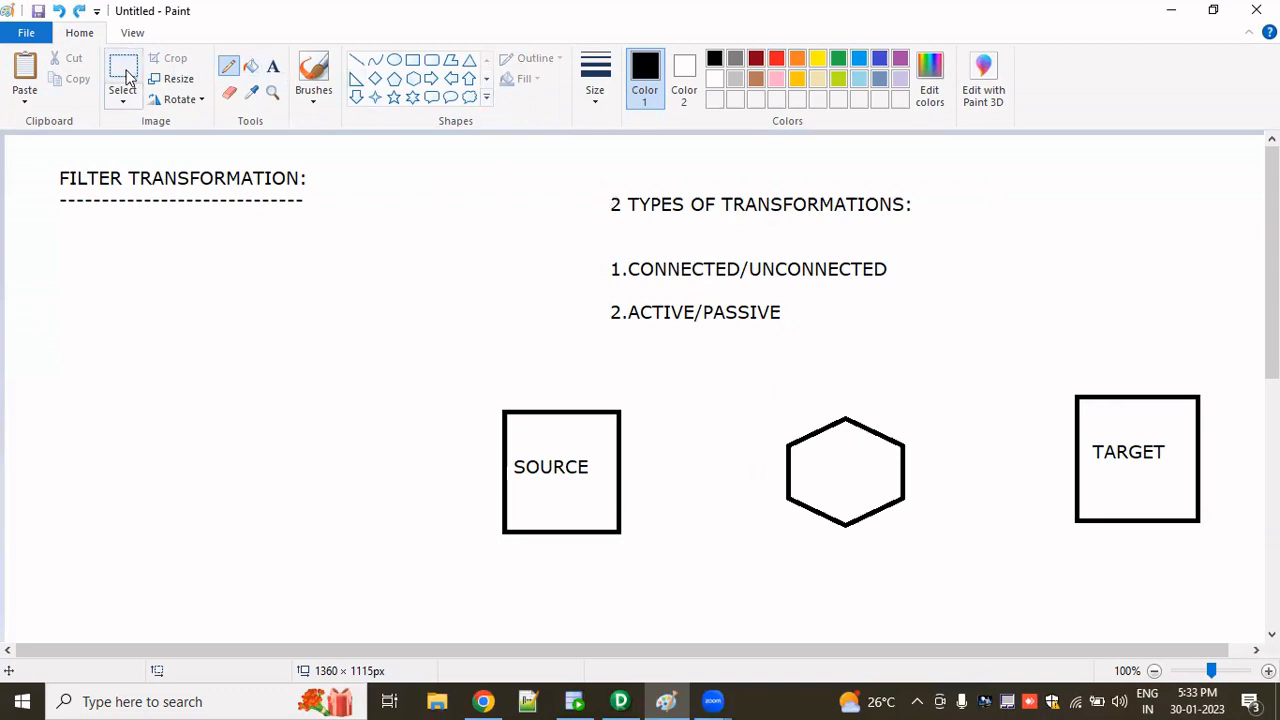
pyautogui.moveTo(759, 385); pyautogui.dragTo(941, 559)
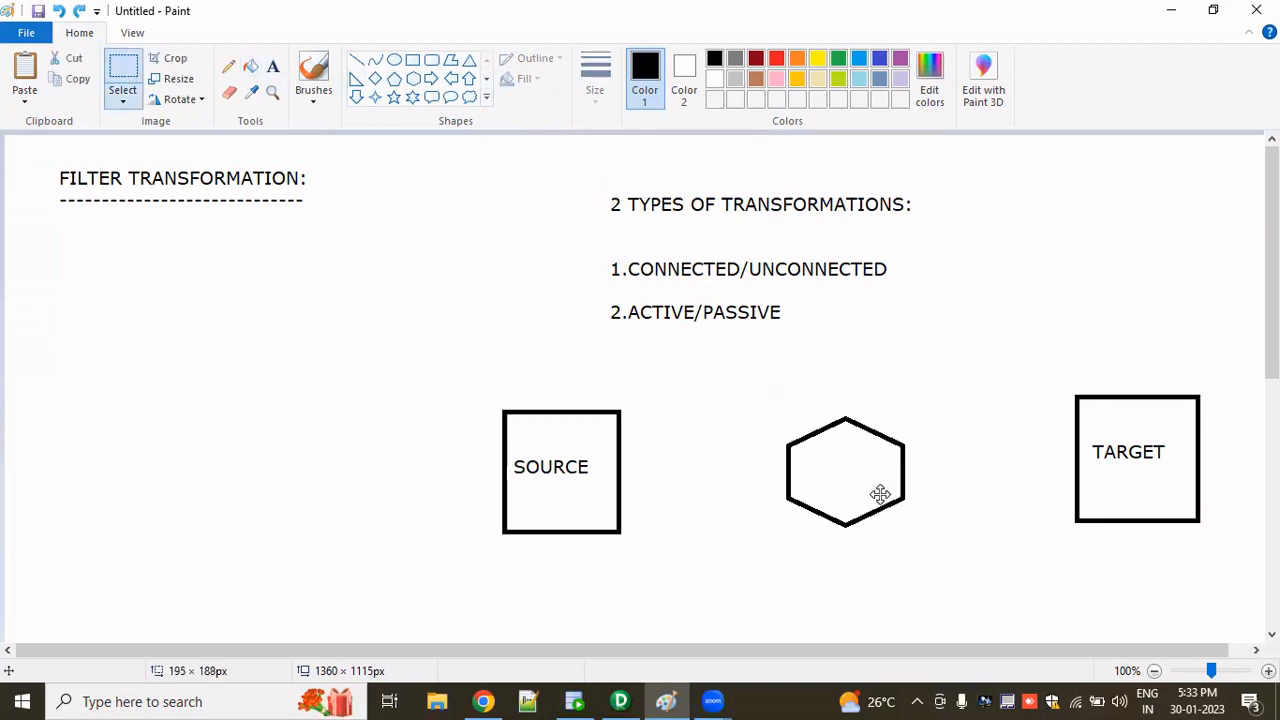
pyautogui.moveTo(880, 491); pyautogui.dragTo(1057, 328)
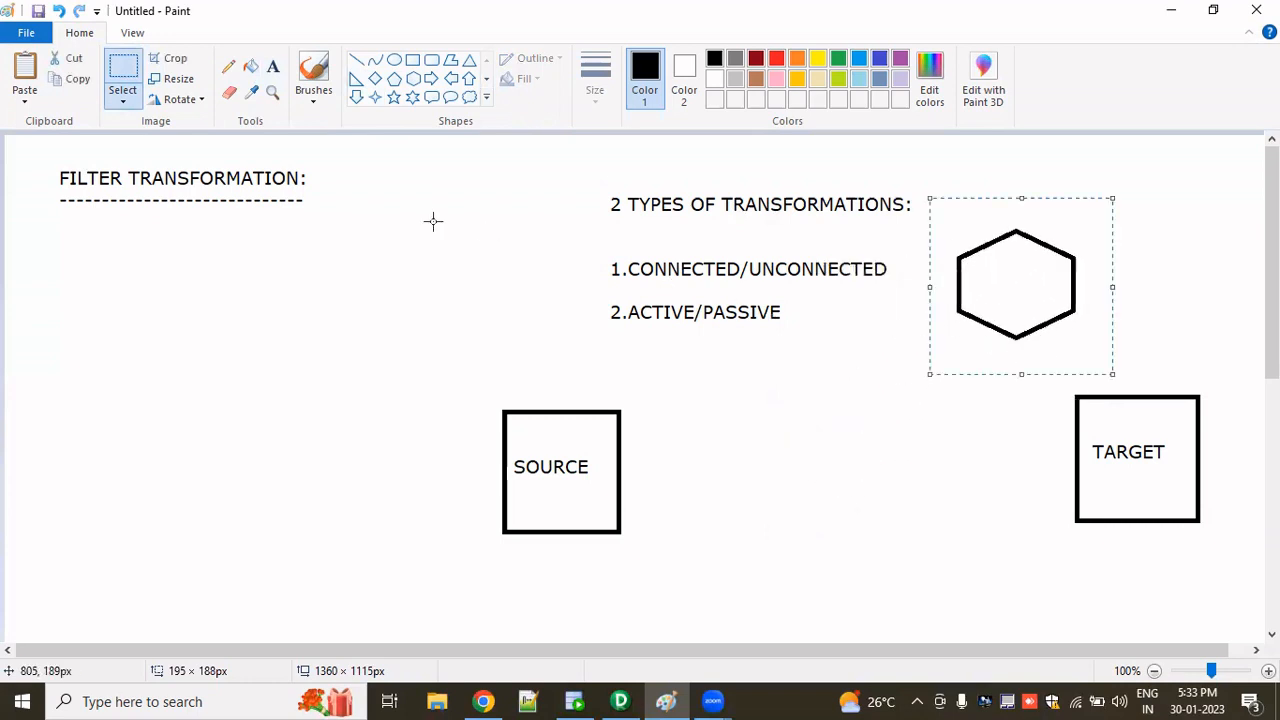
# - Draw a straight line from SOURCE to TARGET, then undo the line and the hexagon move
pyautogui.click(356, 60)
pyautogui.moveTo(620, 471); pyautogui.dragTo(1077, 471)
pyautogui.click(1026, 540)
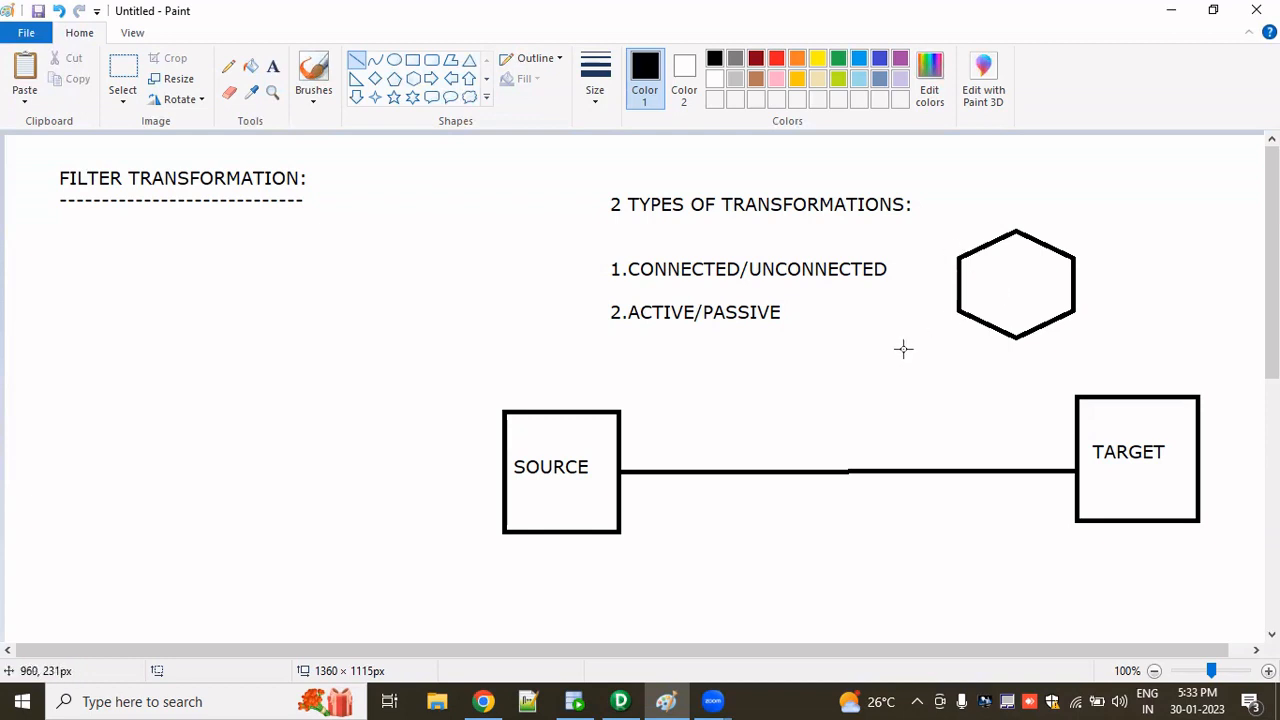
pyautogui.hotkey('ctrl', 'z')
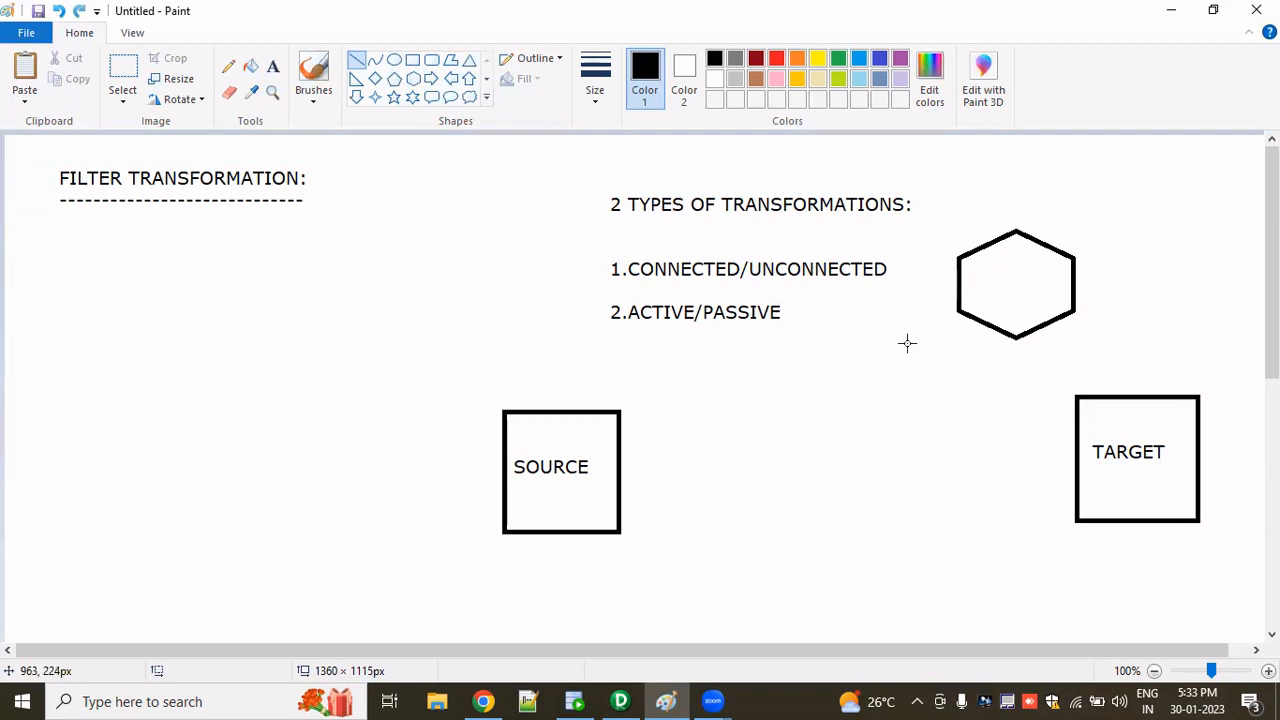
pyautogui.hotkey('ctrl', 'z')
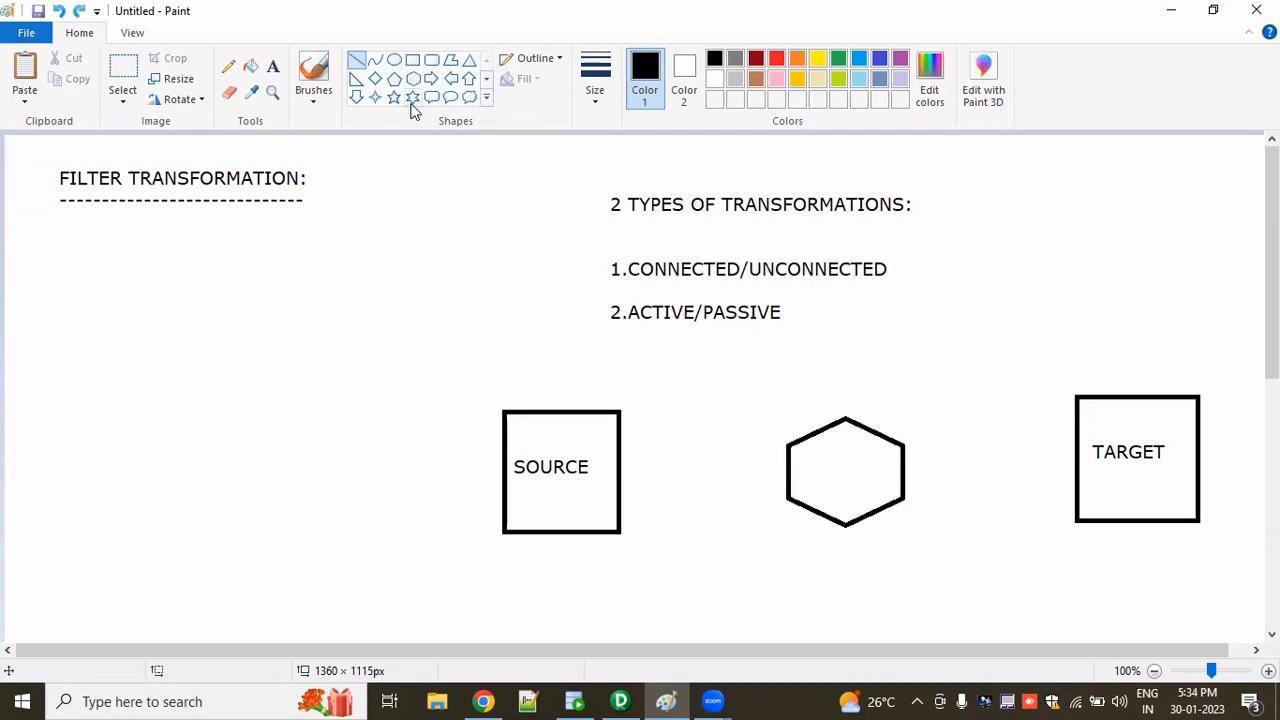
# - Draw a small pencil check mark above PASSIVE
pyautogui.click(229, 70)
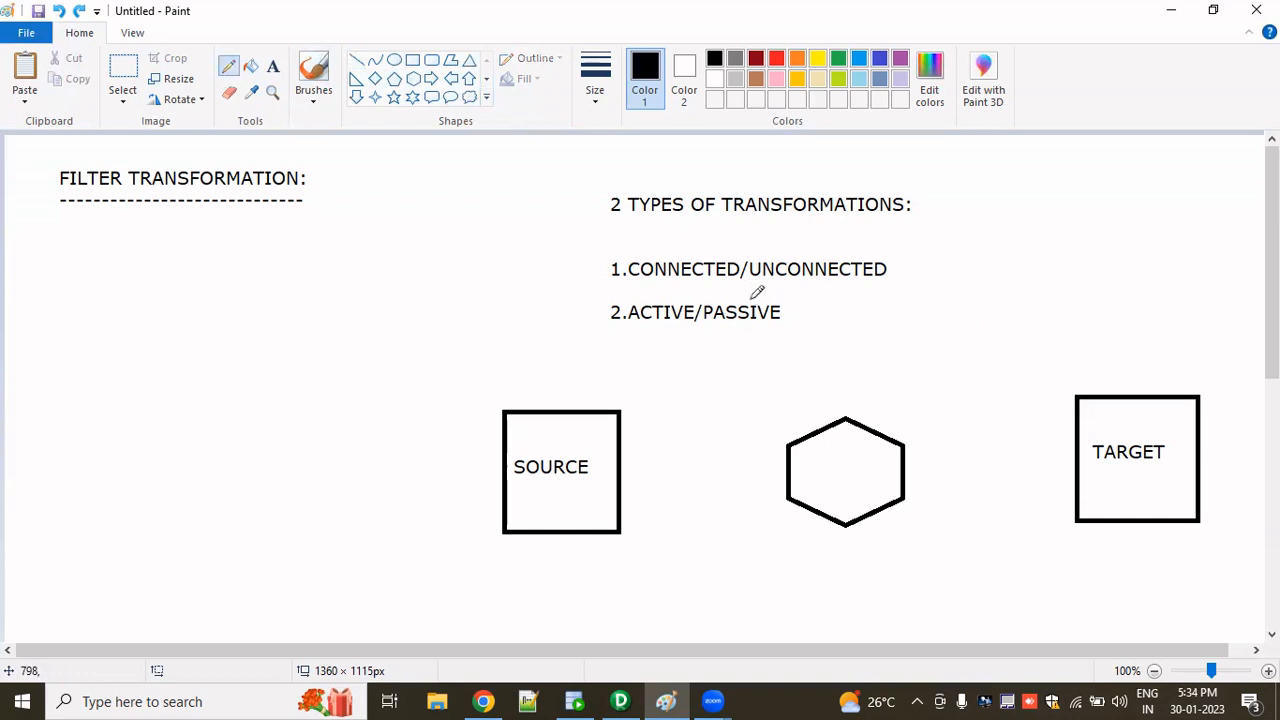
pyautogui.moveTo(756, 298); pyautogui.dragTo(770, 288)
# - Draw straight lines joining SOURCE to the hexagon and the hexagon to TARGET
pyautogui.click(357, 60)
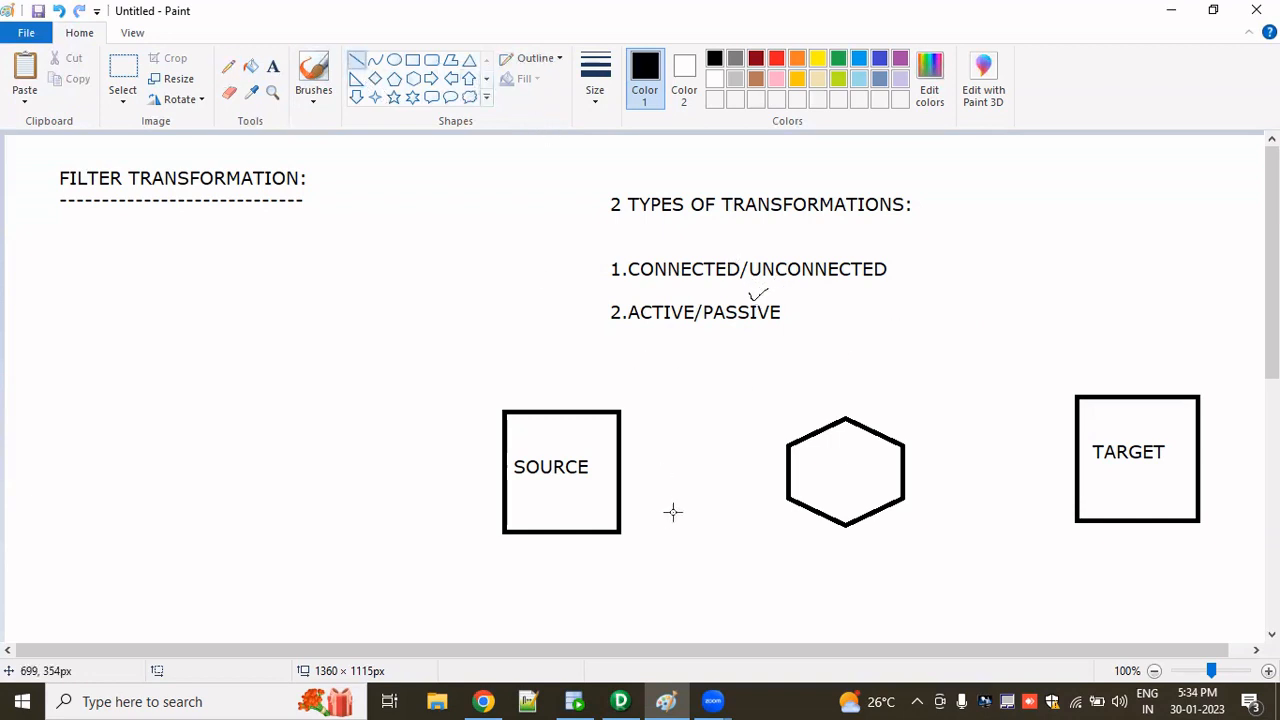
pyautogui.moveTo(620, 468); pyautogui.dragTo(788, 465)
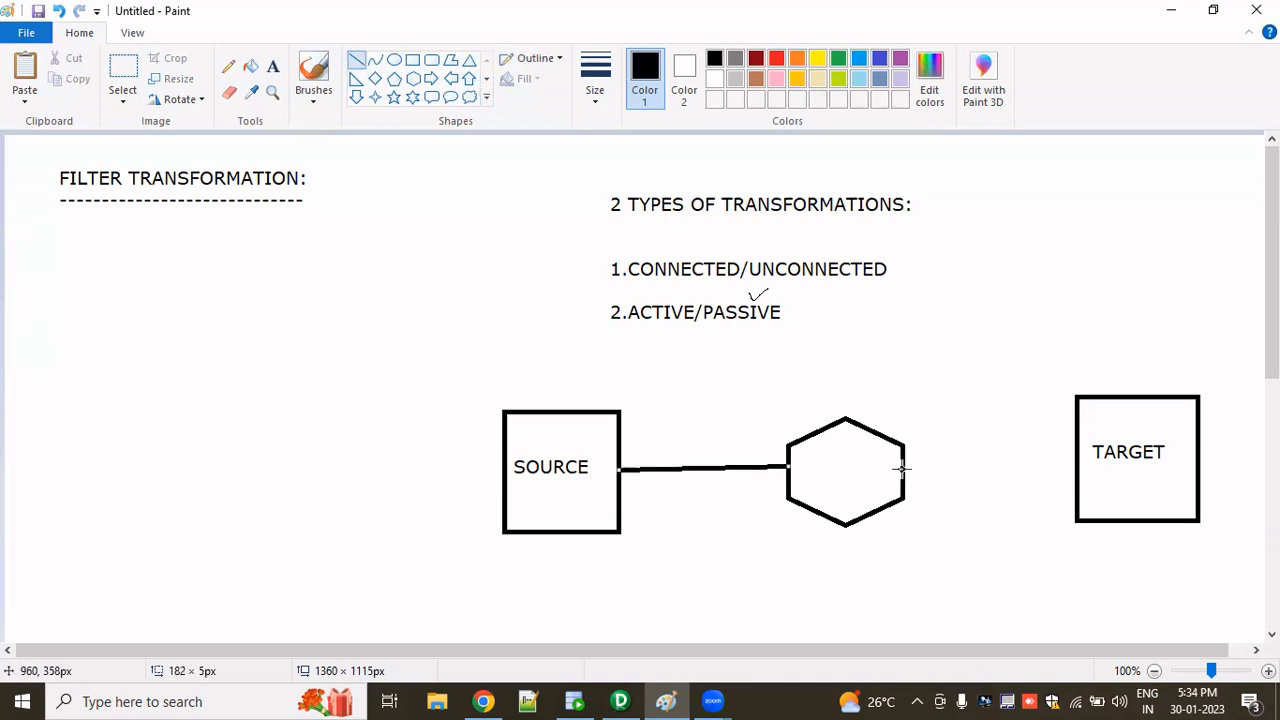
pyautogui.moveTo(906, 466); pyautogui.dragTo(1077, 468)
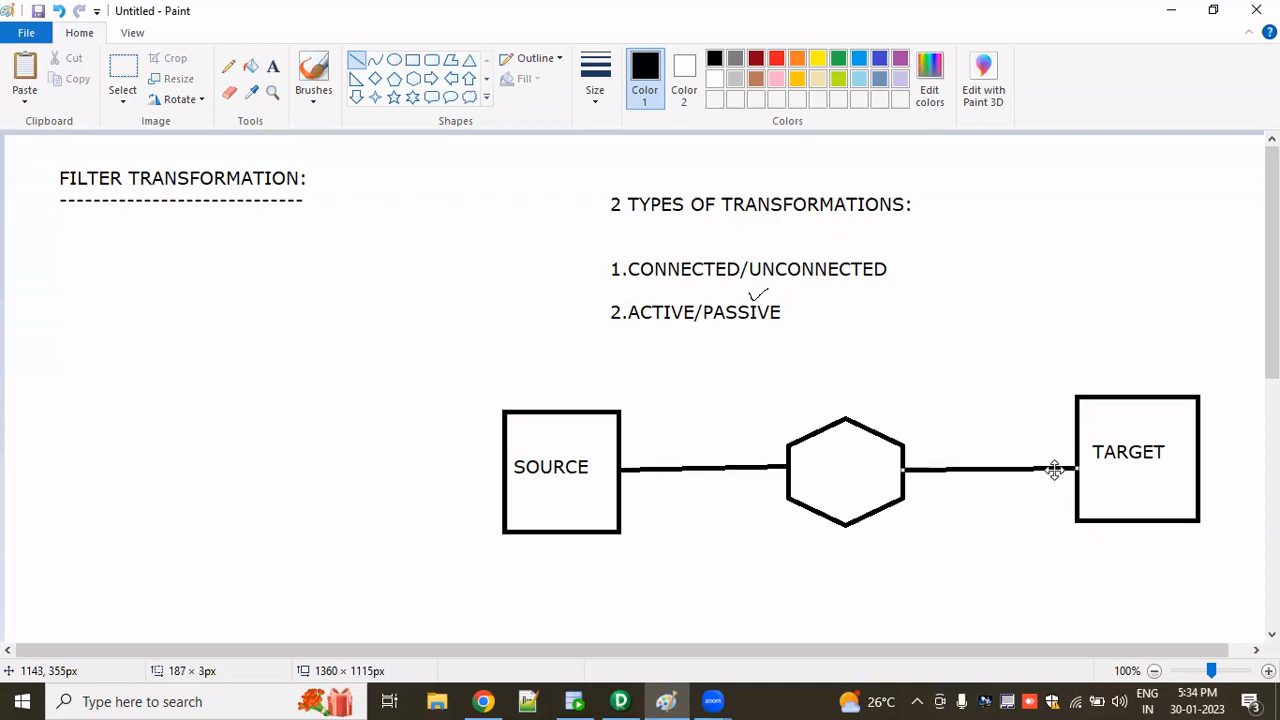
# - Label SOURCE with the number 100 written just above its box
pyautogui.click(272, 66)
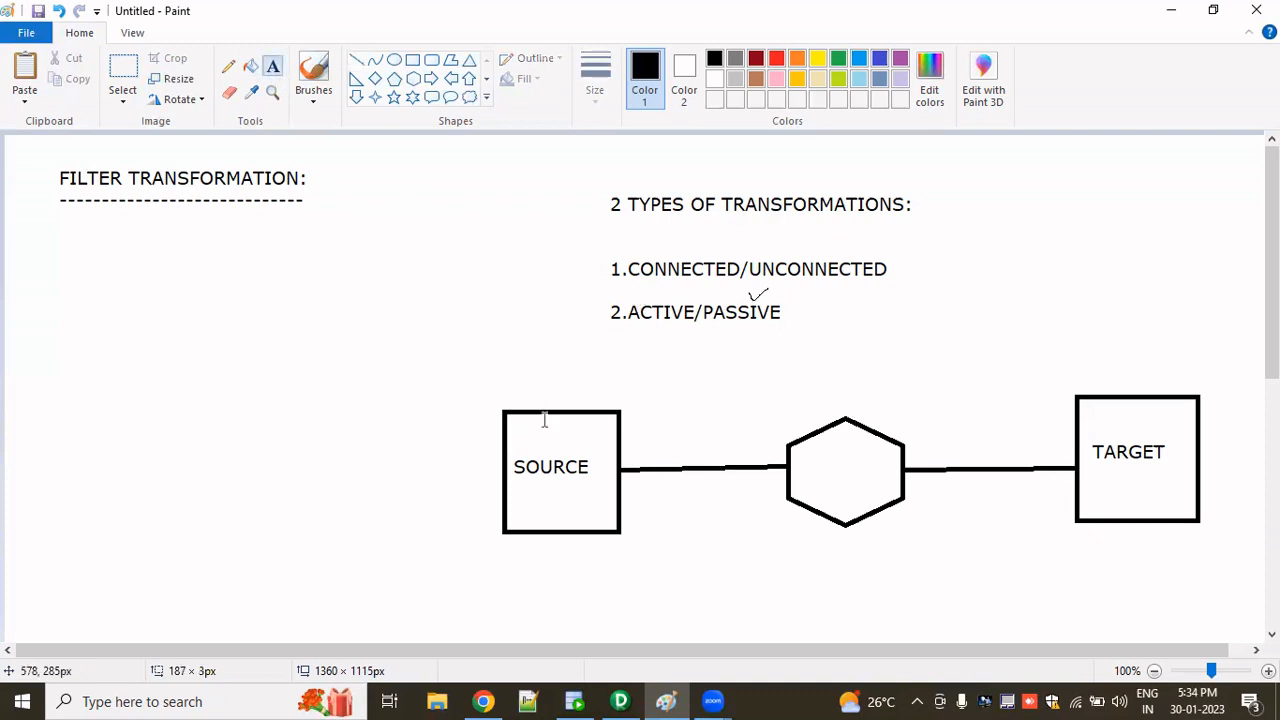
pyautogui.click(525, 373)
pyautogui.write('100')
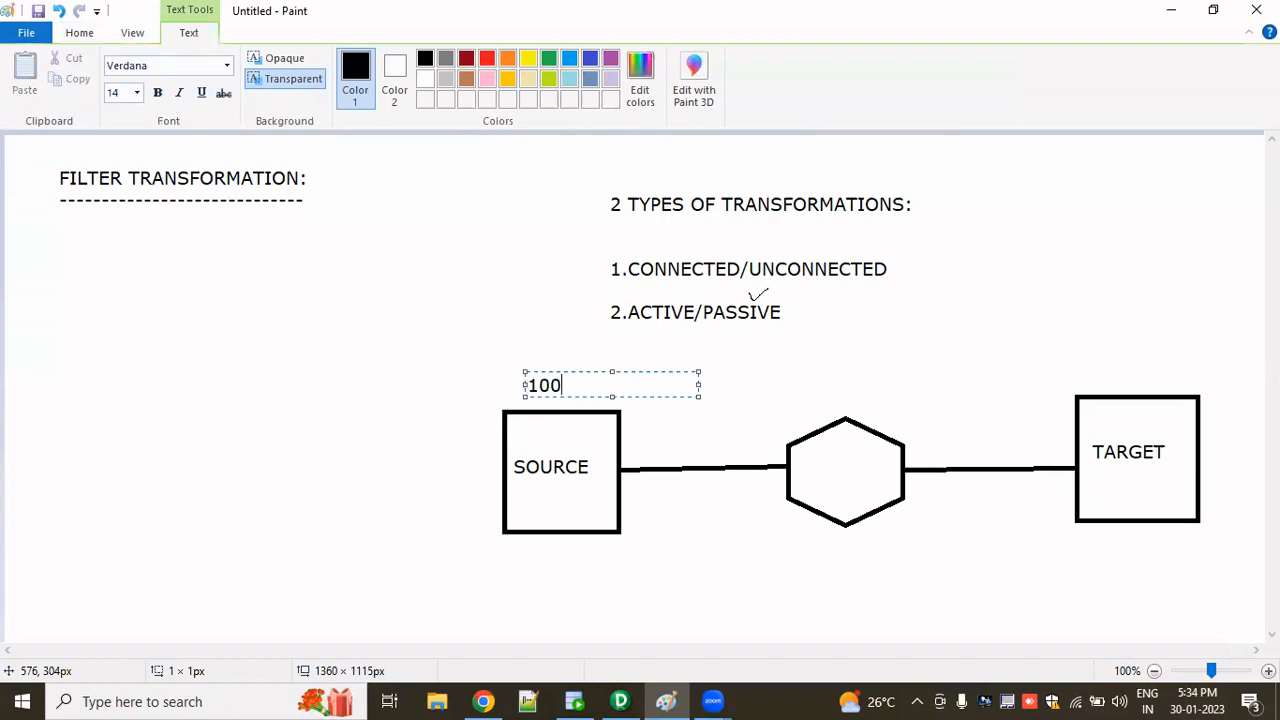
pyautogui.click(902, 503)
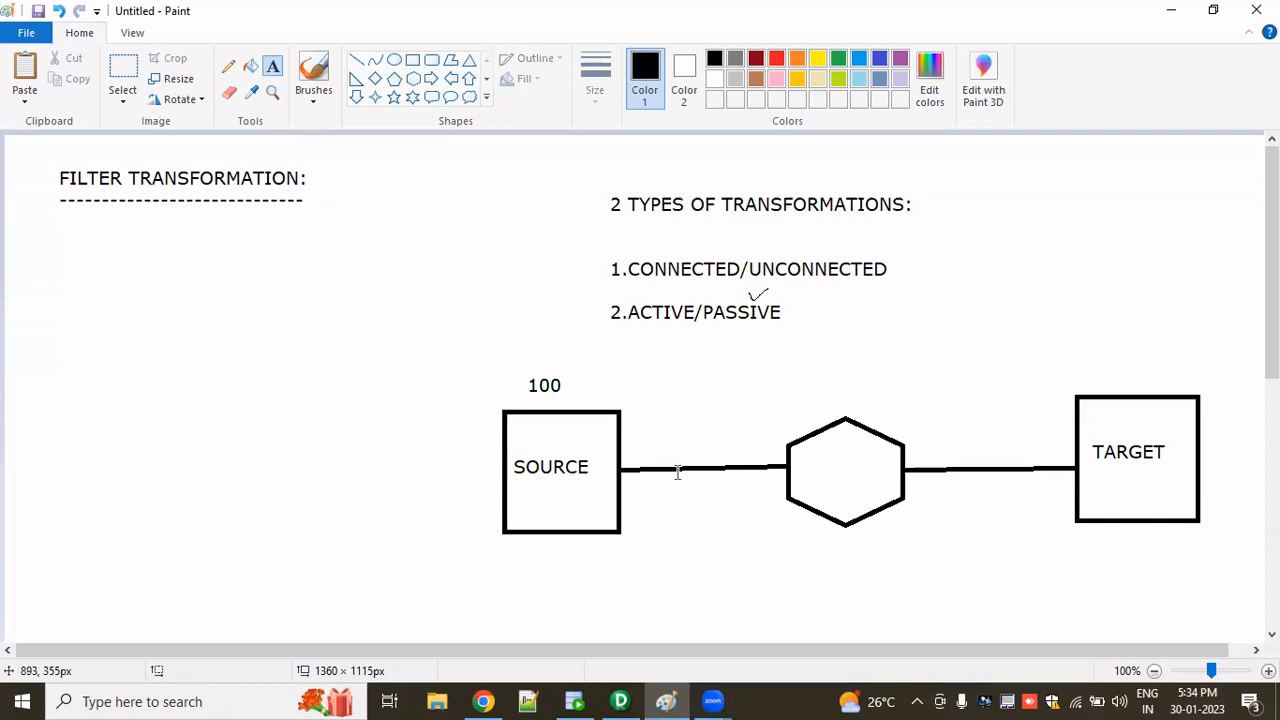
pyautogui.click(1087, 380)
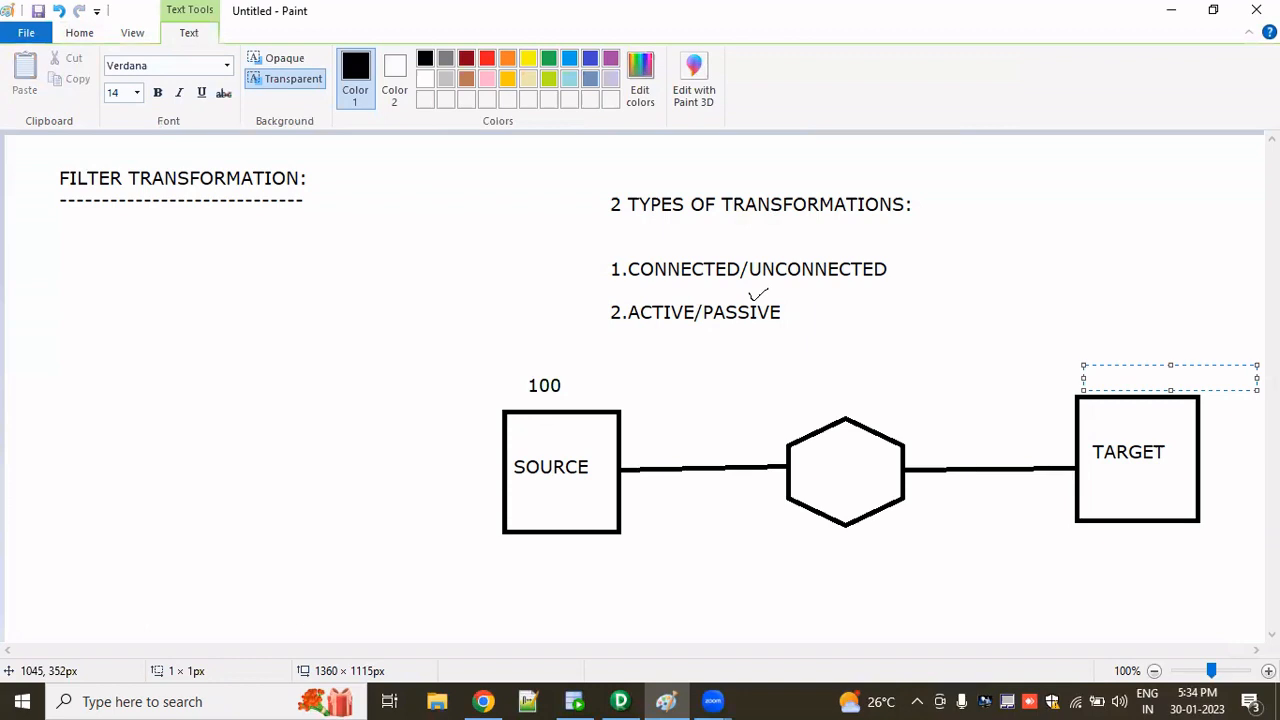
pyautogui.write('100')
pyautogui.click(549, 390)
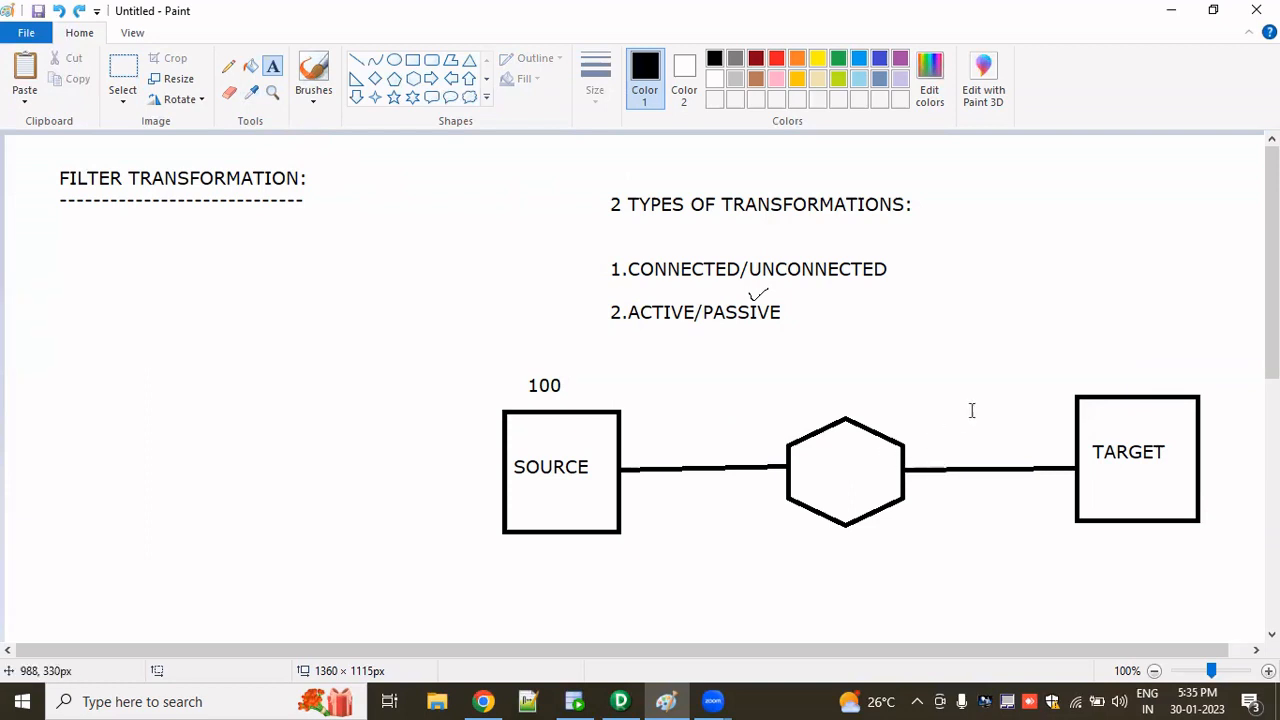
# - Label TARGET with the number 50 written just above its box
pyautogui.click(1096, 368)
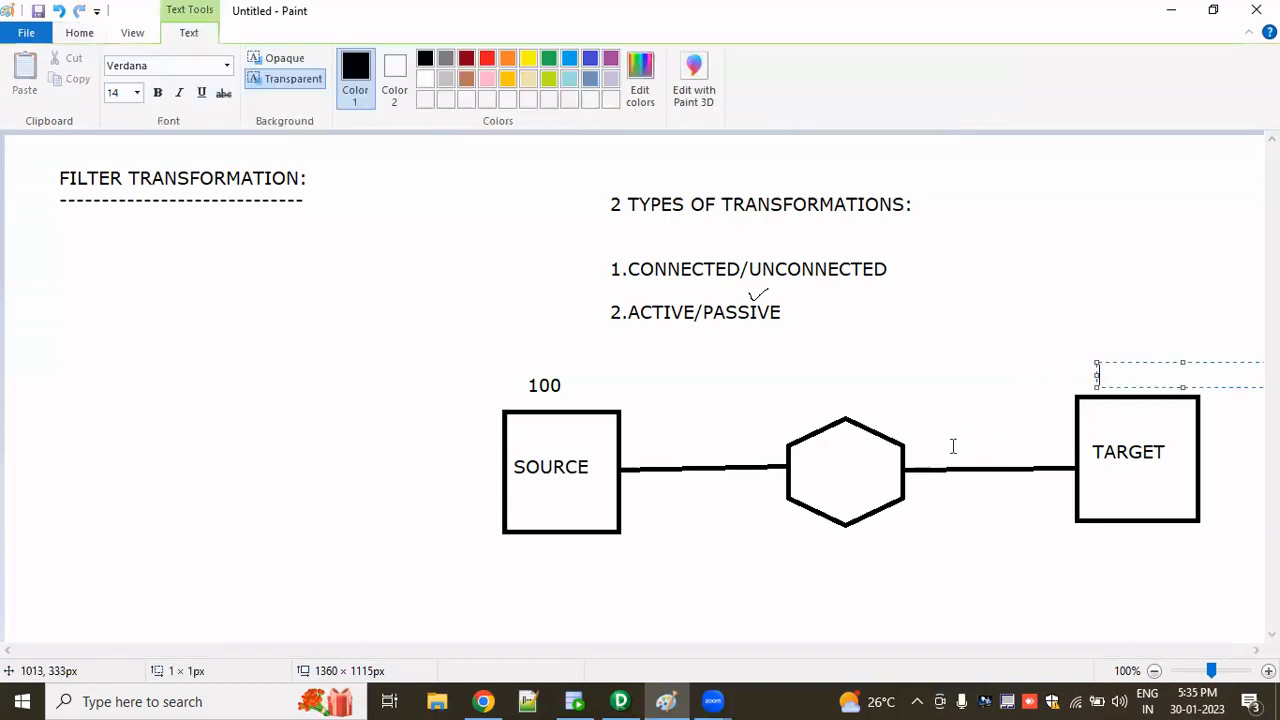
pyautogui.write('5-')
pyautogui.write('0')
pyautogui.click(1046, 394)
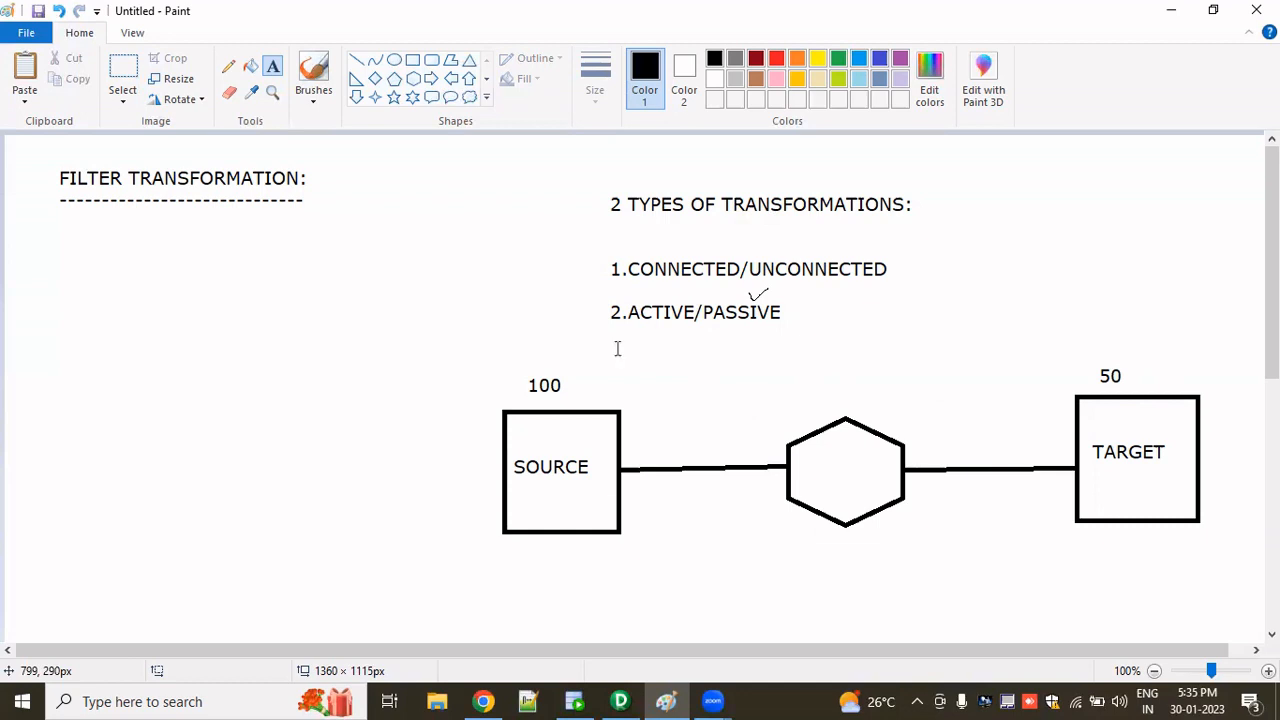
# - Select and delete the diagram and the types list, leaving only the FILTER TRANSFORMATION heading
pyautogui.click(120, 72)
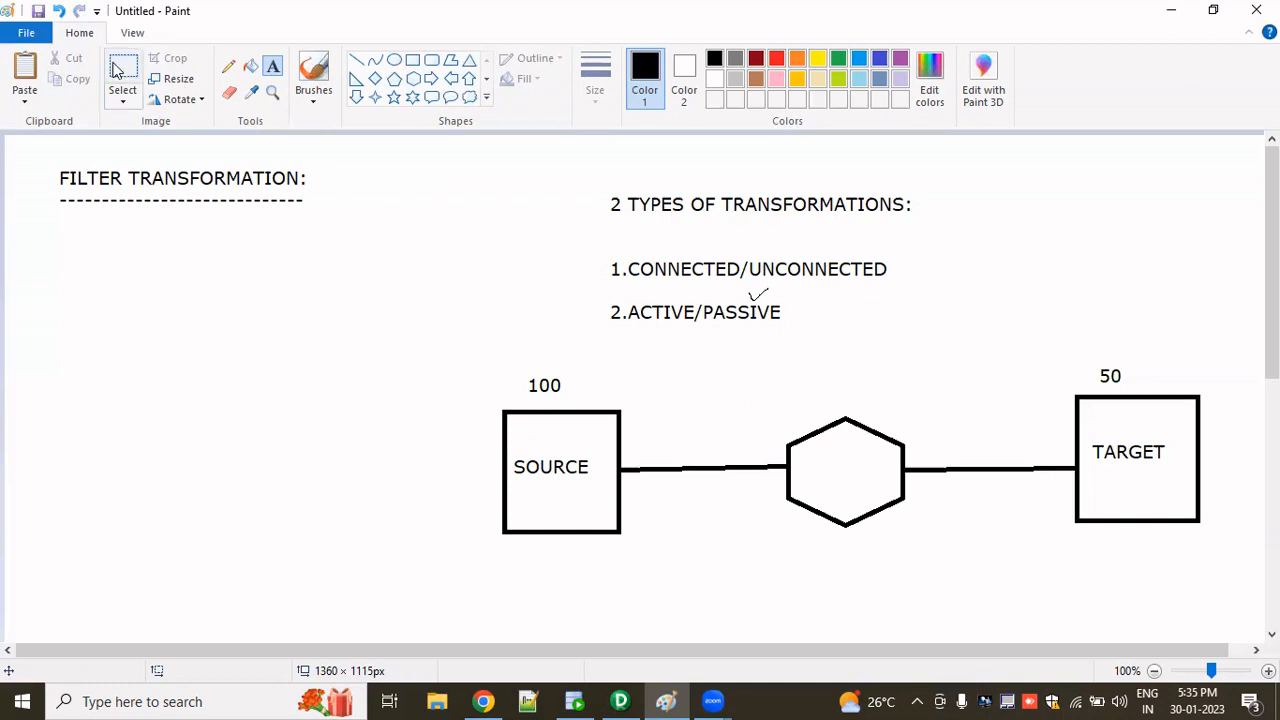
pyautogui.moveTo(1156, 551); pyautogui.dragTo(1210, 599)
pyautogui.press('Delete')
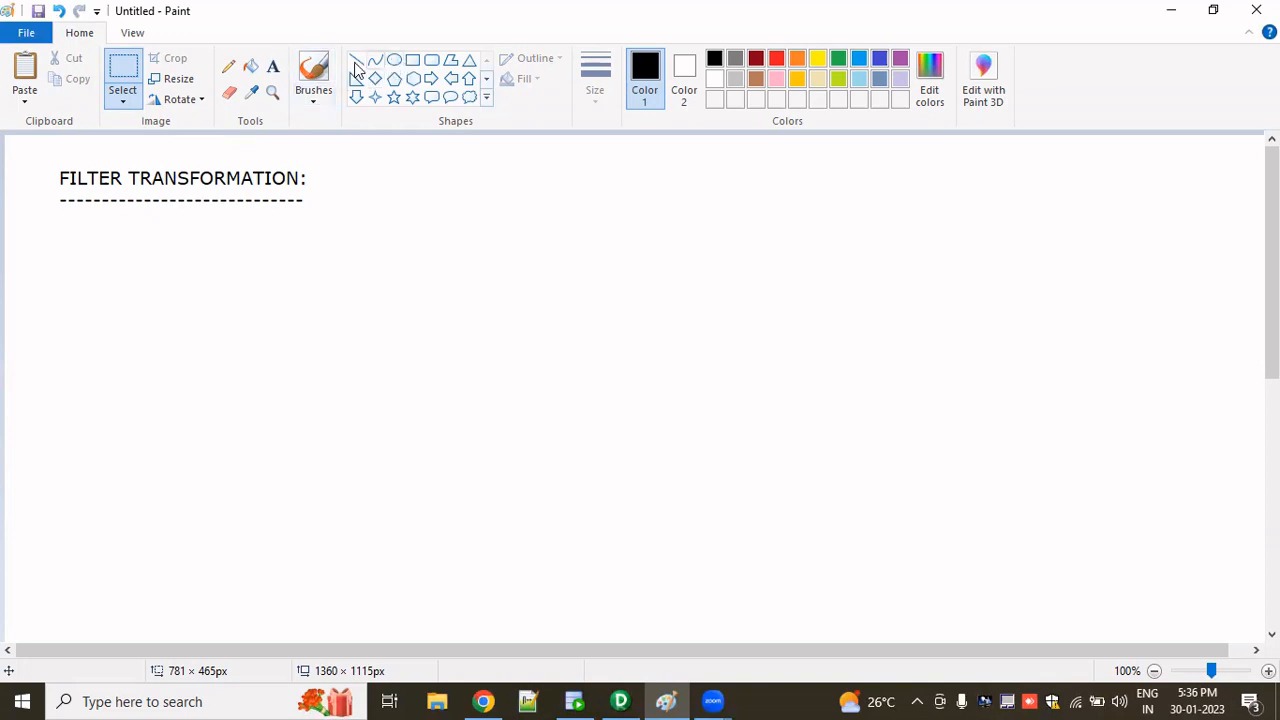
# - Write the text CONDITION: just below the FILTER TRANSFORMATION heading
pyautogui.click(273, 68)
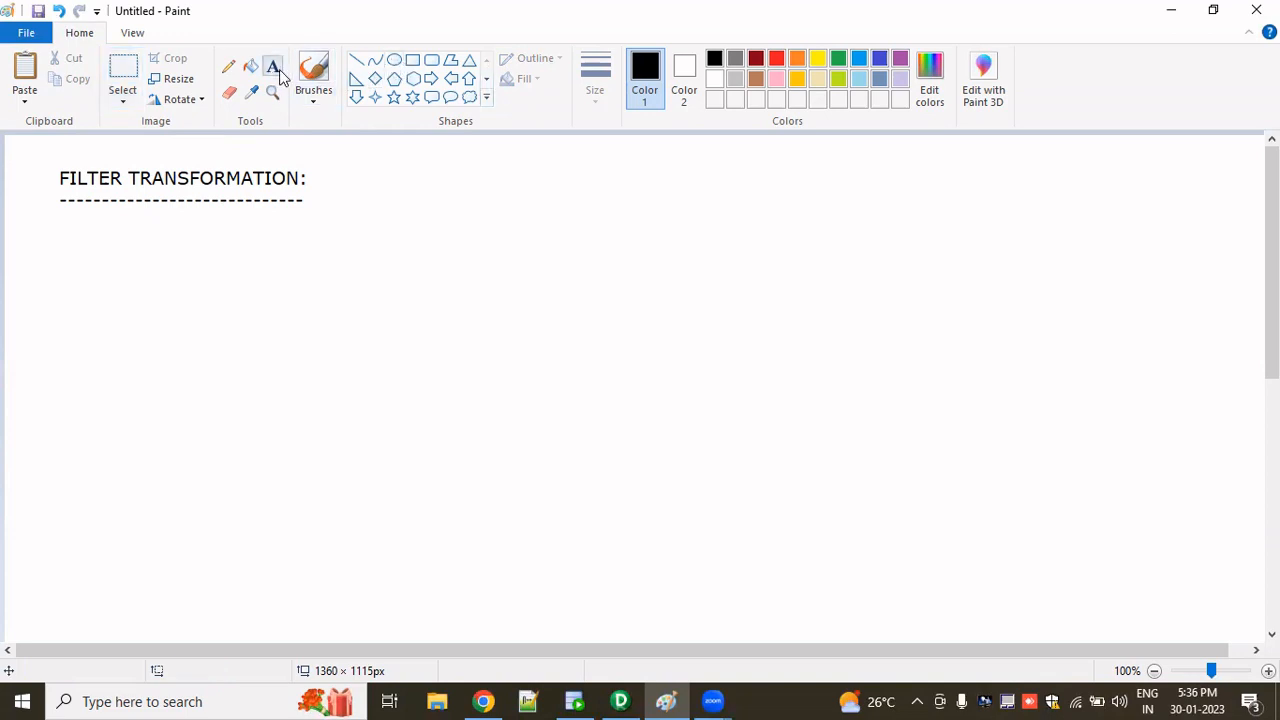
pyautogui.click(63, 234)
pyautogui.write('CO')
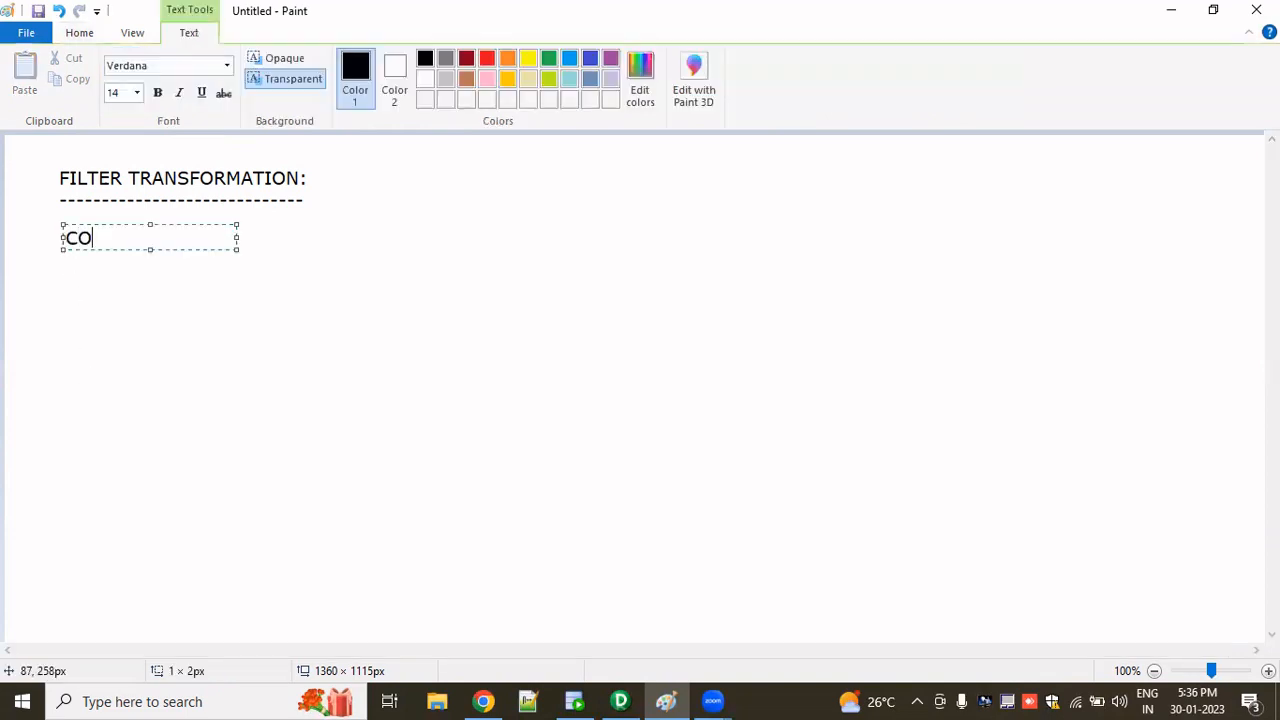
pyautogui.write('NDITION:')
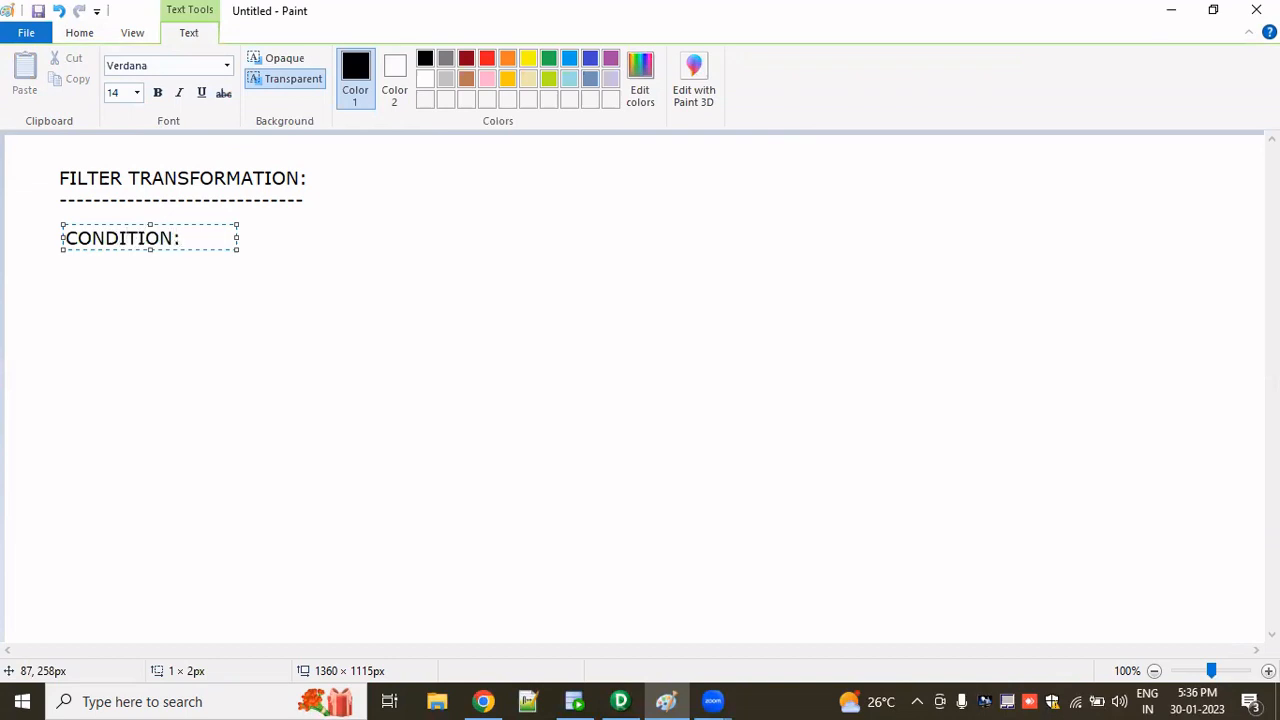
pyautogui.click(218, 398)
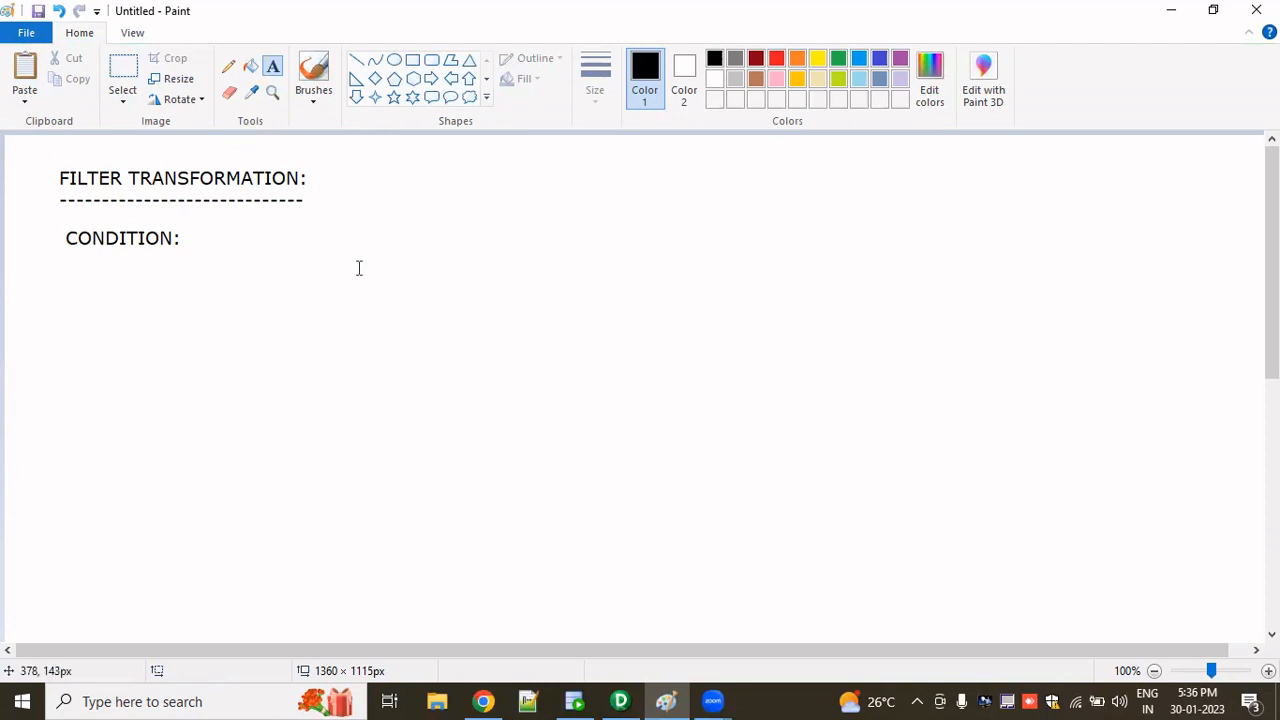
# - Write ACTIVE-CONNECTED beside the heading, widening the text box so it fits on one line
pyautogui.click(498, 170)
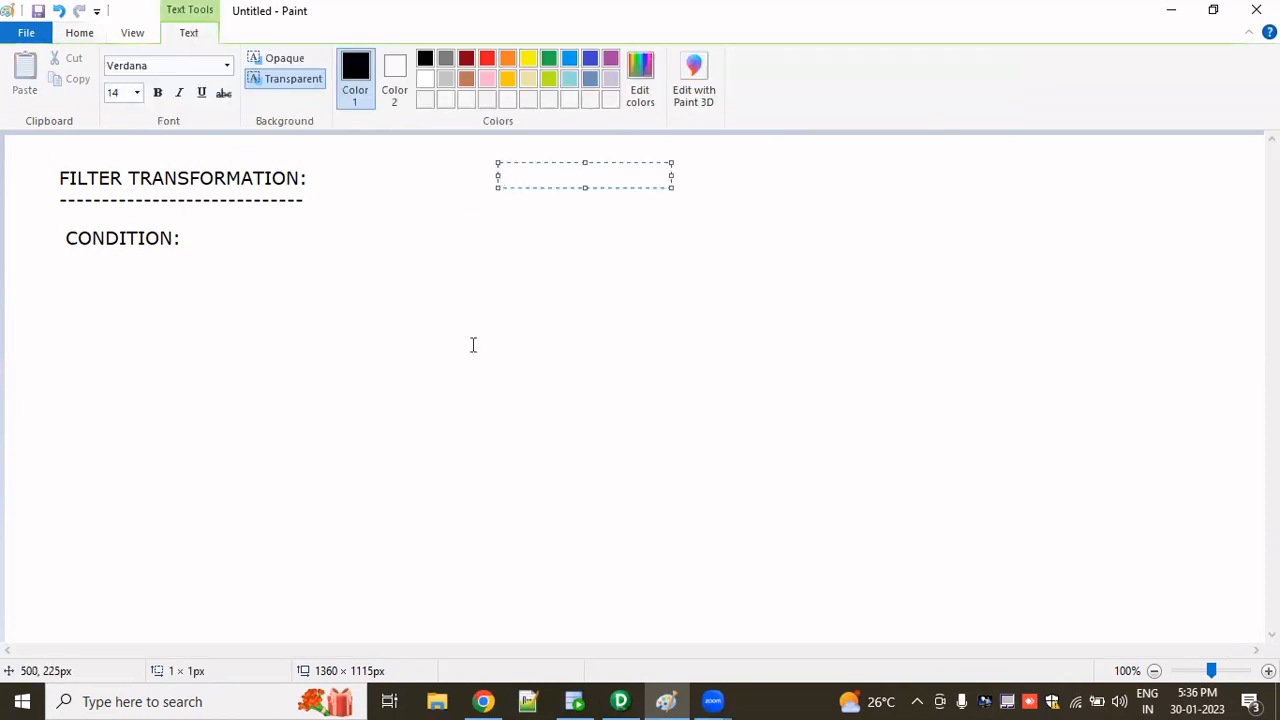
pyautogui.write('ACTIVE-CONNE')
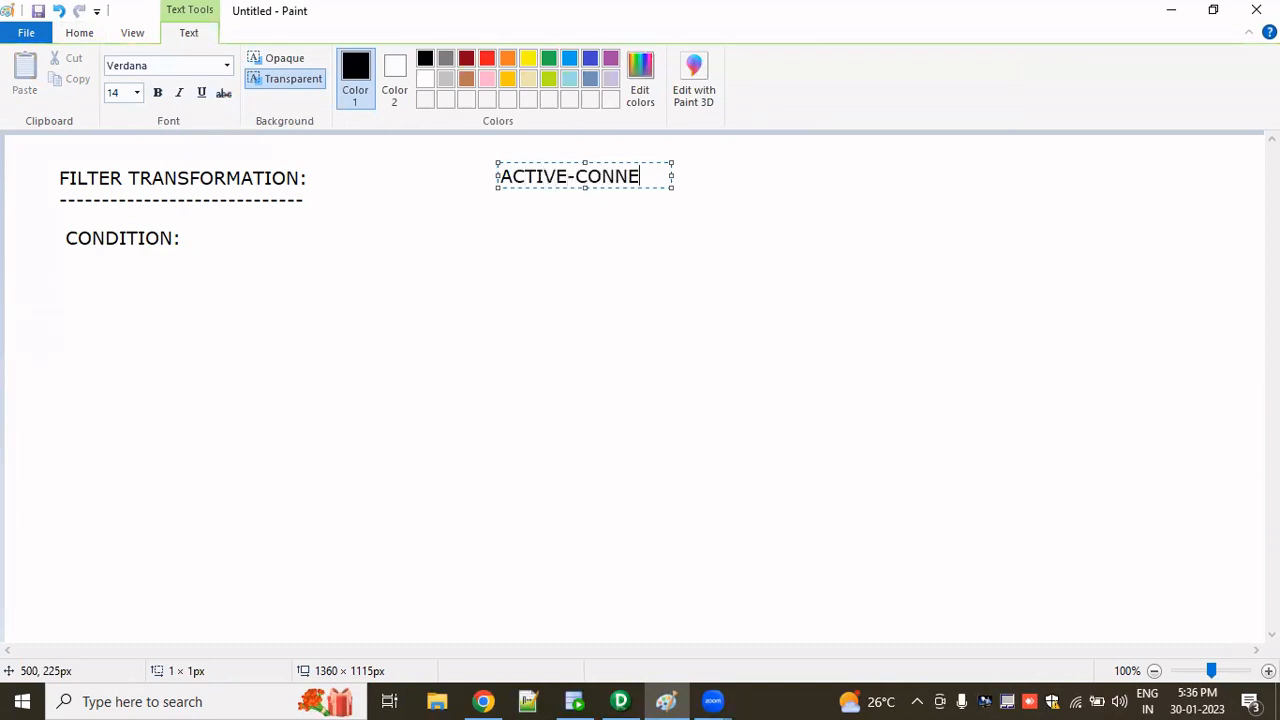
pyautogui.write('CTED')
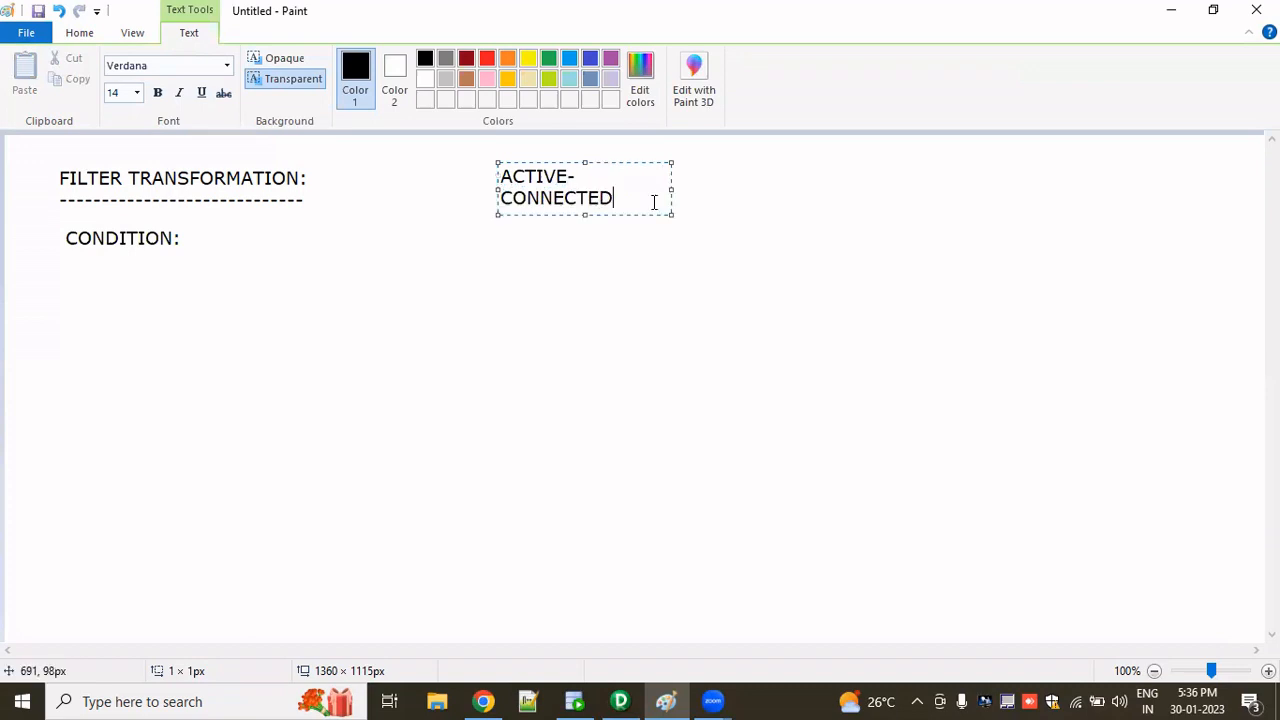
pyautogui.moveTo(670, 184); pyautogui.dragTo(738, 185)
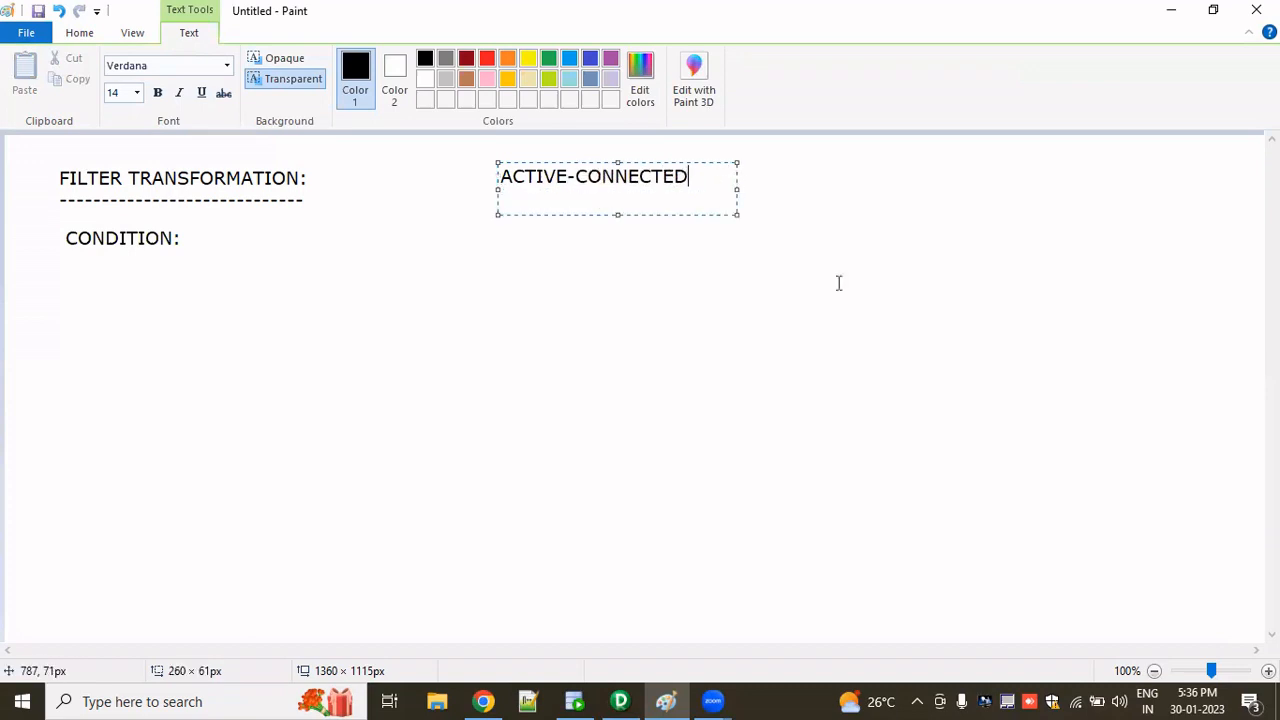
pyautogui.click(835, 287)
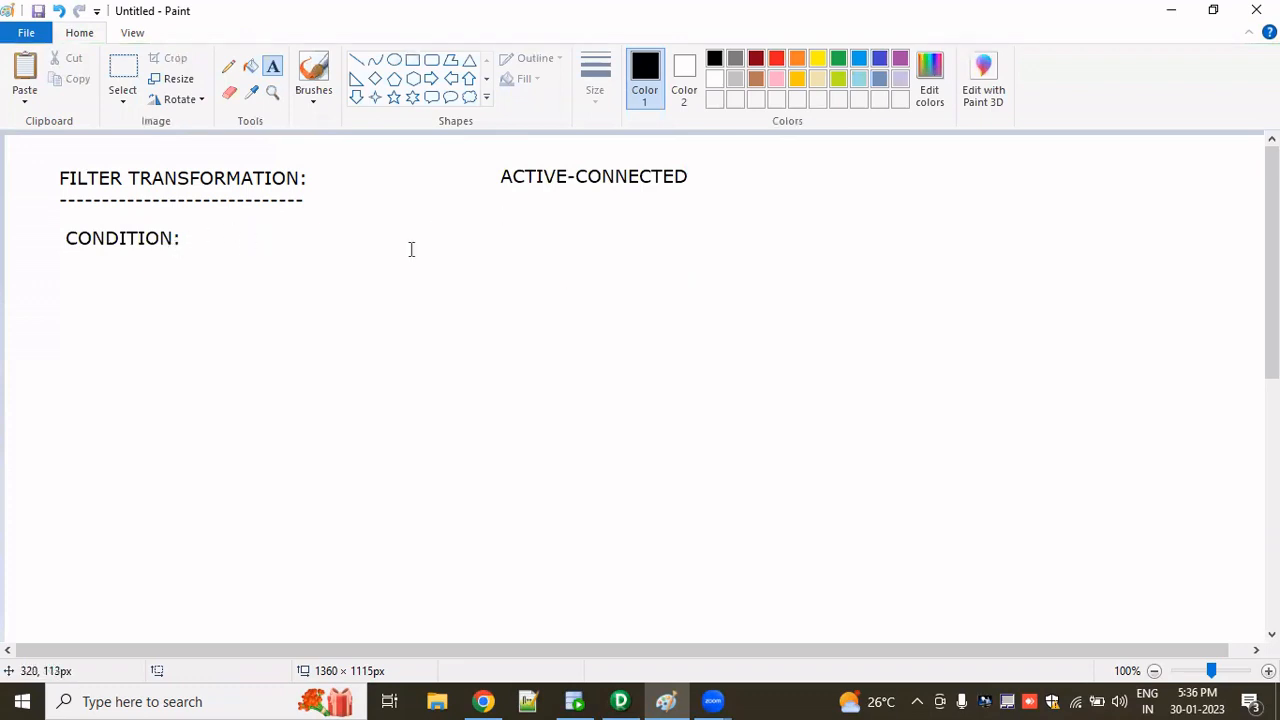
# - Write TRUE:PASSIVE below ACTIVE-CONNECTED, widening the text box while typing
pyautogui.click(501, 223)
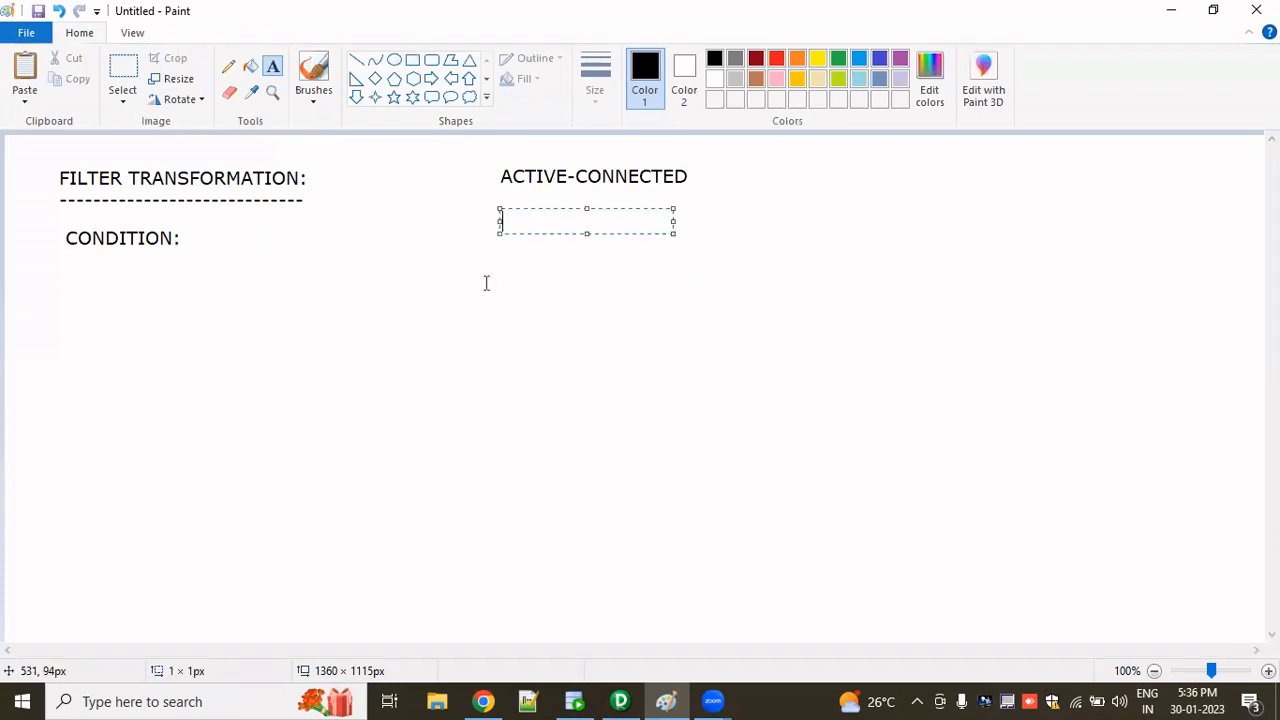
pyautogui.write('TR')
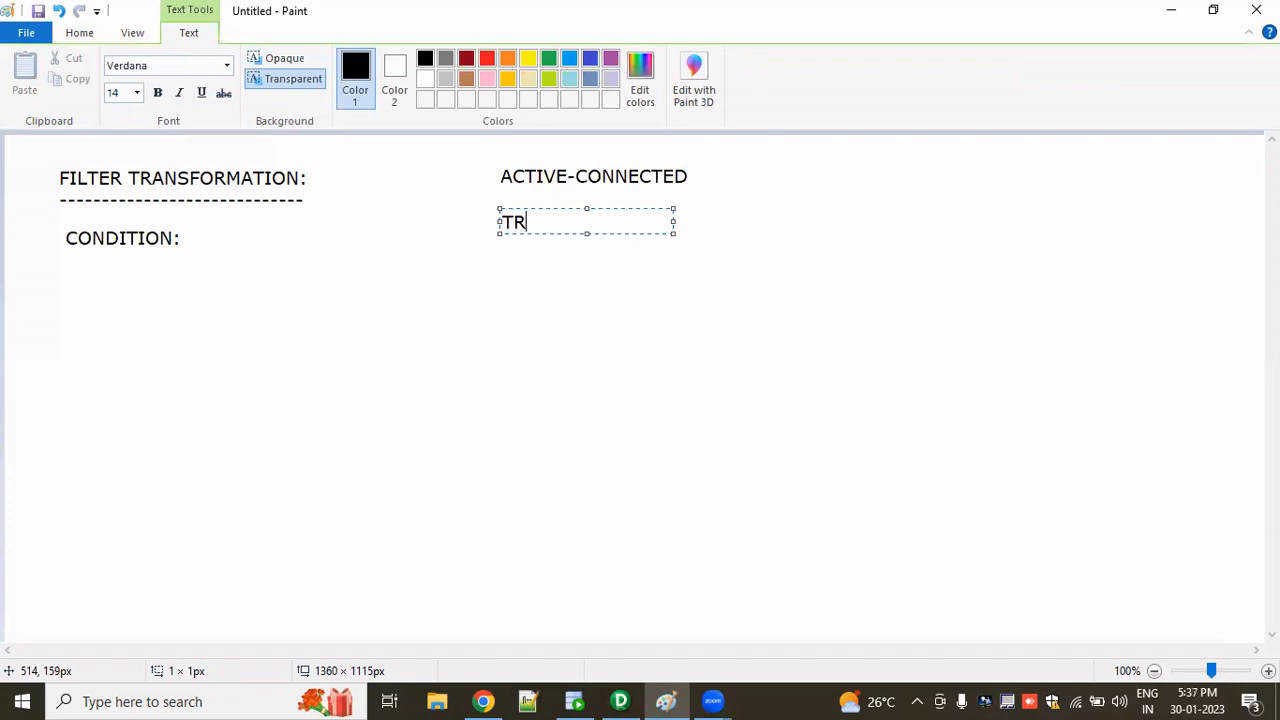
pyautogui.write('UE:')
pyautogui.moveTo(675, 216); pyautogui.dragTo(820, 207)
pyautogui.write('P')
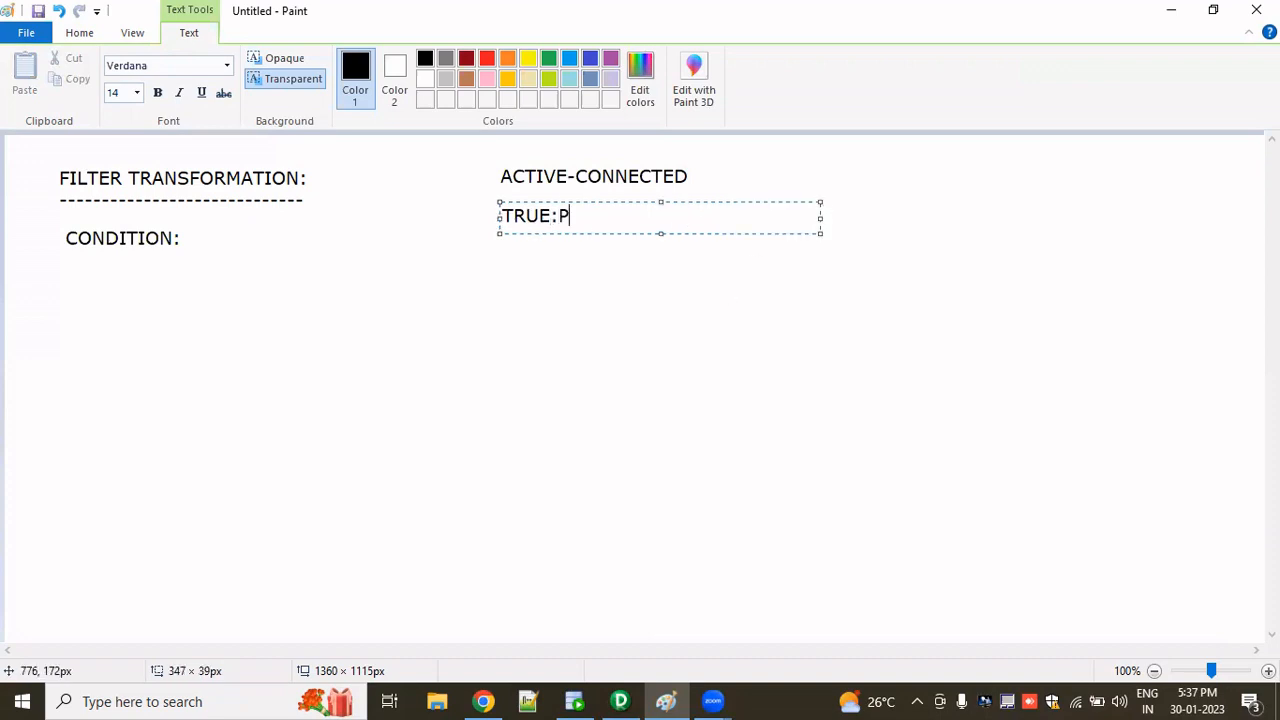
pyautogui.write('ASSIVE')
pyautogui.click(604, 290)
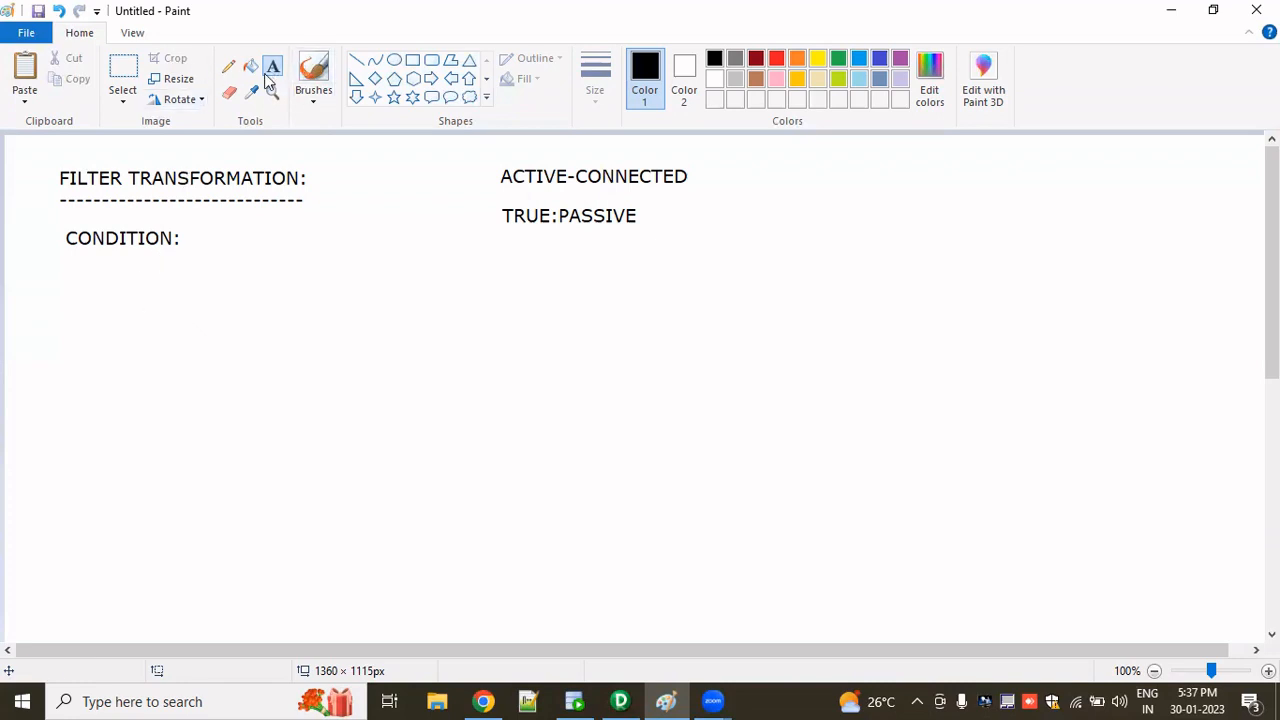
# - Start a FUNCTIONS: text block below CONDITION: with blank lines after it, and widen its box
pyautogui.click(67, 300)
pyautogui.write('FU')
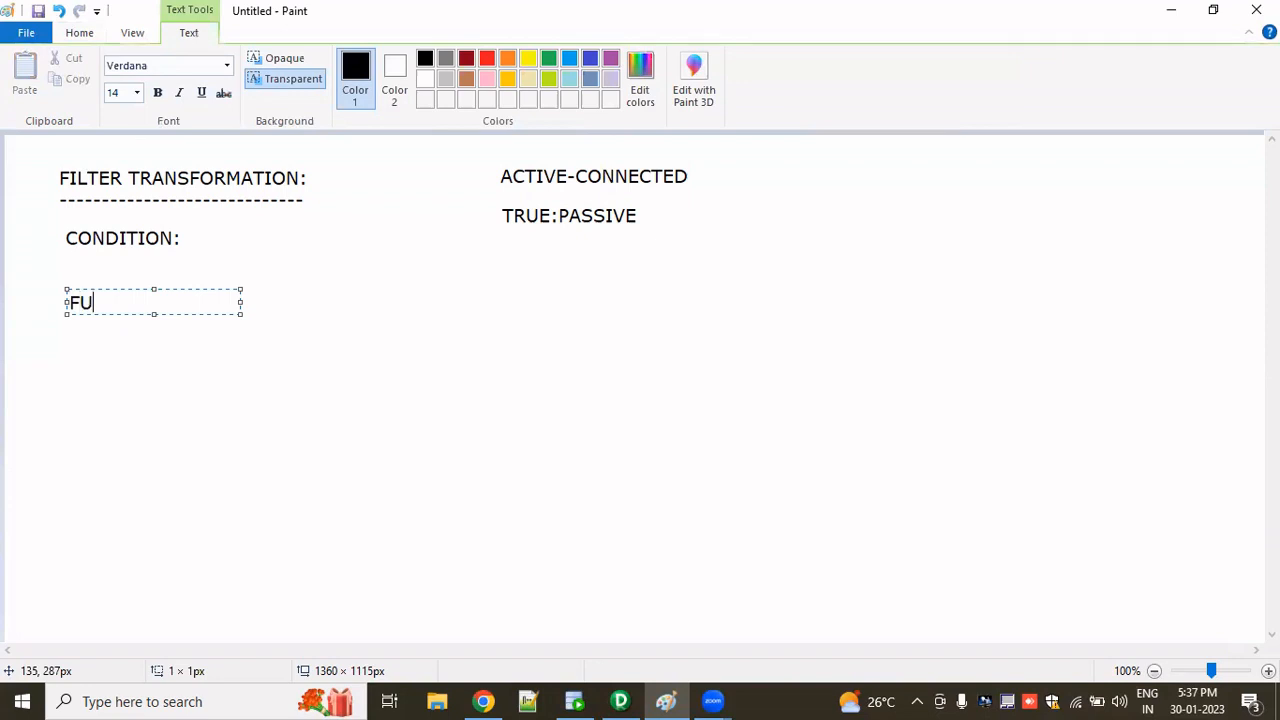
pyautogui.write('NCTIONS:')
pyautogui.press('Return')
pyautogui.press('Return')
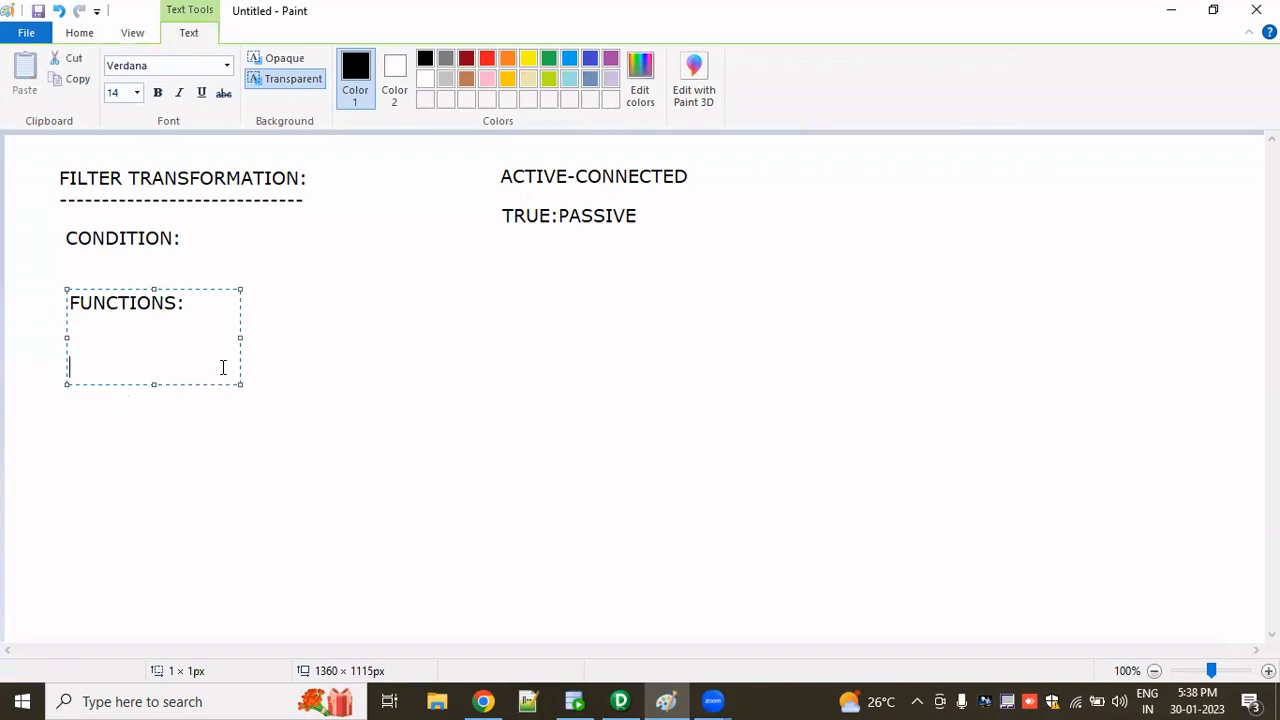
pyautogui.moveTo(241, 341); pyautogui.dragTo(480, 341)
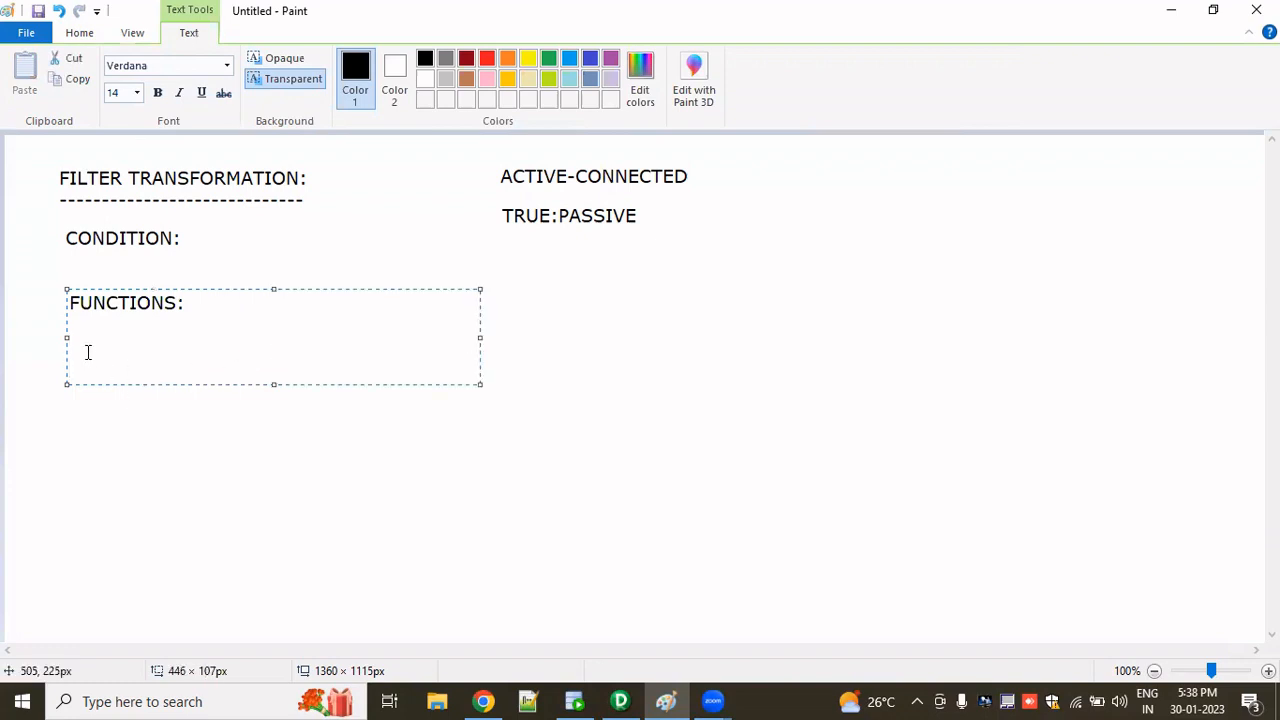
# - Add 1.MATHEMATICA FUNCTIONS as the first item of the functions list
pyautogui.write('1.MATHEMA')
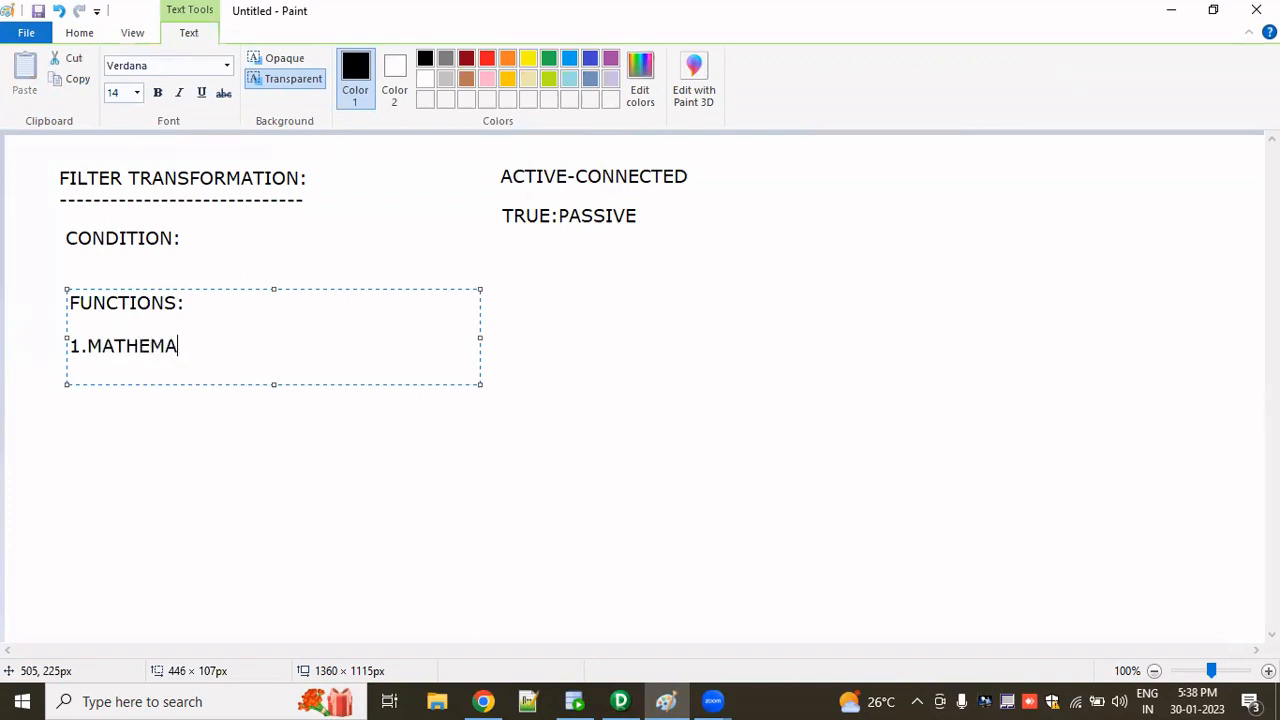
pyautogui.write('TICA FUN')
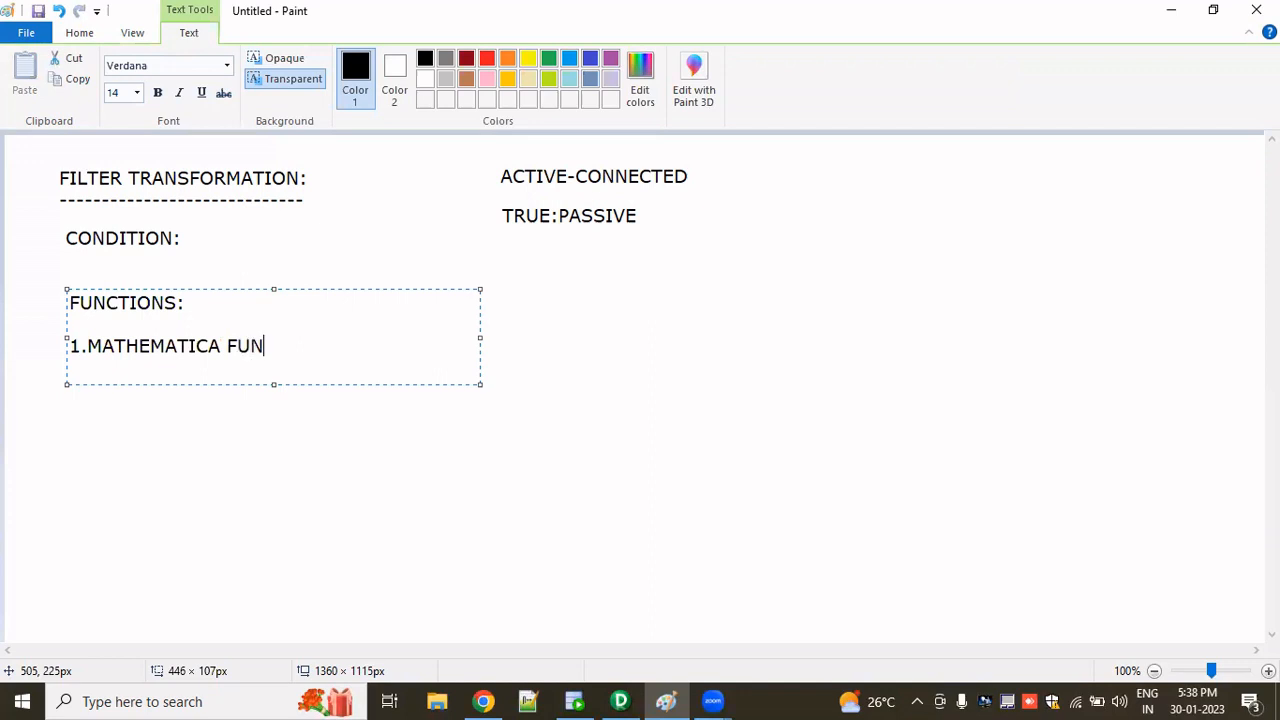
pyautogui.write('CTIONS')
# - Add 2.TEXT FUNCTIONS as the second list item after a blank line
pyautogui.press('Return')
pyautogui.press('Return')
pyautogui.write('2.')
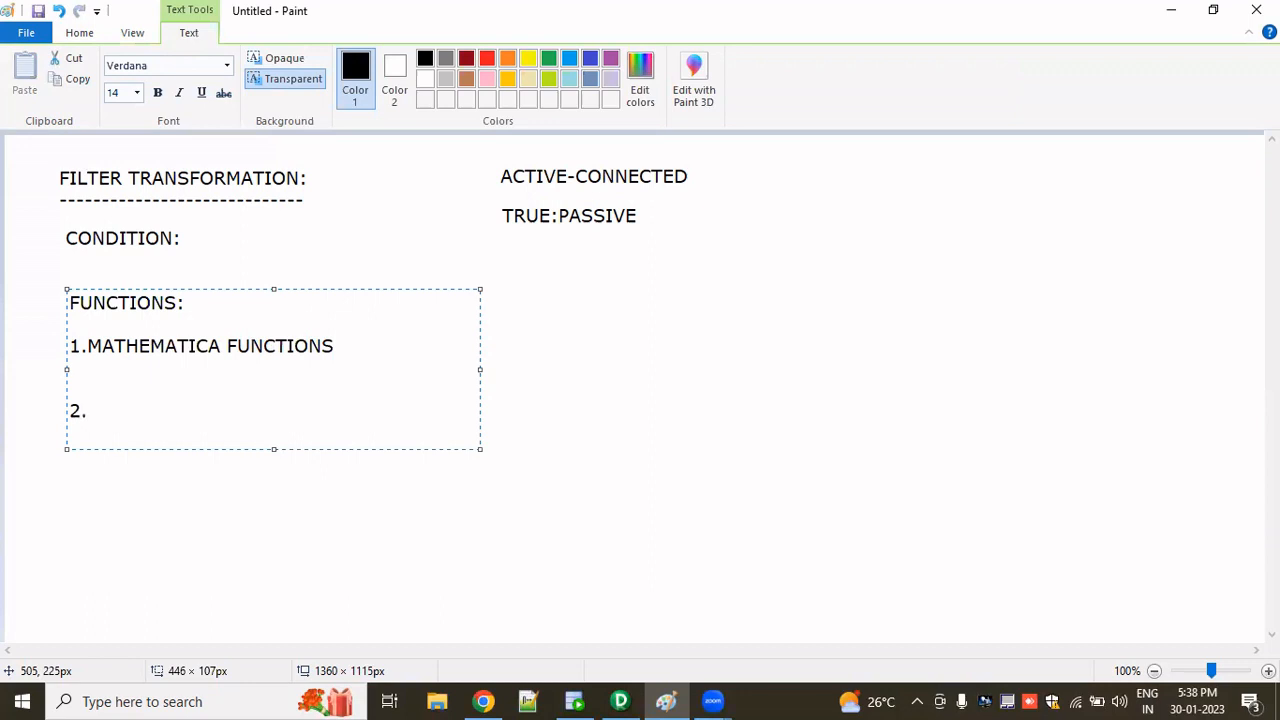
pyautogui.write('TEXT FUNCTIONS')
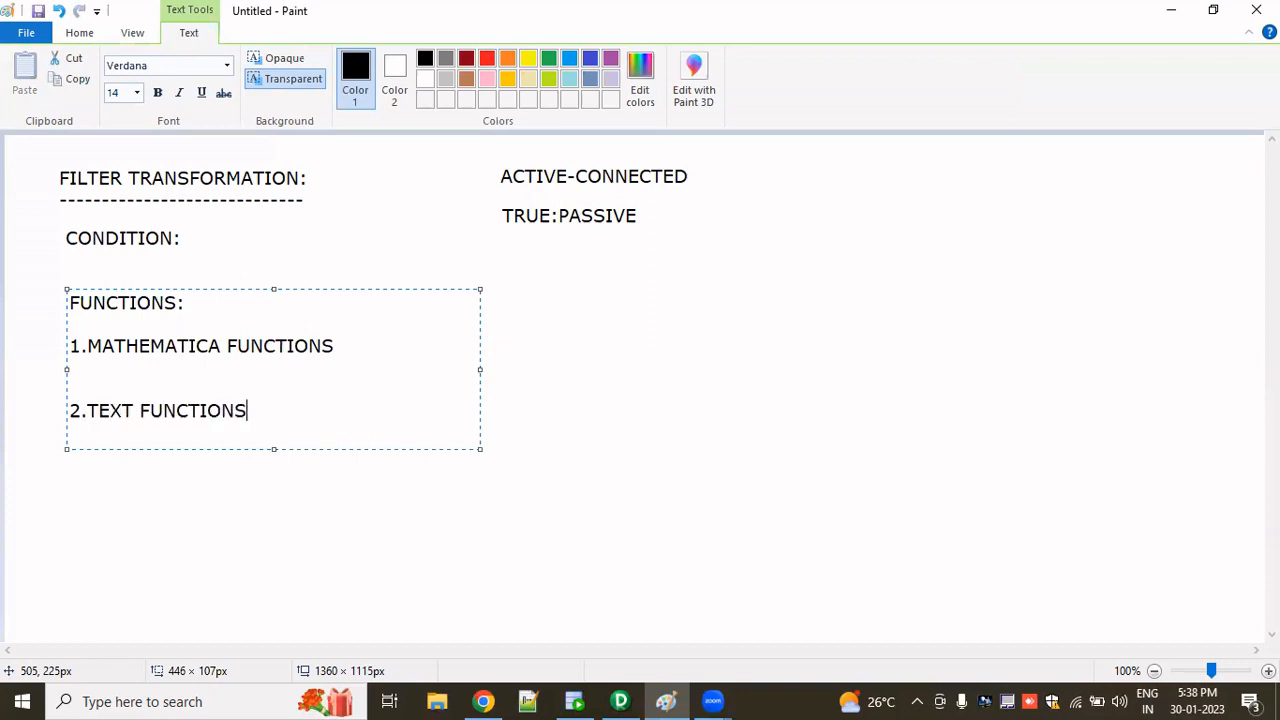
# - Add 3.LOGICAL FUNCTIONS as the third list item, correcting the misspelled word
pyautogui.press('Return')
pyautogui.press('Return')
pyautogui.write('3.')
pyautogui.write('LOGU')
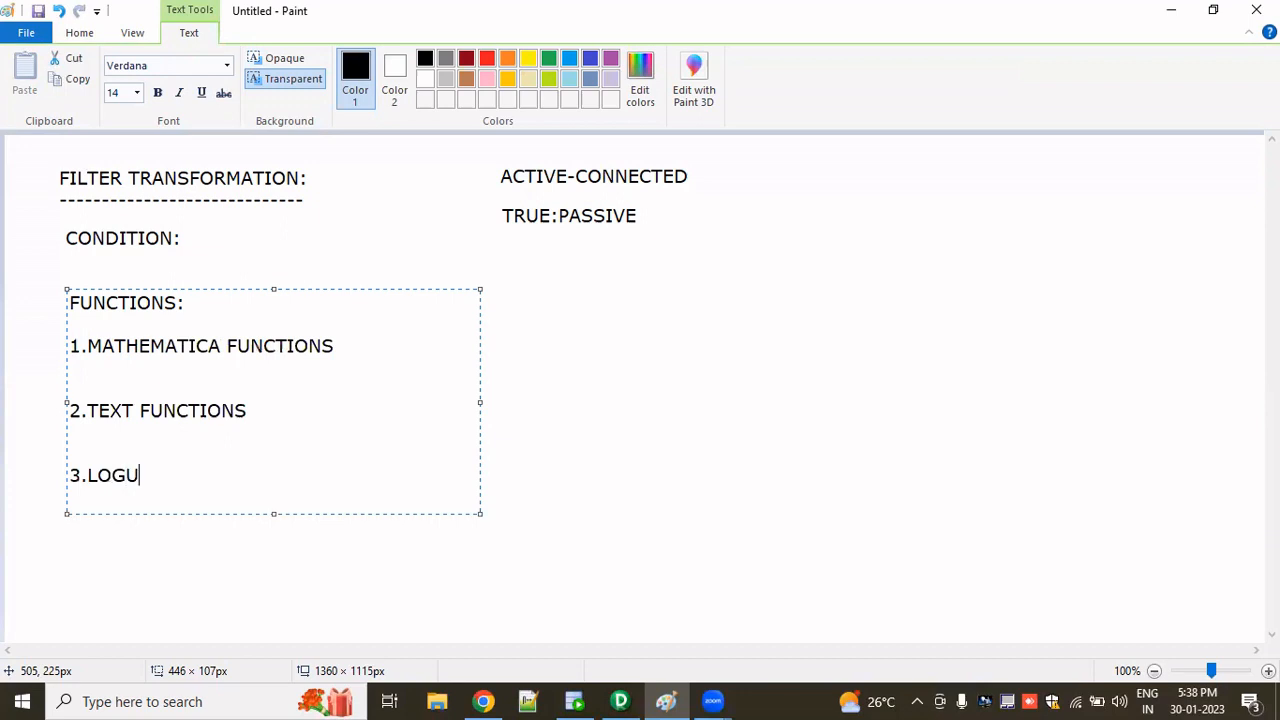
pyautogui.write('CA')
pyautogui.press('BackSpace')
pyautogui.press('BackSpace')
pyautogui.press('BackSpace')
pyautogui.write('ICAL FUNCTIONS')
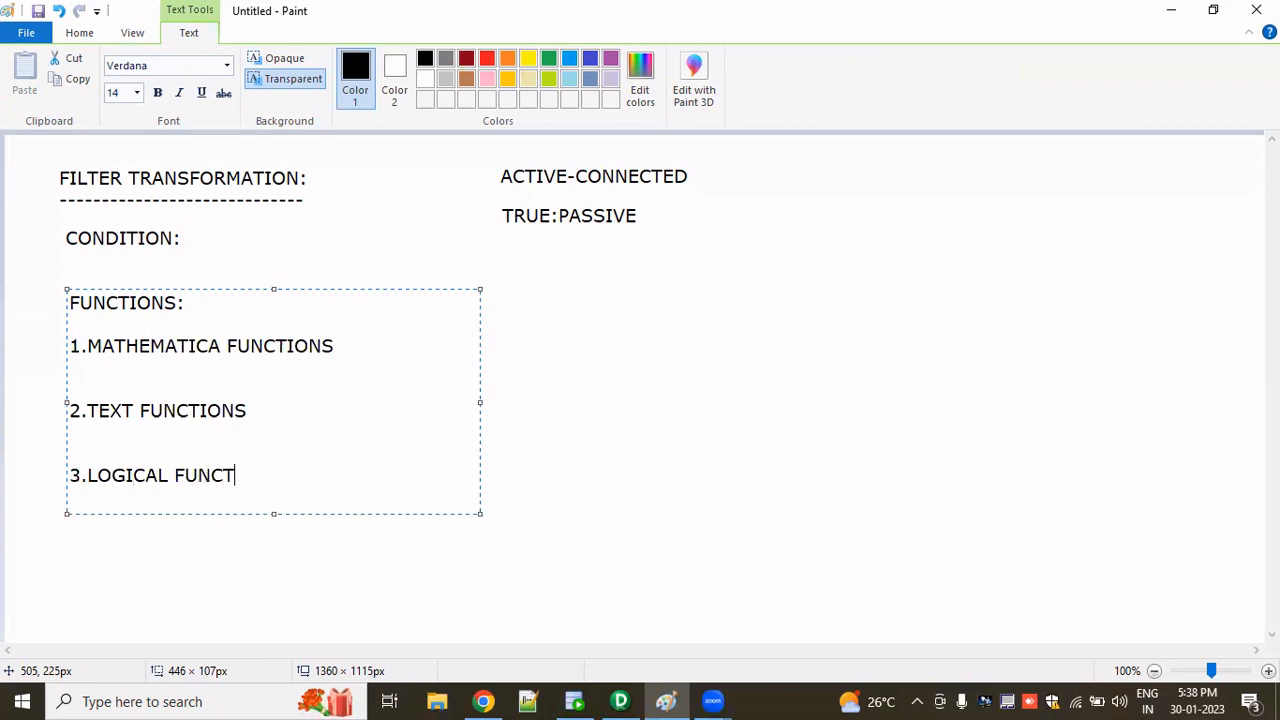
# - Add 4.DATE FUNCTIONS as the fourth list item and finish the text block
pyautogui.press('Return')
pyautogui.press('Return')
pyautogui.write('4.')
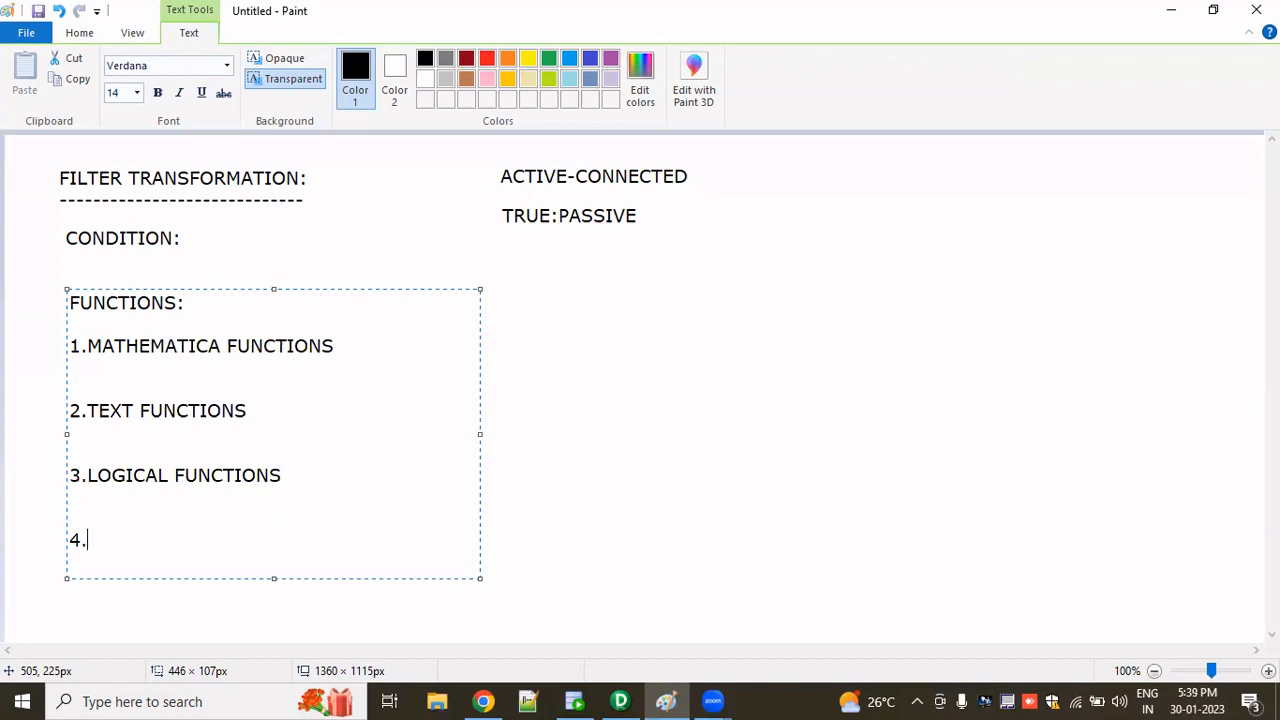
pyautogui.write('DATE FUN')
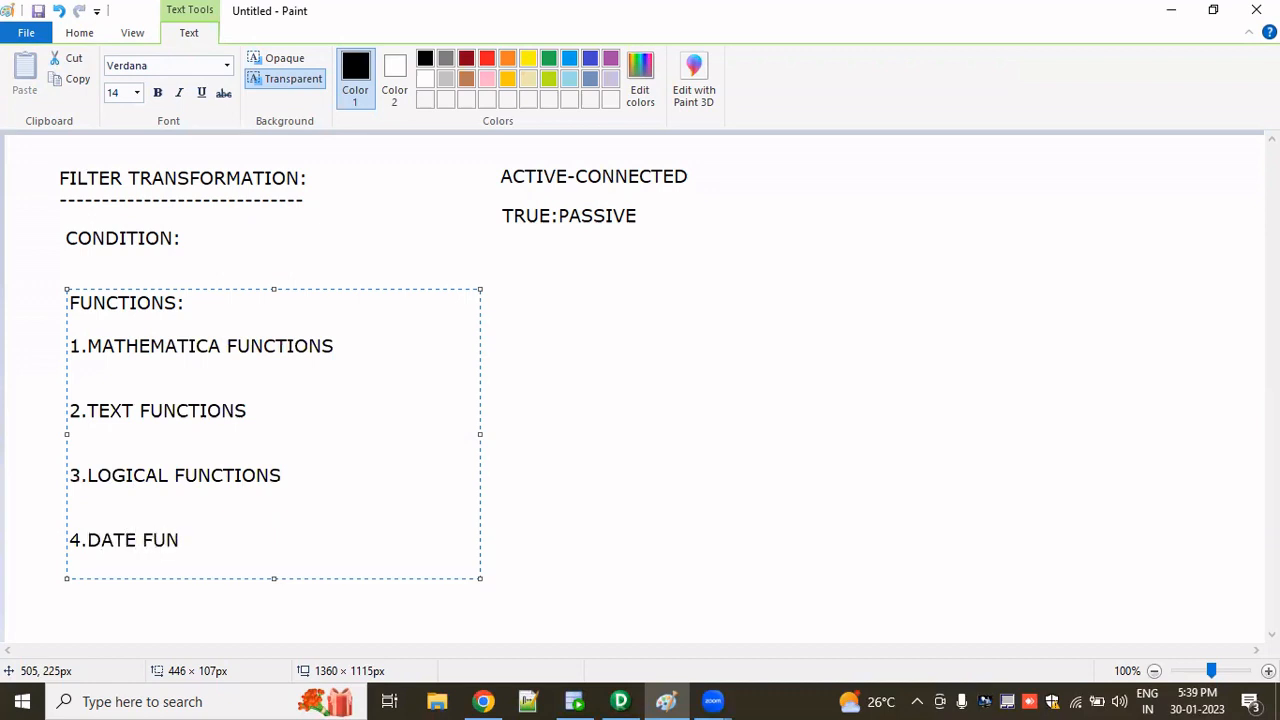
pyautogui.write('CTIONS')
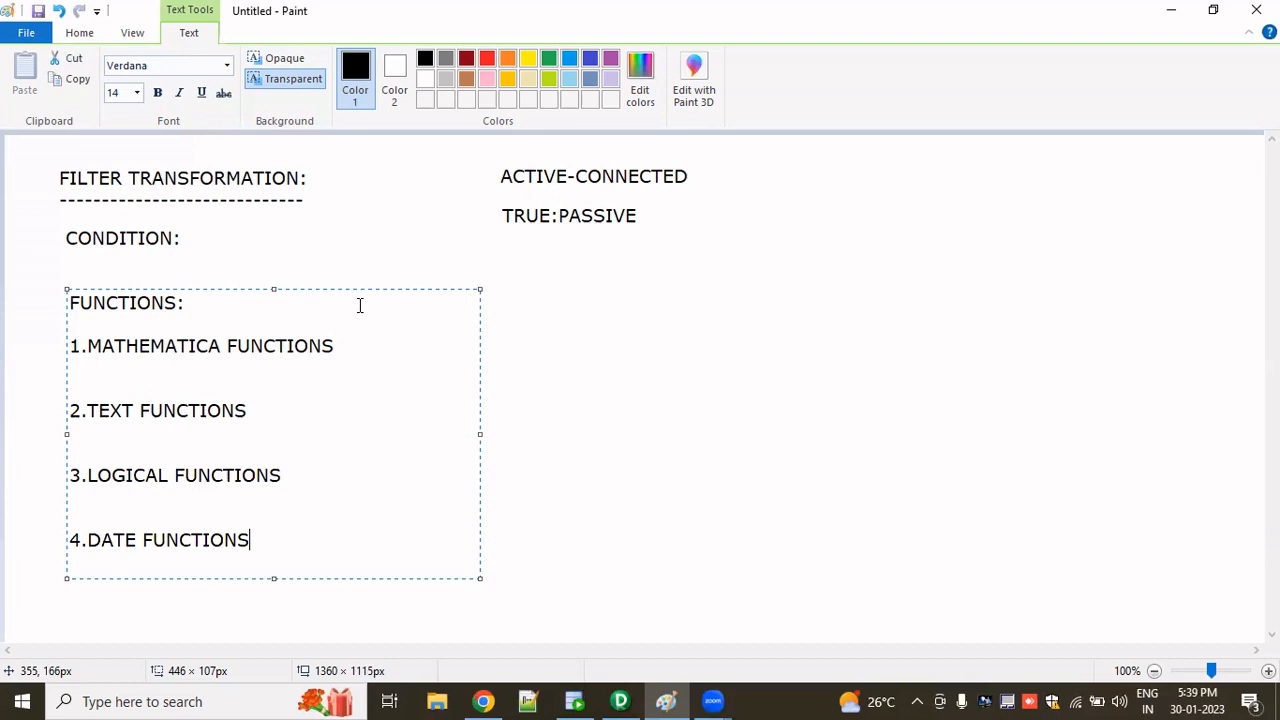
pyautogui.click(594, 431)
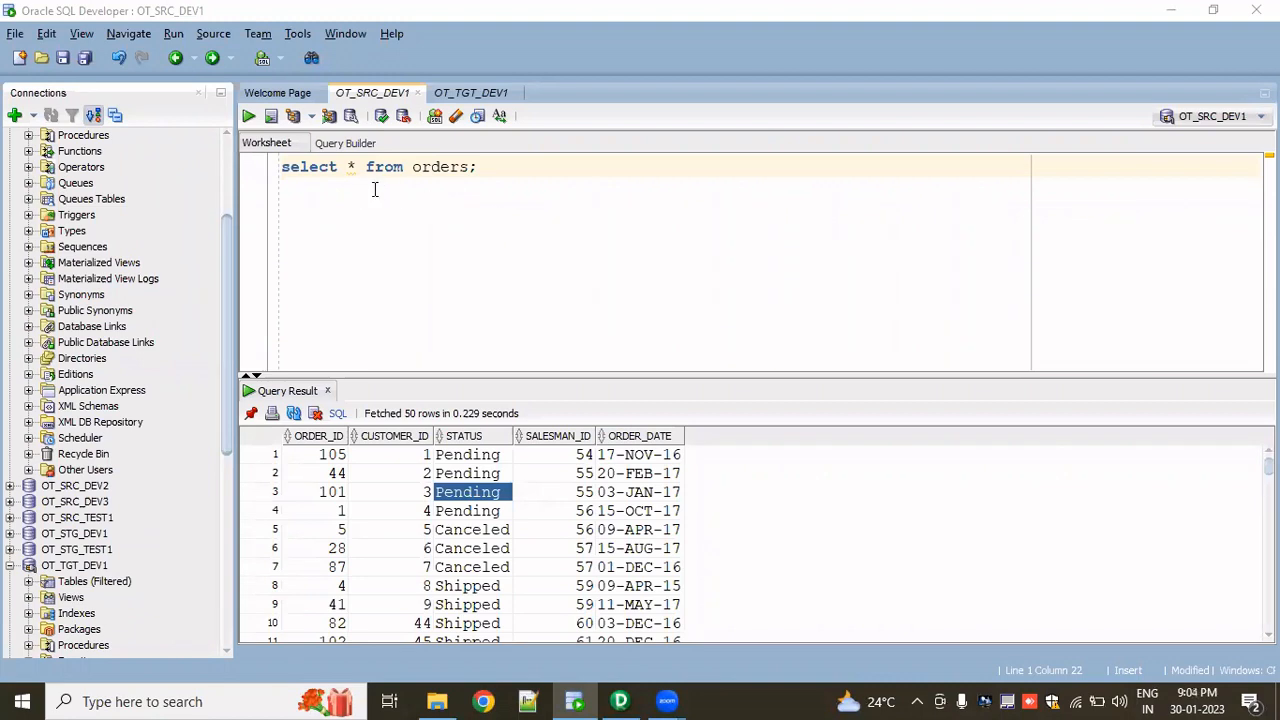
# - Run the select query on orders in the source worksheet and count the rows of its result
pyautogui.click(496, 172)
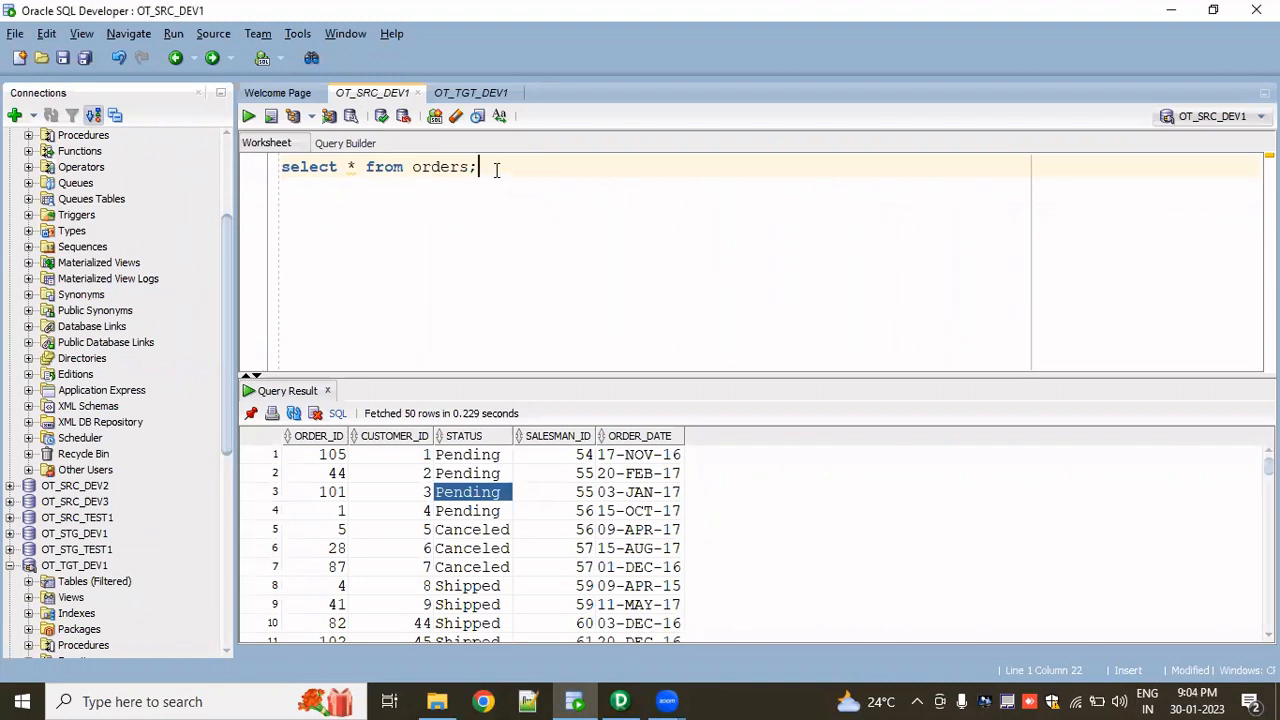
pyautogui.click(248, 117)
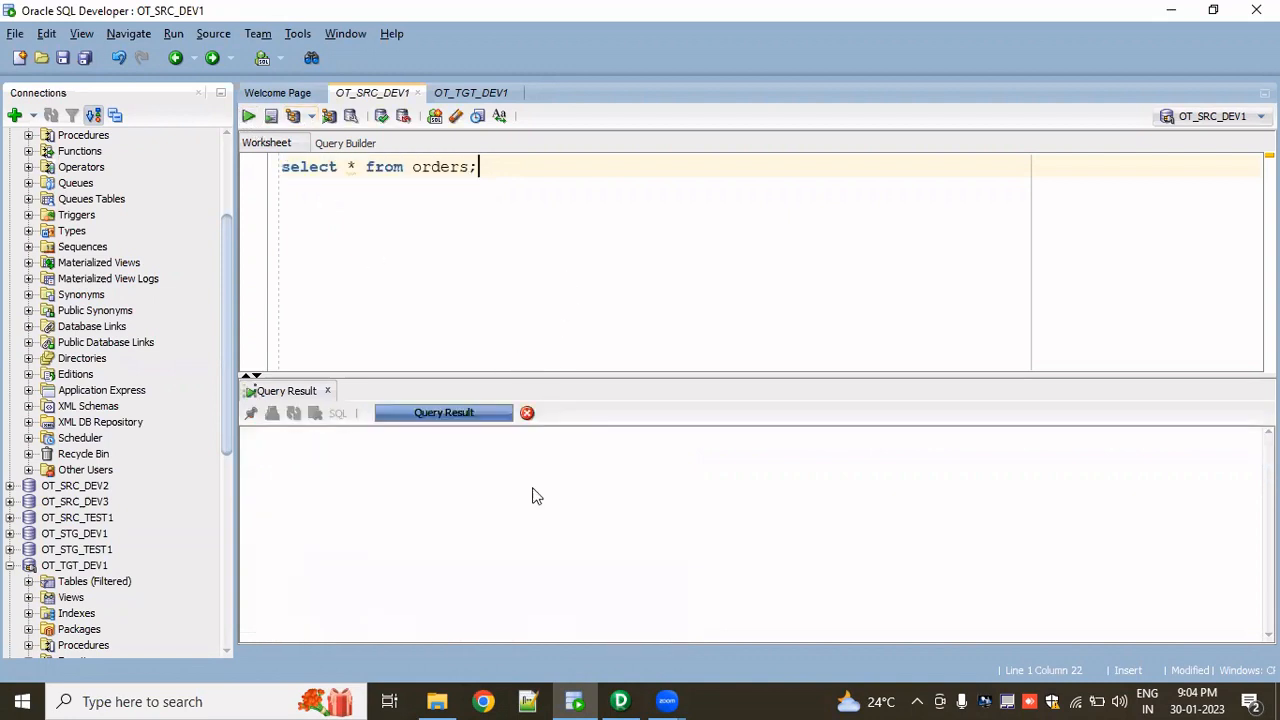
pyautogui.rightClick(525, 512)
pyautogui.click(575, 579)
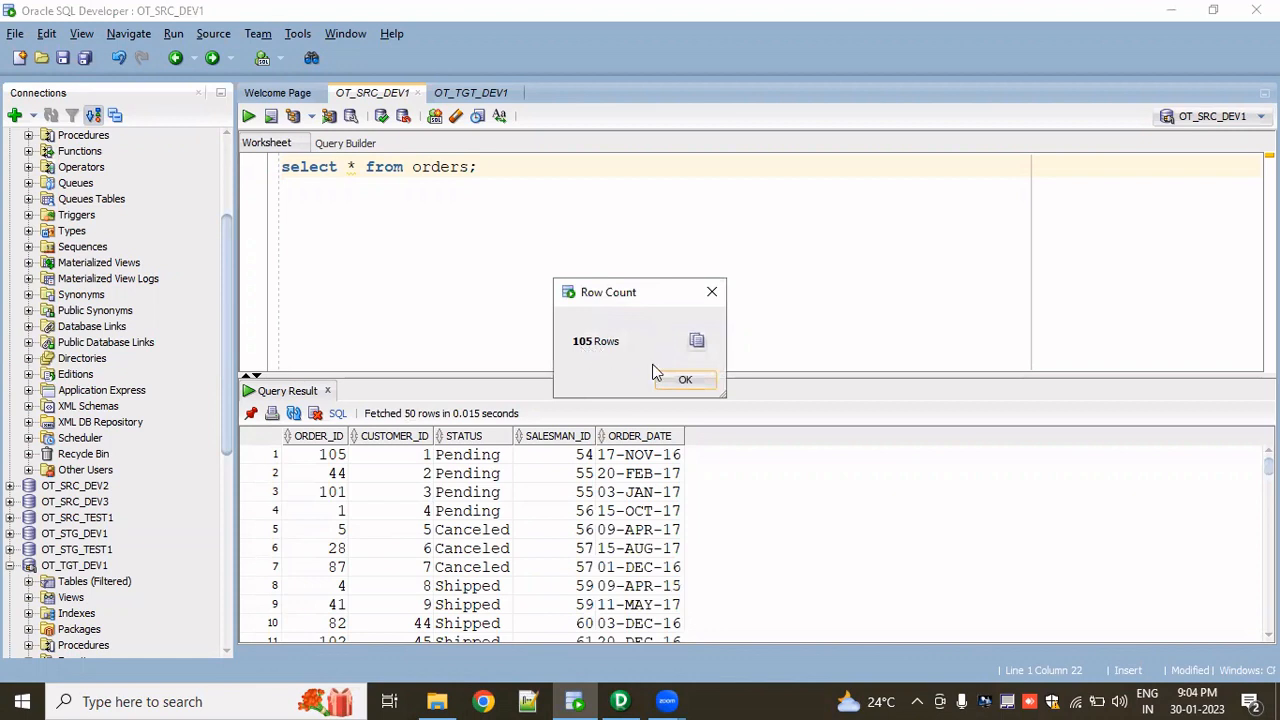
pyautogui.click(678, 378)
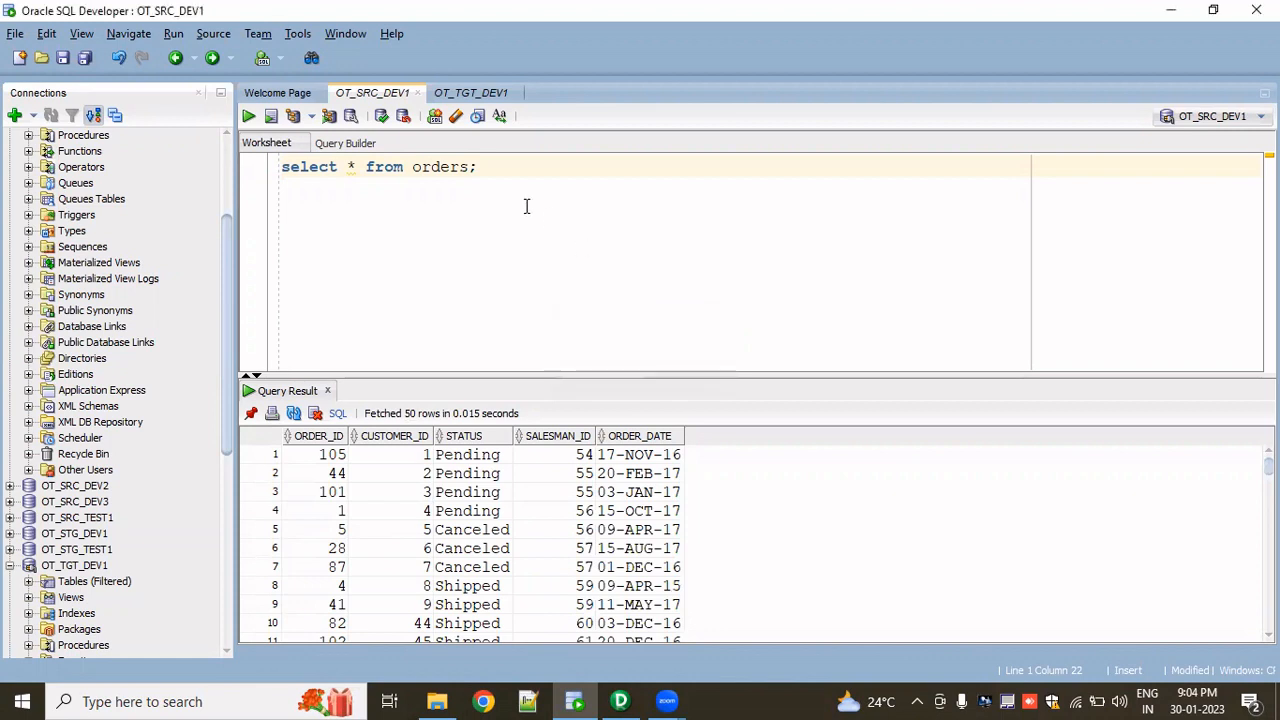
# - Review the ORDERS_FILTER query in the target worksheet and return to the source worksheet
pyautogui.click(471, 93)
pyautogui.moveTo(577, 177); pyautogui.dragTo(281, 164)
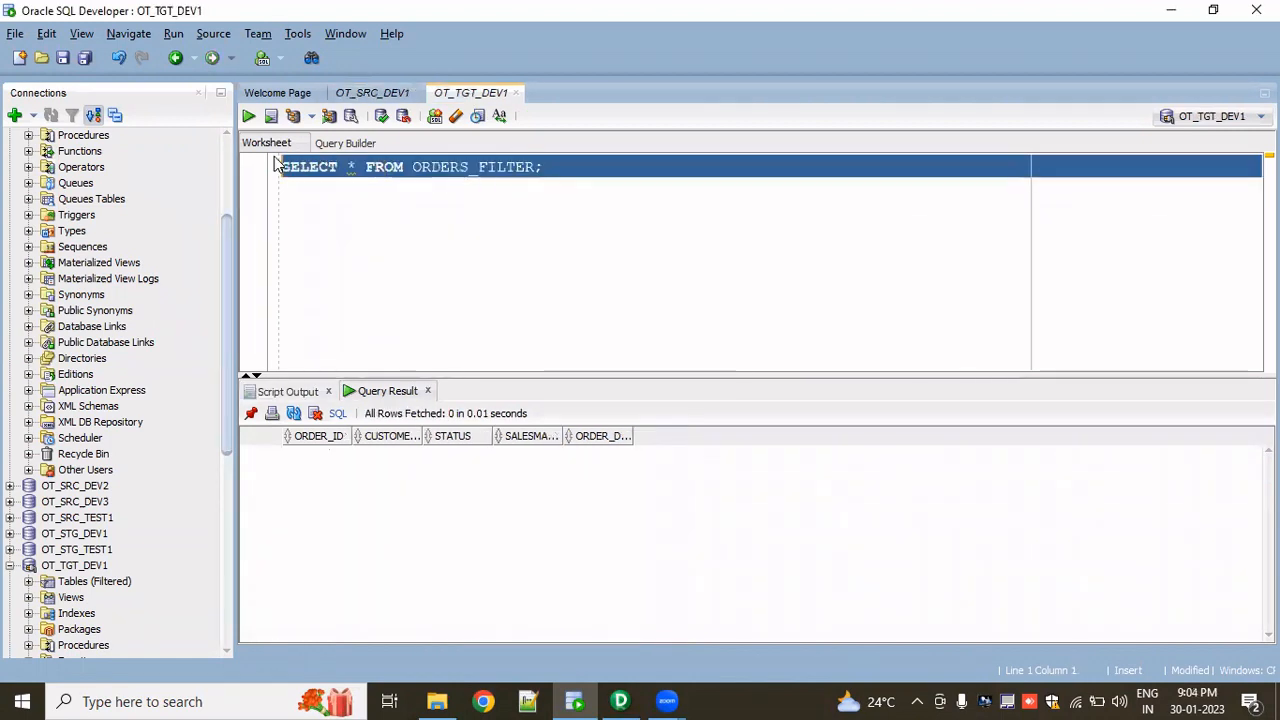
pyautogui.click(327, 264)
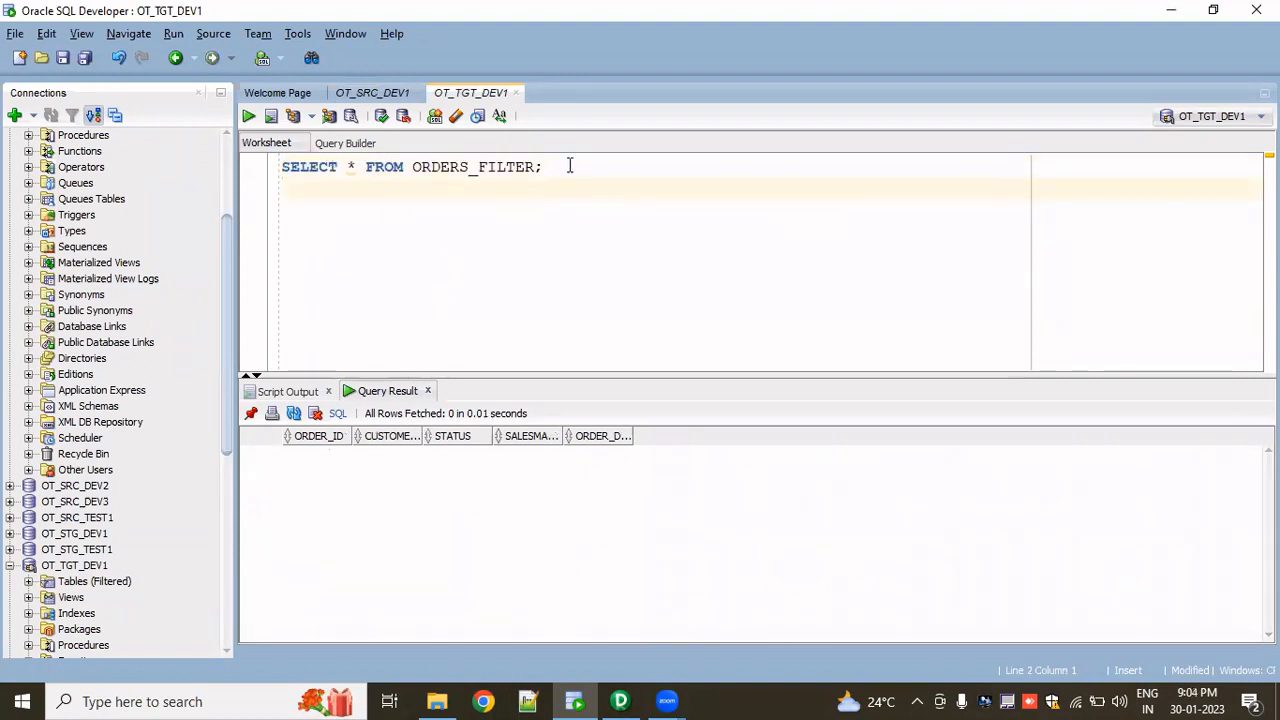
pyautogui.click(378, 95)
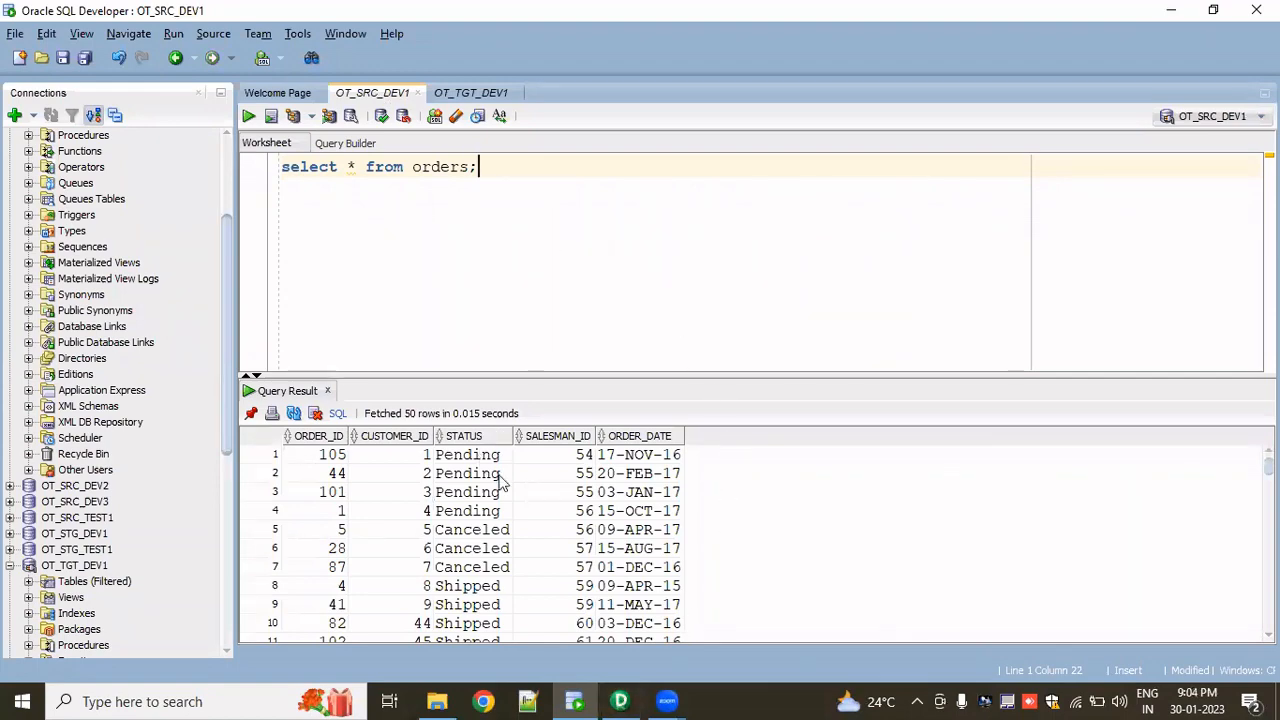
# - Switch to PowerCenter Designer and review the ORDERS source and ORDERS_FILTER target definitions before opening the Mapping Designer
pyautogui.click(625, 701)
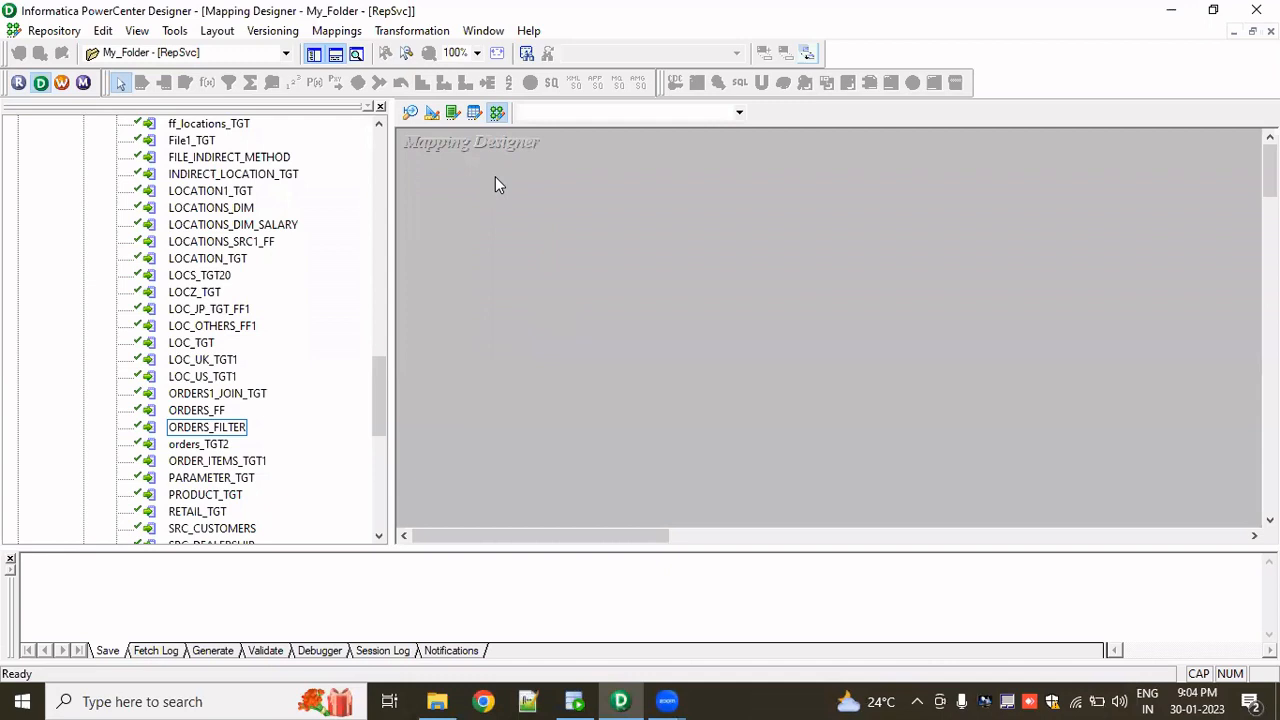
pyautogui.click(410, 112)
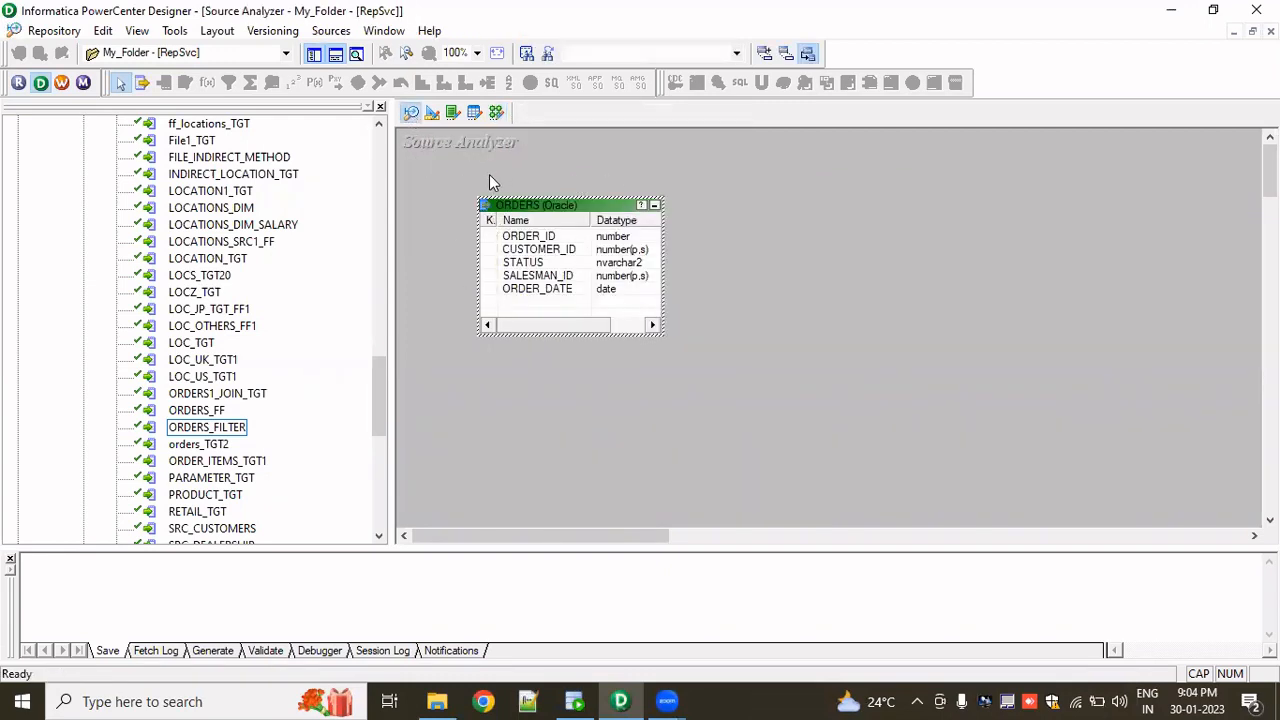
pyautogui.click(432, 112)
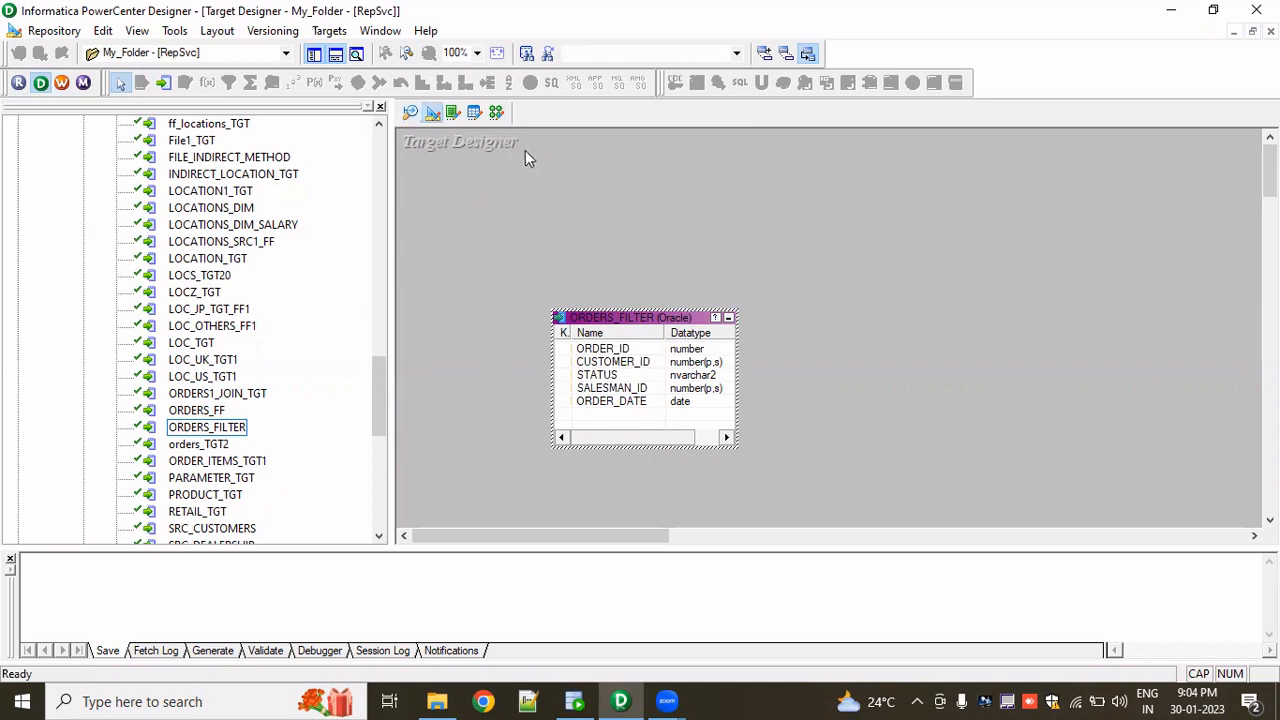
pyautogui.click(498, 113)
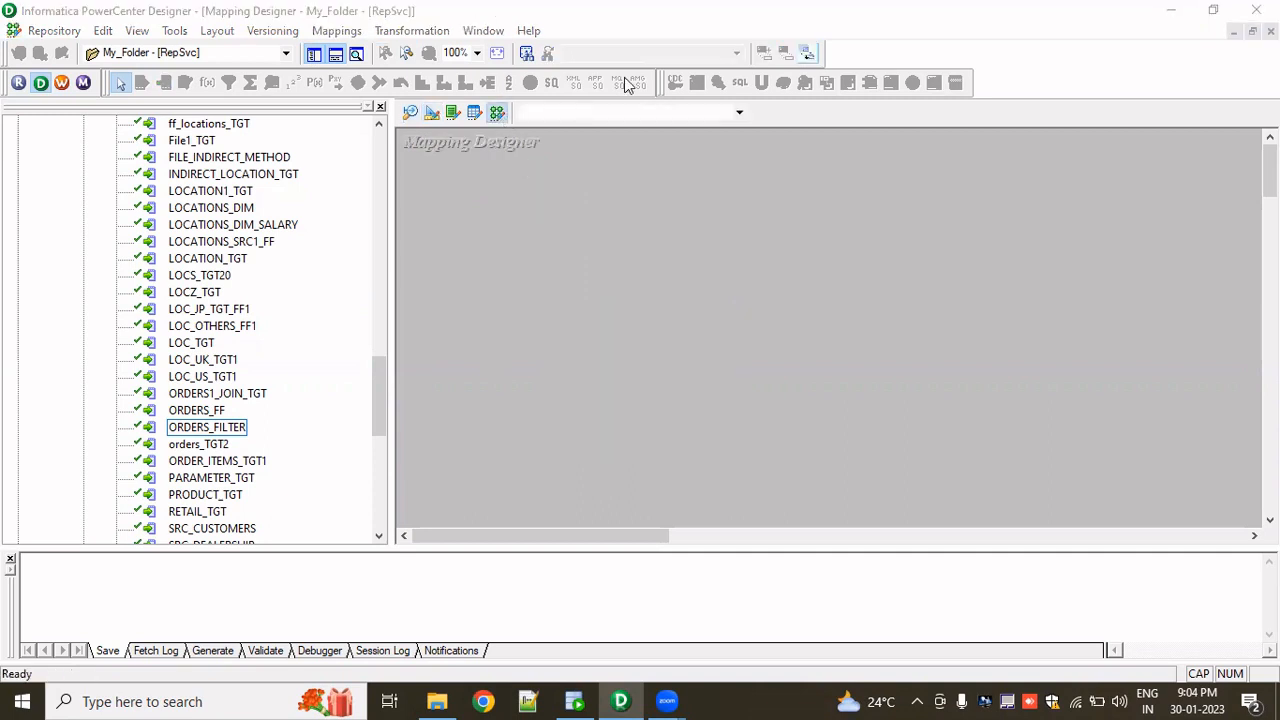
# - Create a new mapping named m_ORDERS_FILTER
pyautogui.click(337, 30)
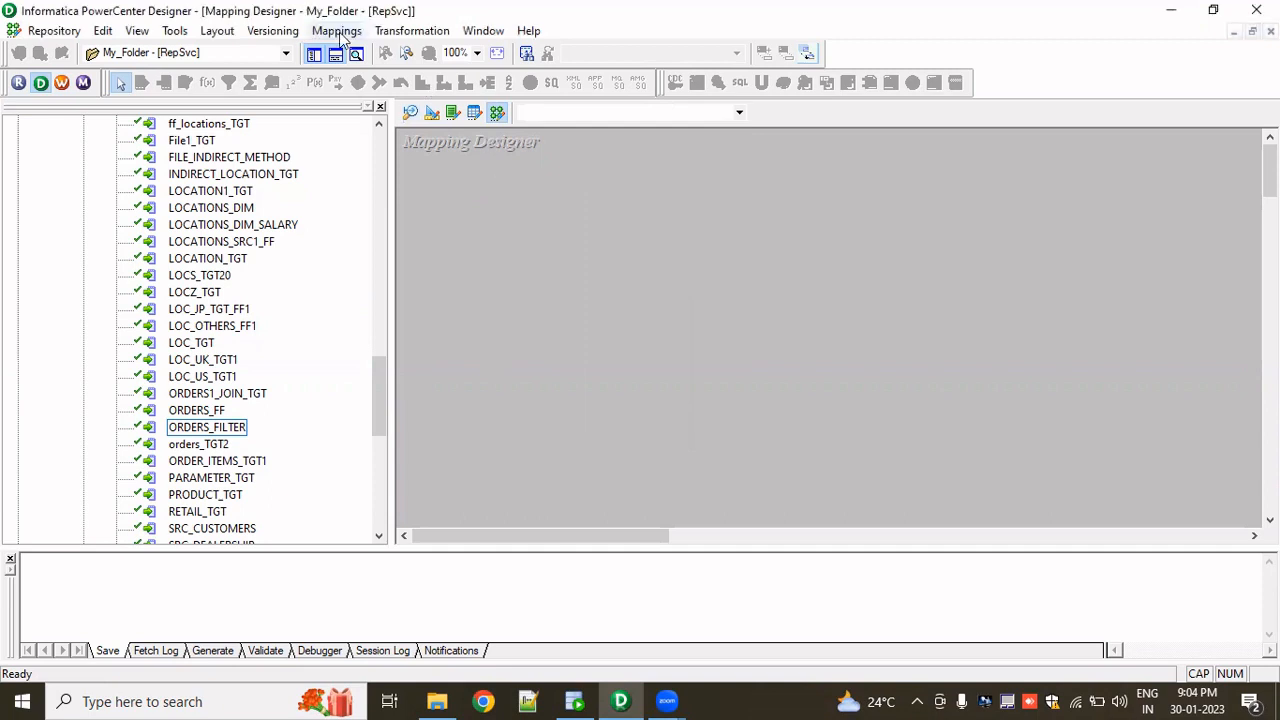
pyautogui.click(386, 63)
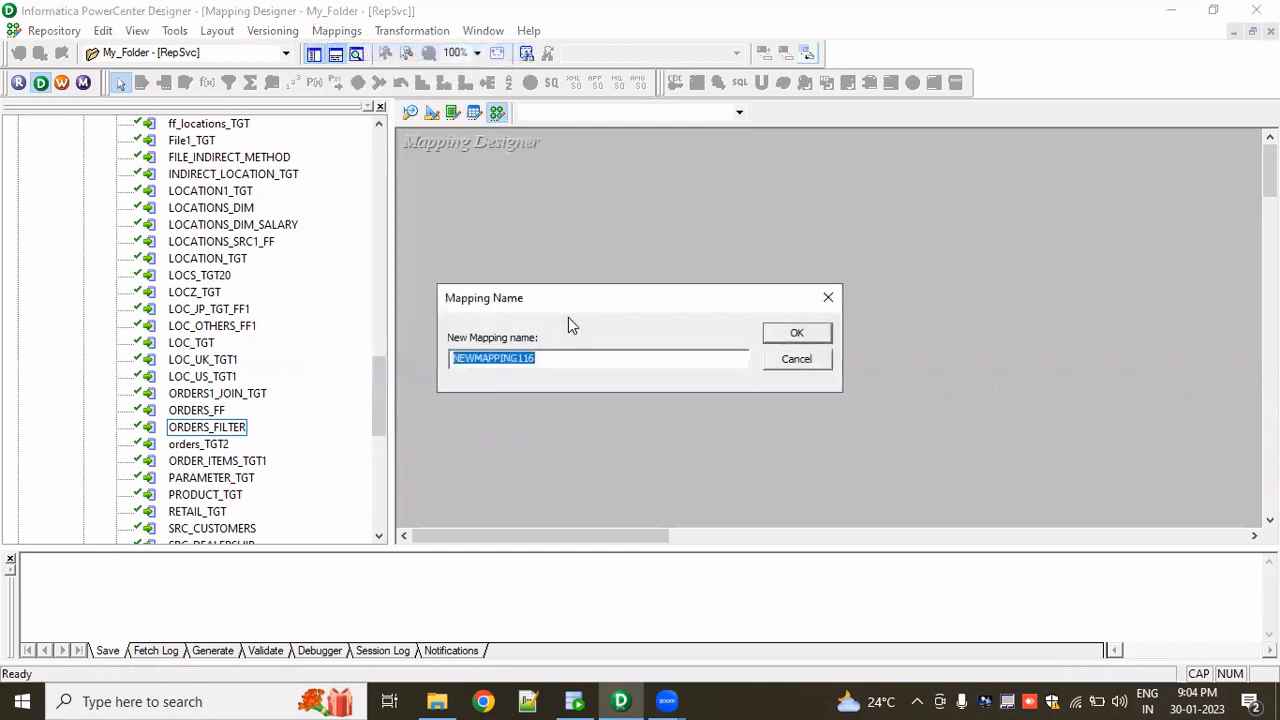
pyautogui.write('m_ORDERS_FILTER')
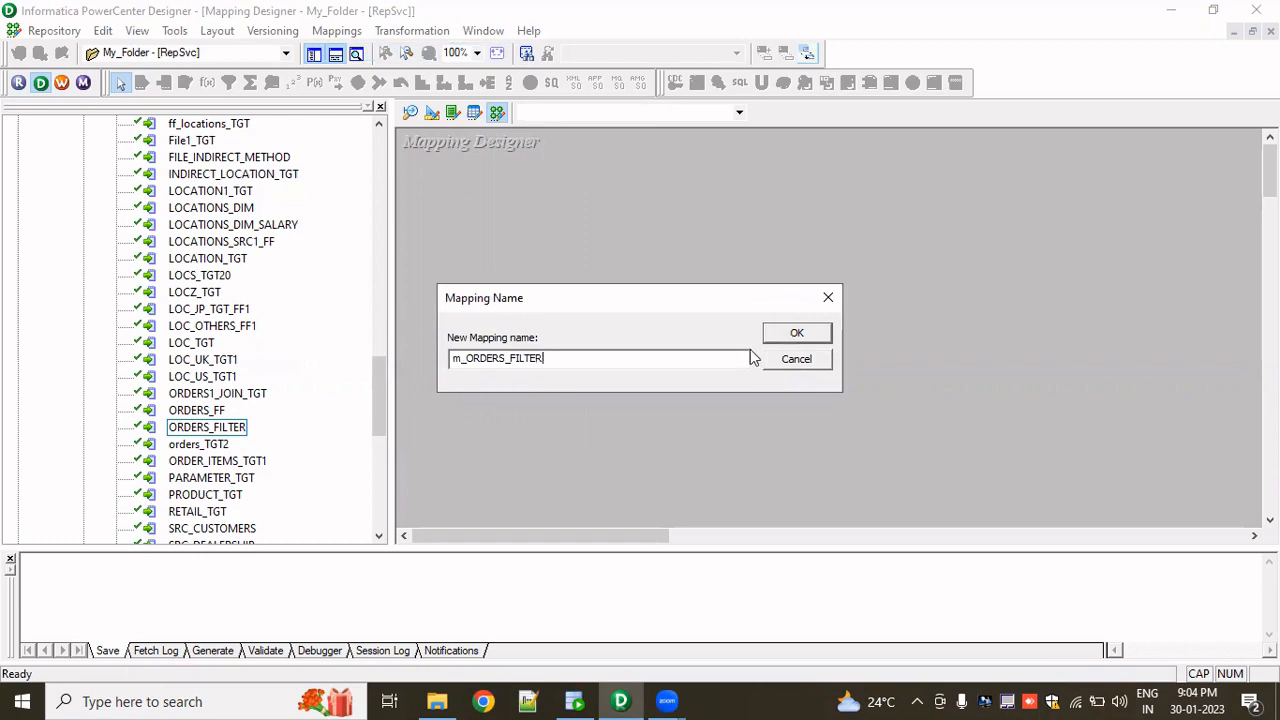
pyautogui.click(780, 336)
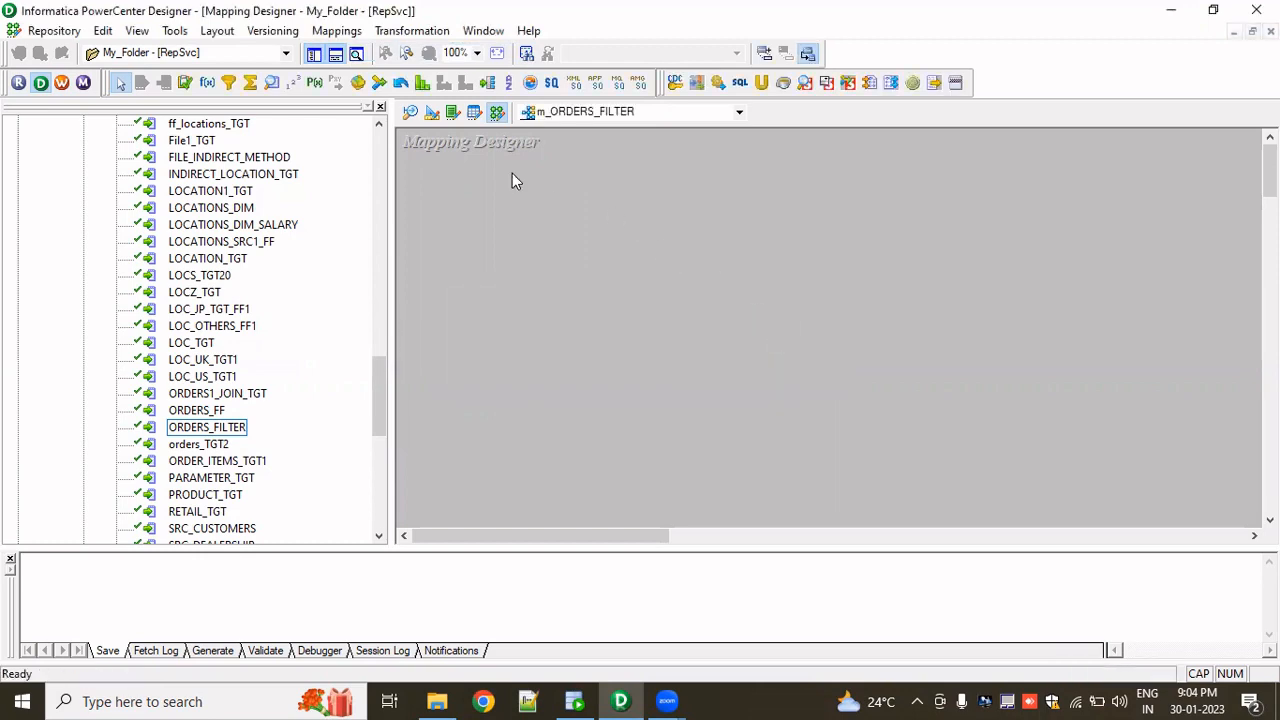
# - Add the ORDERS source to the mapping and arrange it beside its SQ_ORDERS source qualifier
pyautogui.scroll(15, 272, 320)
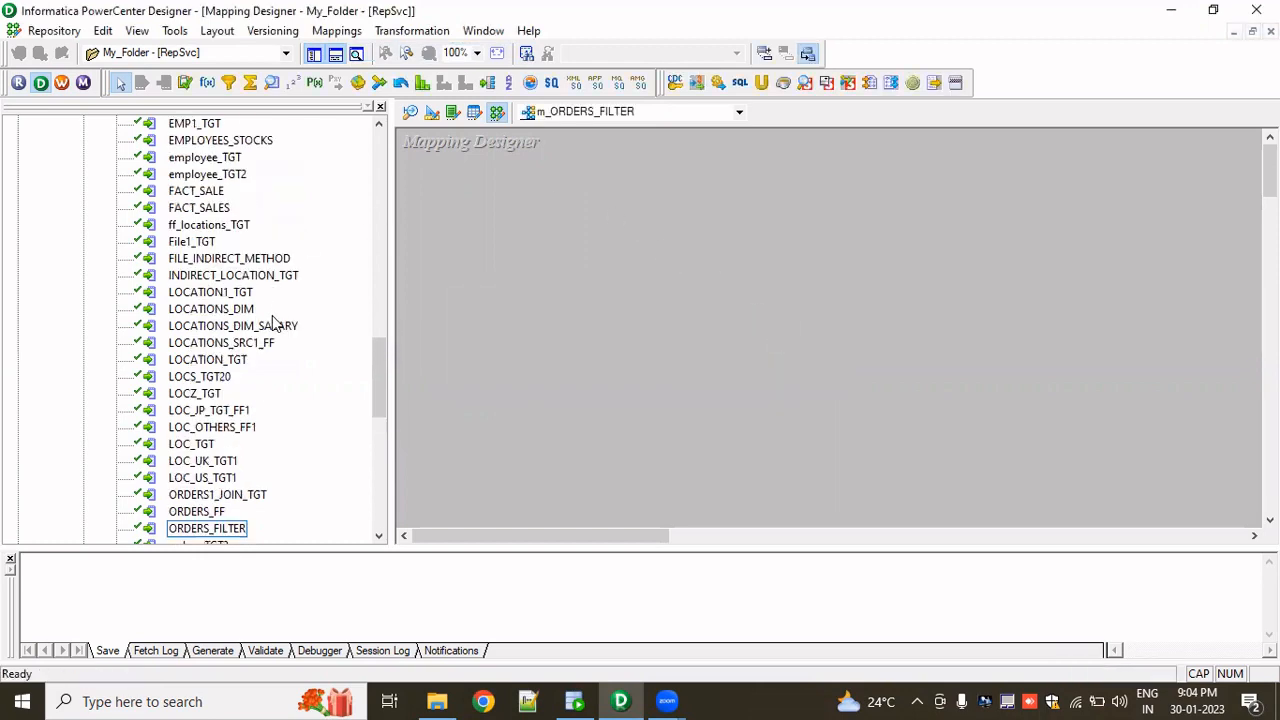
pyautogui.scroll(10, 272, 320)
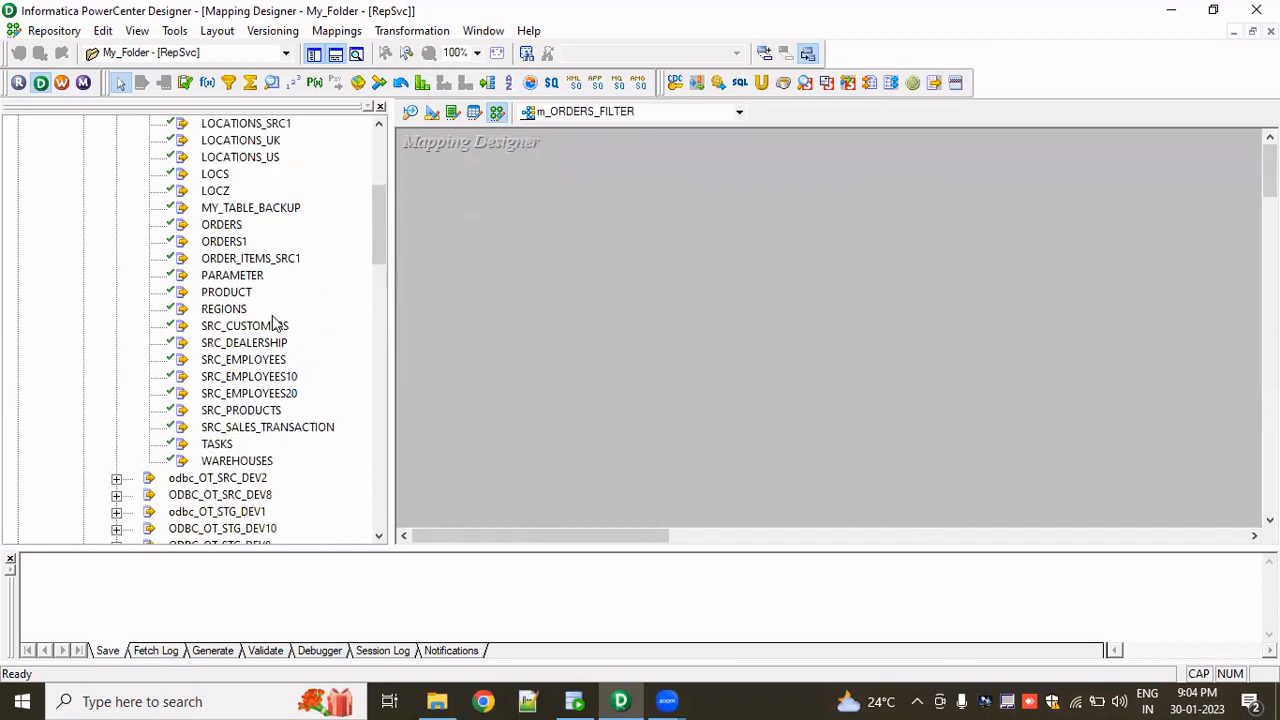
pyautogui.scroll(-3, 285, 302)
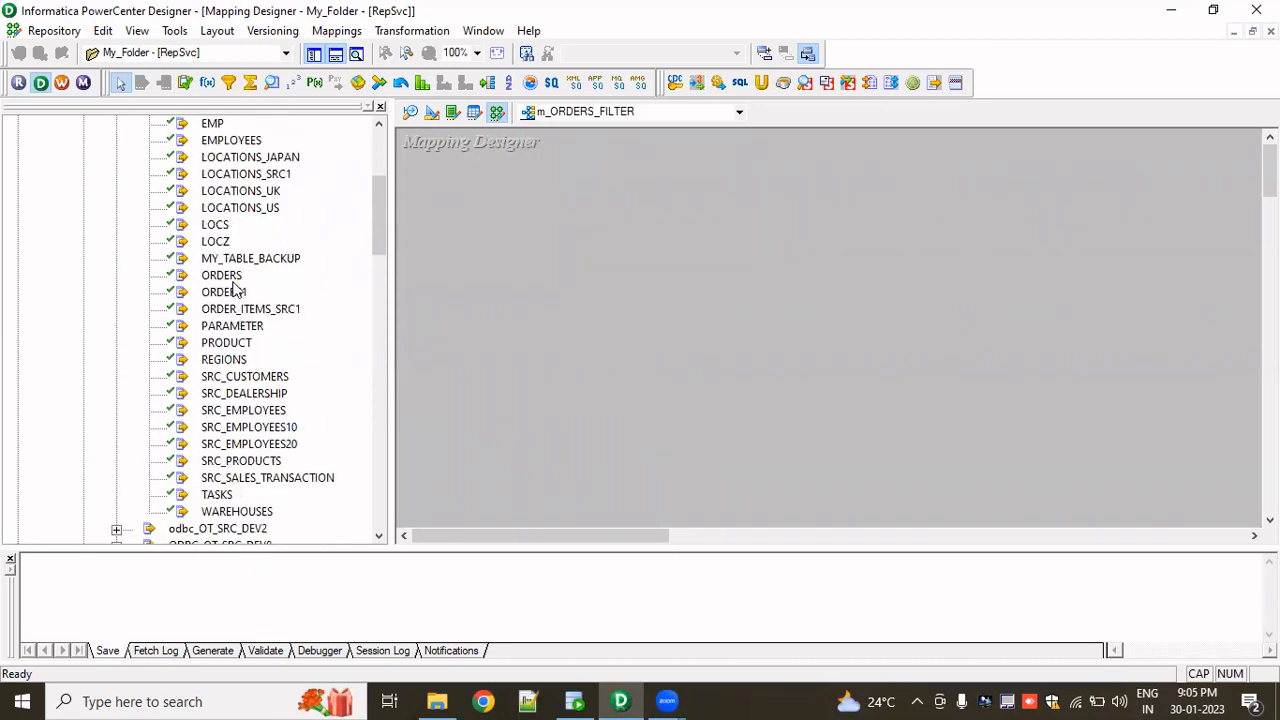
pyautogui.click(237, 278)
pyautogui.moveTo(530, 315); pyautogui.dragTo(531, 312)
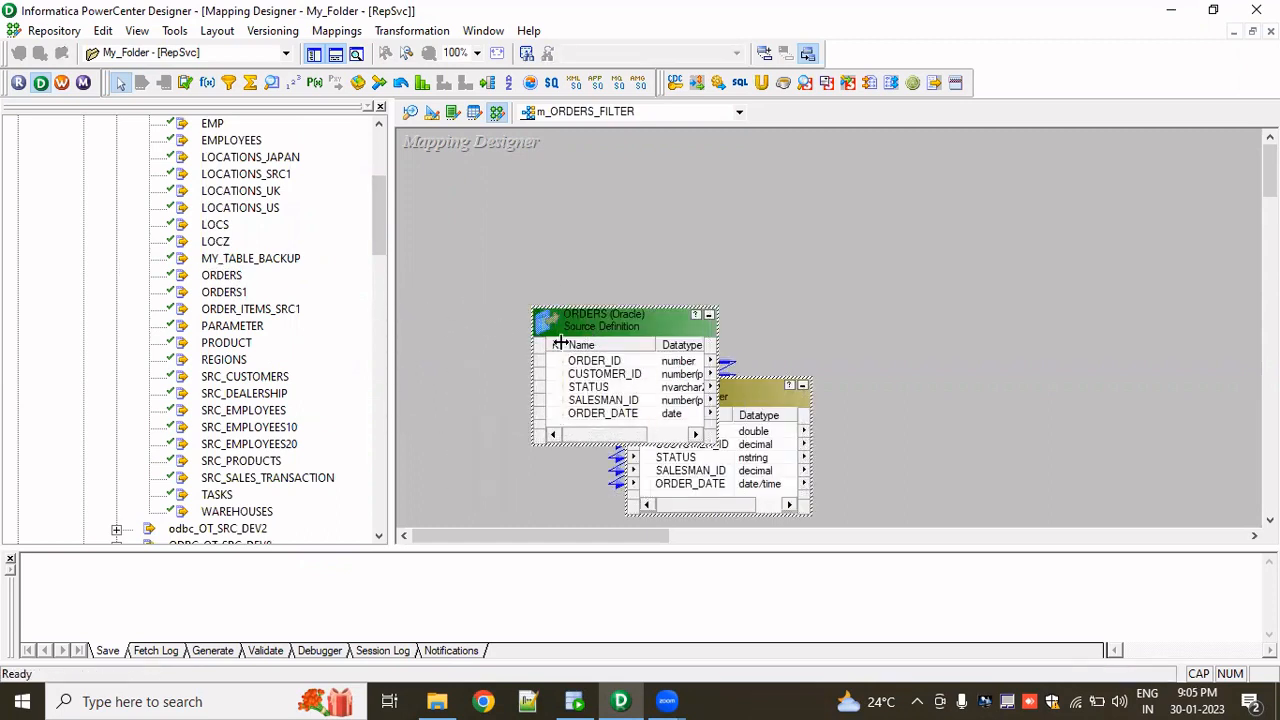
pyautogui.moveTo(598, 334); pyautogui.dragTo(418, 327)
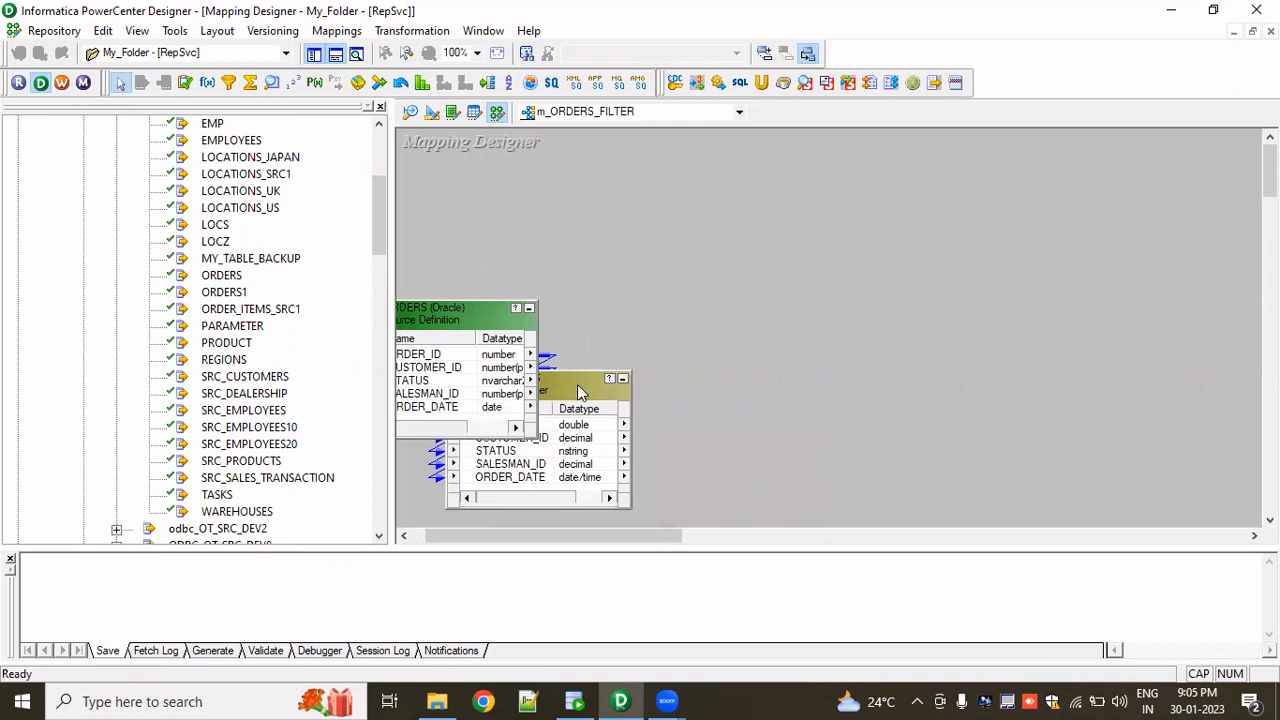
pyautogui.moveTo(577, 384)
pyautogui.mouseDown()
pyautogui.moveTo(651, 324)
pyautogui.moveTo(715, 310)
pyautogui.mouseUp()
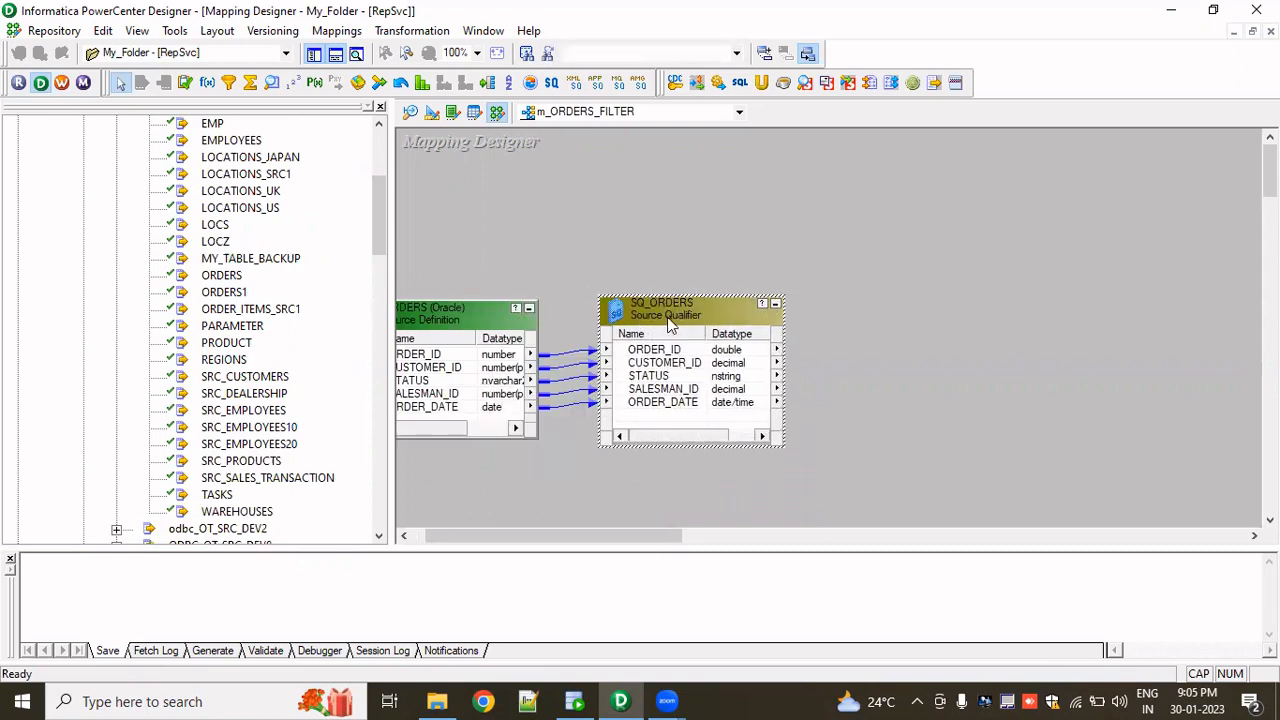
# - Add the ORDERS_FILTER target definition to the mapping canvas to the right of the source qualifier
pyautogui.scroll(-8, 193, 437)
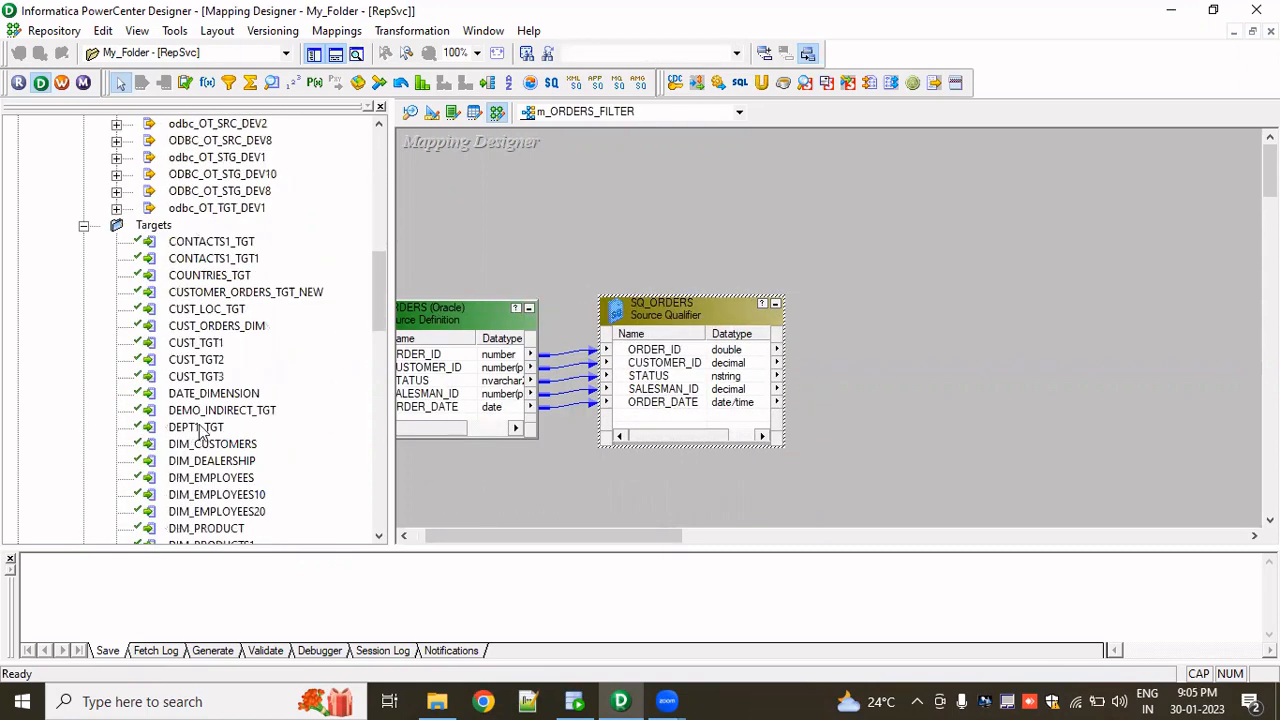
pyautogui.scroll(-3, 220, 422)
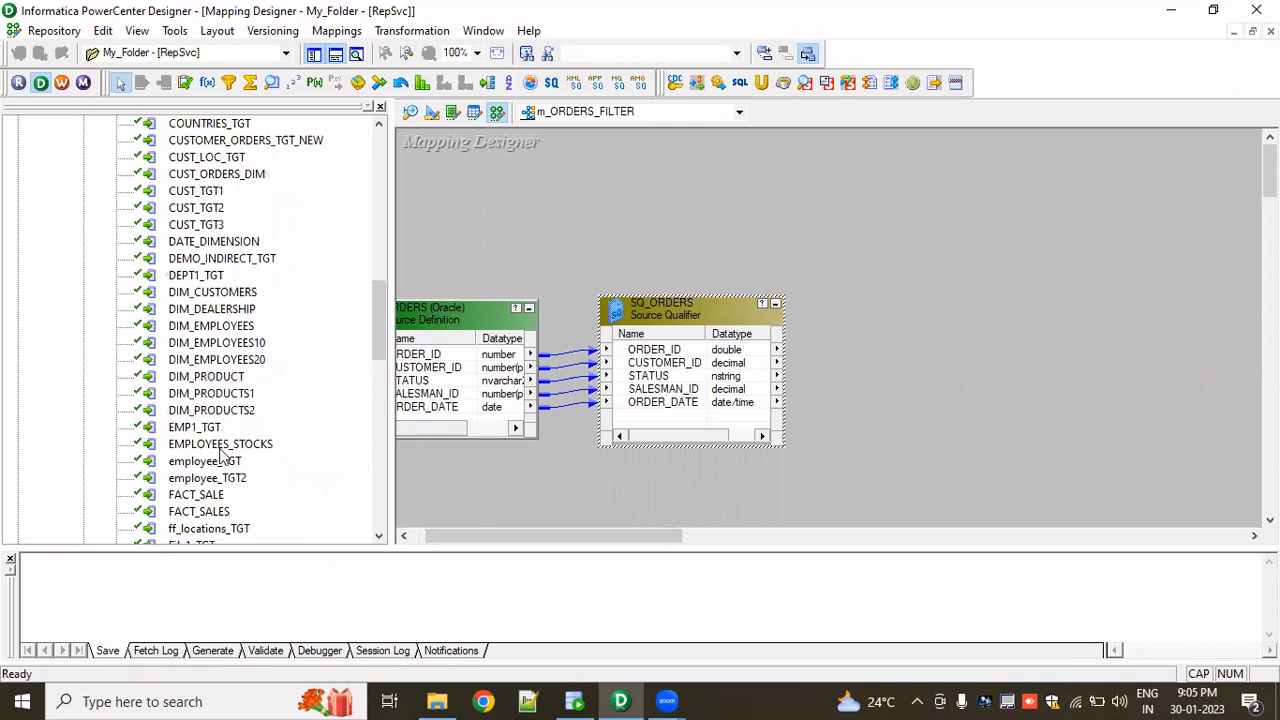
pyautogui.scroll(-2, 225, 440)
pyautogui.scroll(-1, 226, 437)
pyautogui.scroll(-2, 226, 441)
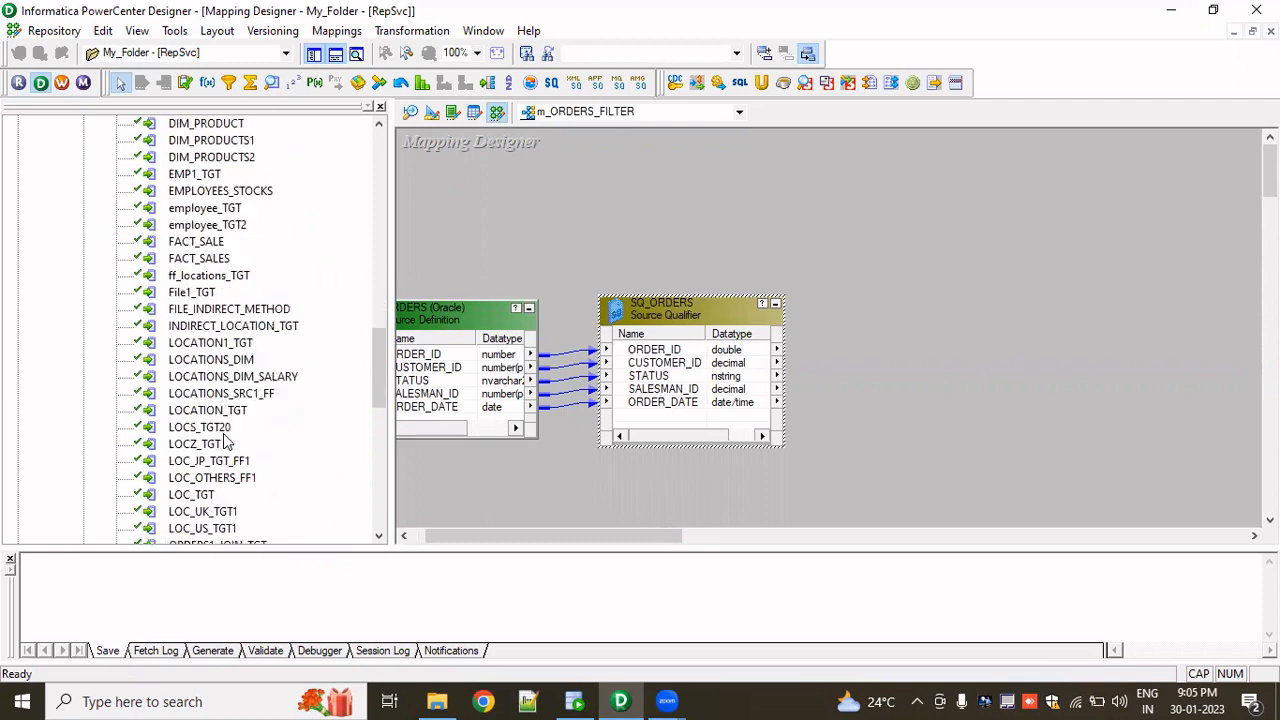
pyautogui.scroll(-2, 226, 441)
pyautogui.scroll(-1, 226, 441)
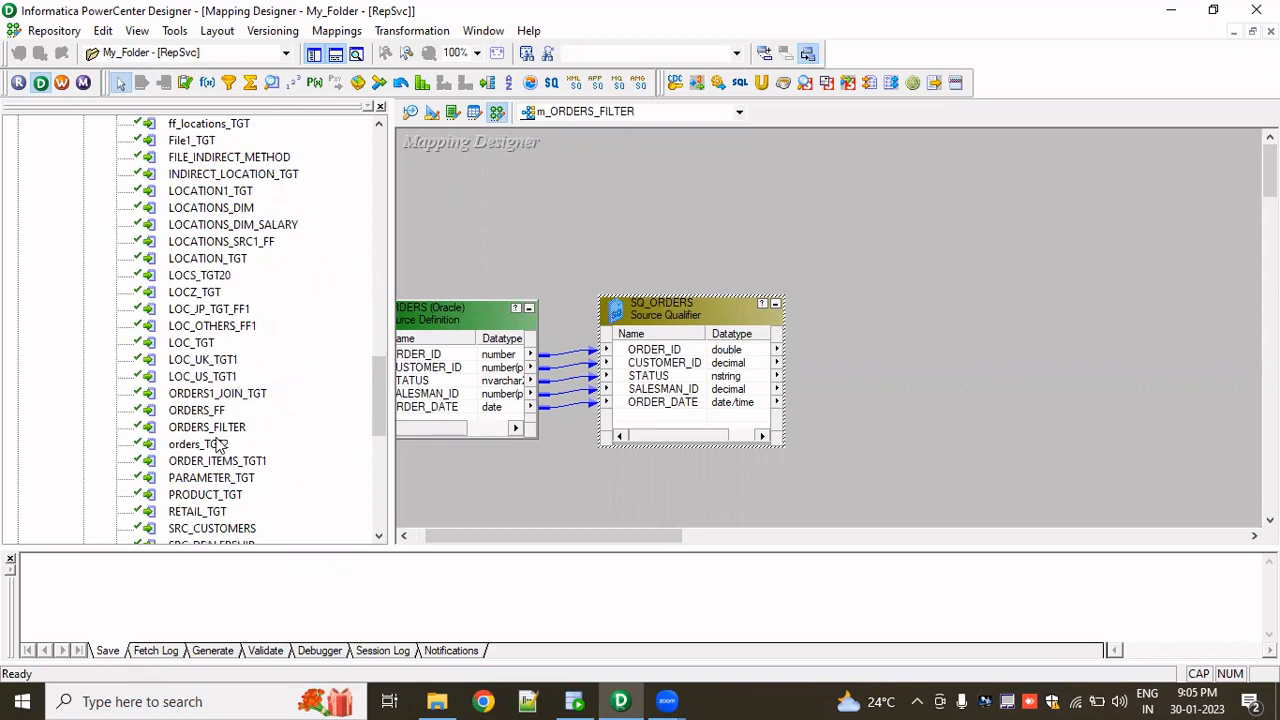
pyautogui.click(215, 428)
pyautogui.moveTo(935, 345); pyautogui.dragTo(1013, 320)
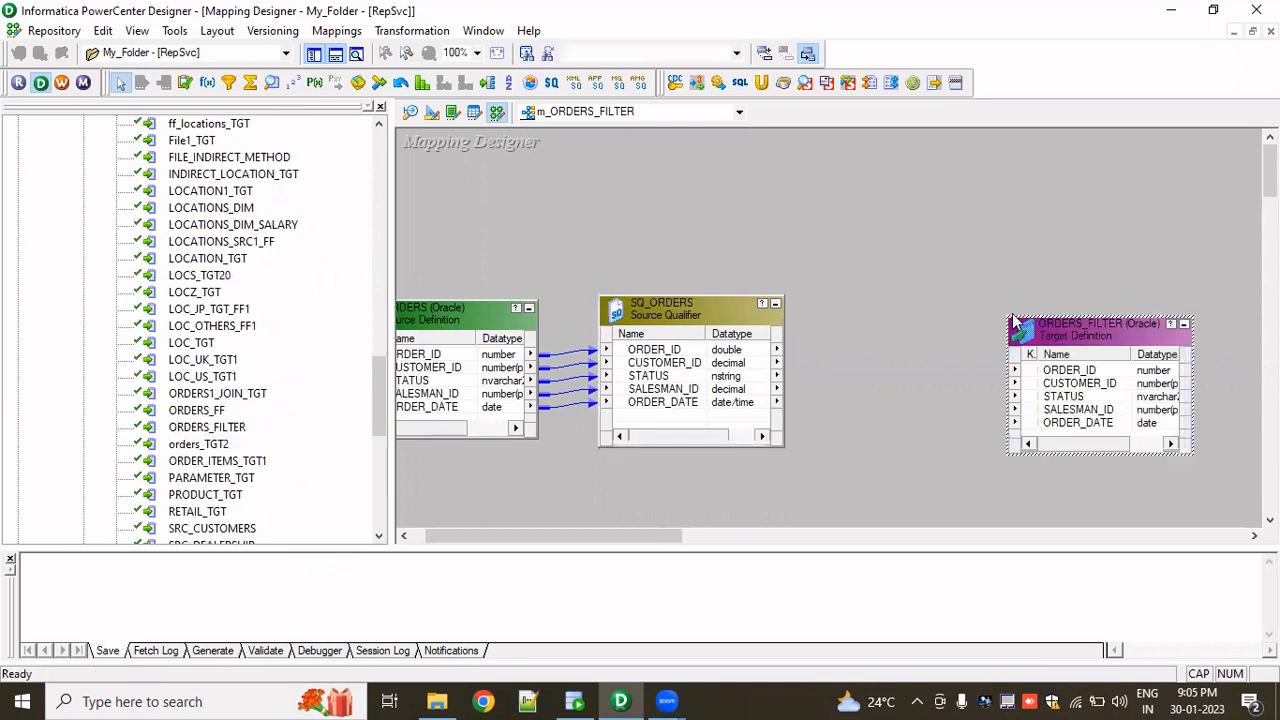
# - Hide the navigator and output panes and spread the source qualifier and target apart on the canvas
pyautogui.click(314, 56)
pyautogui.click(334, 55)
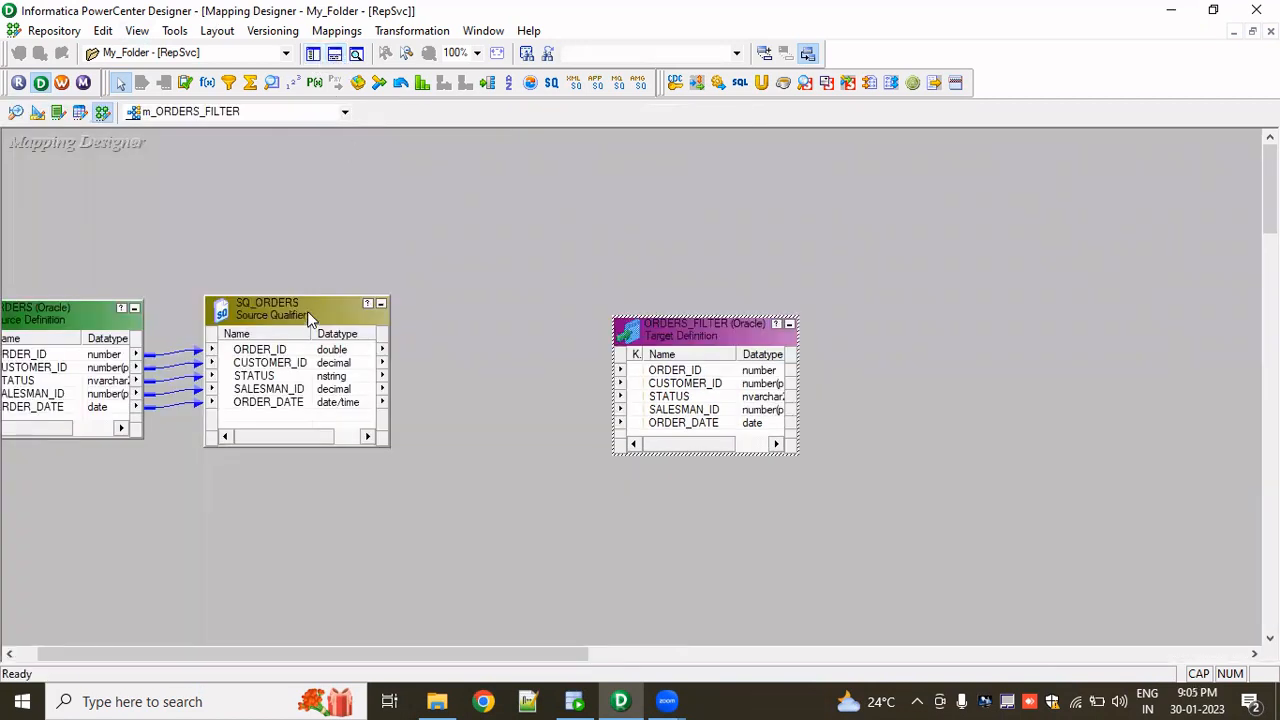
pyautogui.moveTo(313, 312); pyautogui.dragTo(425, 313)
pyautogui.moveTo(677, 323); pyautogui.dragTo(963, 290)
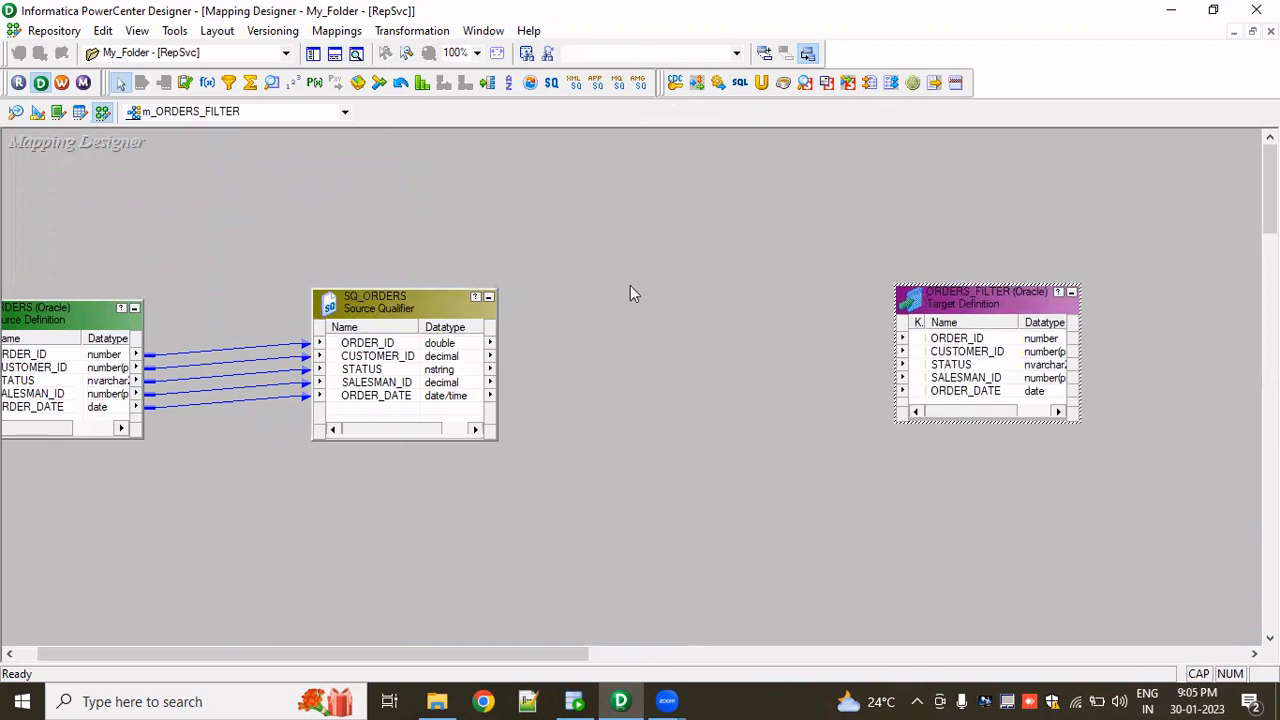
# - Place a Filter transformation between the source qualifier and target and rename it fil_ORDERS_FILTER
pyautogui.click(229, 82)
pyautogui.moveTo(594, 290); pyautogui.dragTo(756, 466)
pyautogui.doubleClick(676, 310)
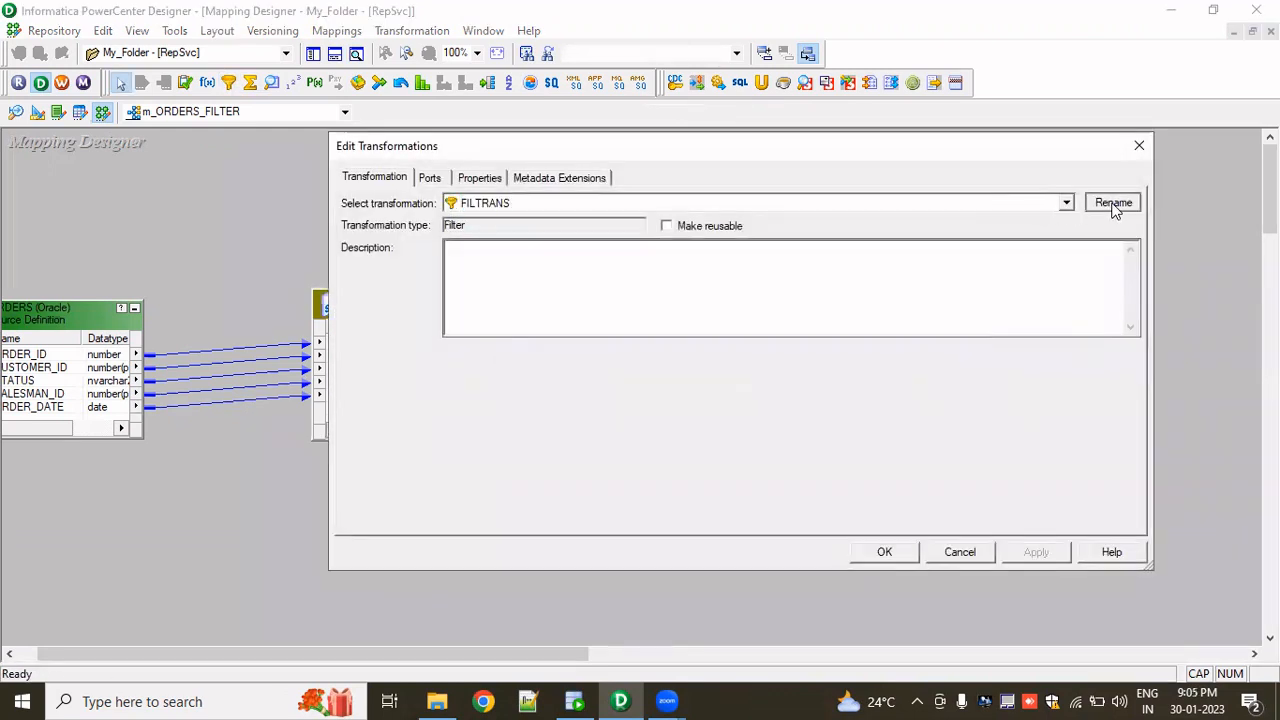
pyautogui.click(1113, 203)
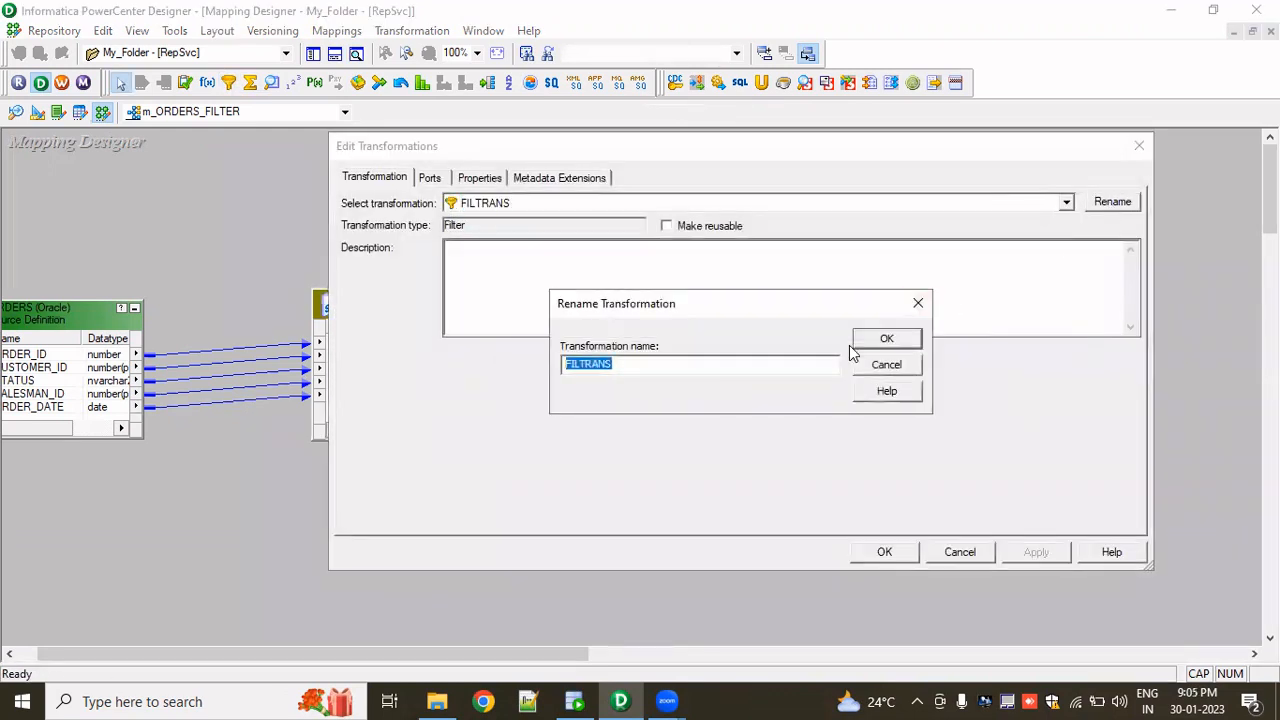
pyautogui.write('f')
pyautogui.write('l_ORDERS_')
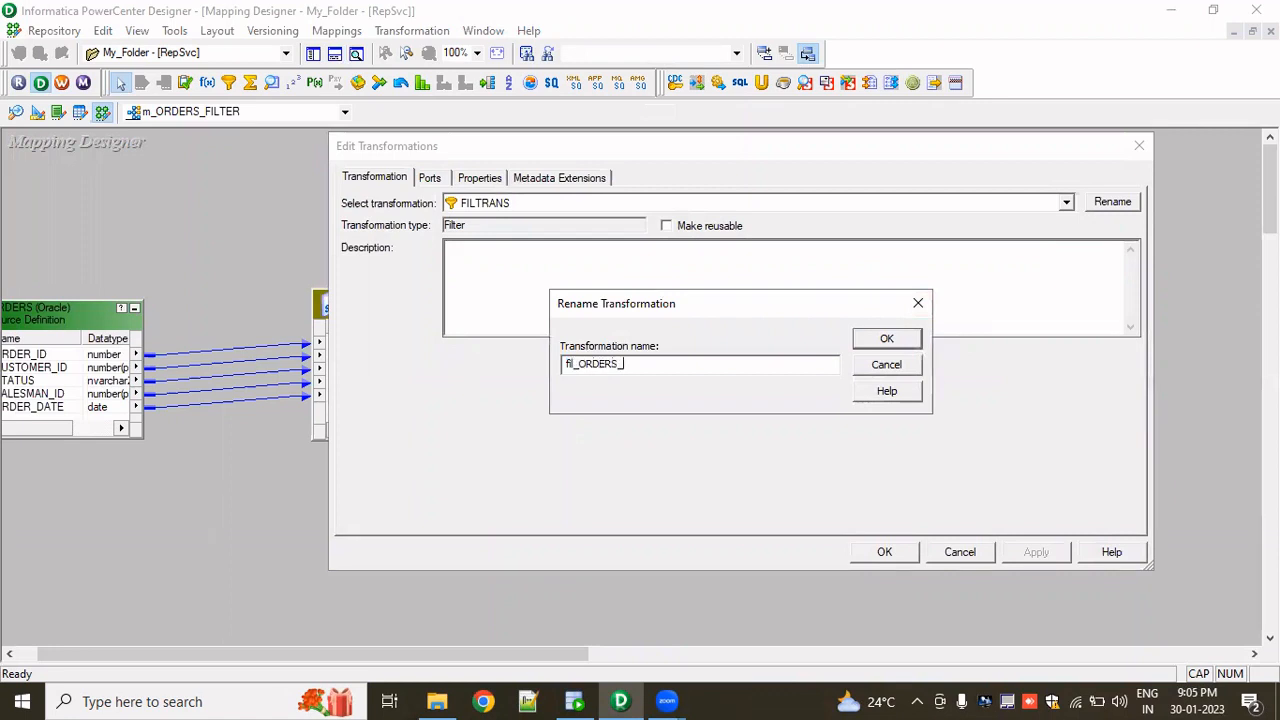
pyautogui.press('Return')
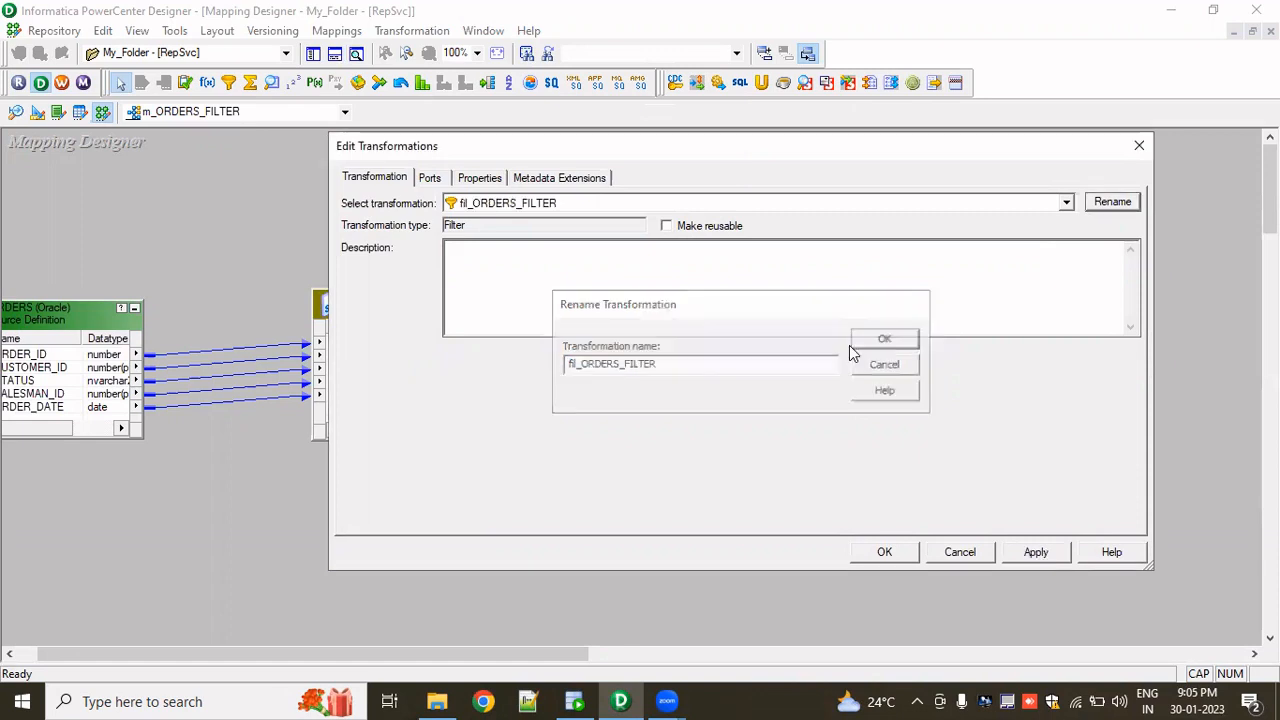
pyautogui.click(885, 552)
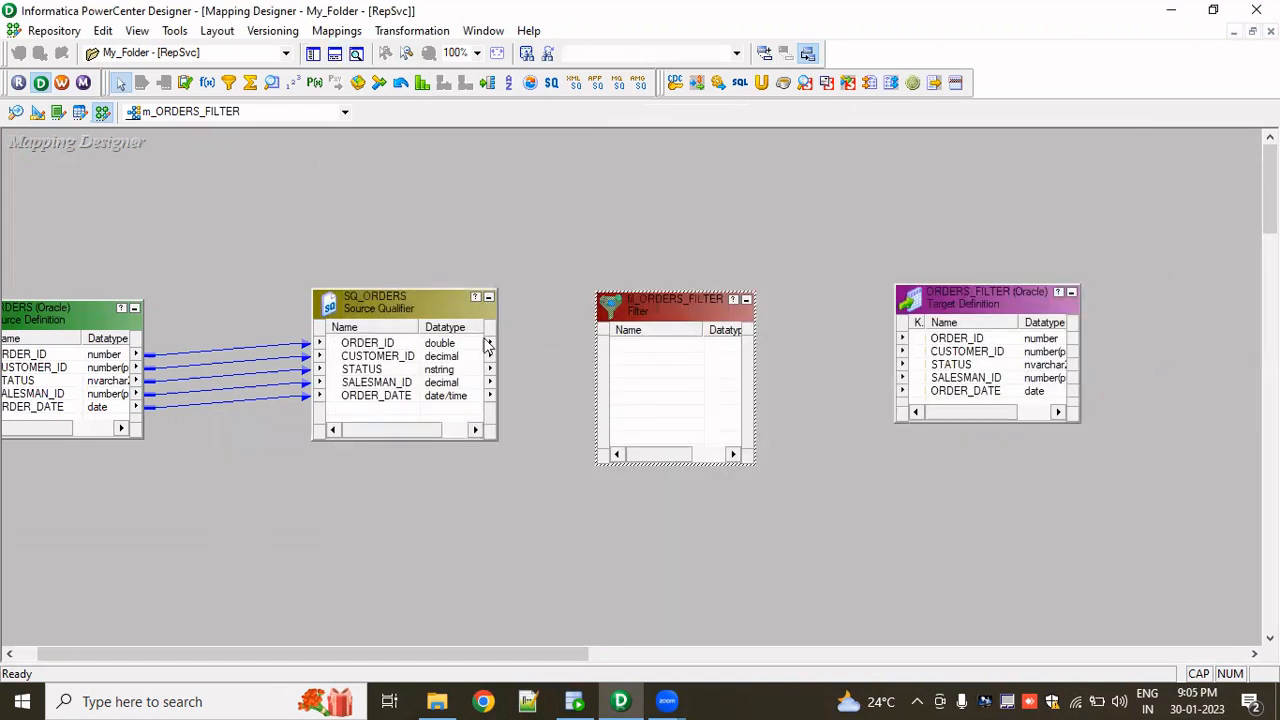
# - Link all source qualifier ports to the filter transformation and all filter ports to the ORDERS_FILTER target
pyautogui.click(400, 345)
pyautogui.rightClick(400, 346)
pyautogui.click(442, 360)
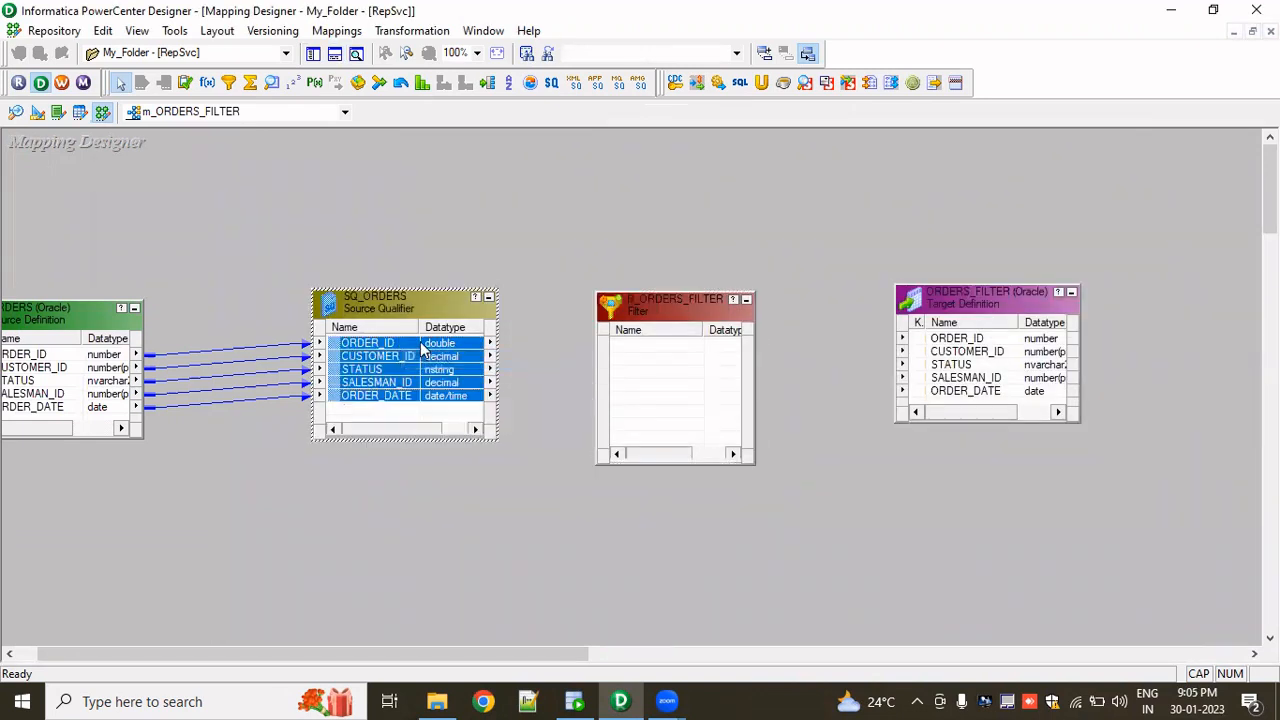
pyautogui.moveTo(425, 350); pyautogui.dragTo(963, 362)
pyautogui.rightClick(634, 346)
pyautogui.click(688, 354)
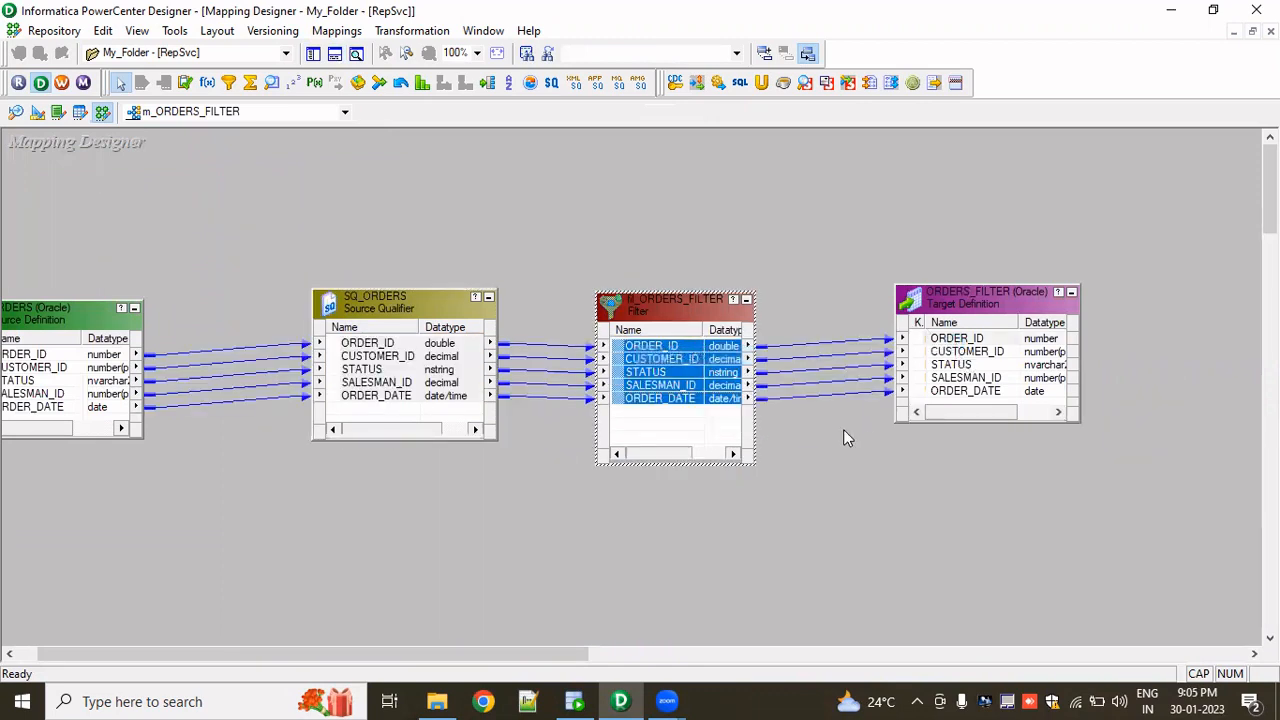
# - Open the filter condition editor of fil_ORDERS_FILTER and check the ORDERS query results in SQL Developer
pyautogui.click(846, 437)
pyautogui.doubleClick(672, 363)
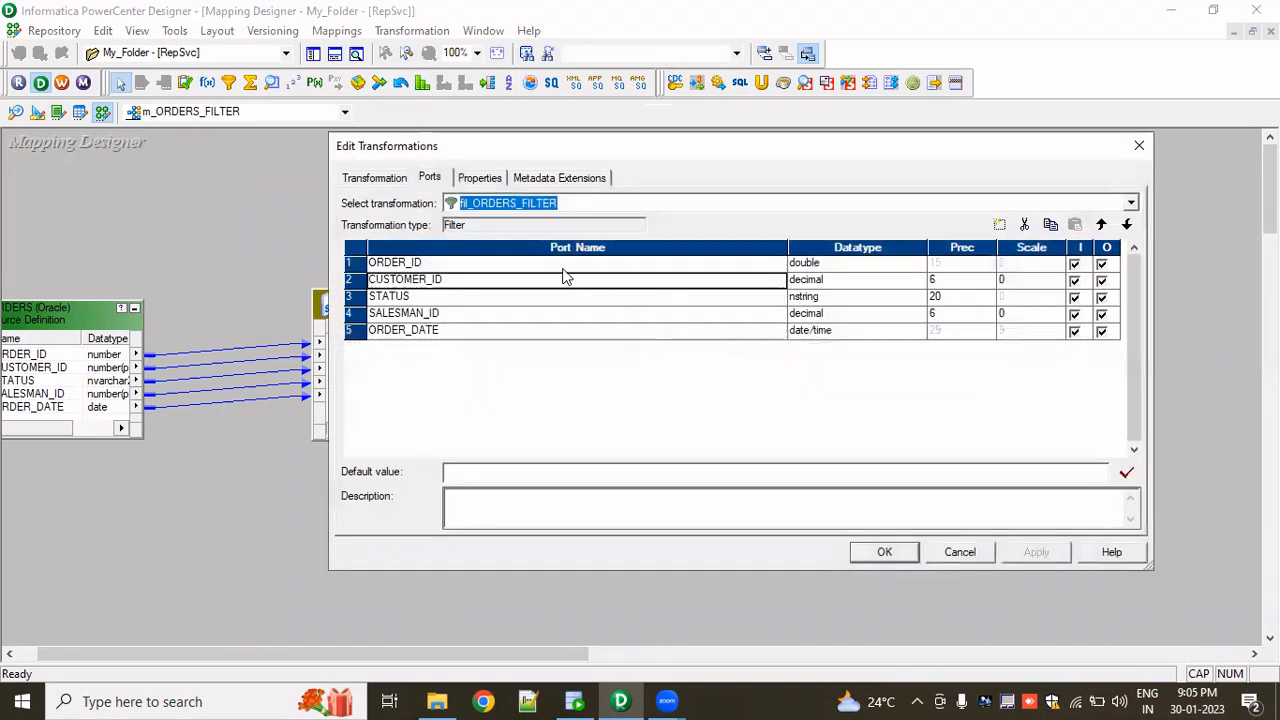
pyautogui.click(482, 180)
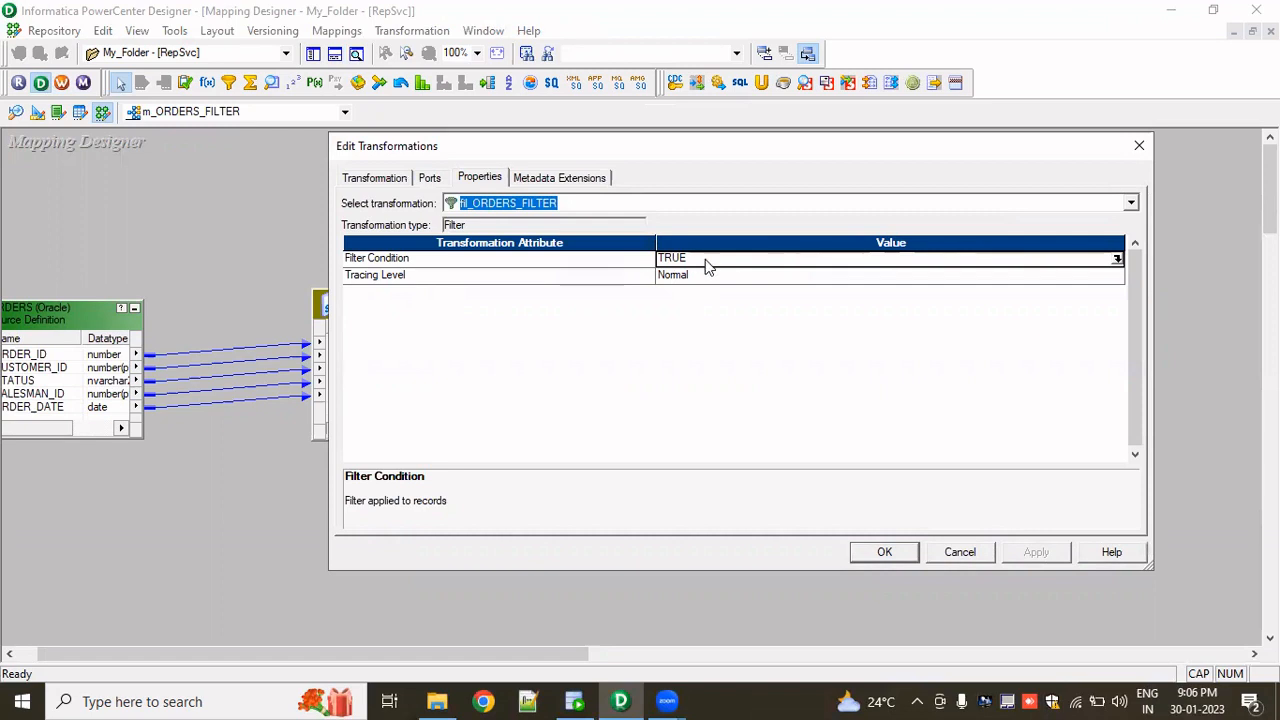
pyautogui.click(1117, 259)
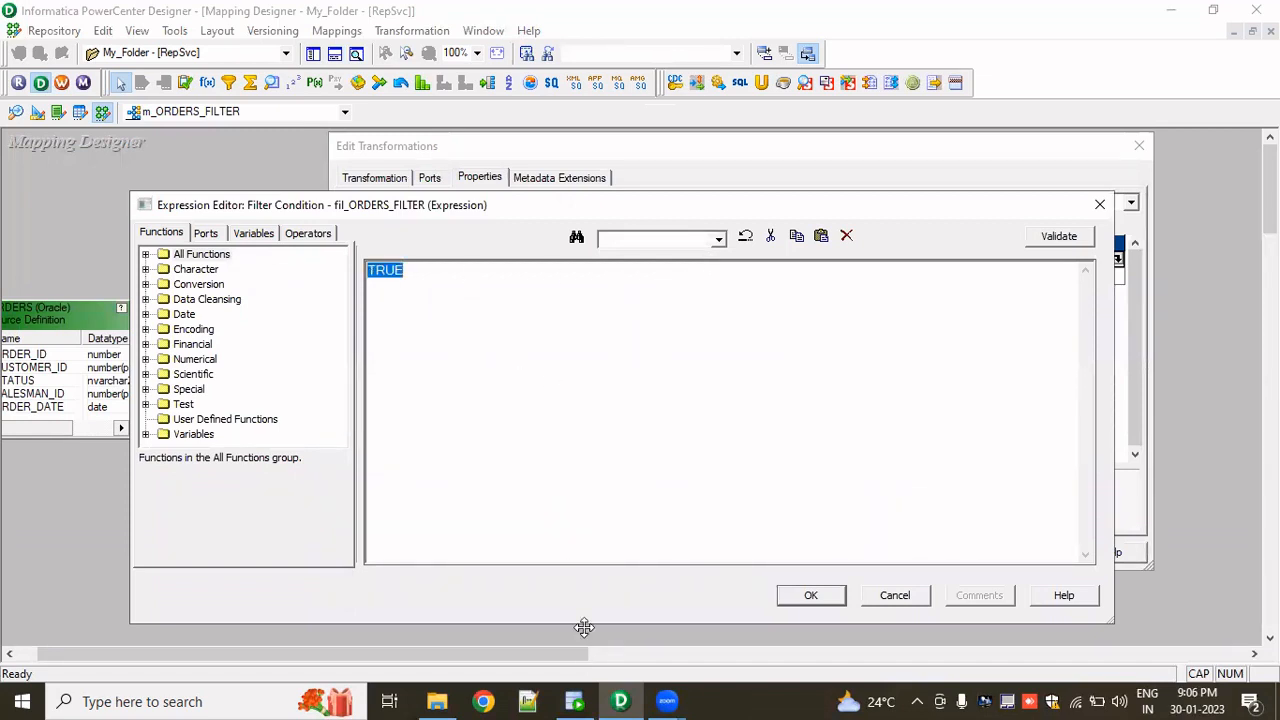
pyautogui.hotkey('alt', 'Tab')
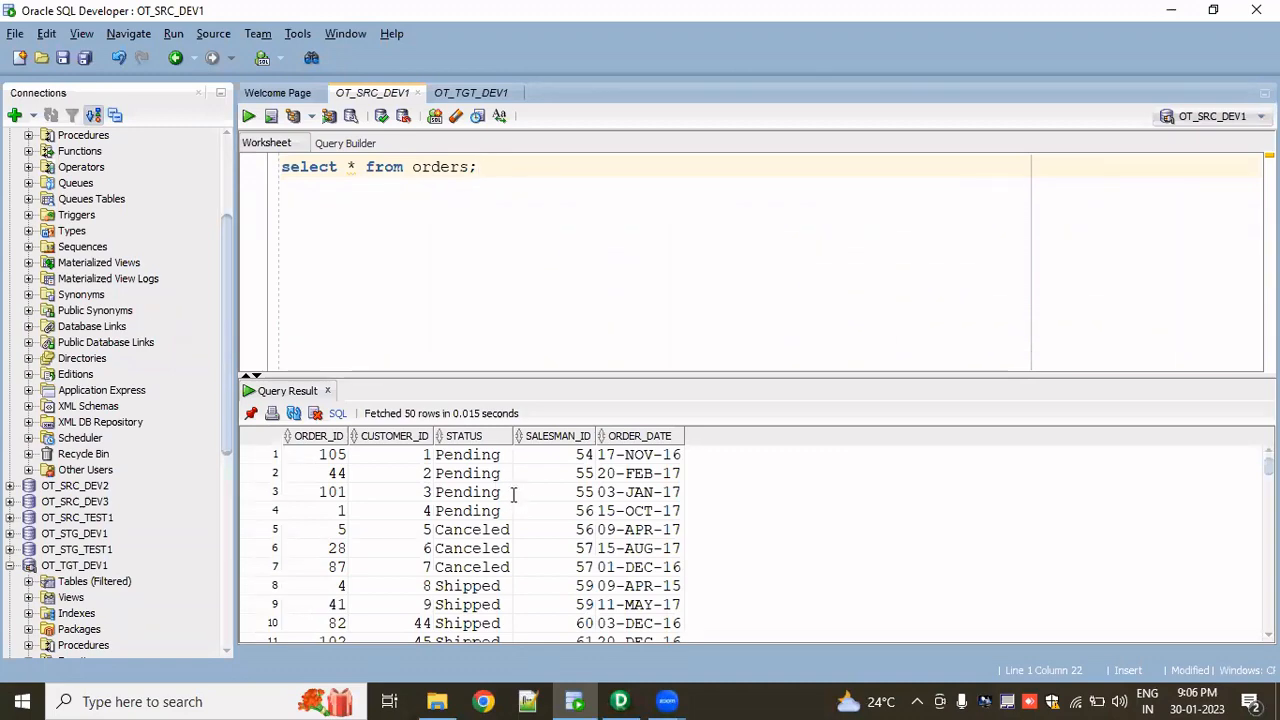
pyautogui.hotkey('alt', 'Tab')
# - Set the filter condition to ORDER_ID>20 AND SALESMAN_ID>50, validate and apply it, and save the mapping
pyautogui.click(207, 236)
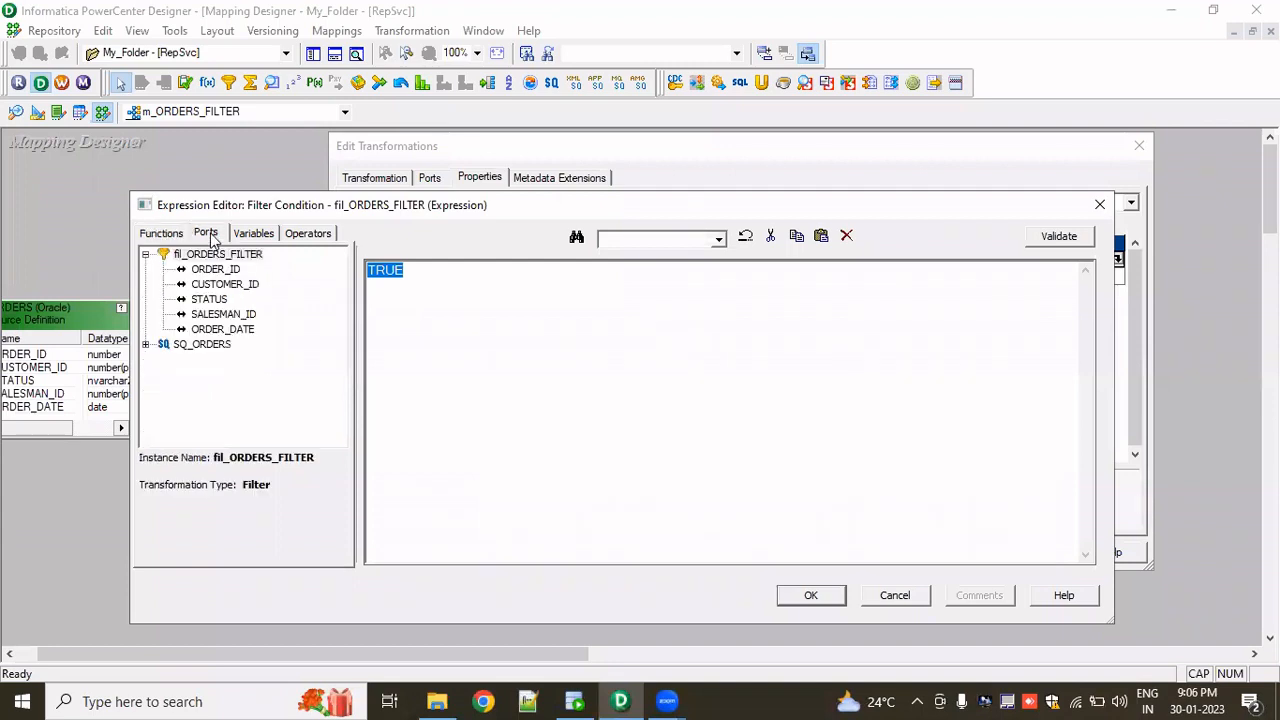
pyautogui.click(222, 272)
pyautogui.doubleClick(222, 275)
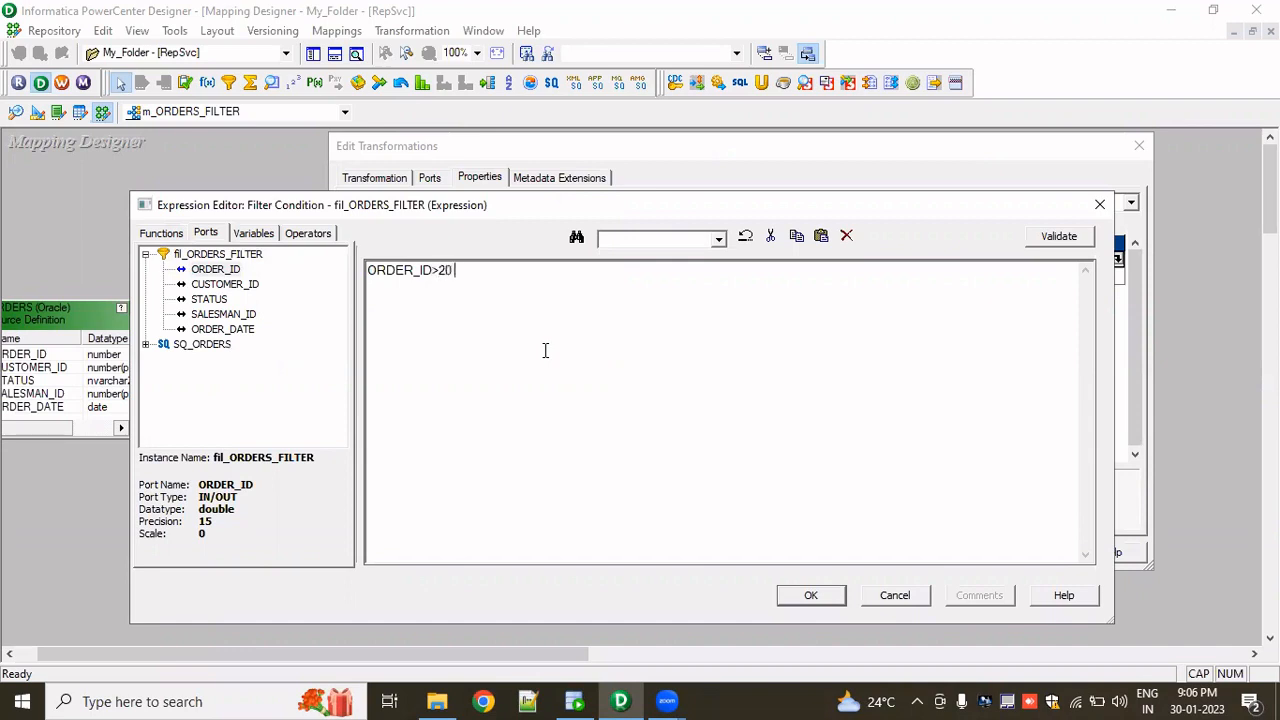
pyautogui.write('>20 AND')
pyautogui.doubleClick(216, 318)
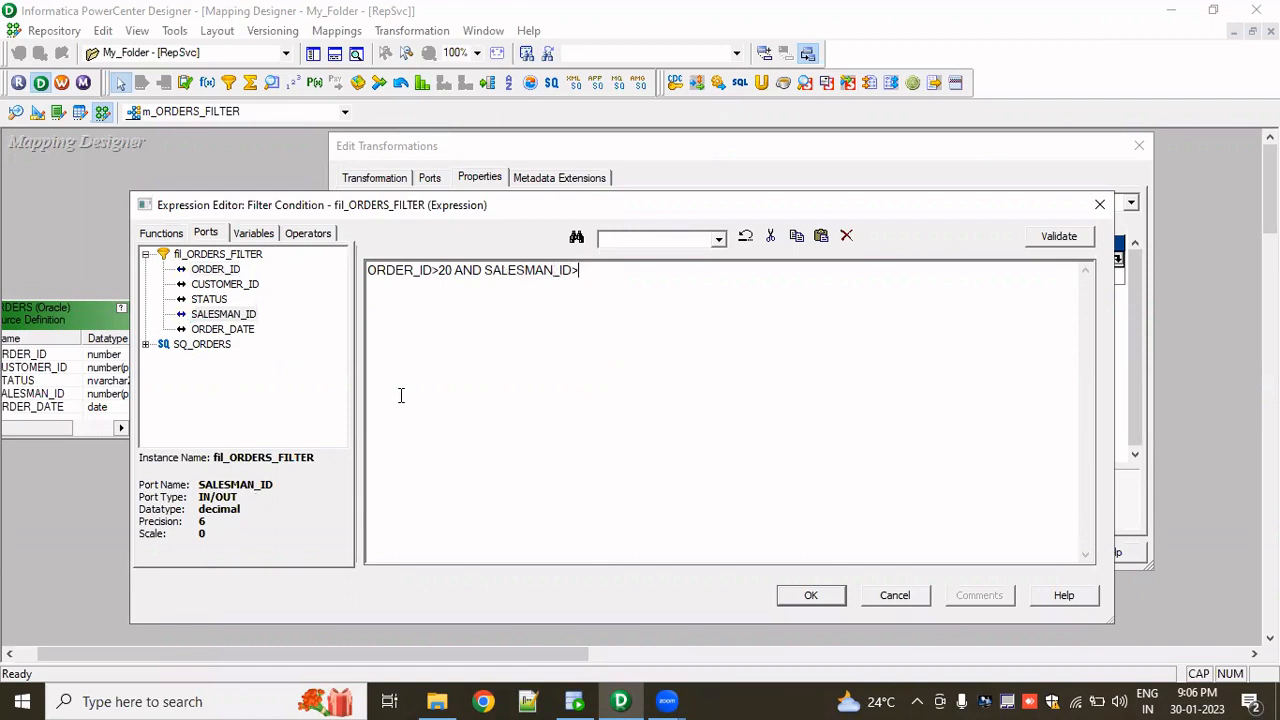
pyautogui.write('>50')
pyautogui.click(1068, 237)
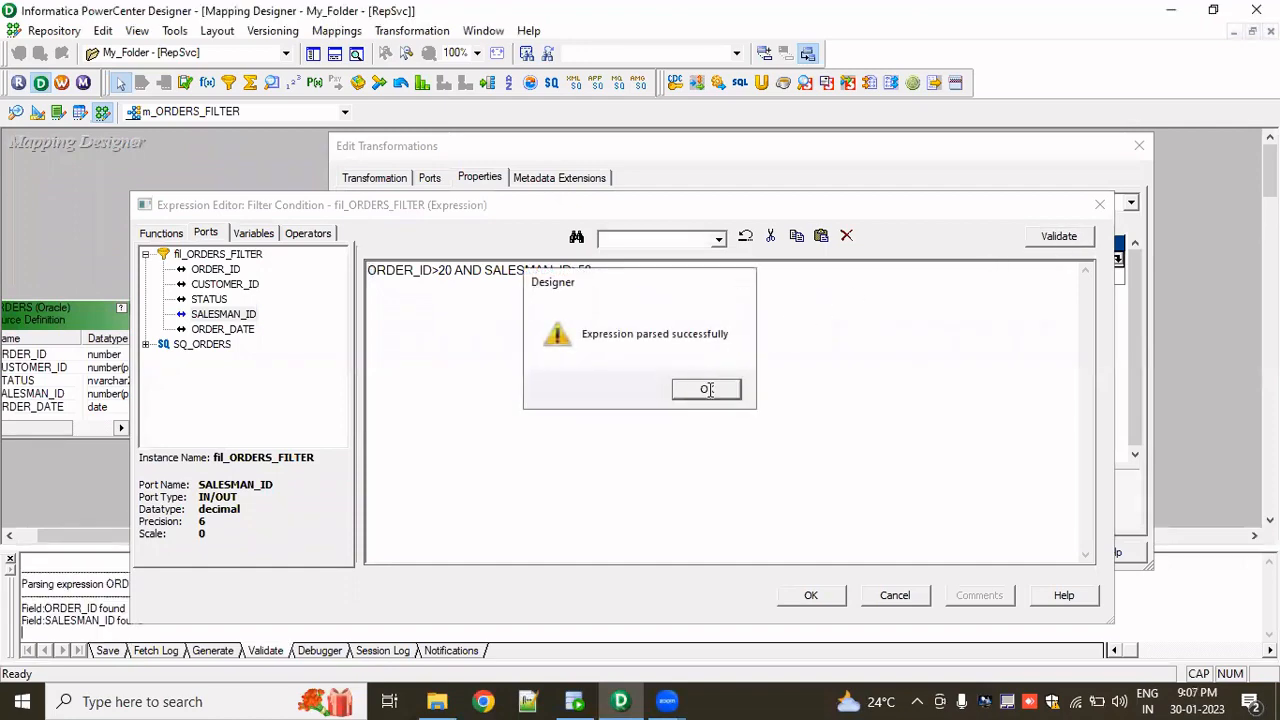
pyautogui.click(707, 389)
pyautogui.click(811, 595)
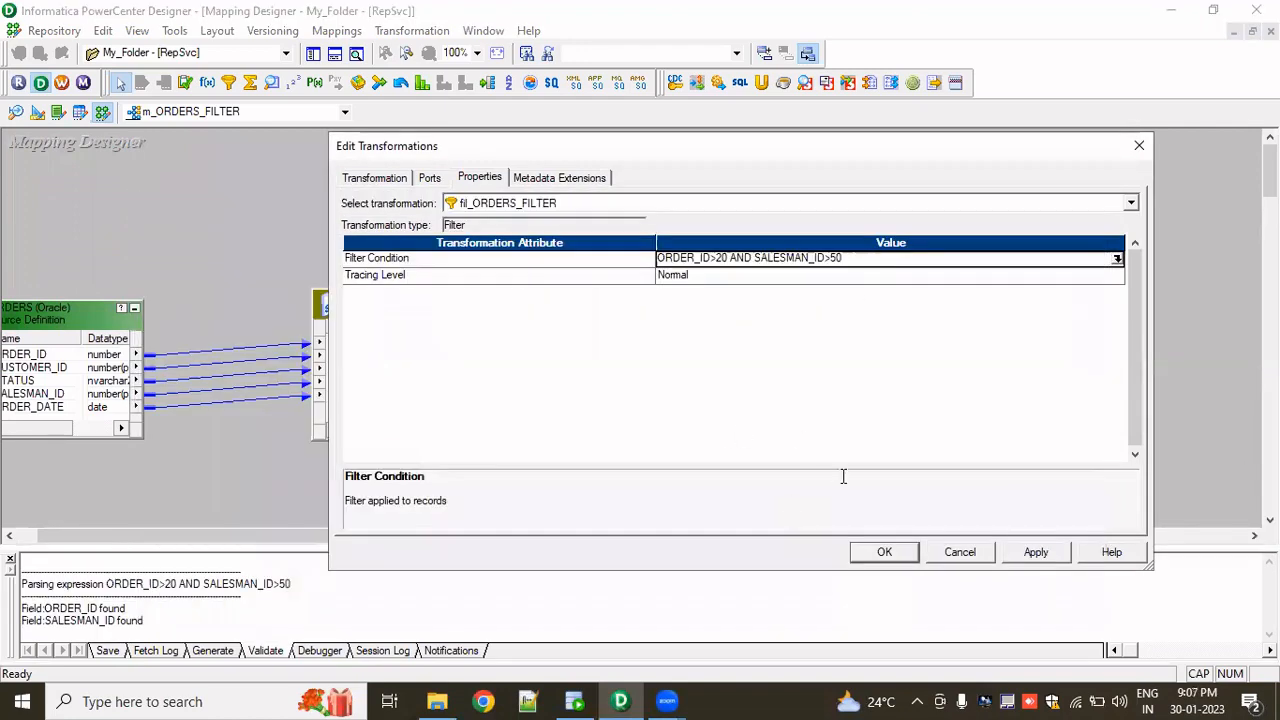
pyautogui.click(884, 552)
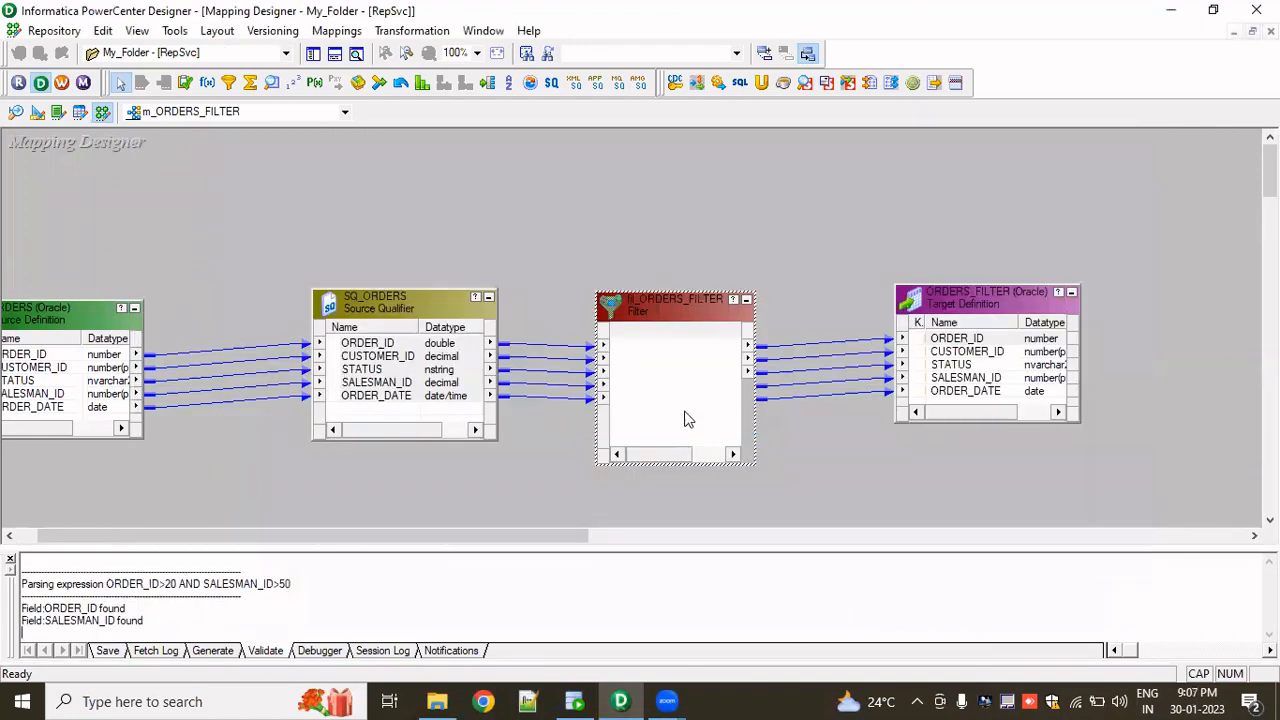
pyautogui.hotkey('ctrl', 's')
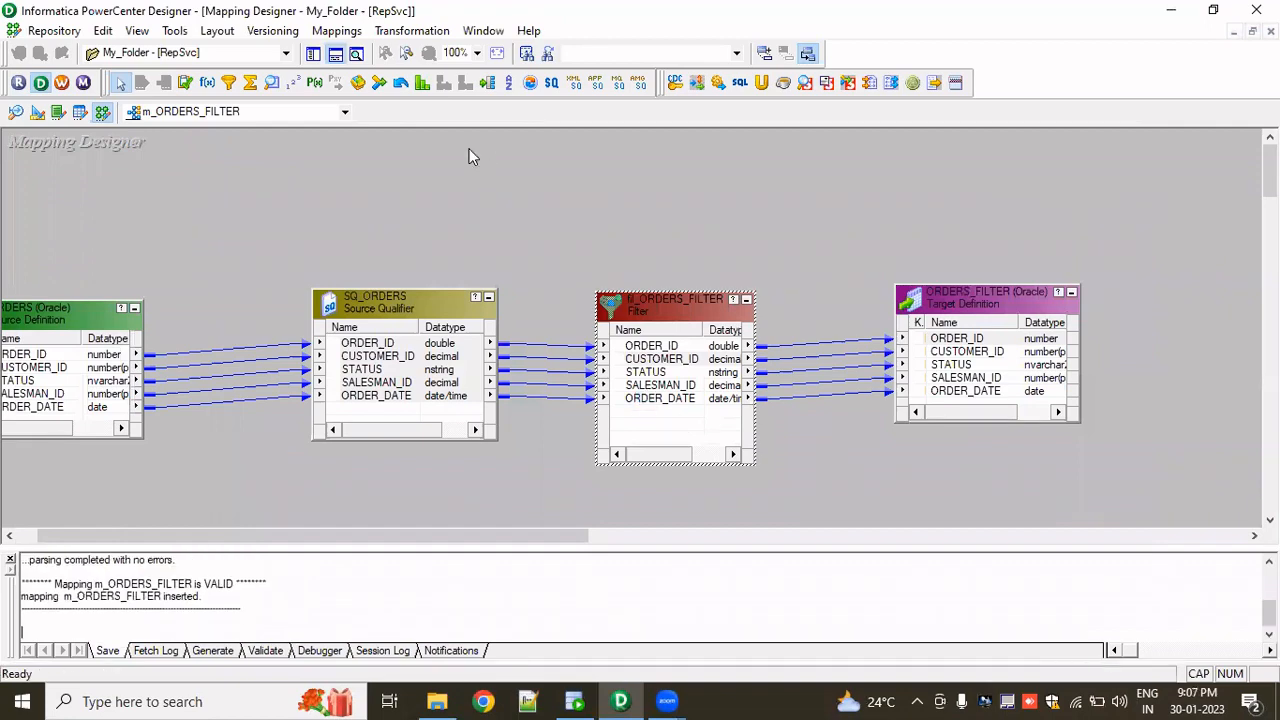
# - Generate a workflow with a reusable session for m_ORDERS_FILTER, using the workflow name prefix wf_s
pyautogui.click(336, 30)
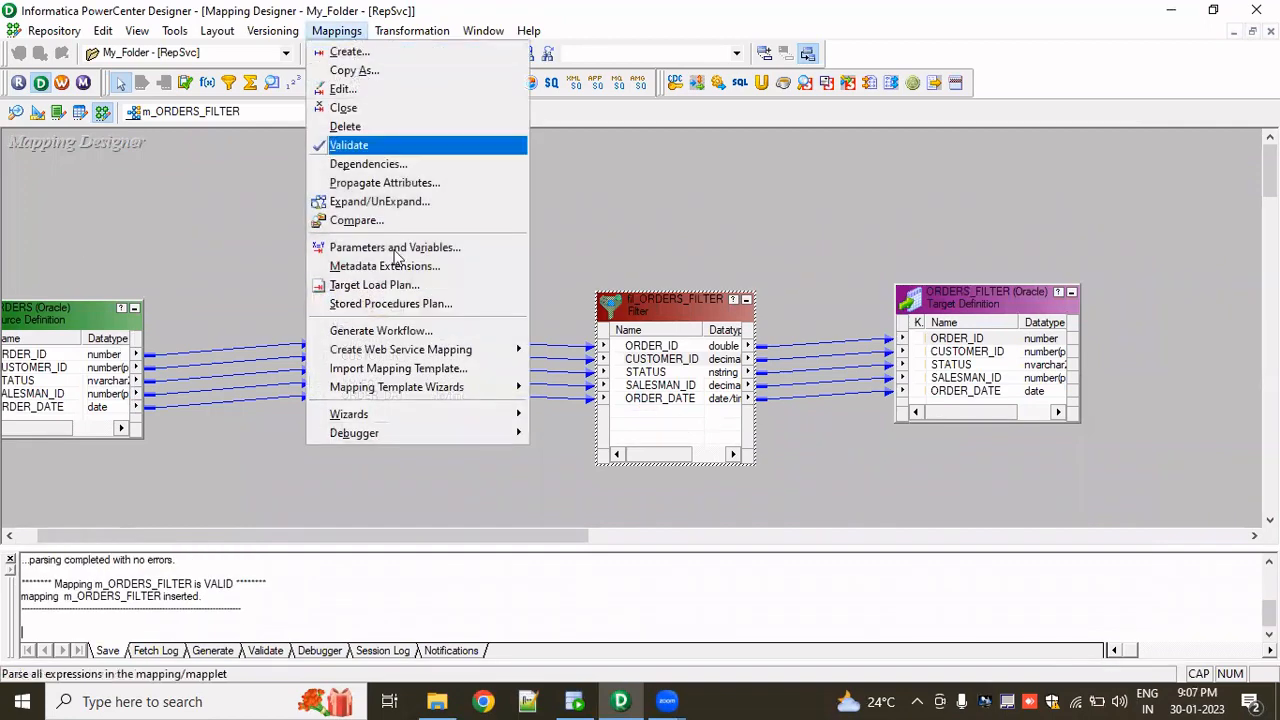
pyautogui.click(416, 331)
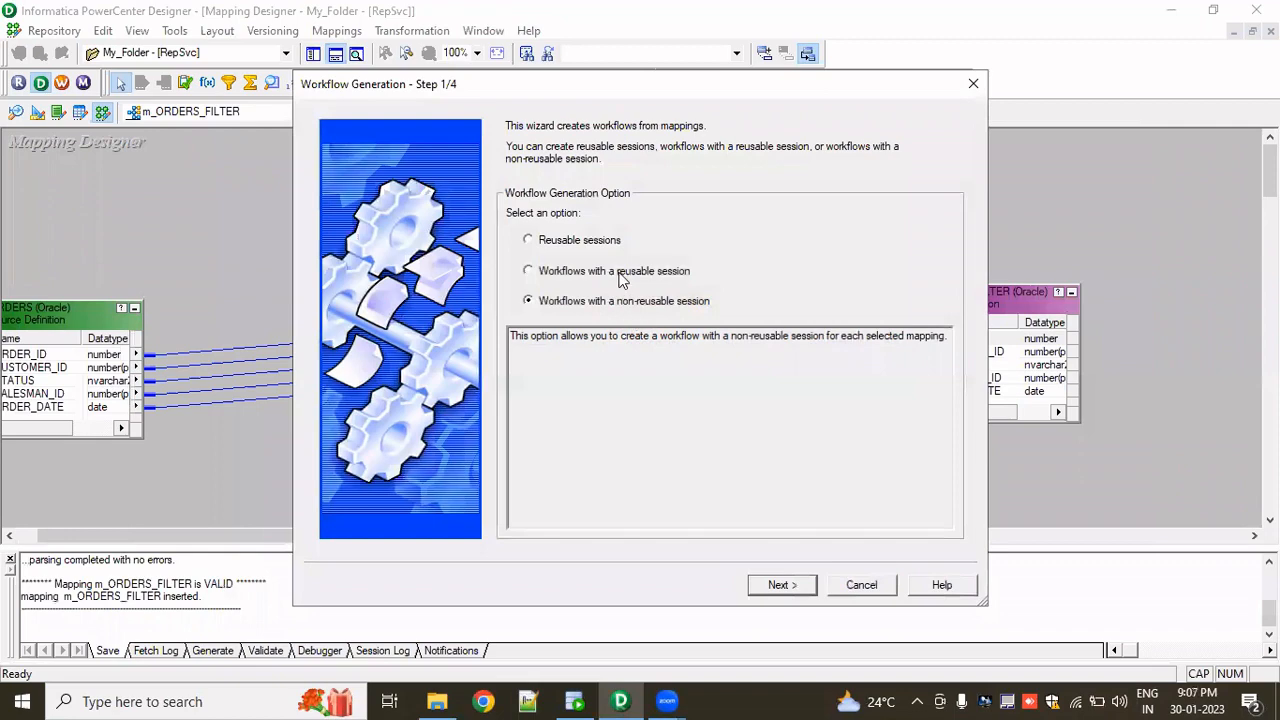
pyautogui.click(620, 272)
pyautogui.click(782, 584)
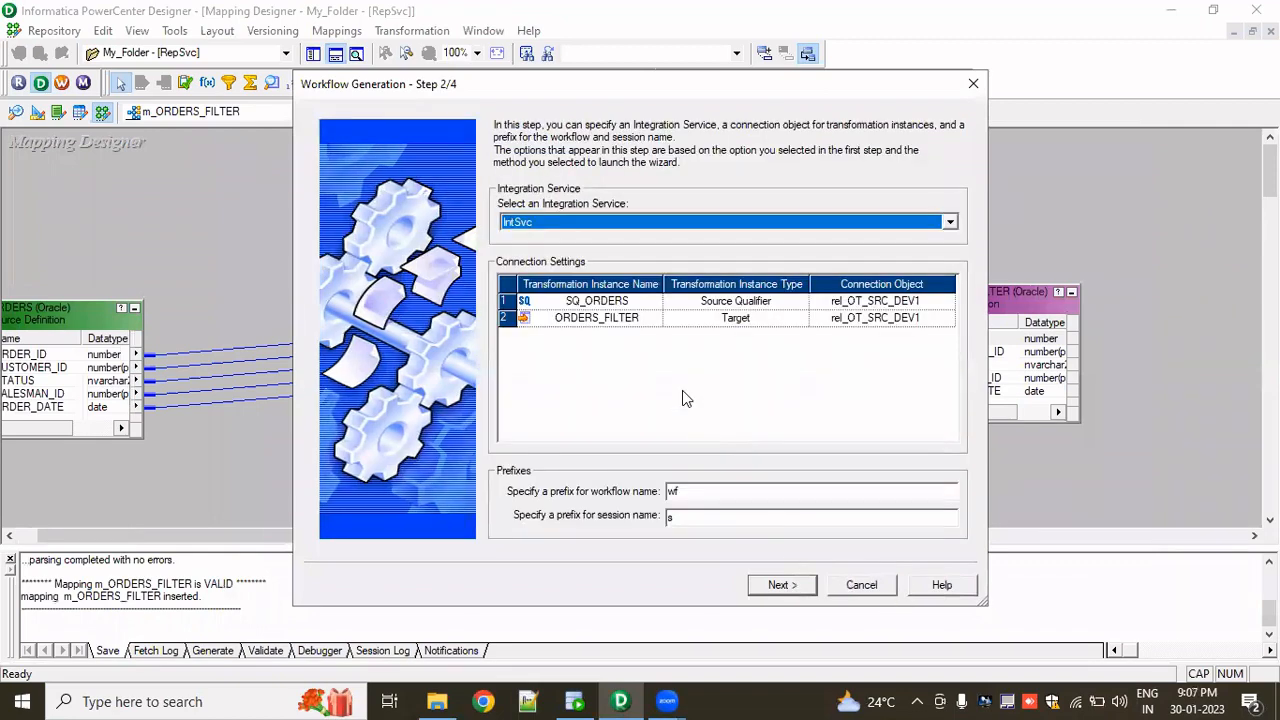
pyautogui.click(700, 491)
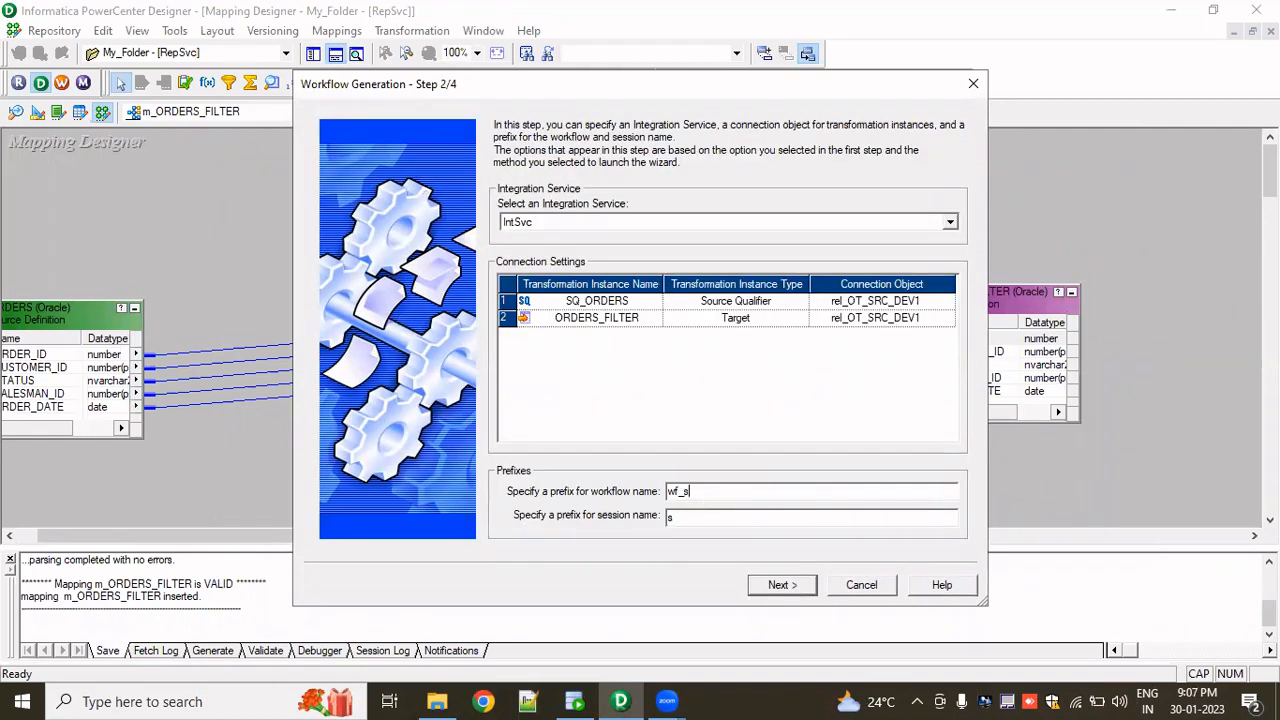
pyautogui.click(782, 588)
pyautogui.click(776, 584)
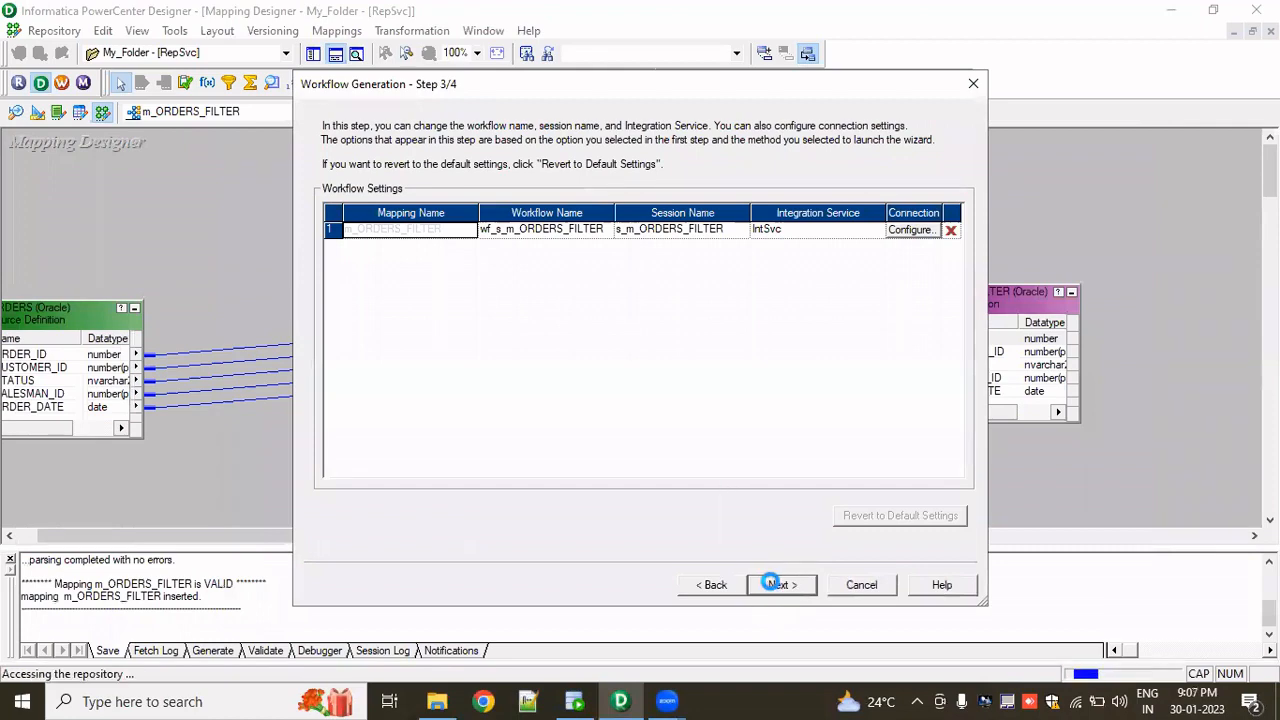
pyautogui.click(776, 588)
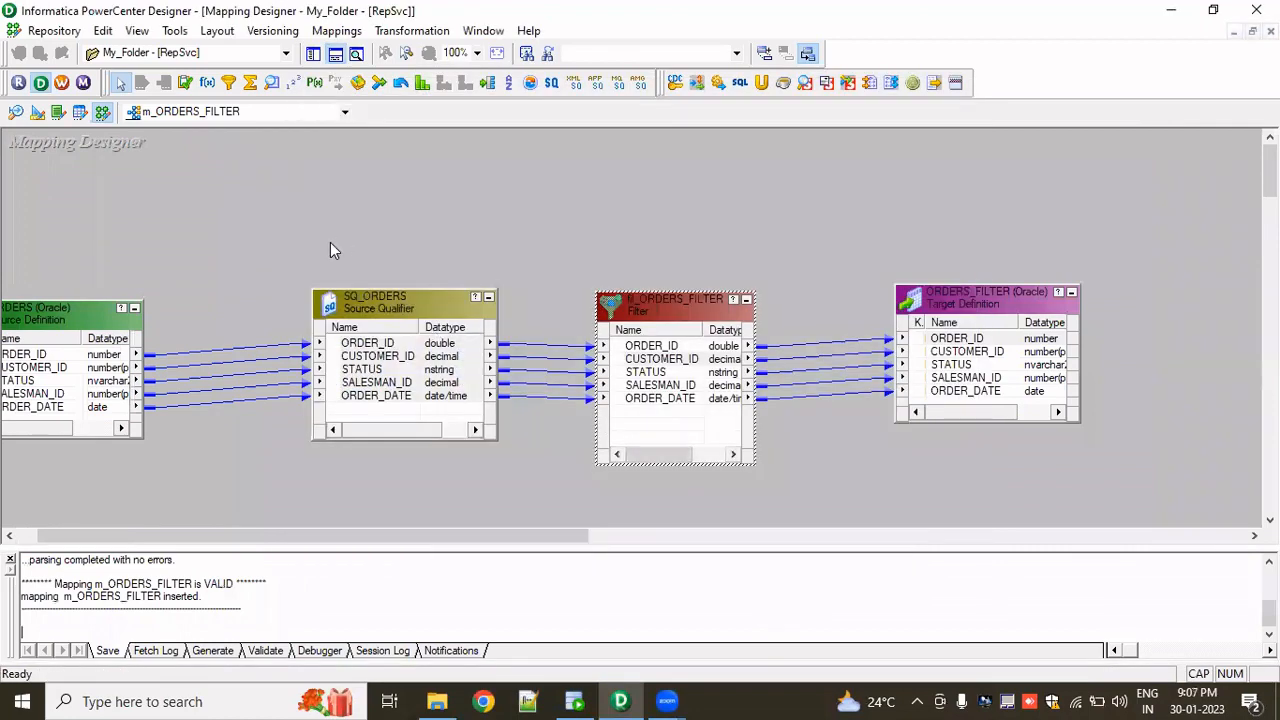
# - Switch to Workflow Manager and open the wf_s_m_ORDERS_FILTER workflow in the Workflow Designer
pyautogui.click(60, 84)
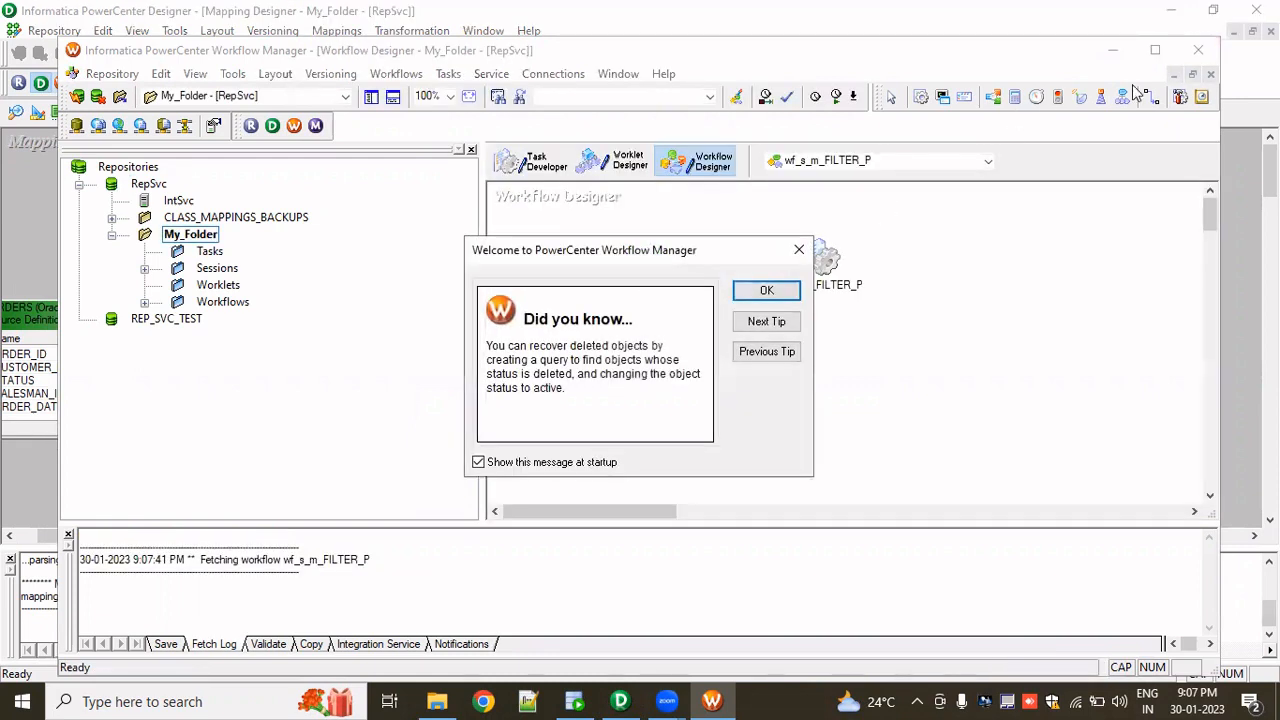
pyautogui.click(762, 293)
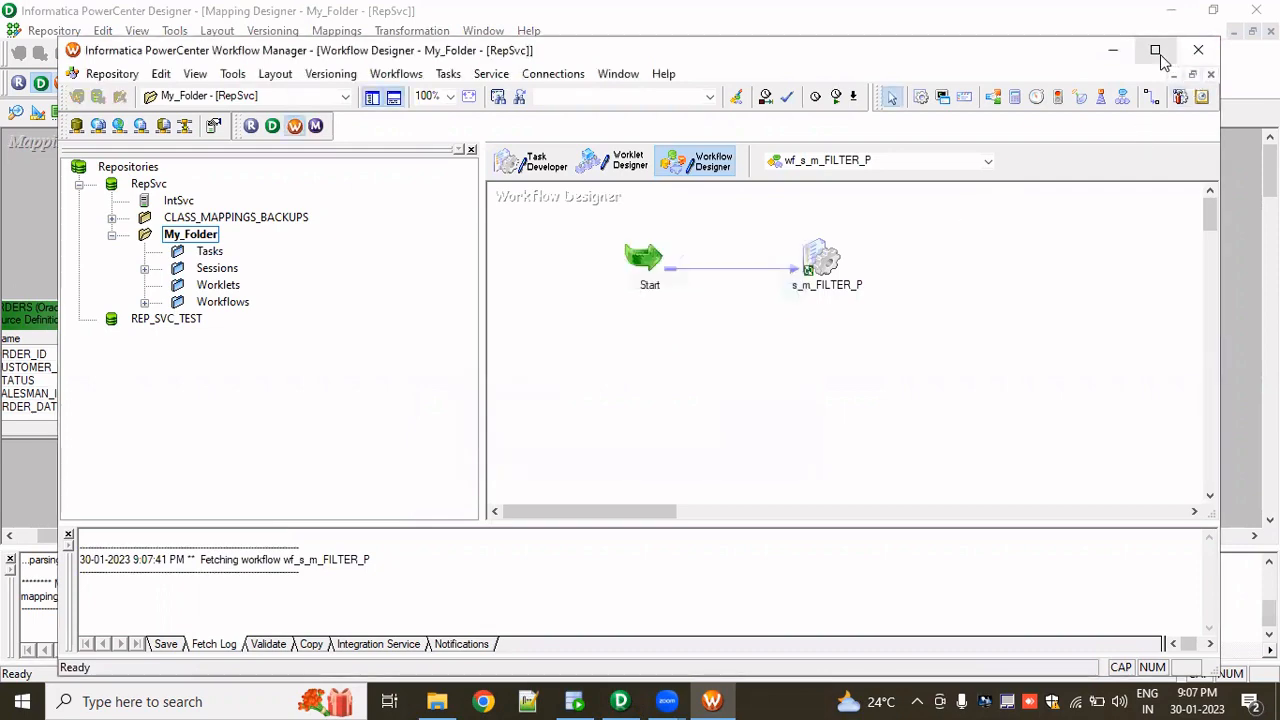
pyautogui.click(1155, 50)
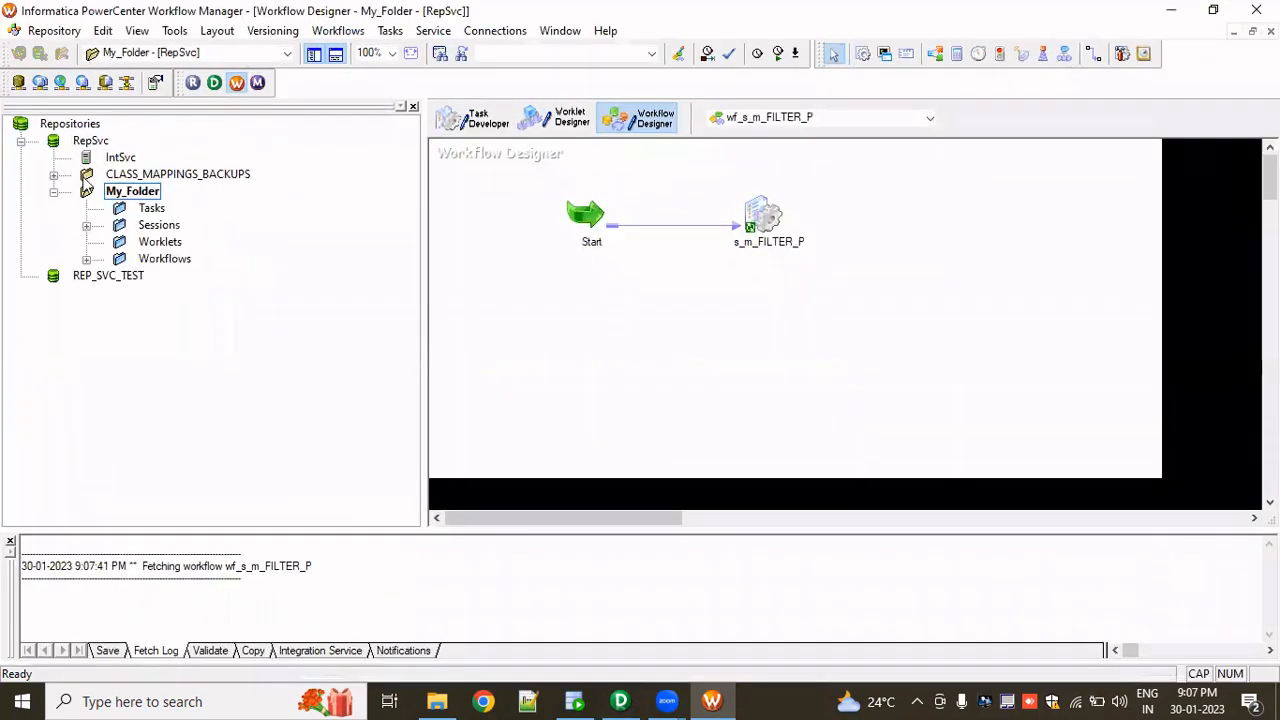
pyautogui.click(87, 260)
pyautogui.scroll(-5, 215, 380)
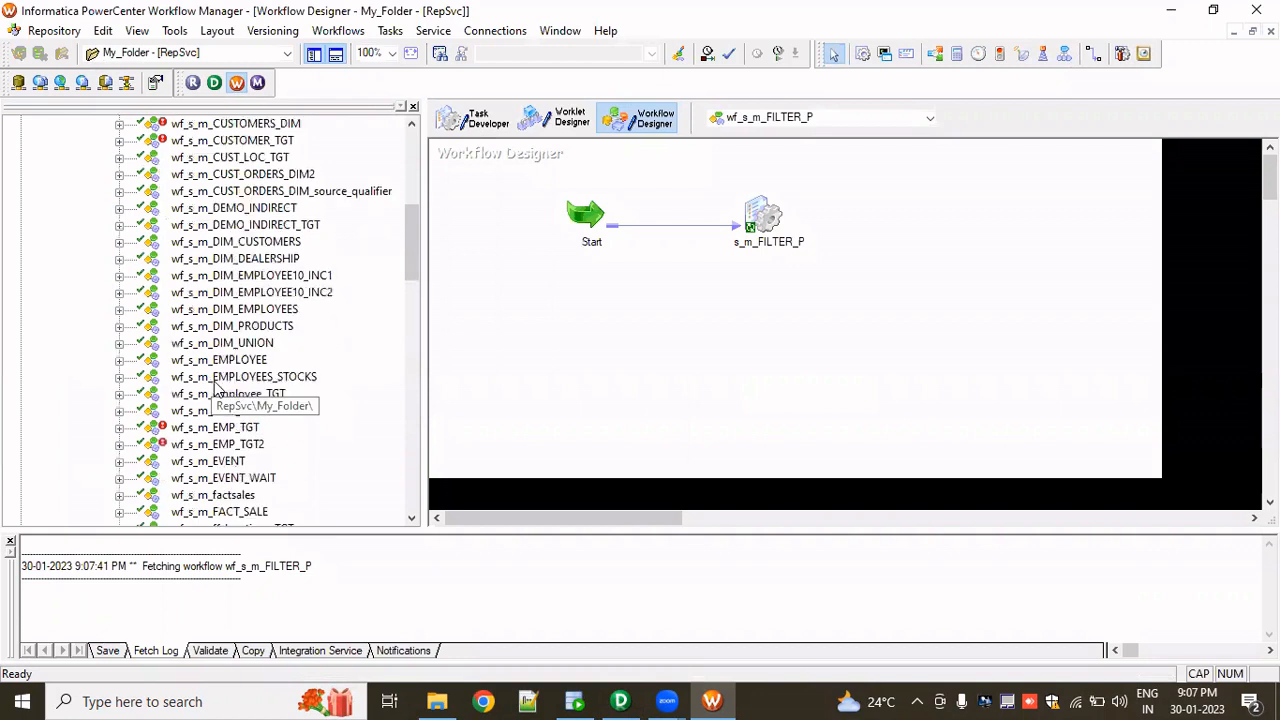
pyautogui.scroll(-1, 215, 388)
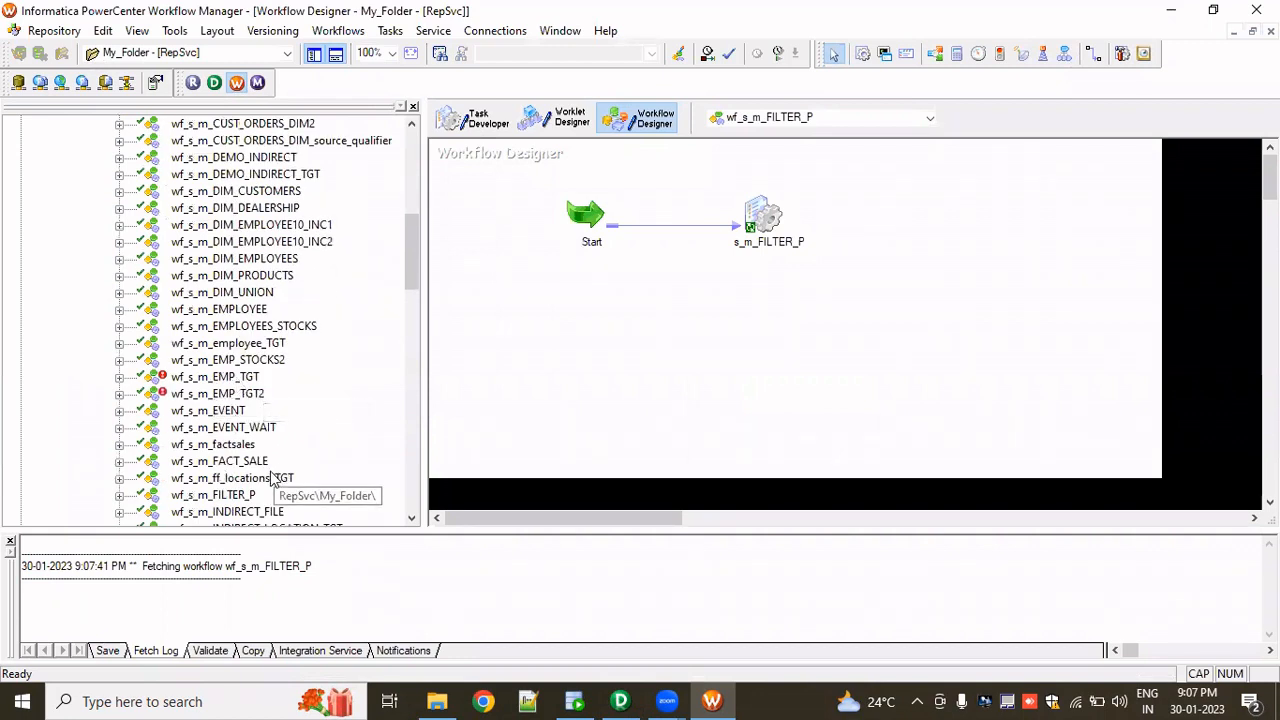
pyautogui.scroll(-6, 262, 481)
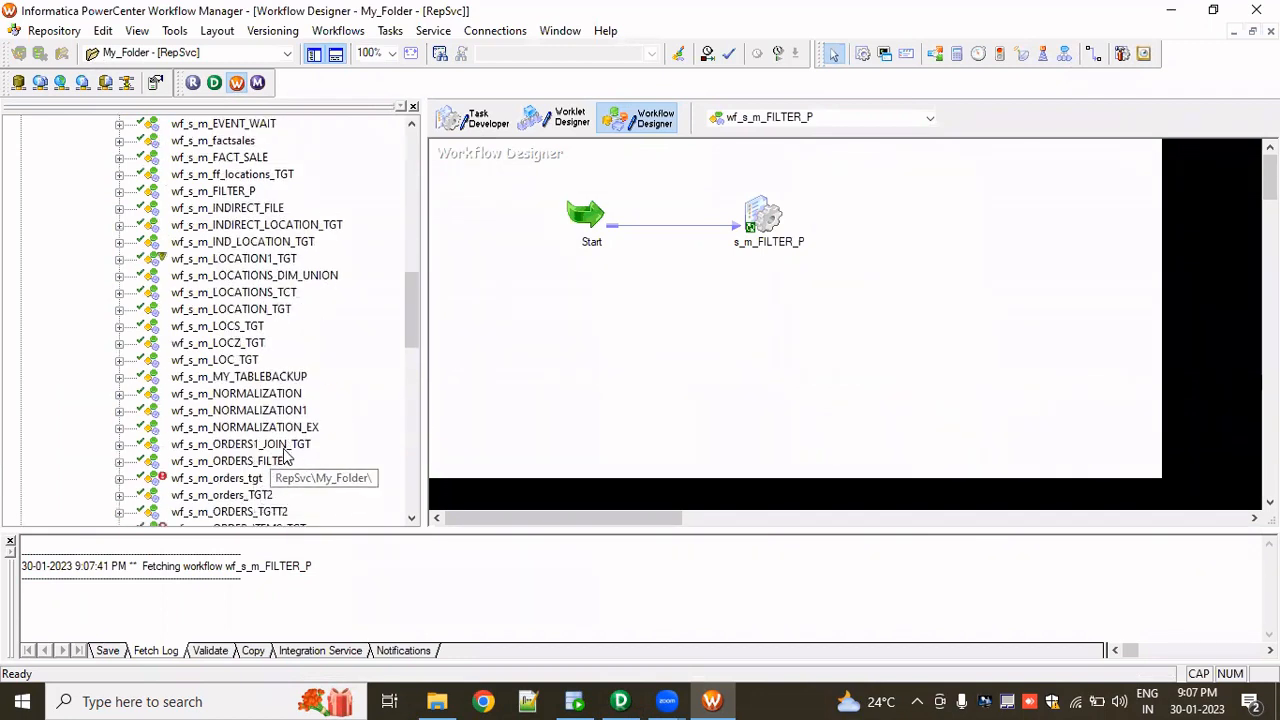
pyautogui.click(268, 462)
pyautogui.moveTo(270, 468); pyautogui.dragTo(660, 300)
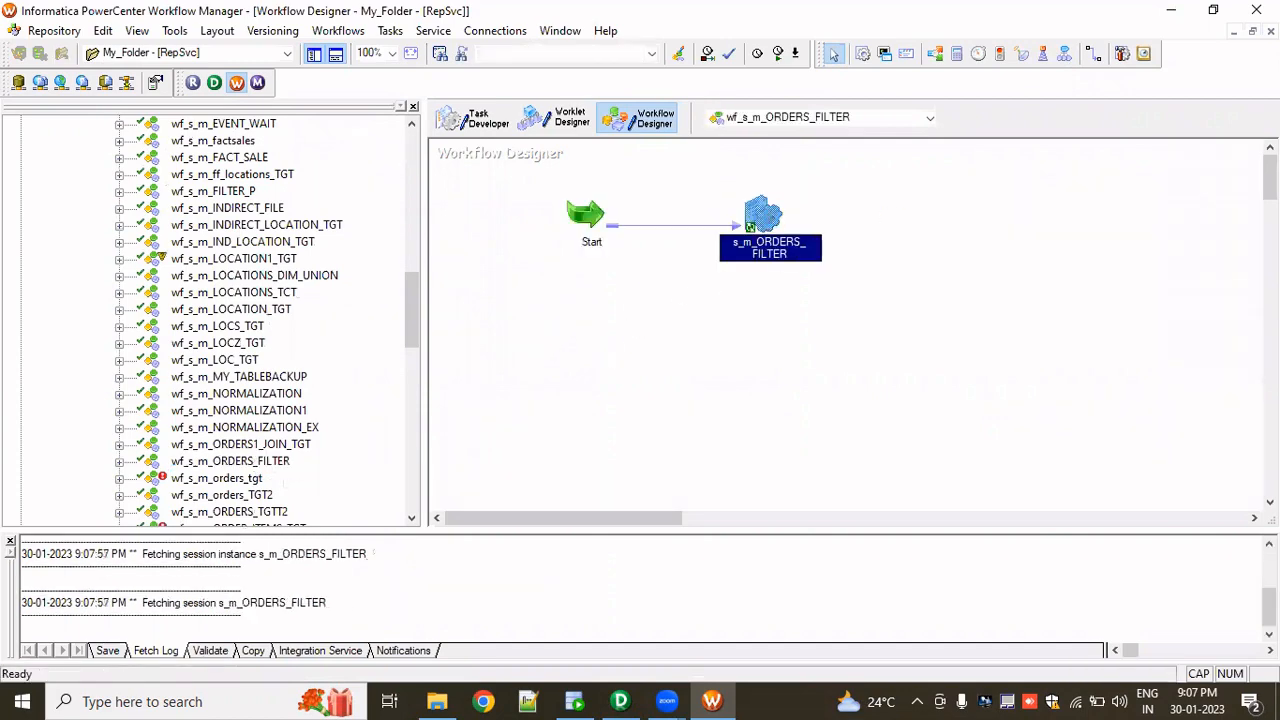
# - In the s_m_ORDERS_FILTER session mapping settings, set the ORDERS_FILTER target connection to rel_OT_TGT_DEV1
pyautogui.doubleClick(765, 215)
pyautogui.click(617, 112)
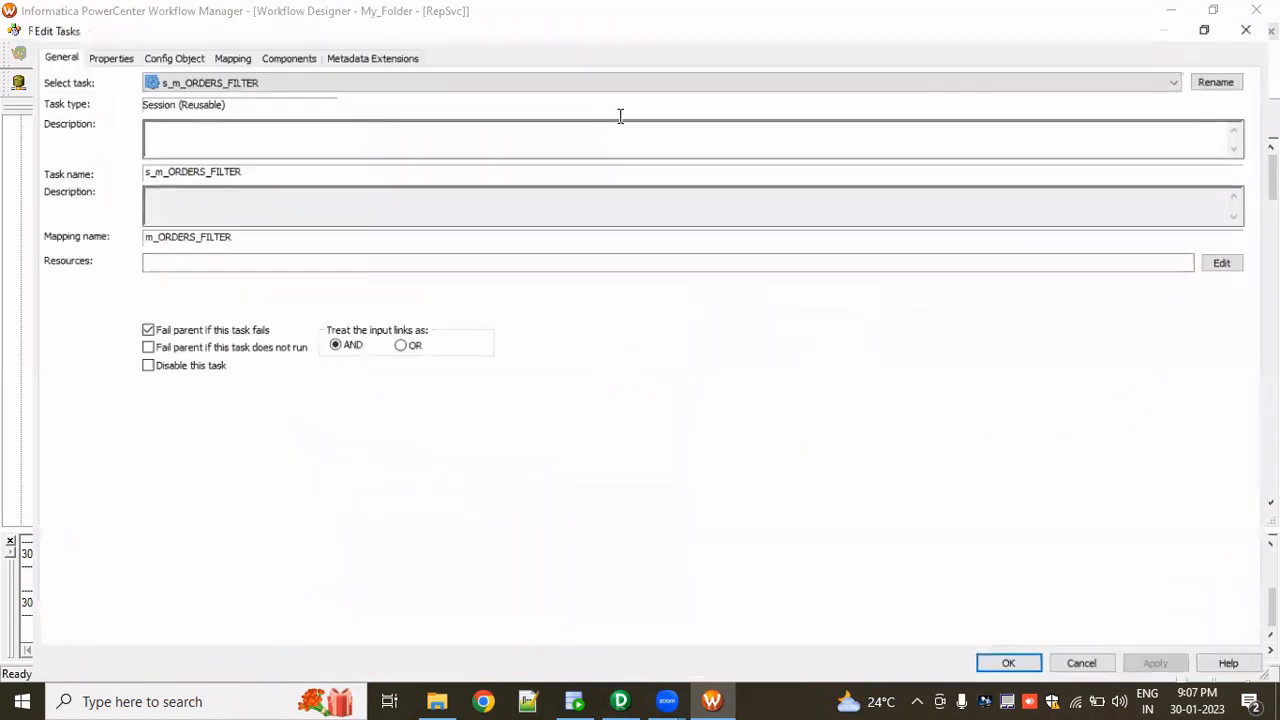
pyautogui.click(209, 41)
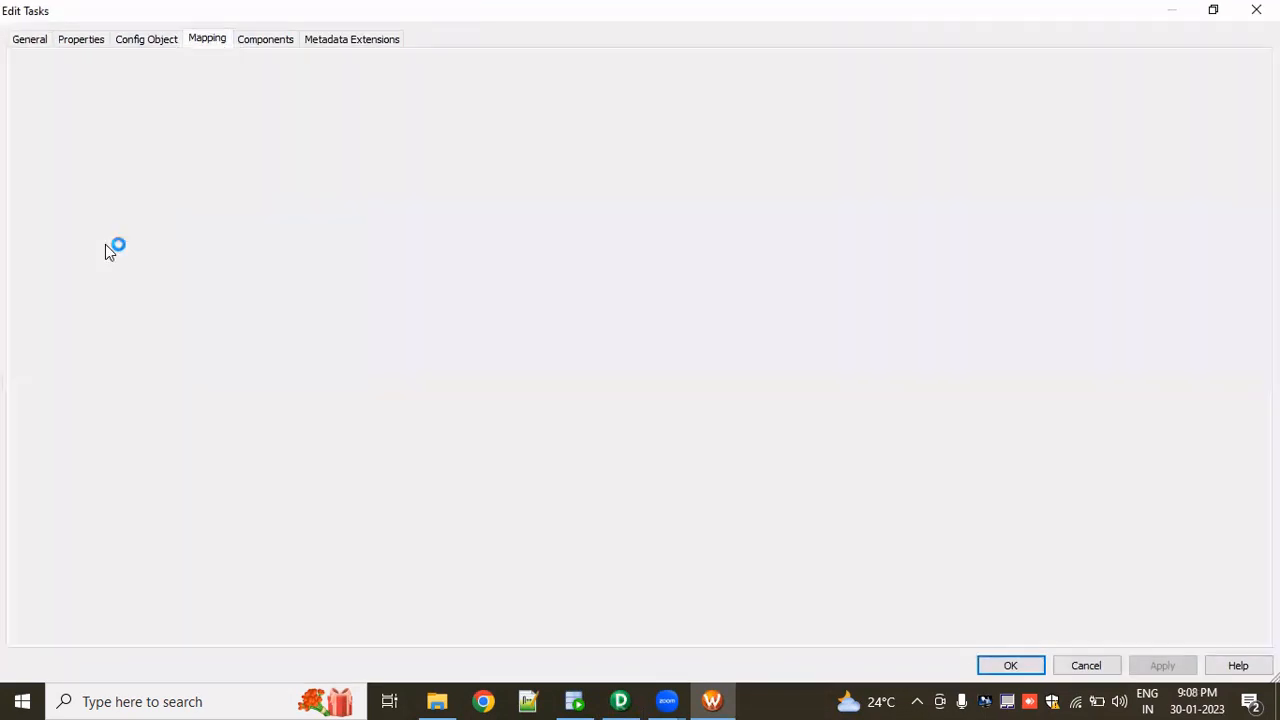
pyautogui.click(116, 186)
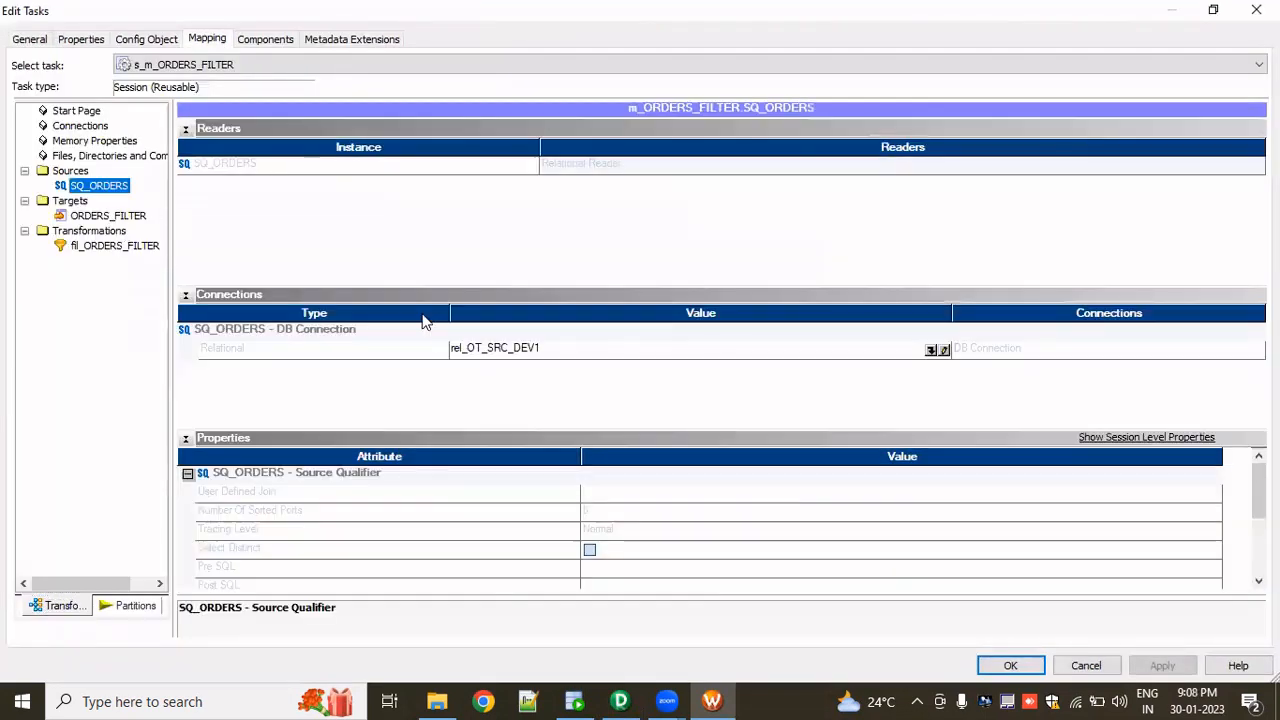
pyautogui.click(135, 220)
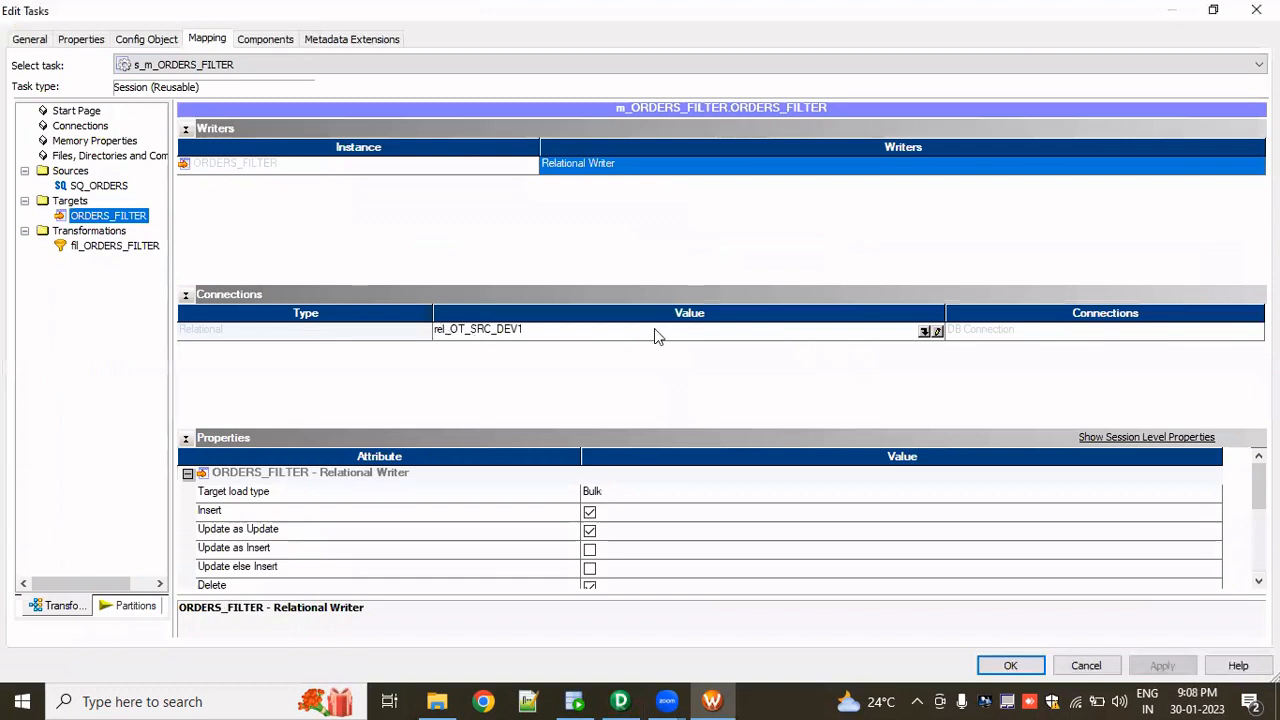
pyautogui.click(925, 332)
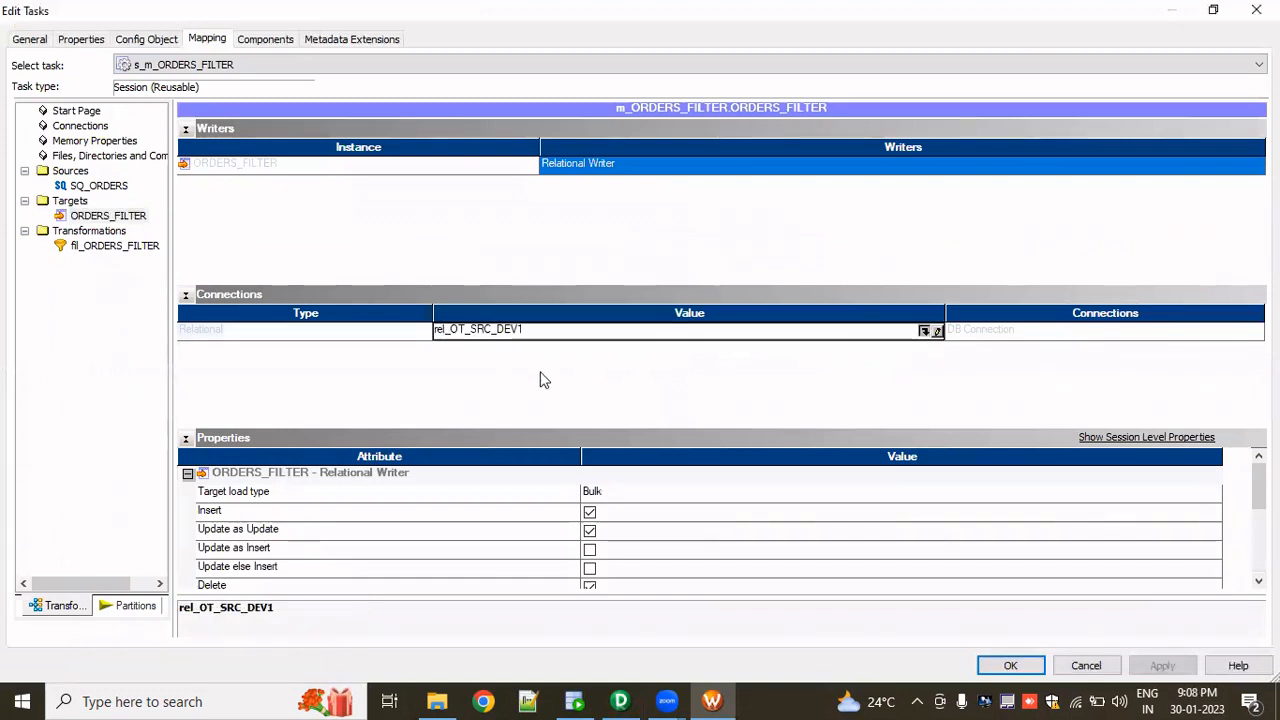
pyautogui.click(565, 388)
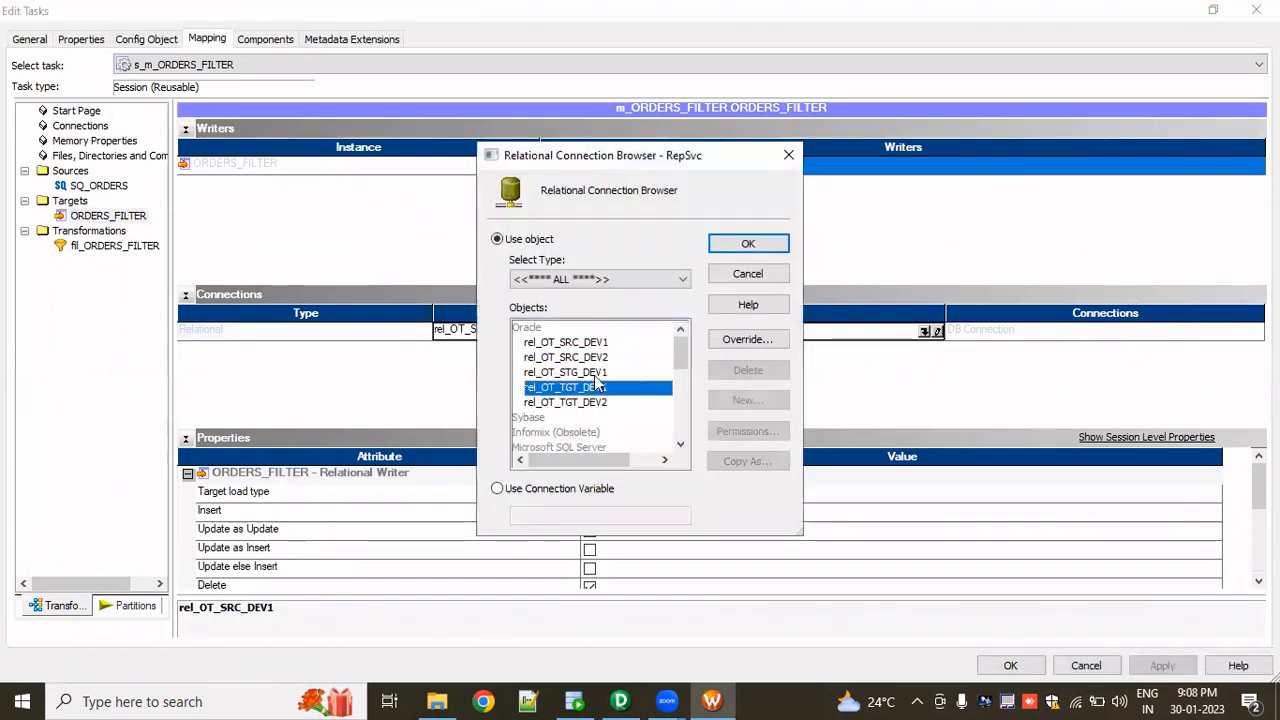
pyautogui.click(748, 247)
# - Set the target load type to Normal, enable the truncate target table option, and apply the session changes
pyautogui.click(631, 494)
pyautogui.click(631, 497)
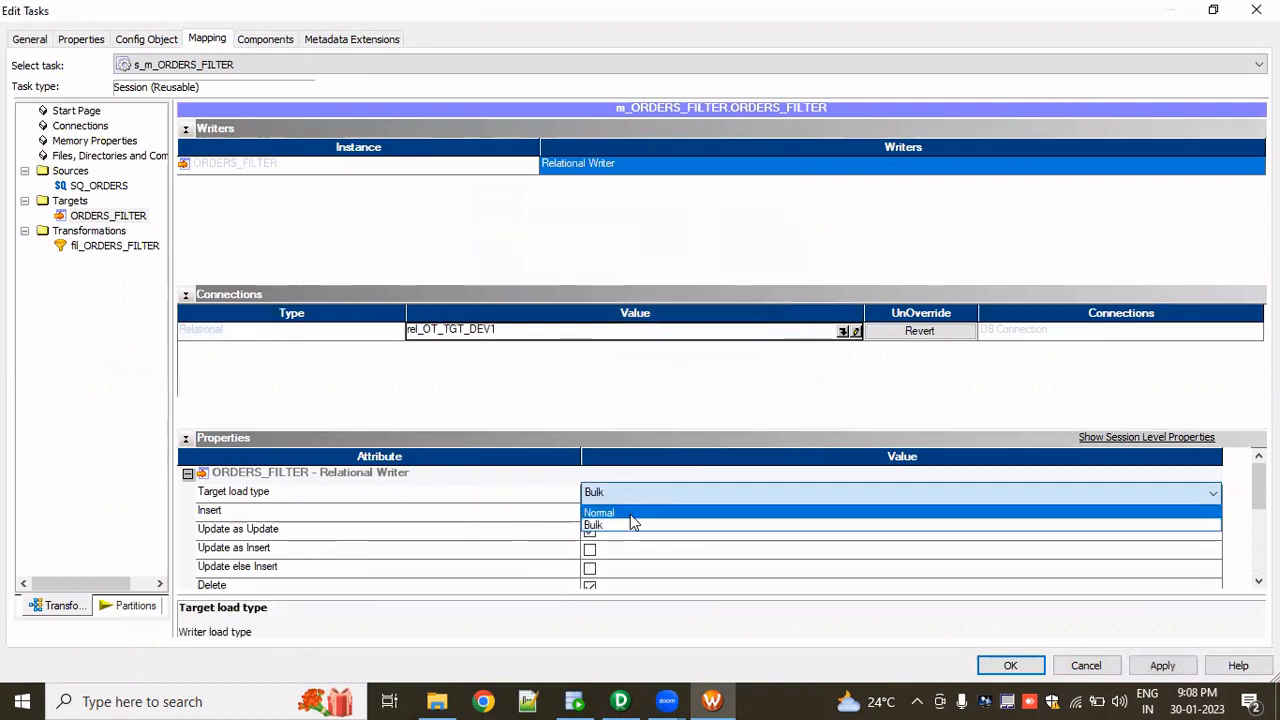
pyautogui.click(630, 509)
pyautogui.scroll(-1, 578, 562)
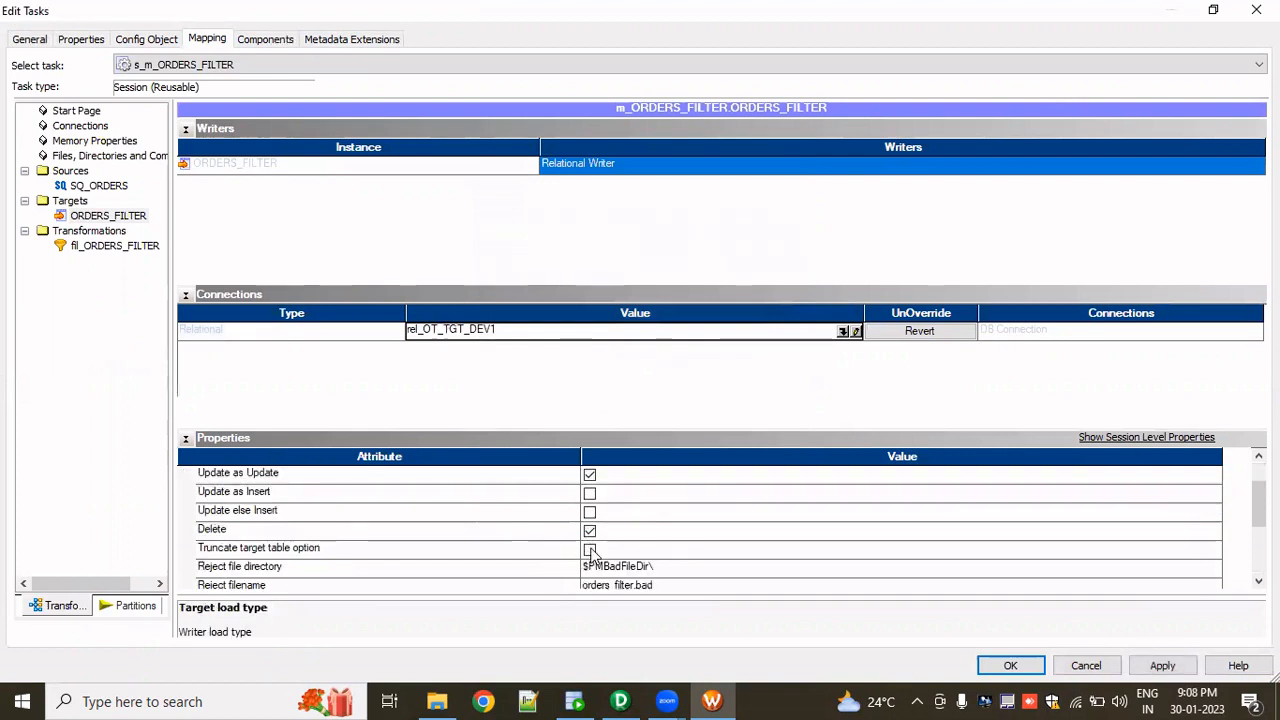
pyautogui.click(591, 552)
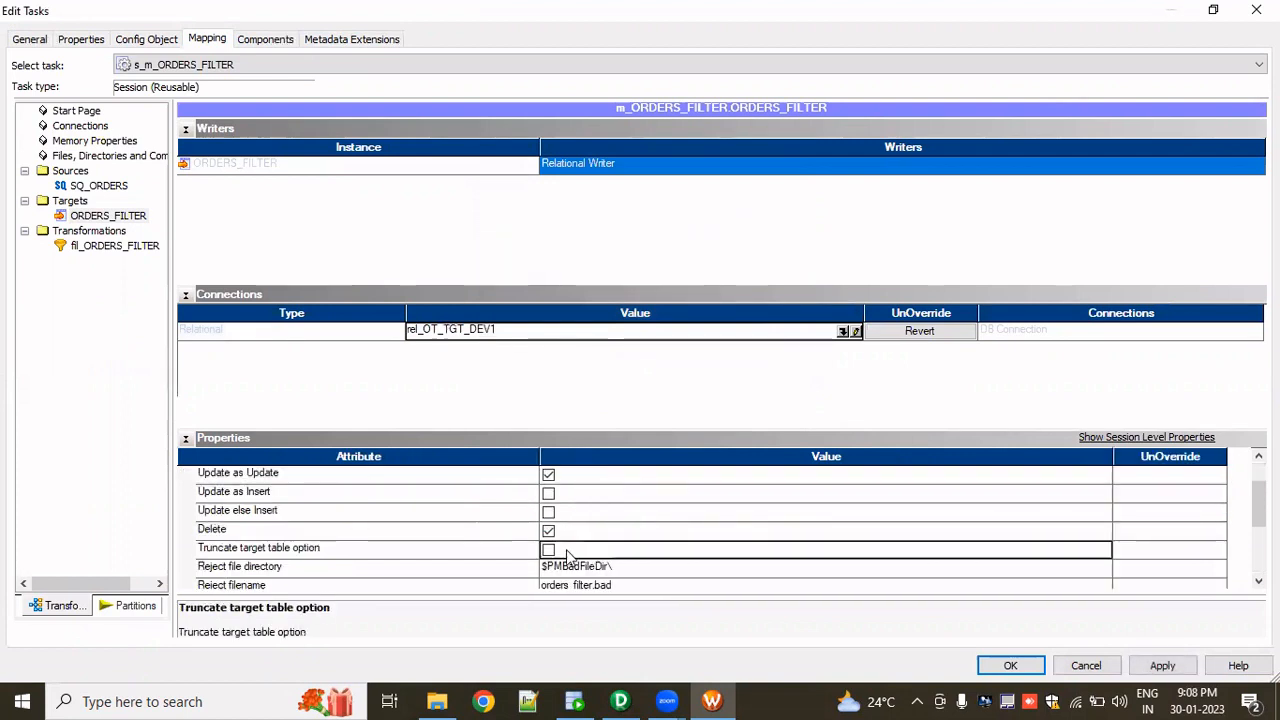
pyautogui.click(549, 551)
pyautogui.click(1160, 665)
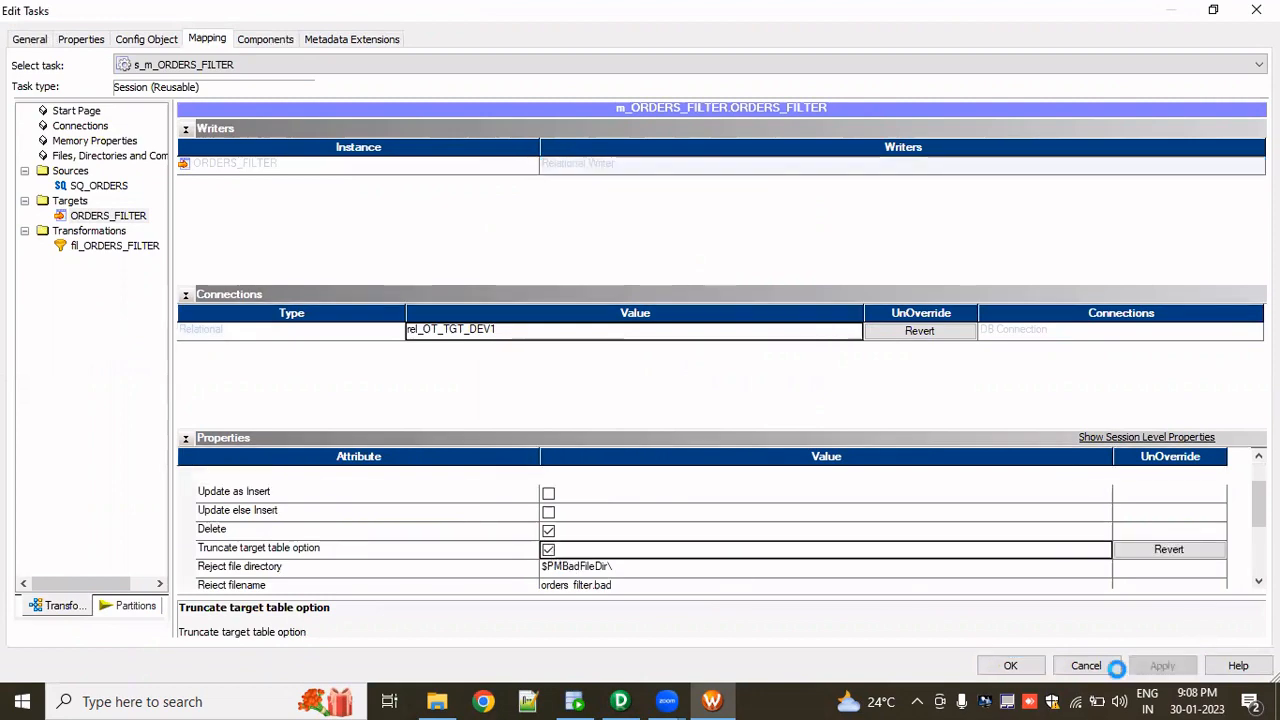
pyautogui.click(1010, 665)
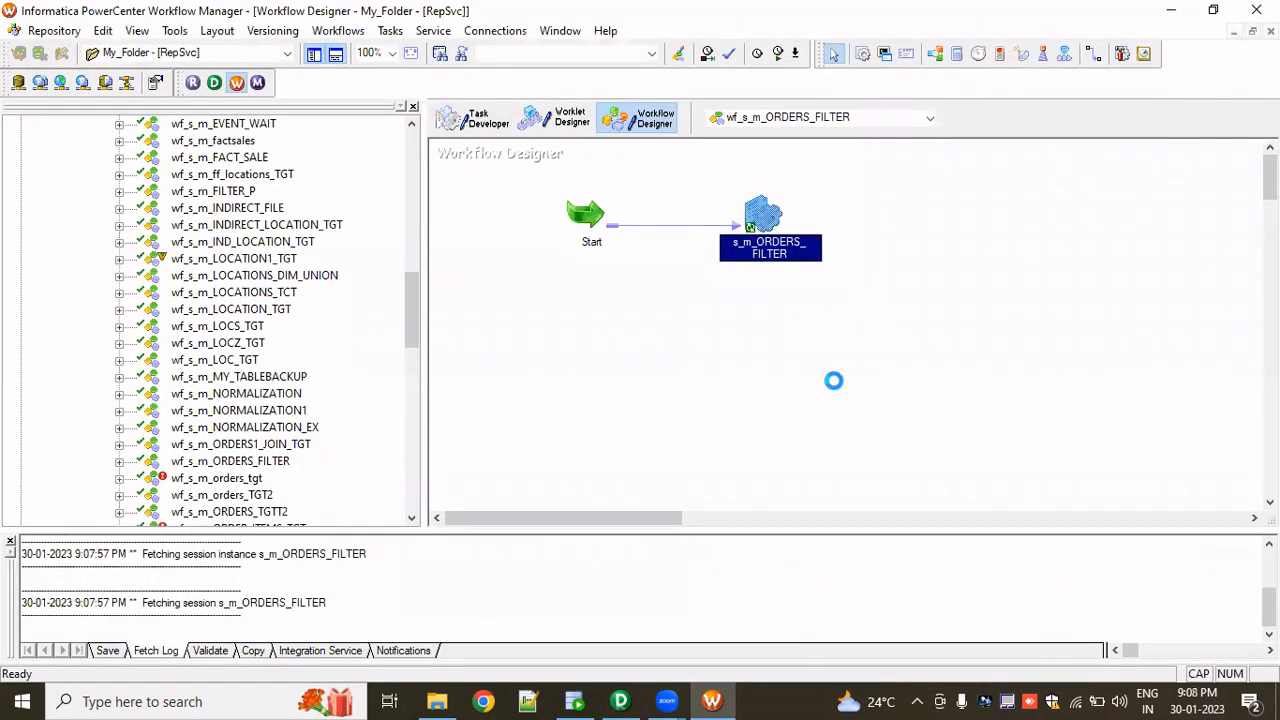
# - Start the wf_s_m_ORDERS_FILTER workflow from the Workflow Designer
pyautogui.rightClick(780, 323)
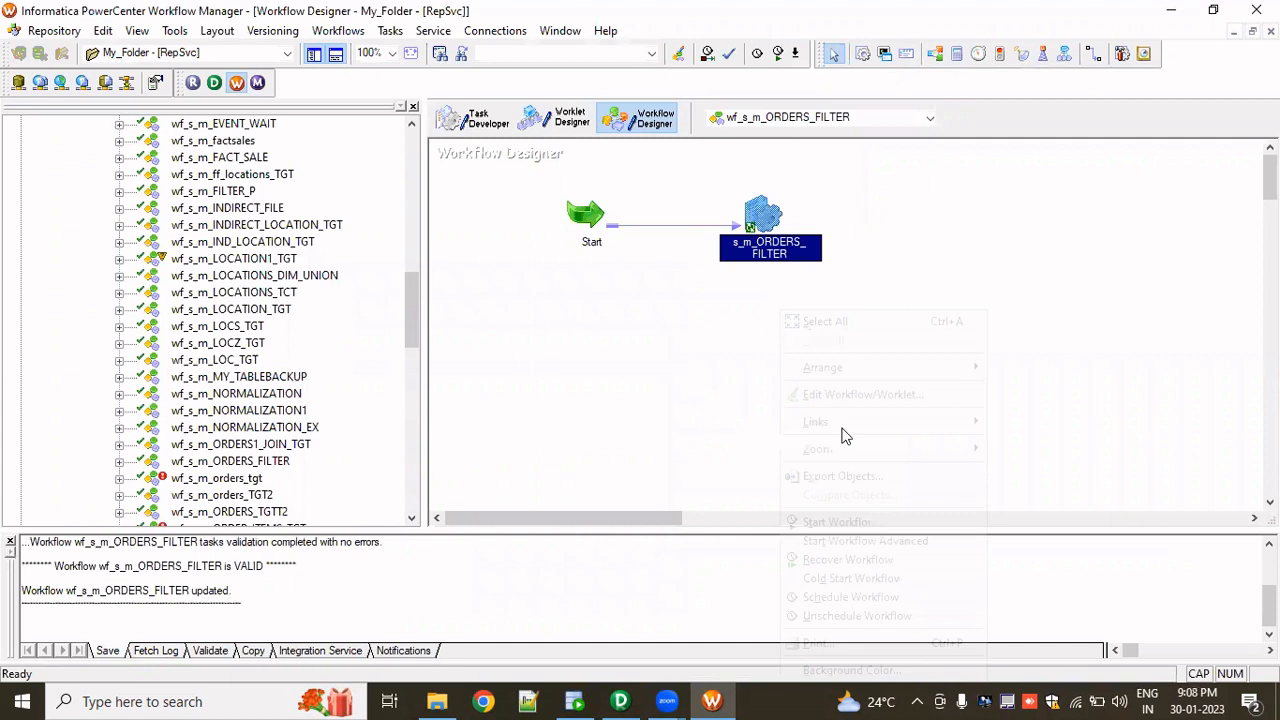
pyautogui.click(840, 521)
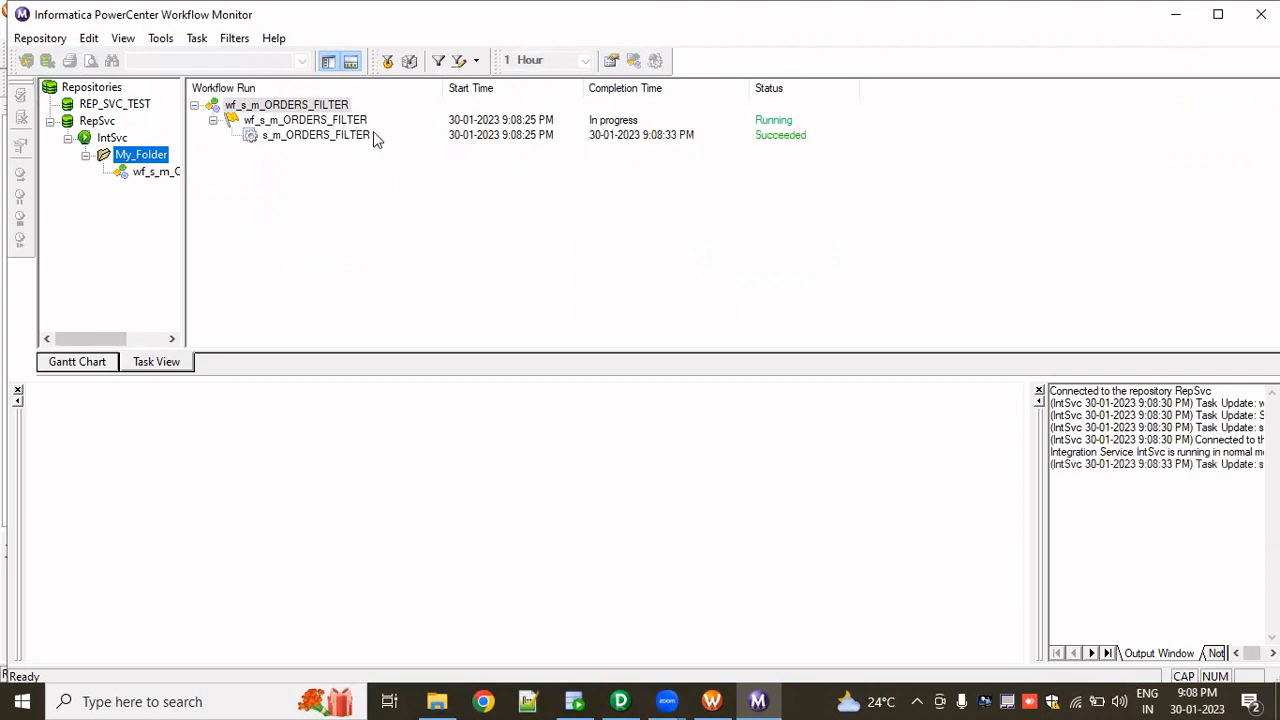
# - Open the run properties of the s_m_ORDERS_FILTER session in Workflow Monitor and examine its source/target statistics
pyautogui.rightClick(349, 140)
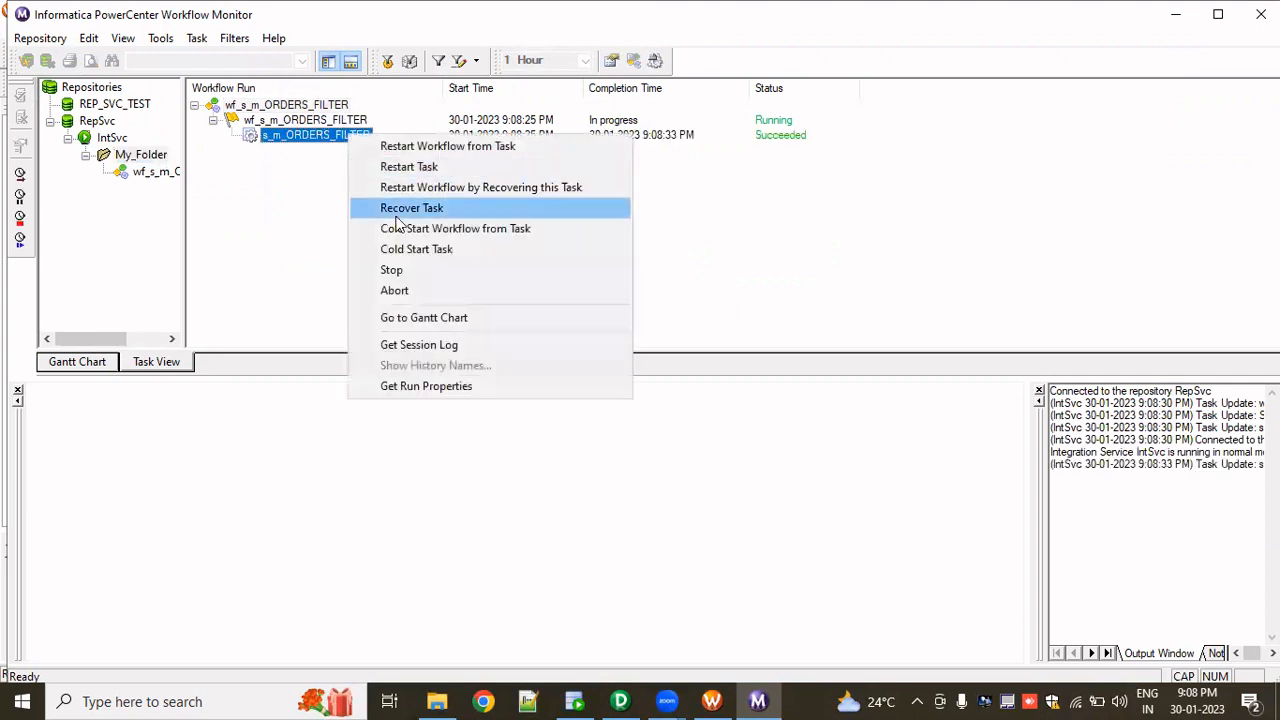
pyautogui.click(428, 382)
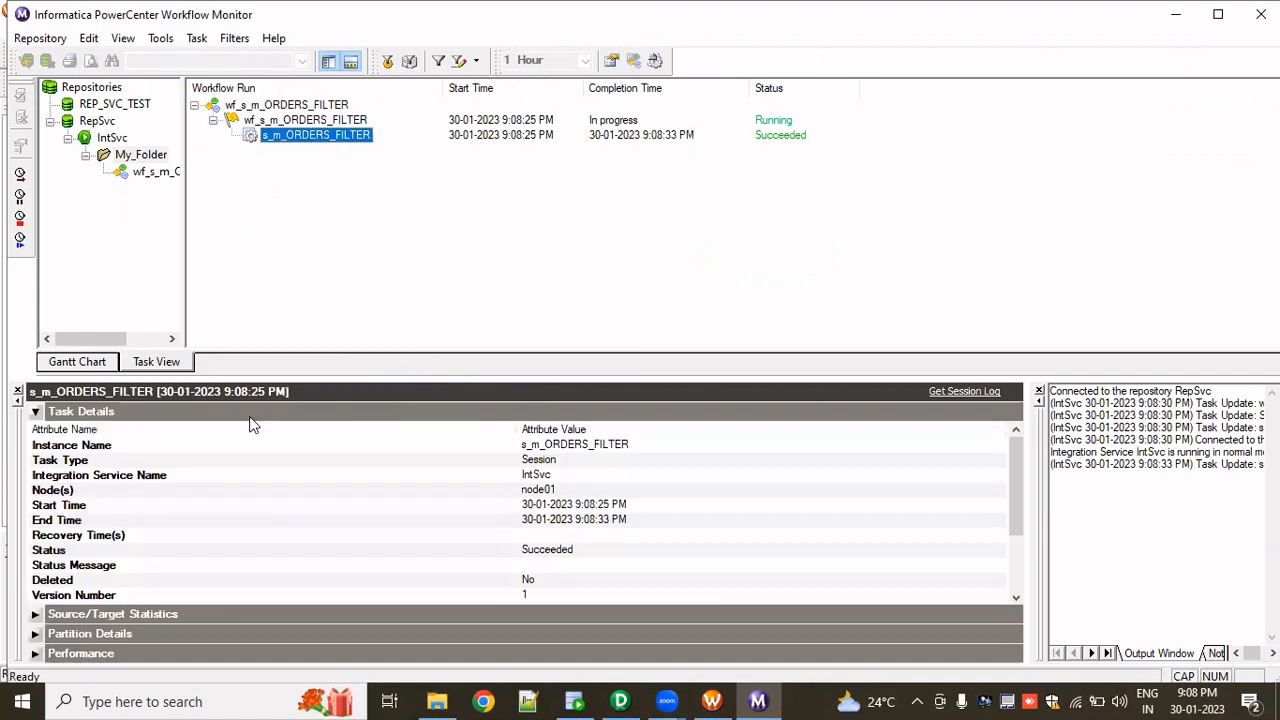
pyautogui.click(35, 412)
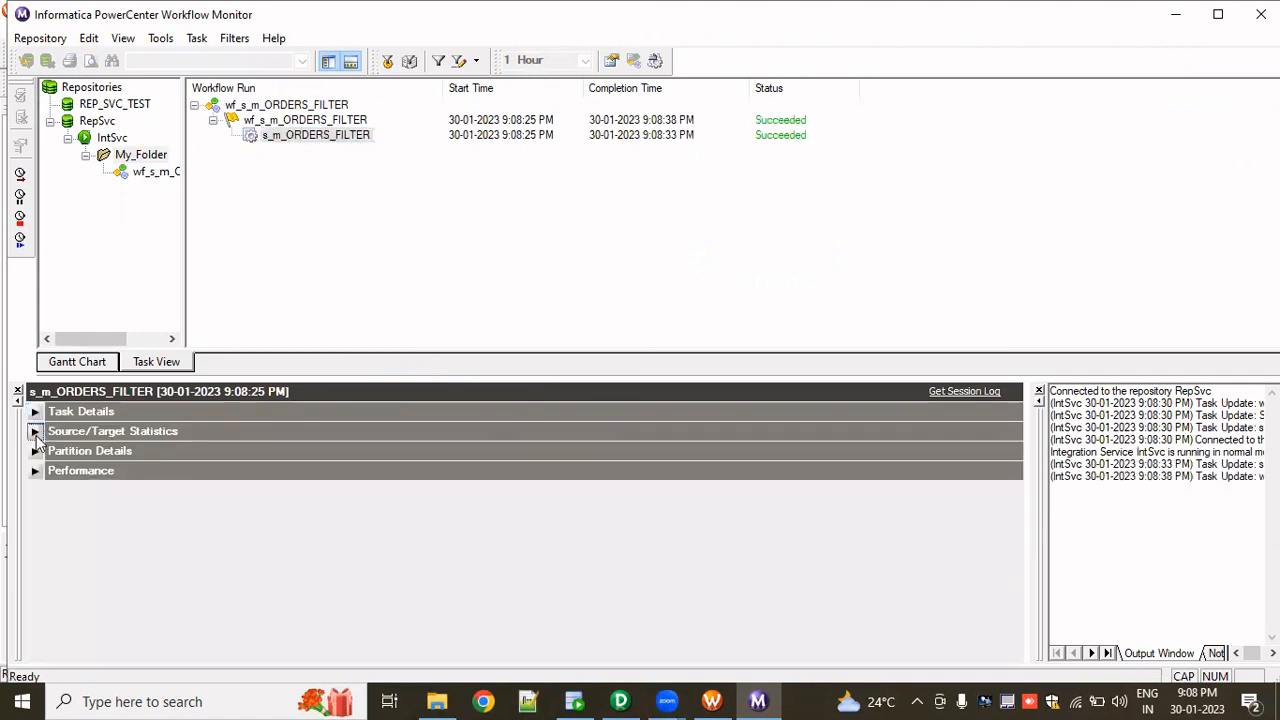
pyautogui.click(42, 432)
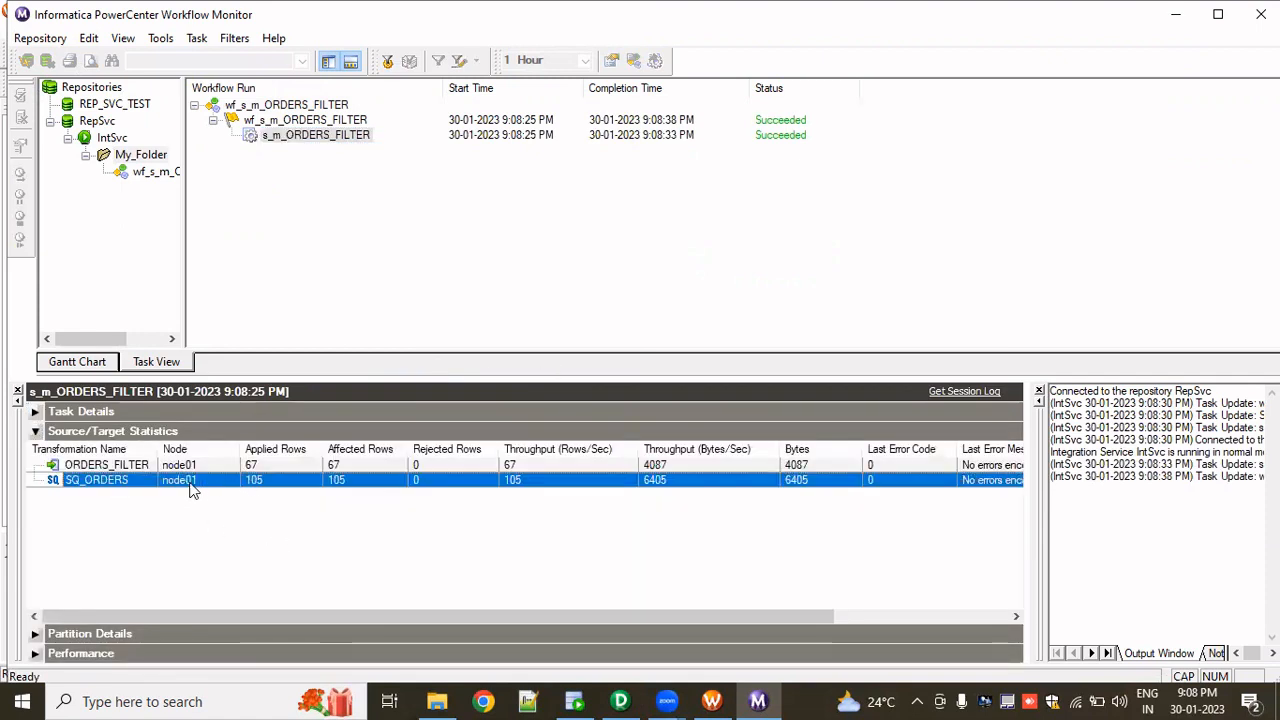
pyautogui.click(237, 486)
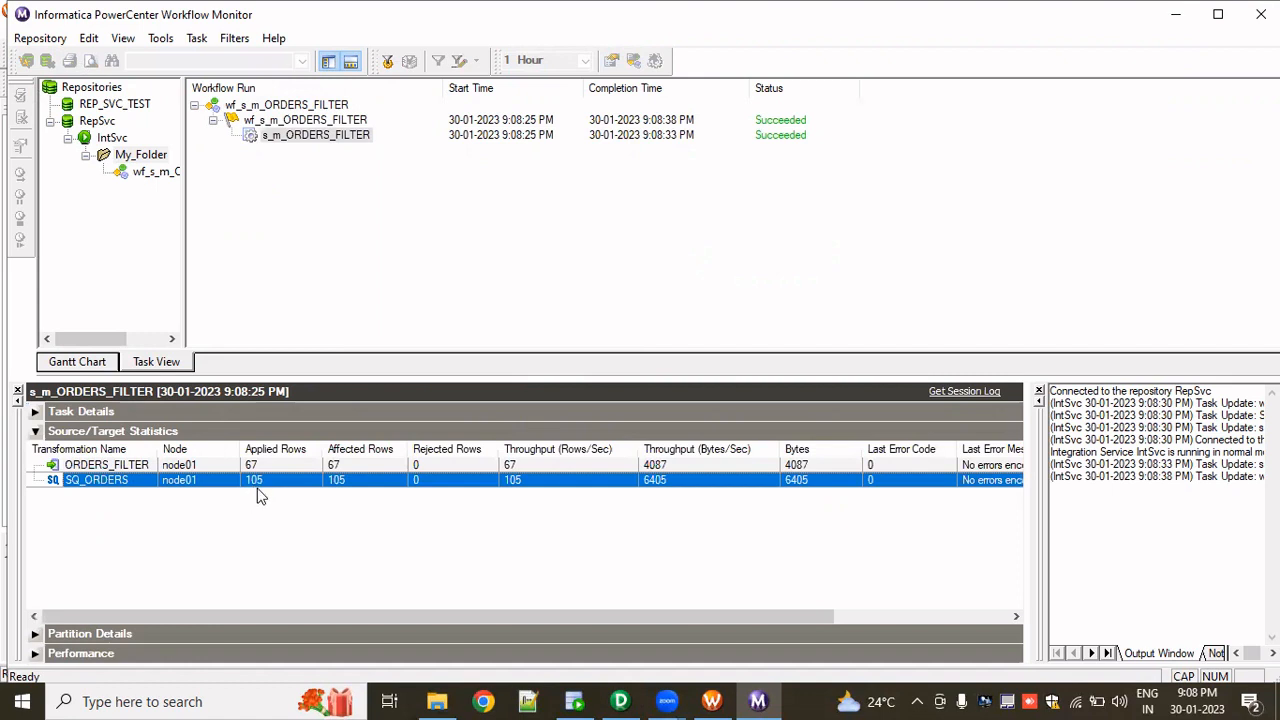
pyautogui.click(253, 466)
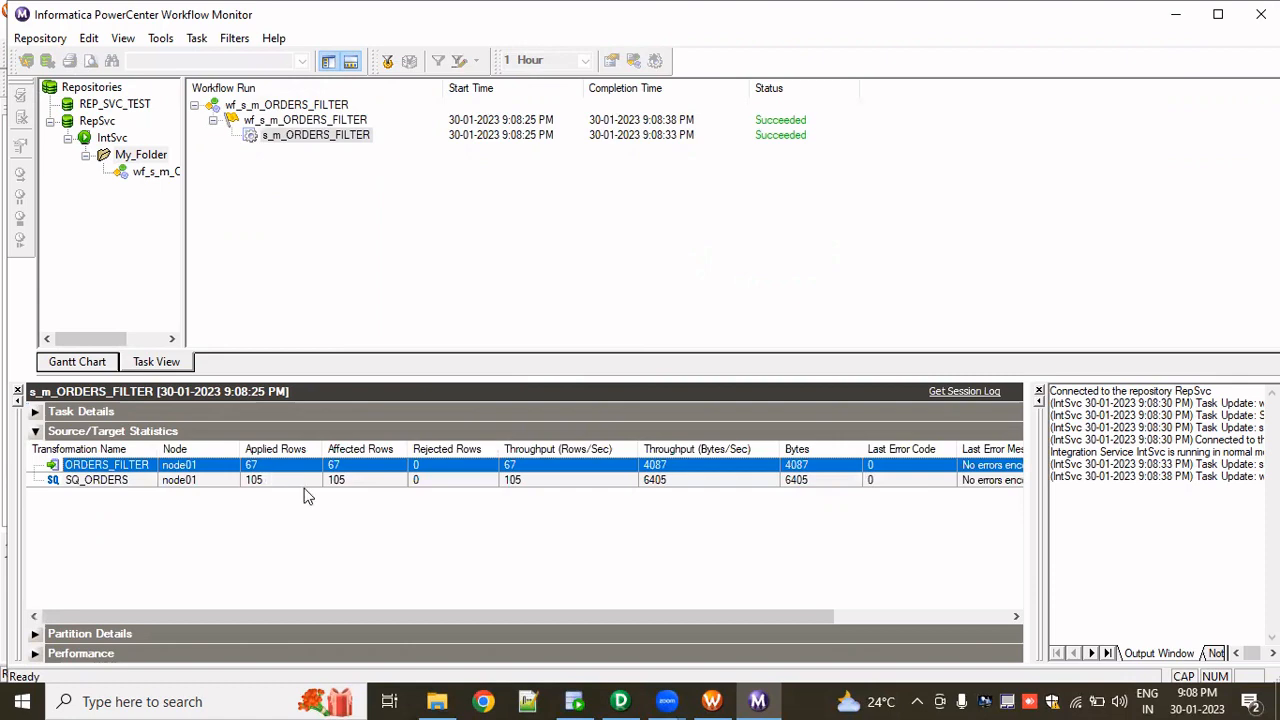
# - Open the filter transformation in the m_ORDERS_FILTER mapping and review its filter condition
pyautogui.click(620, 701)
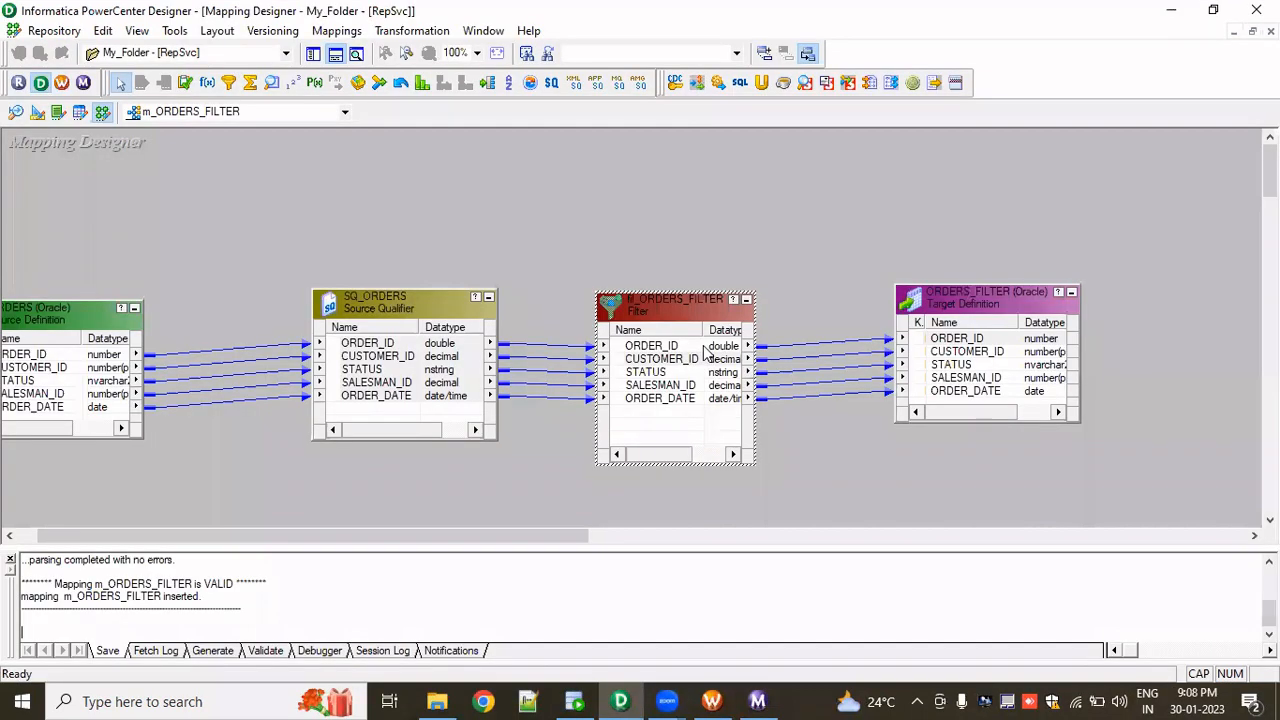
pyautogui.doubleClick(706, 352)
pyautogui.click(478, 178)
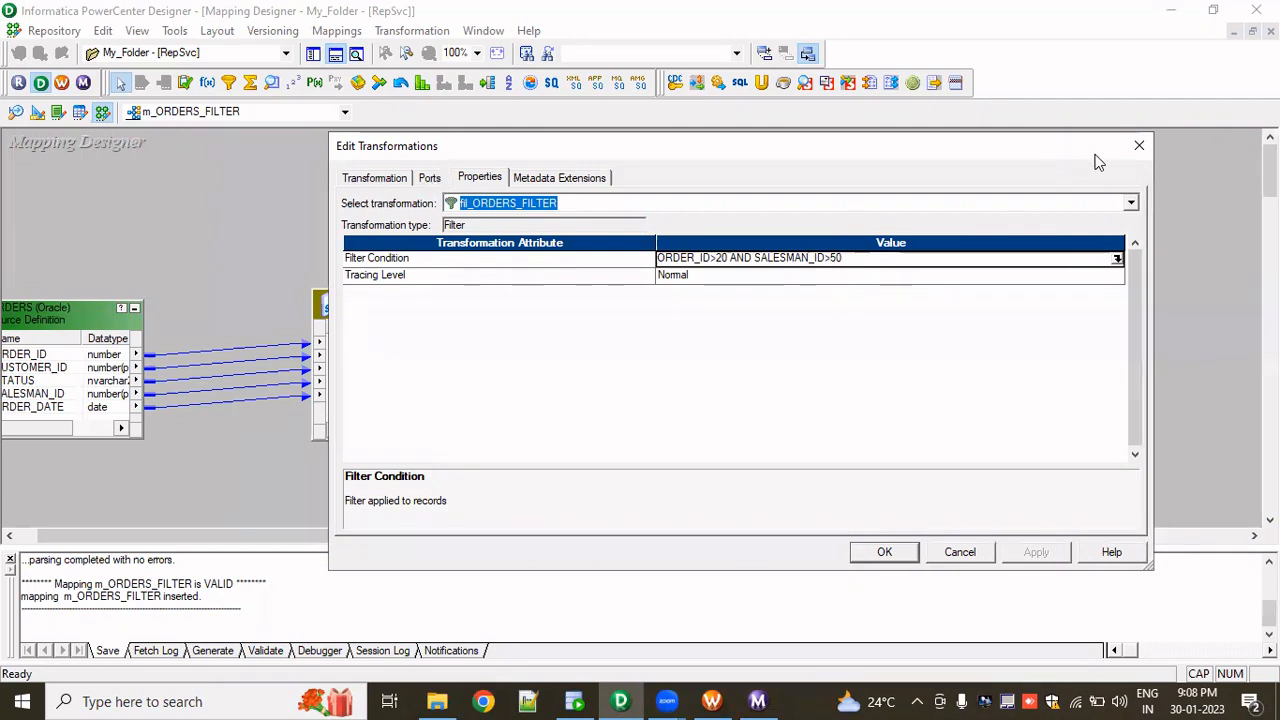
pyautogui.click(1142, 148)
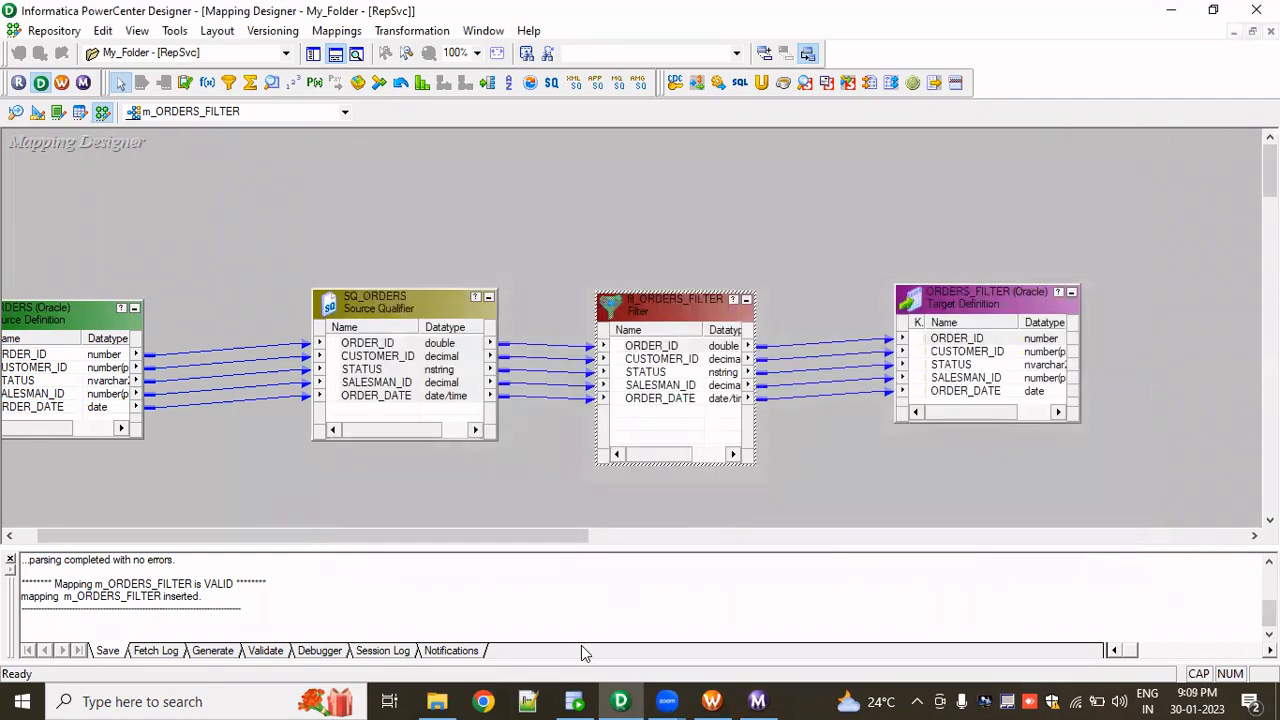
# - Compare the ORDERS source data in SQL Developer with the session's target row statistics
pyautogui.click(574, 701)
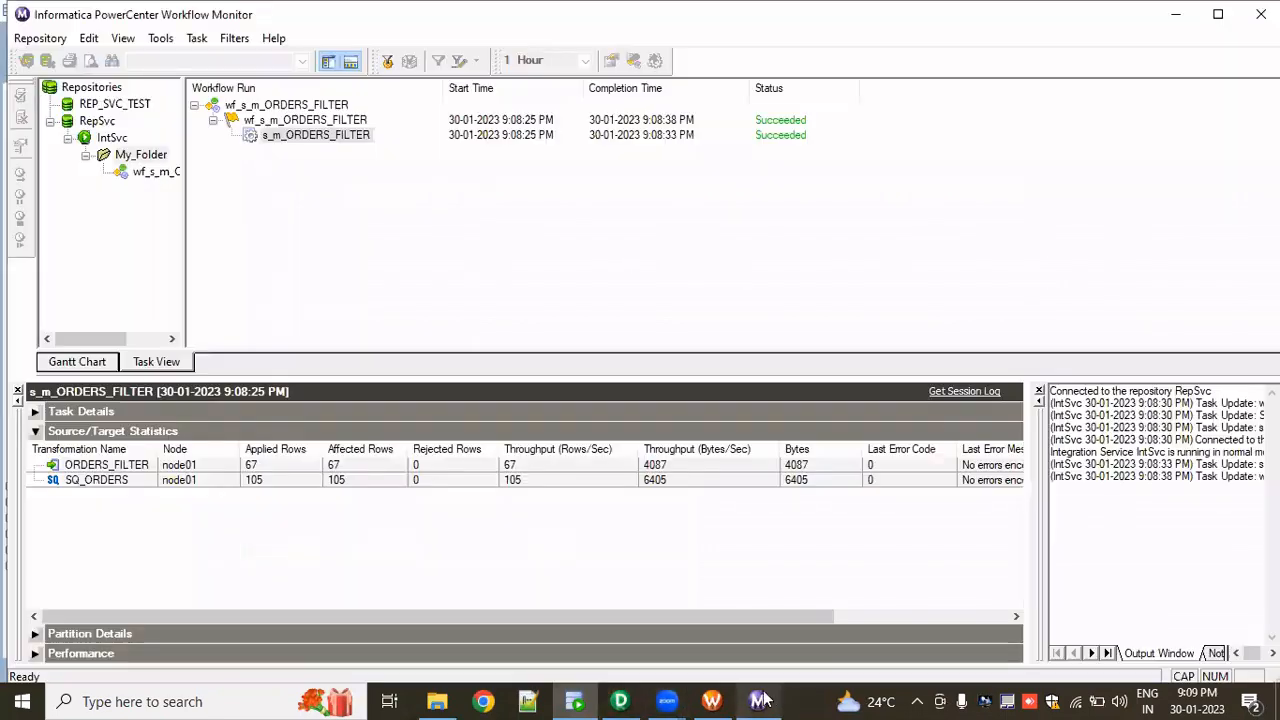
pyautogui.click(757, 701)
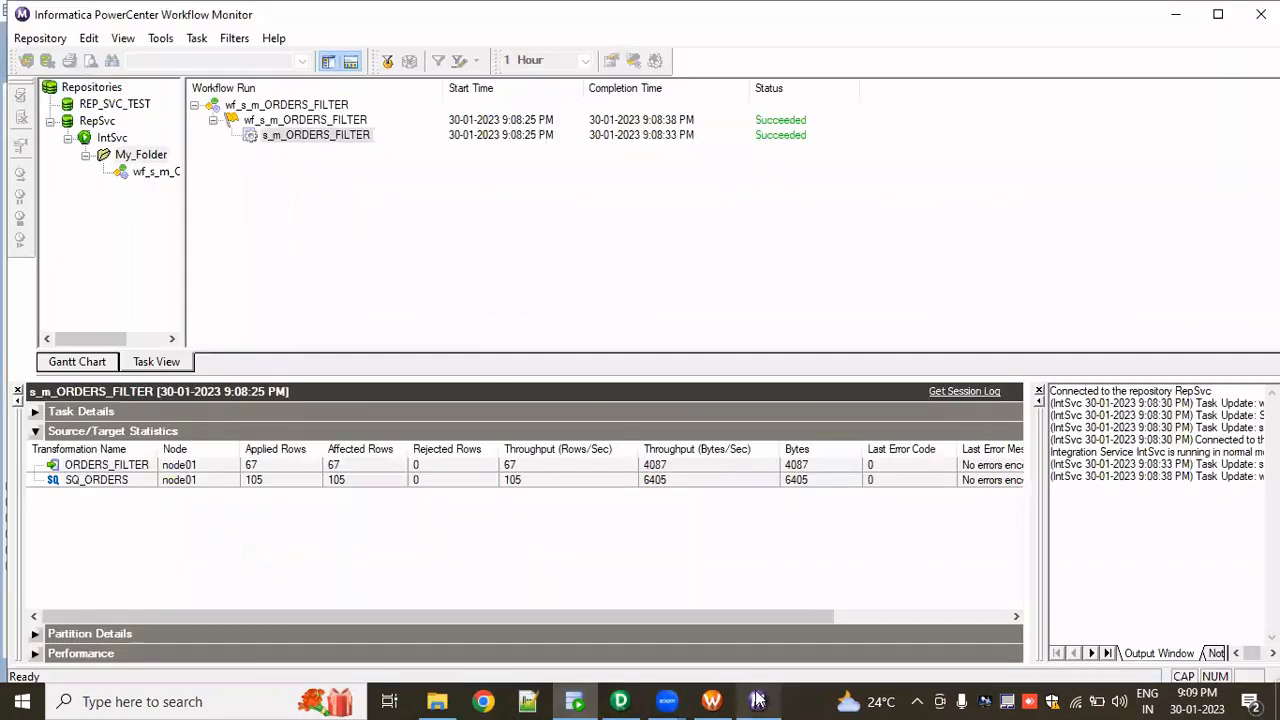
pyautogui.click(267, 466)
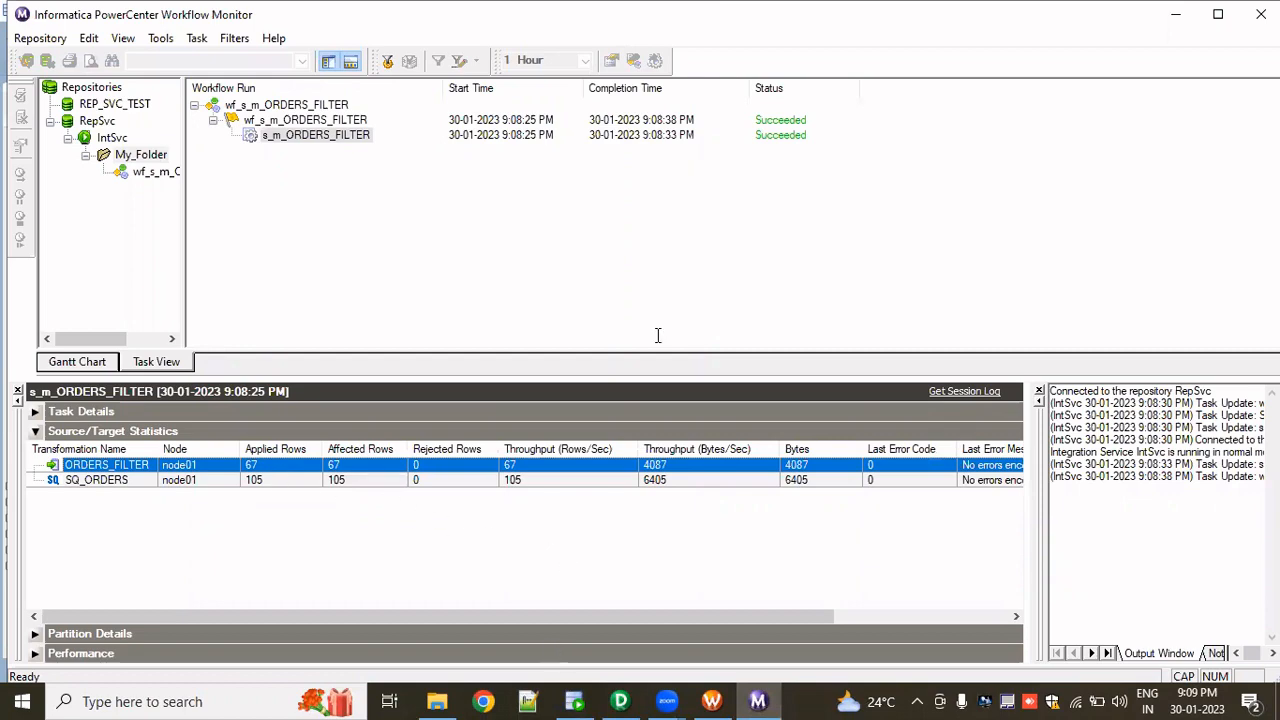
# - Query the ORDERS_FILTER table in the OT_TGT_DEV1 worksheet
pyautogui.hotkey('alt', 'Tab')
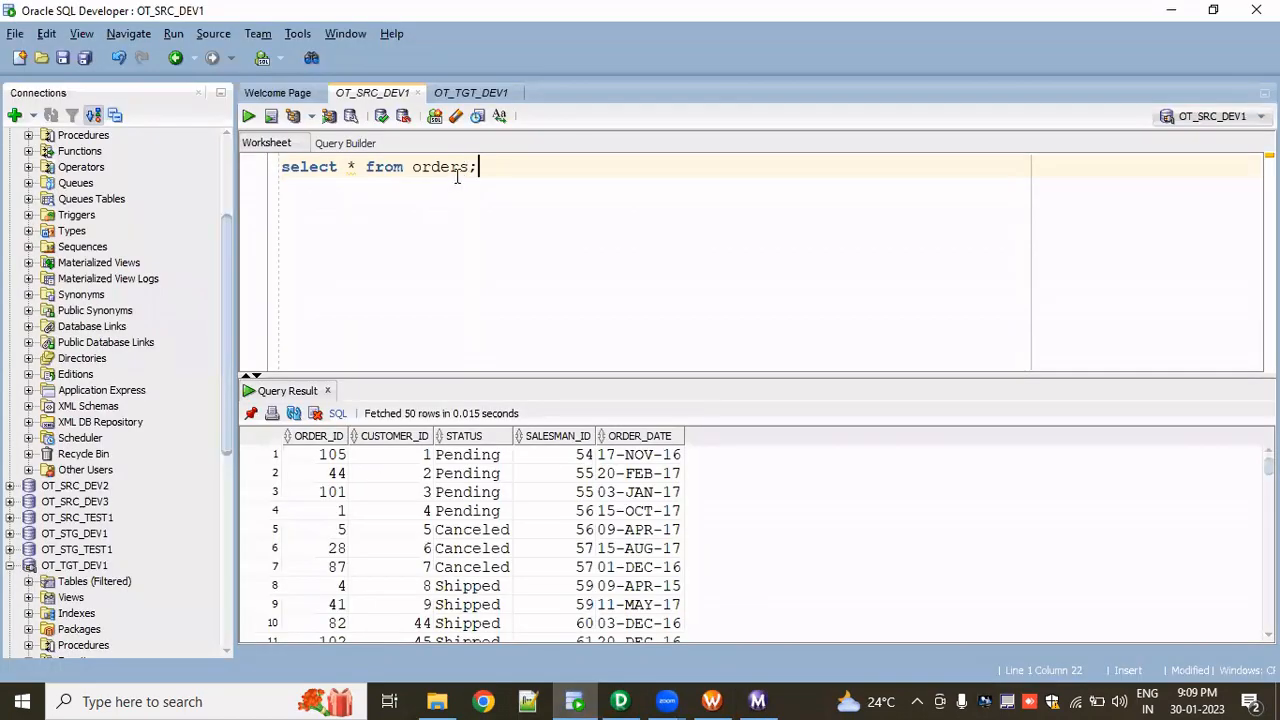
pyautogui.click(472, 93)
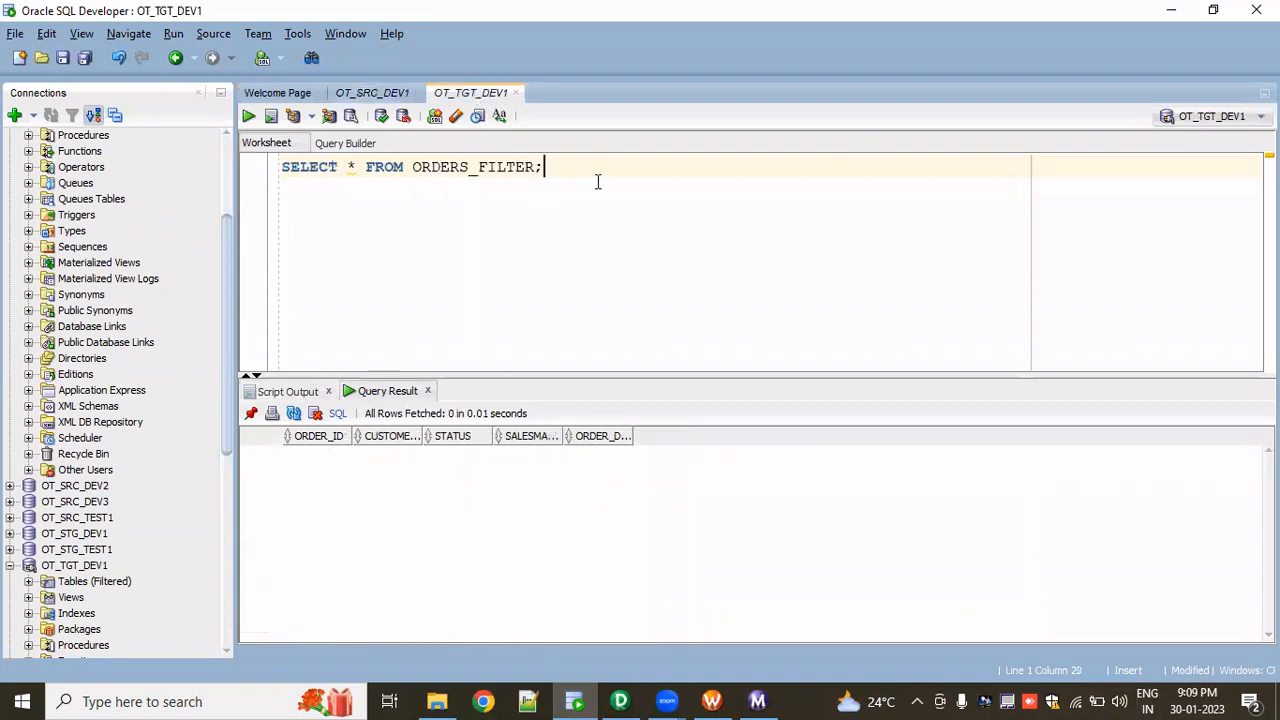
pyautogui.click(248, 116)
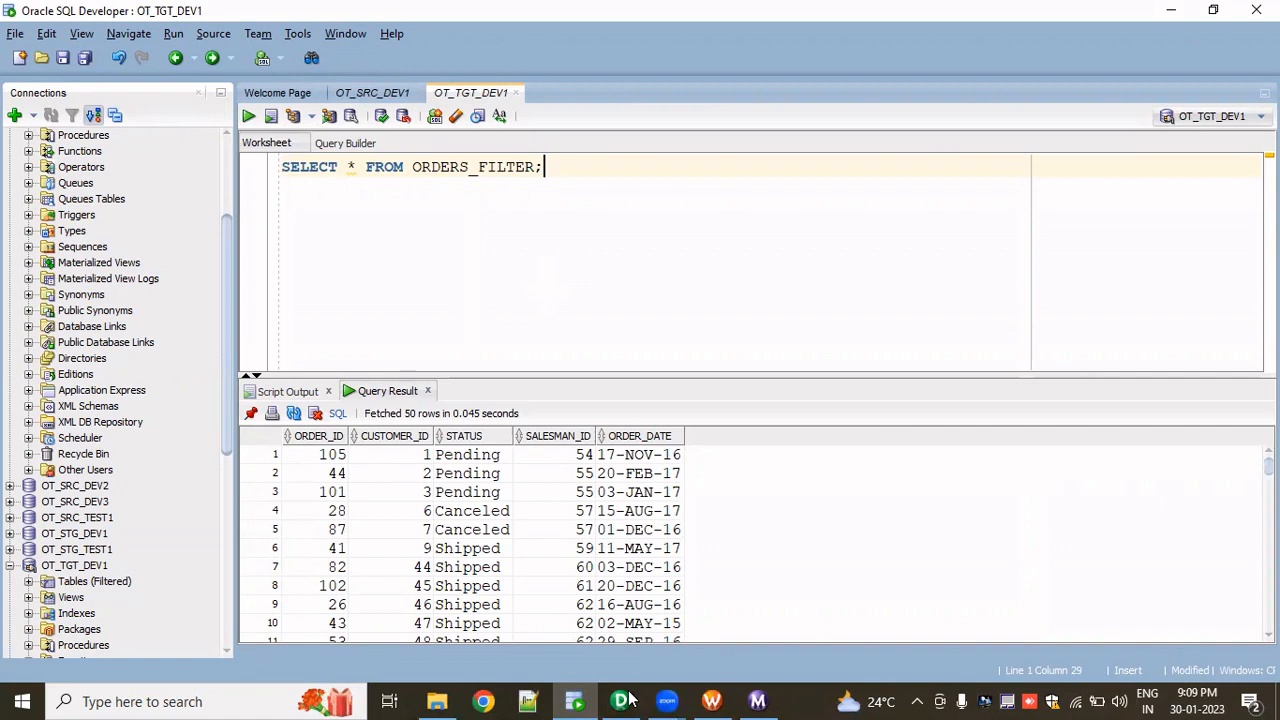
# - Compare the filter condition with the ORDERS_FILTER query results
pyautogui.hotkey('alt', 'Tab')
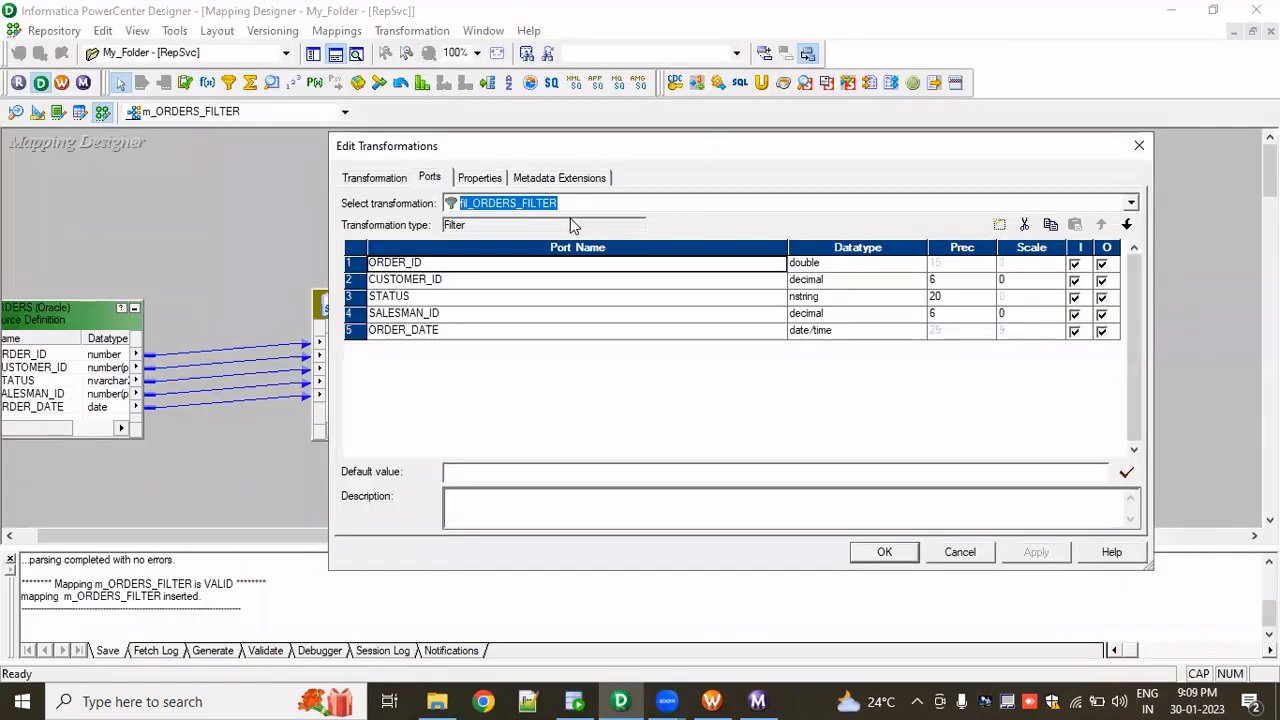
pyautogui.click(494, 183)
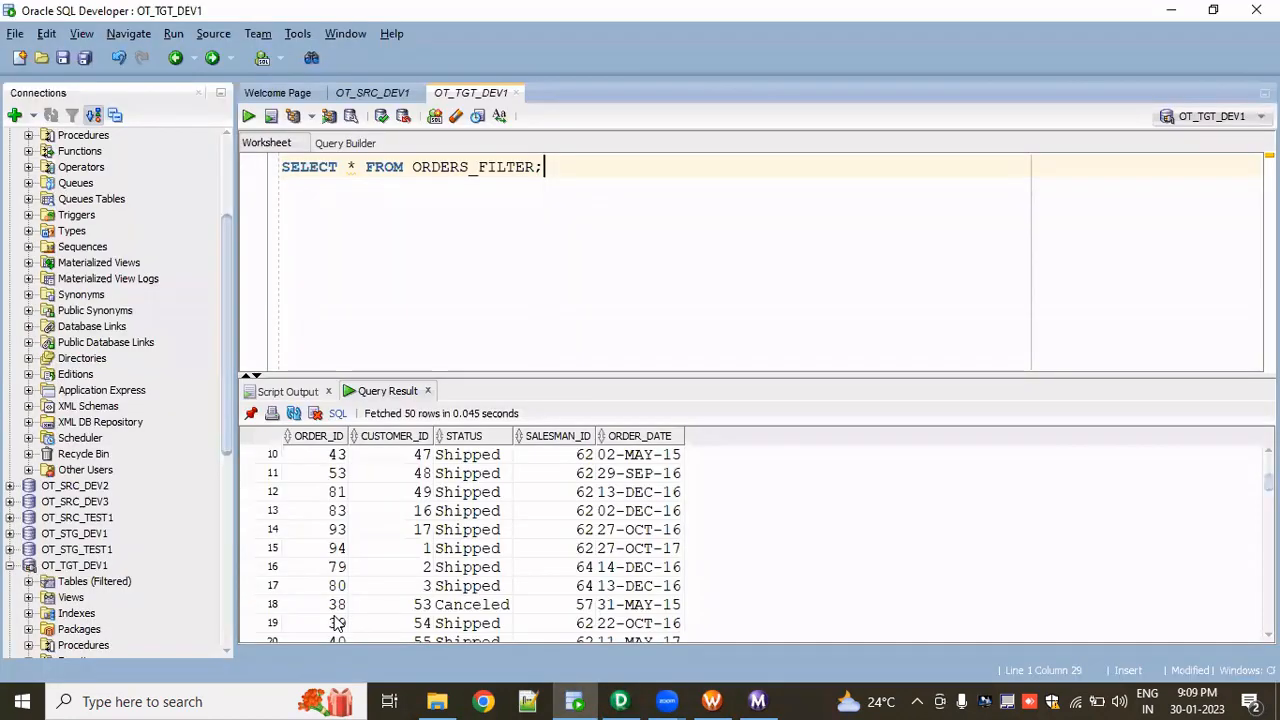
pyautogui.scroll(3, 340, 600)
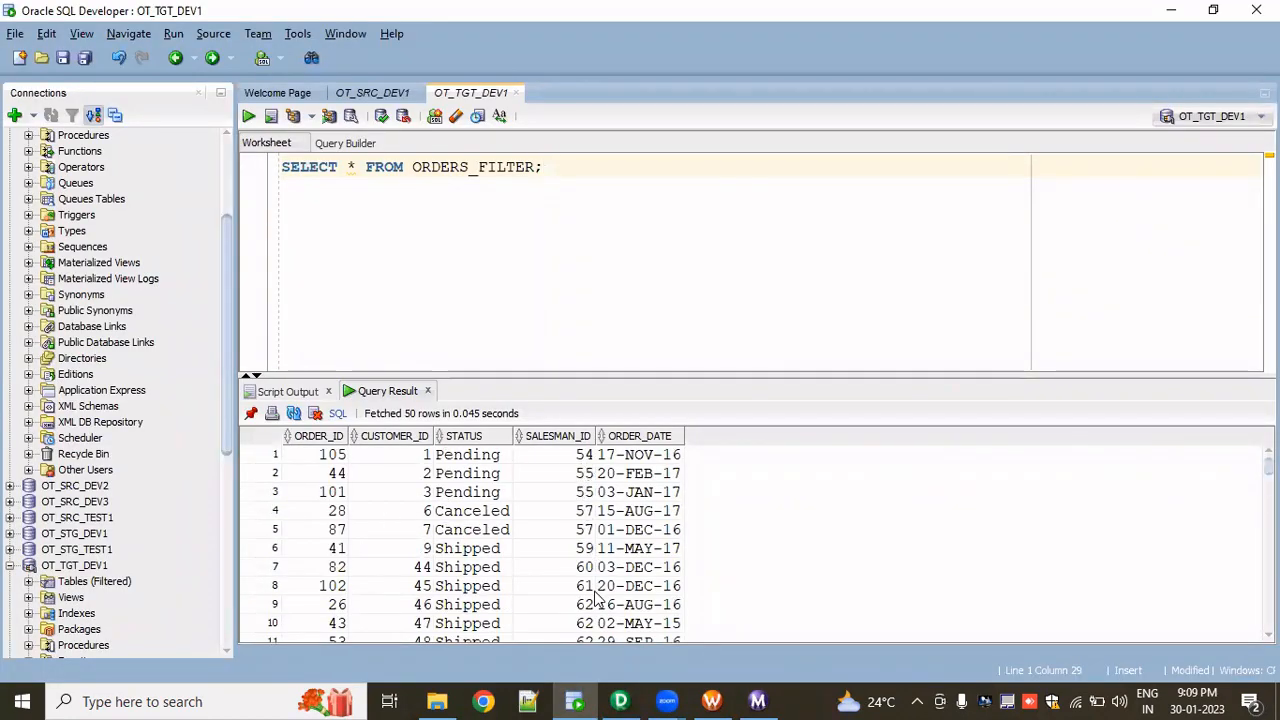
pyautogui.scroll(-4, 595, 600)
pyautogui.scroll(-3, 593, 603)
pyautogui.scroll(7, 588, 600)
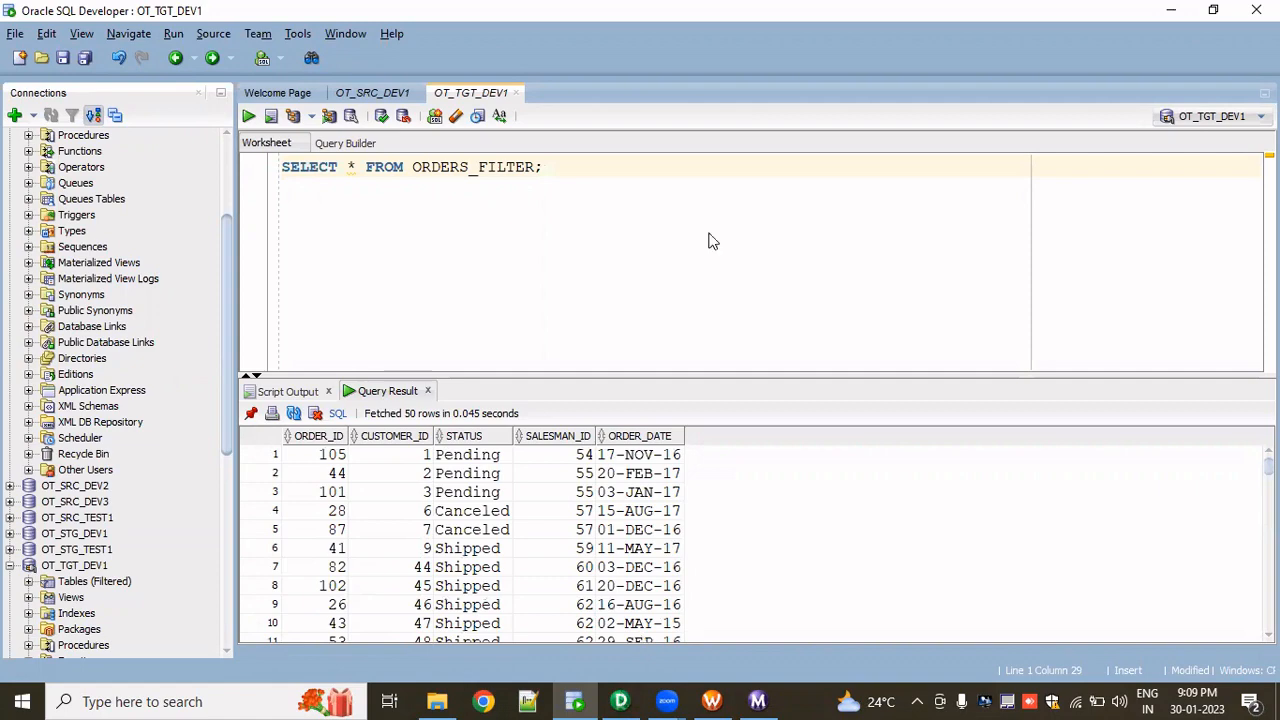
pyautogui.hotkey('alt', 'Tab')
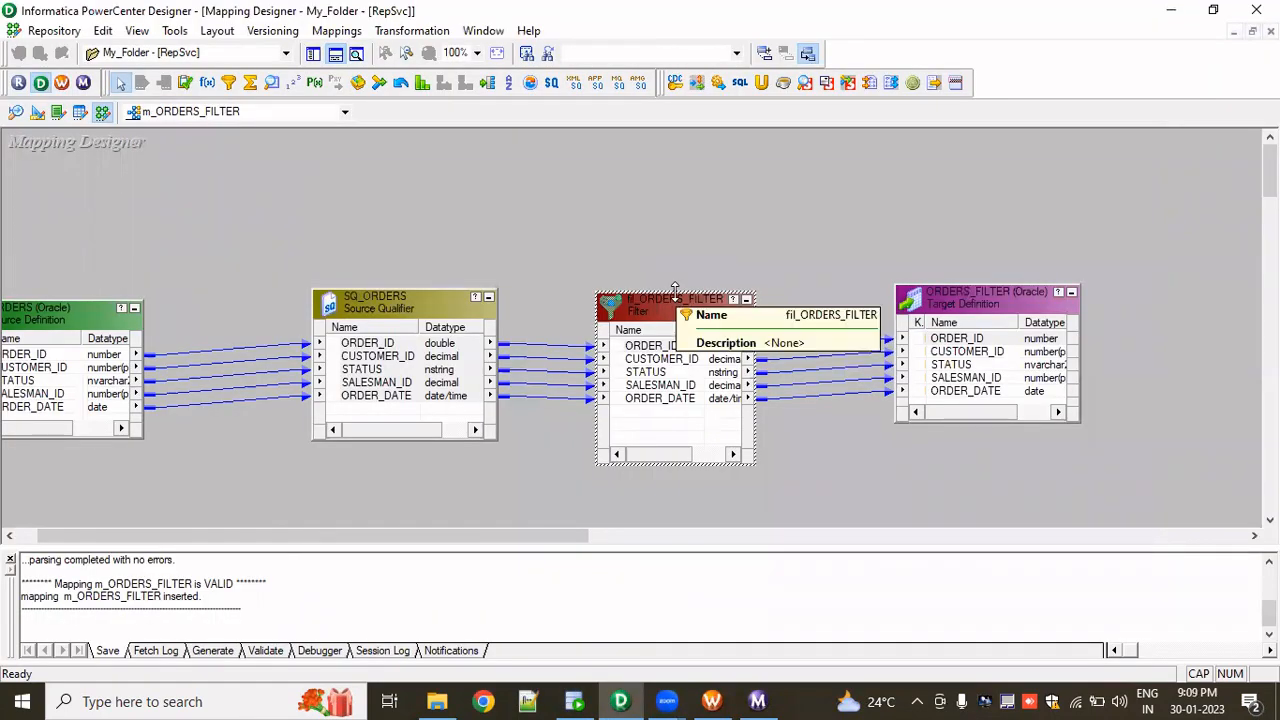
# - Change the fil_ORDERS_FILTER filter condition to CUSTOMER_ID%2=1, validate it, and save the mapping
pyautogui.click(655, 345)
pyautogui.moveTo(675, 298); pyautogui.dragTo(682, 250)
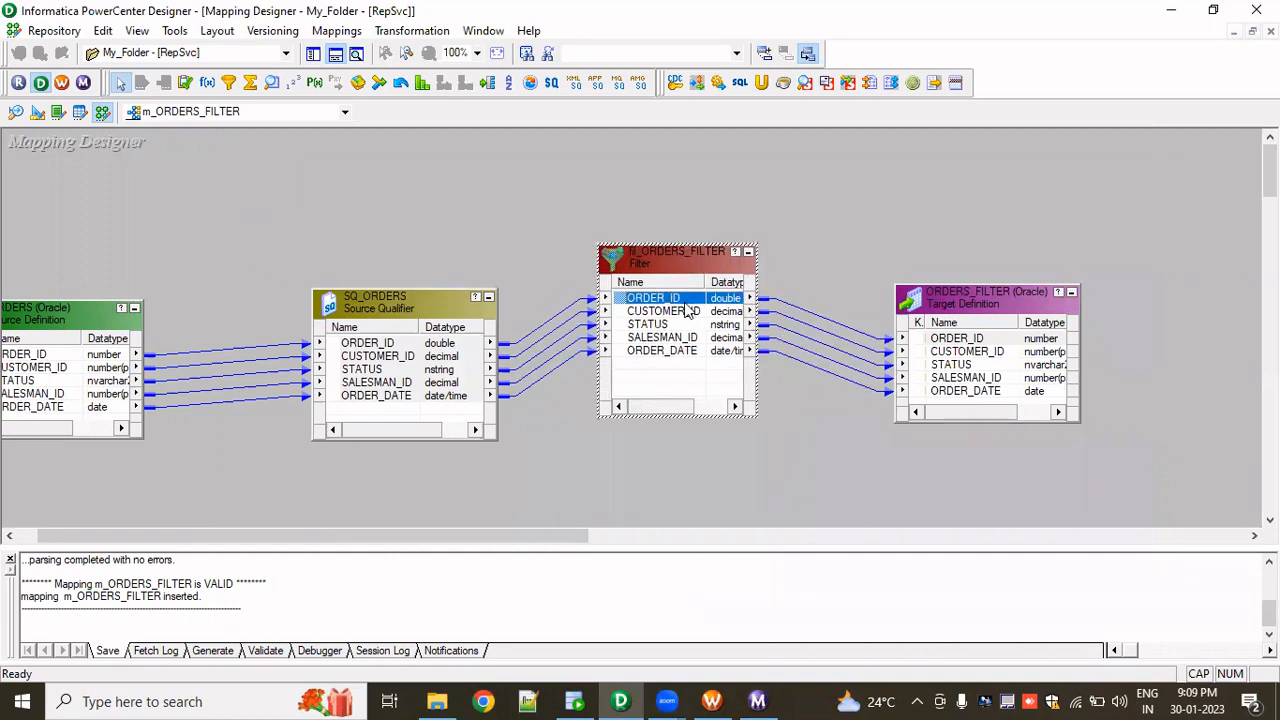
pyautogui.doubleClick(688, 312)
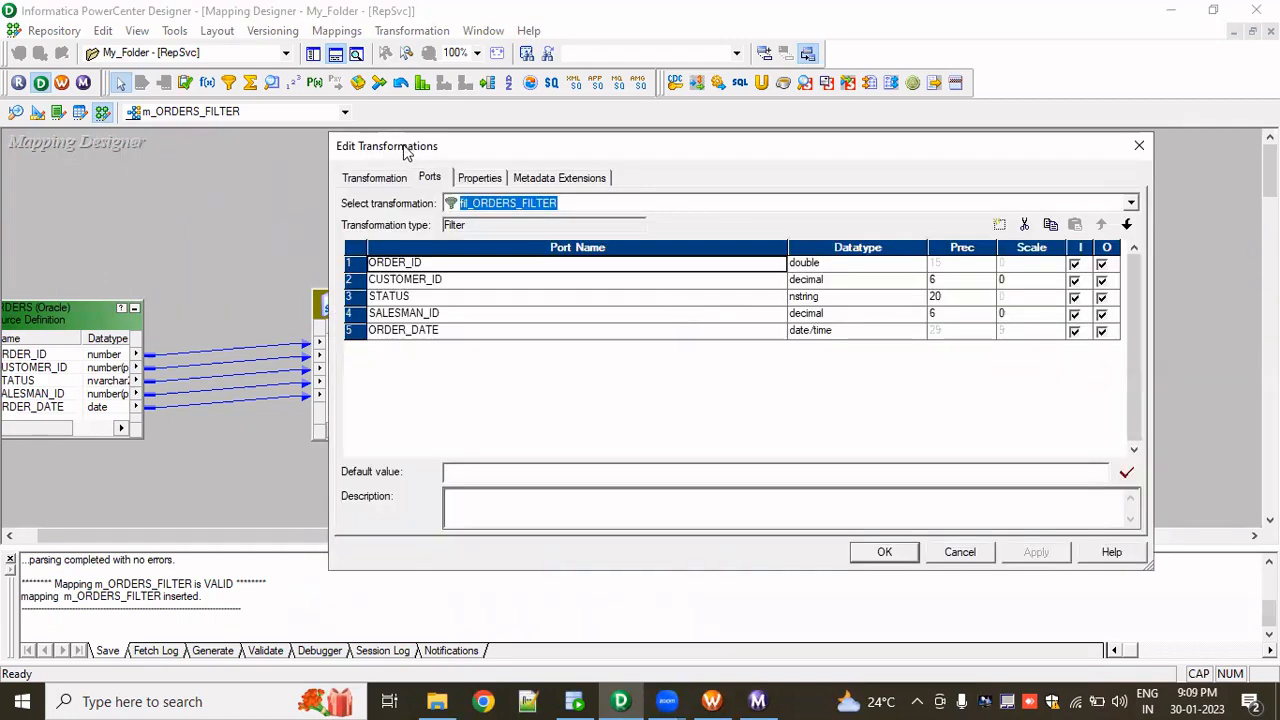
pyautogui.click(488, 180)
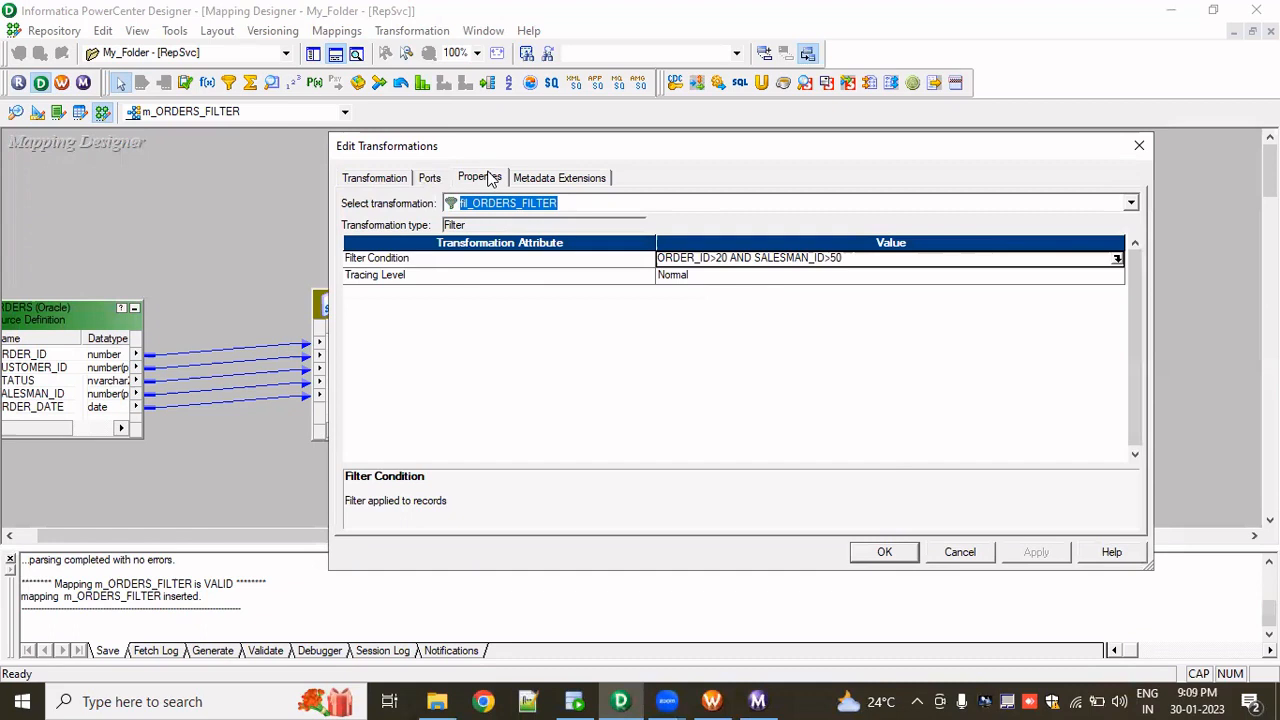
pyautogui.click(1118, 258)
pyautogui.moveTo(743, 271); pyautogui.dragTo(320, 285)
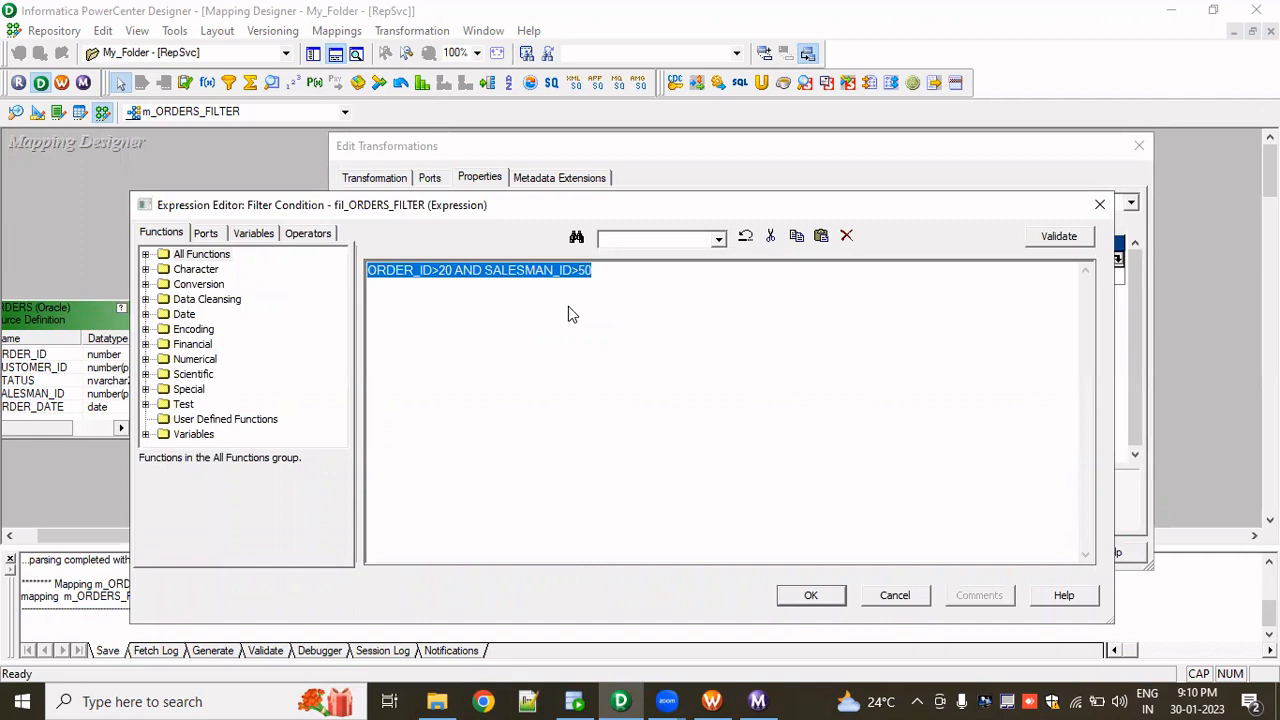
pyautogui.click(208, 240)
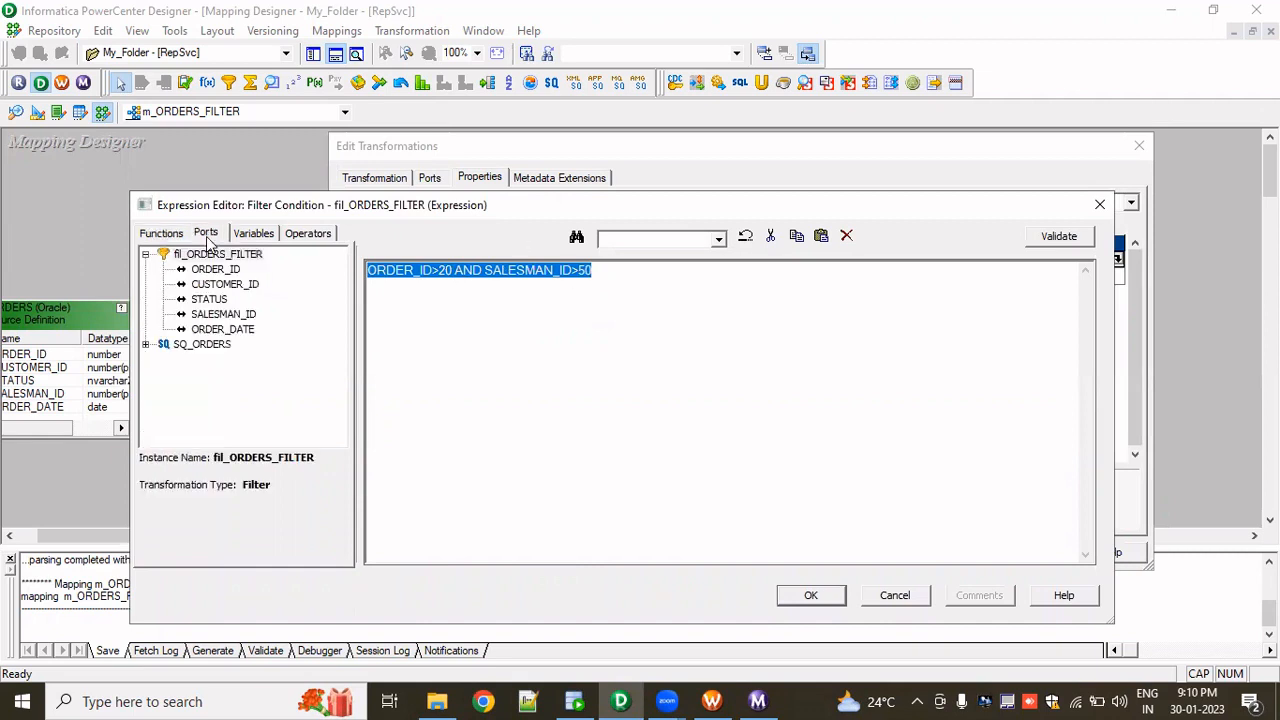
pyautogui.doubleClick(222, 286)
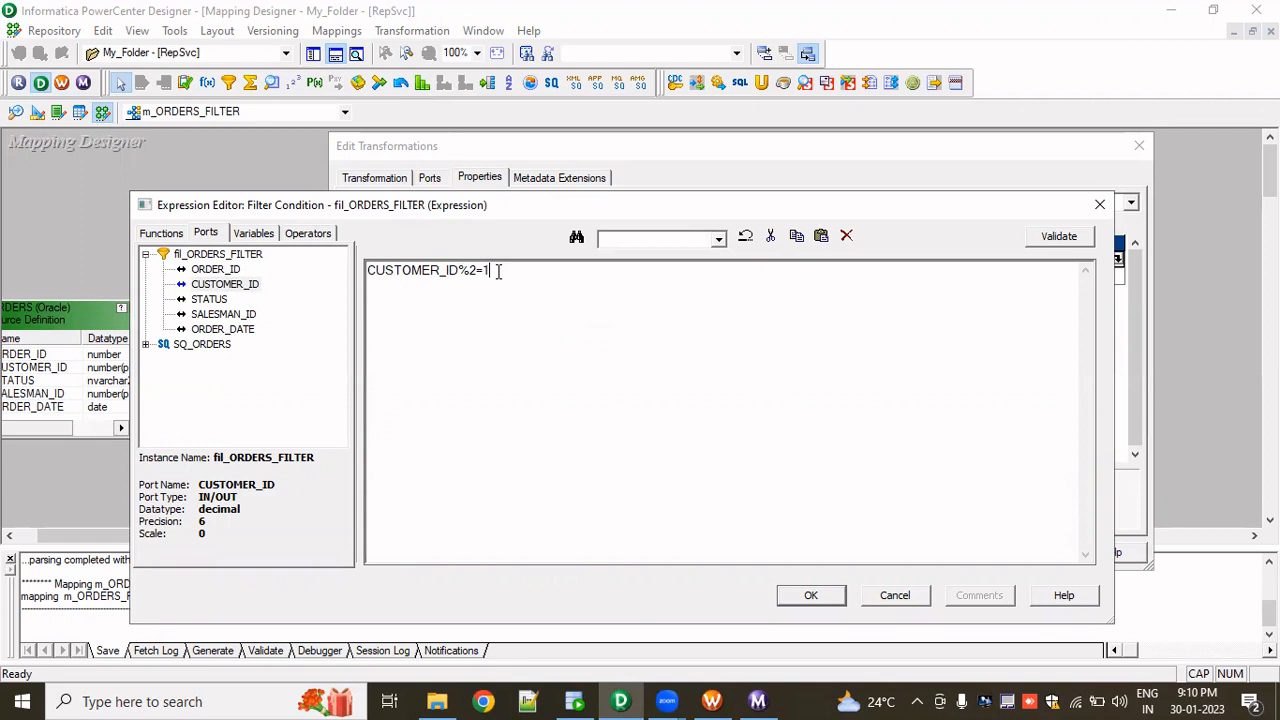
pyautogui.click(1058, 238)
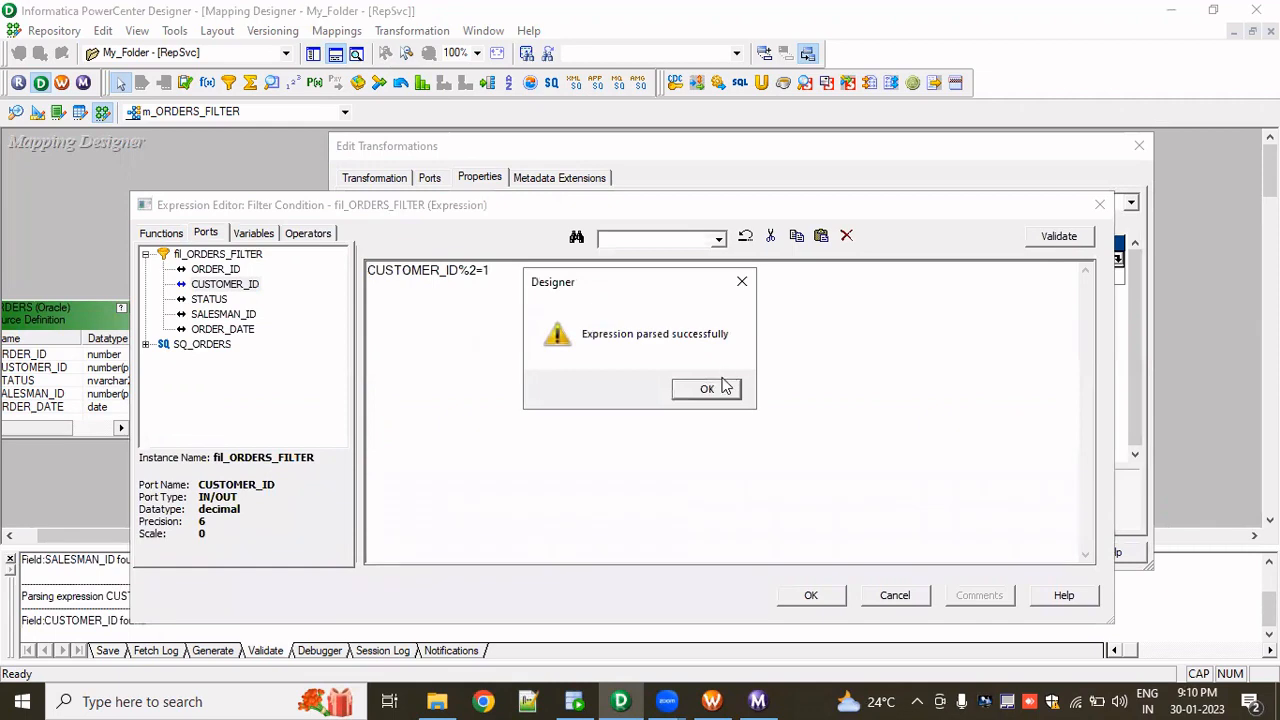
pyautogui.click(708, 390)
pyautogui.click(811, 595)
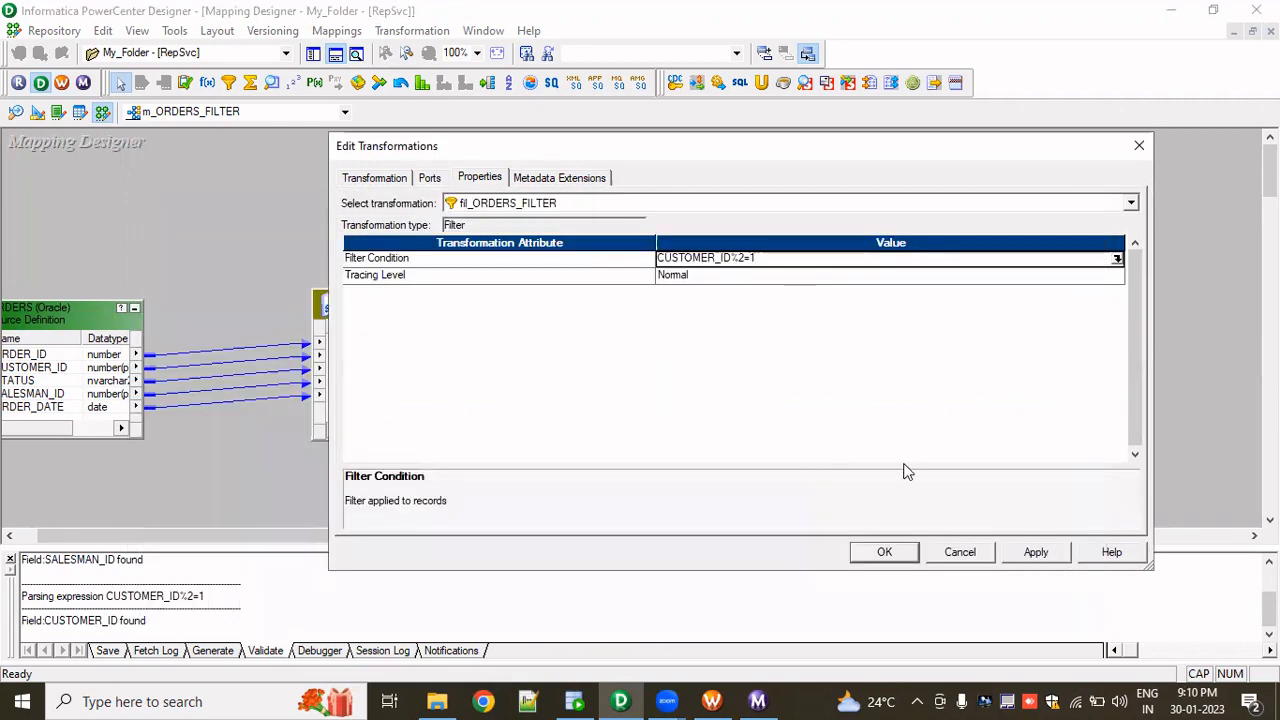
pyautogui.click(884, 552)
pyautogui.hotkey('ctrl', 's')
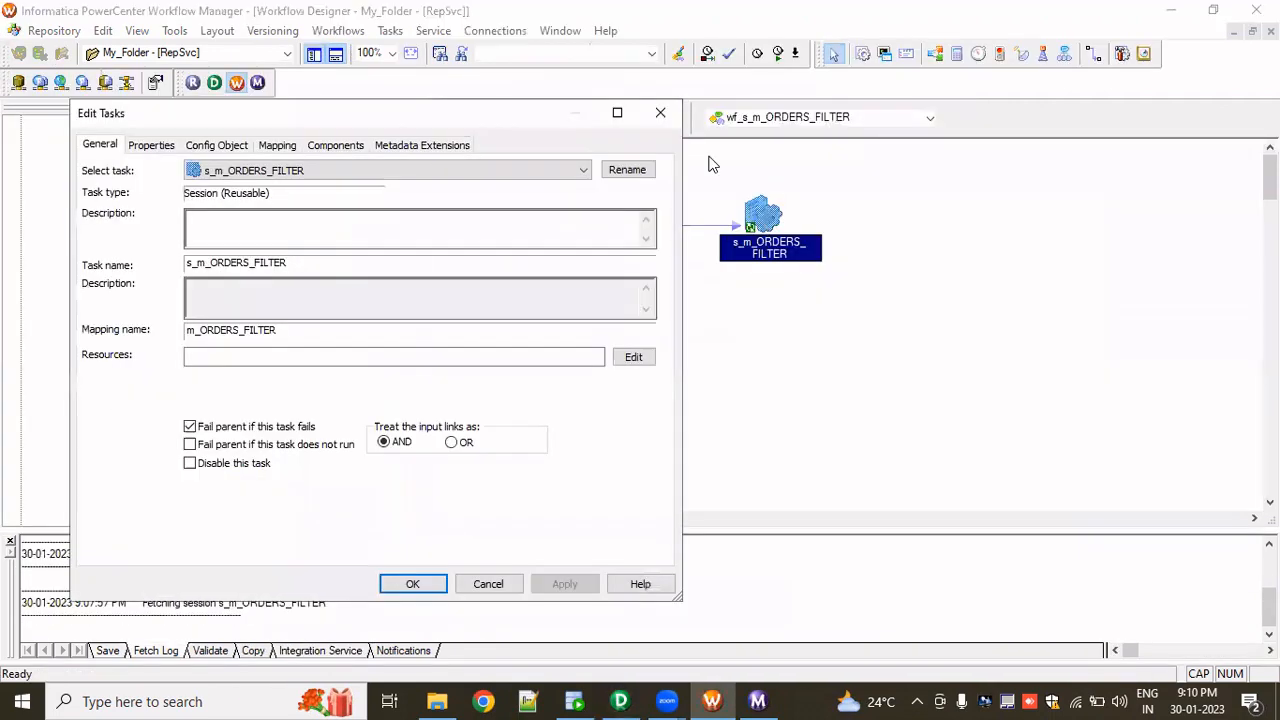
# - Refresh the s_m_ORDERS_FILTER session's mapping in the workflow and save it
pyautogui.click(661, 113)
pyautogui.rightClick(764, 213)
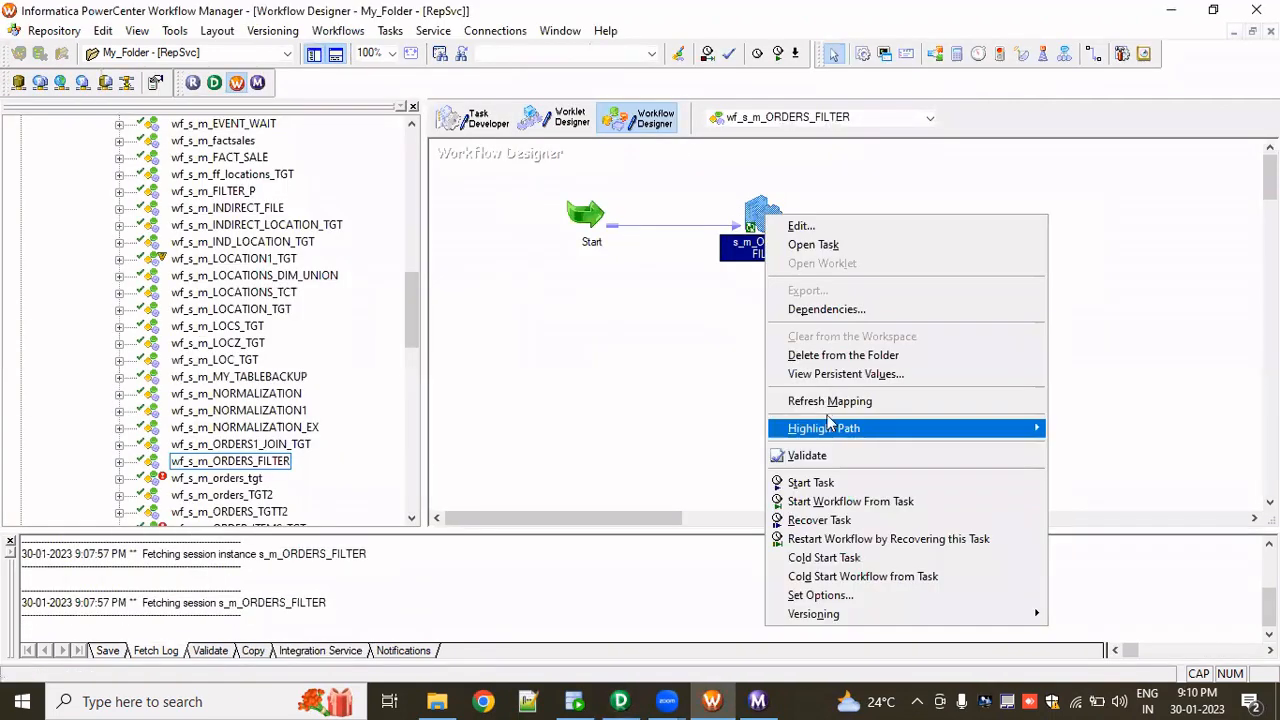
pyautogui.click(830, 401)
pyautogui.hotkey('ctrl', 's')
# - Rerun the workflow and check the new session run's source/target statistics
pyautogui.rightClick(835, 415)
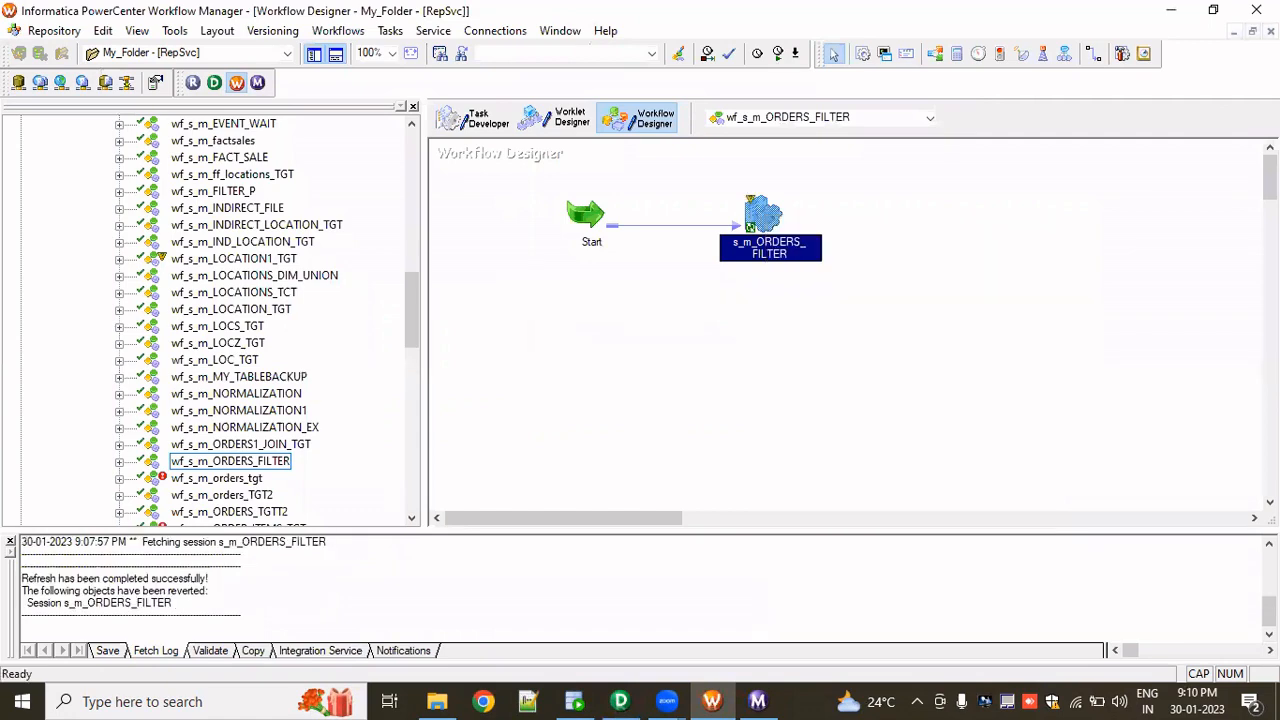
pyautogui.click(920, 524)
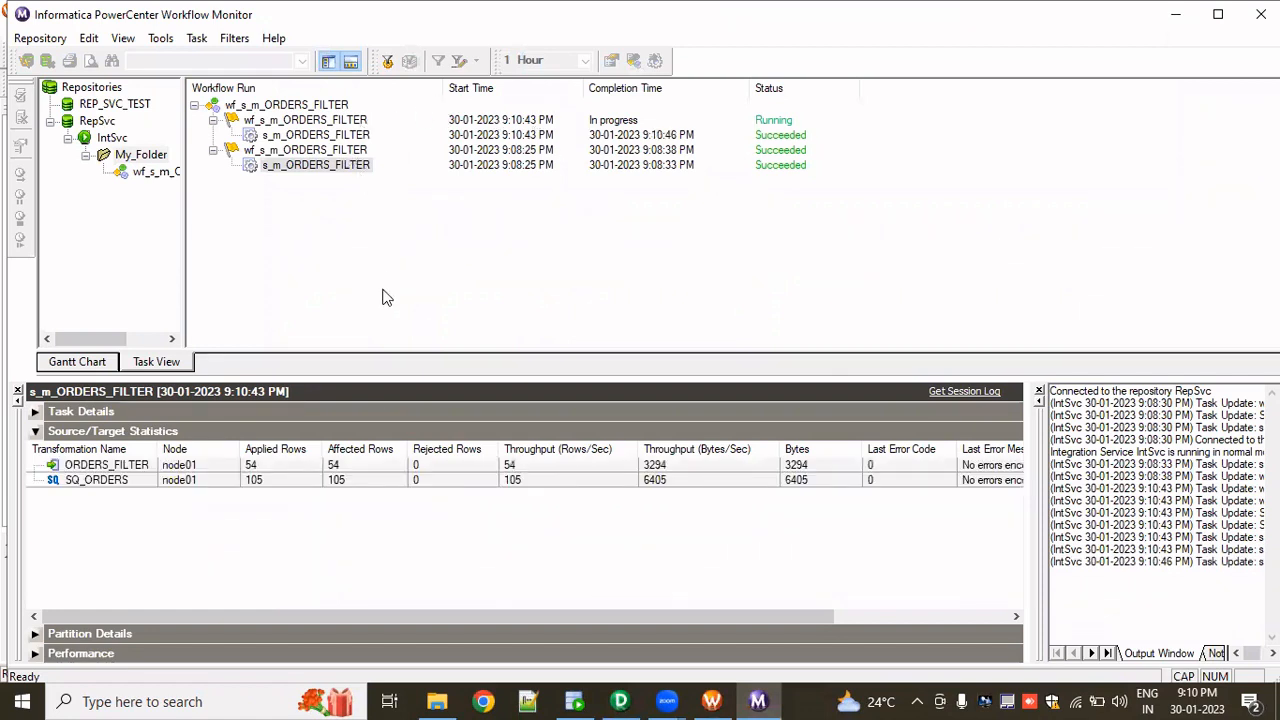
pyautogui.click(262, 484)
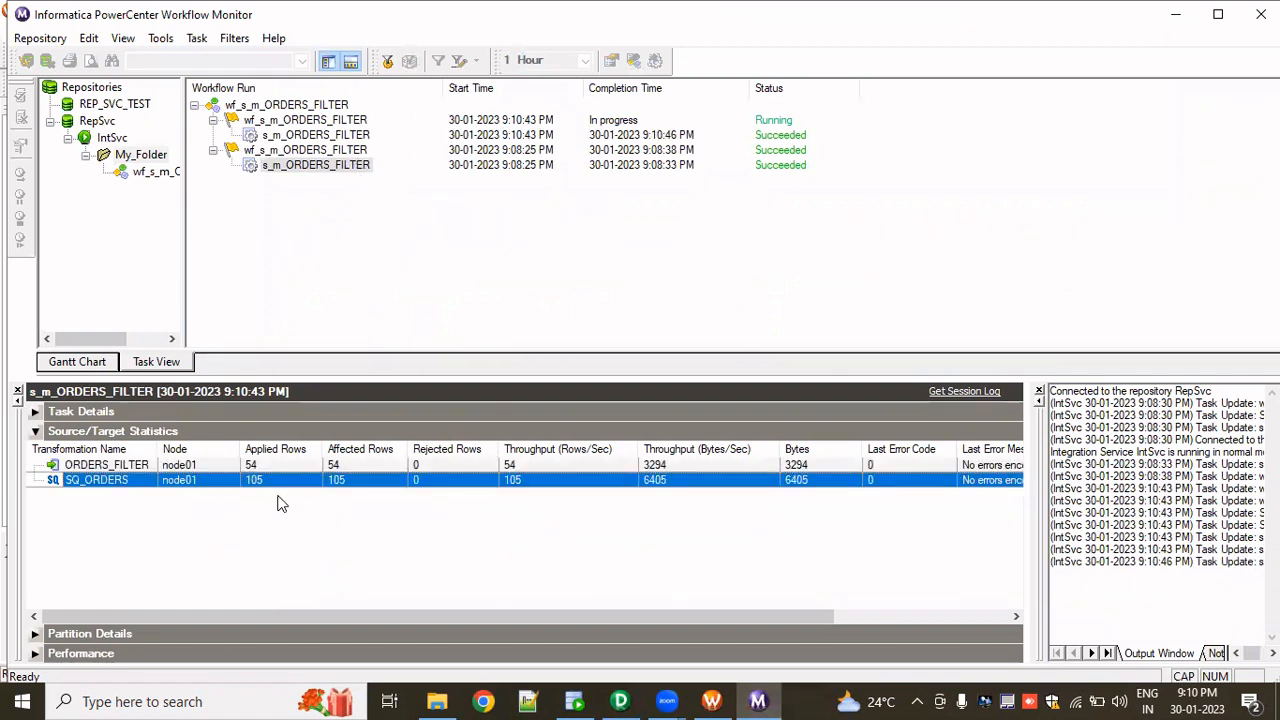
# - Rerun the SELECT * FROM ORDERS_FILTER query in the target connection and count the rows in its result
pyautogui.click(265, 468)
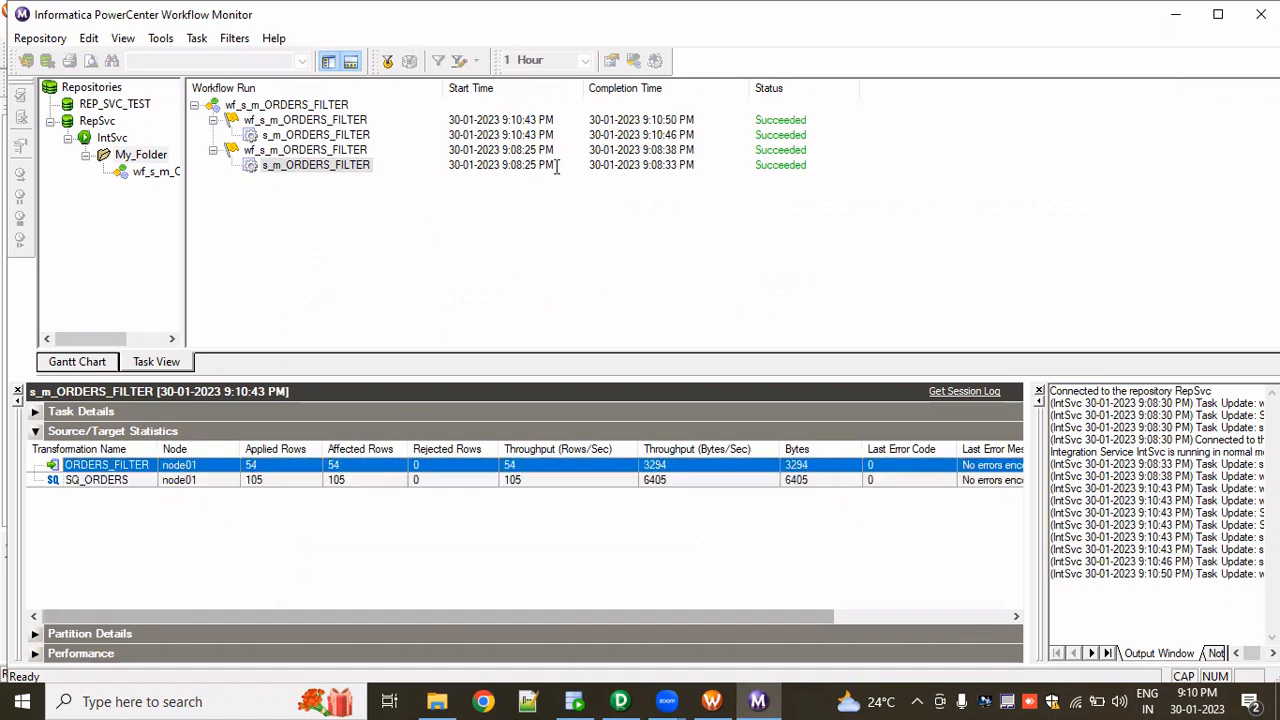
pyautogui.hotkey('alt', 'Tab')
pyautogui.click(249, 117)
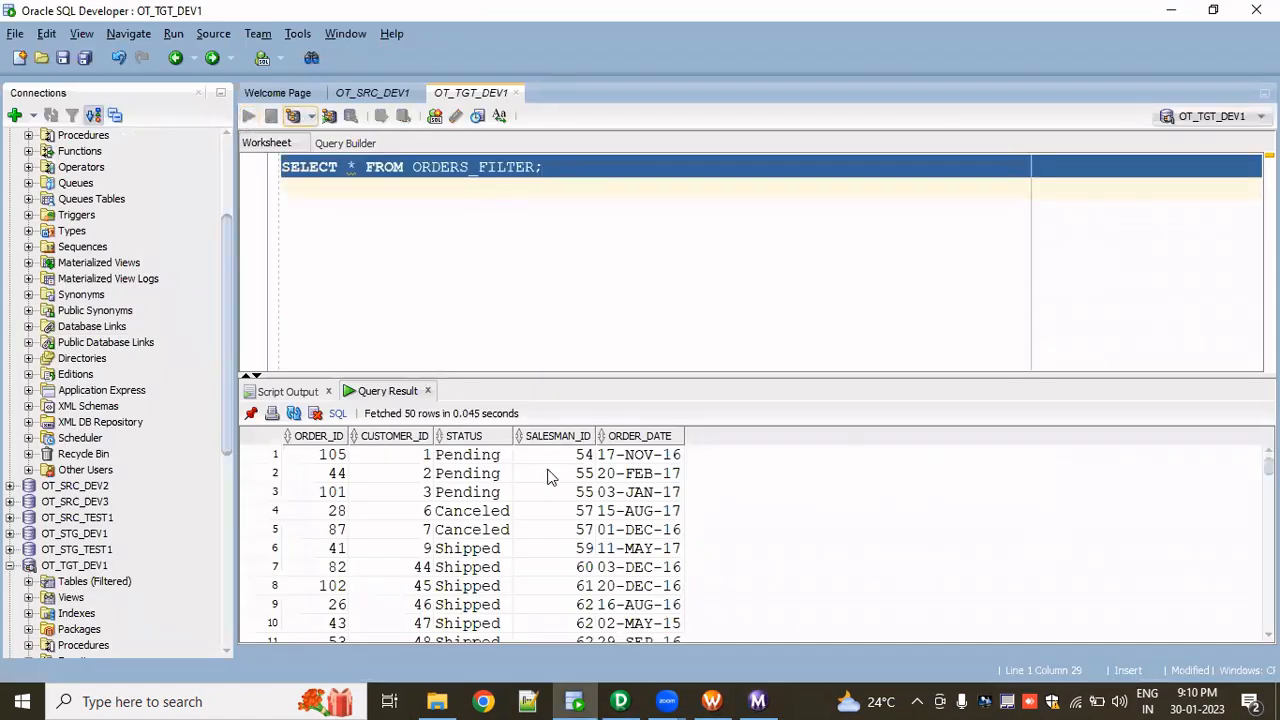
pyautogui.rightClick(535, 508)
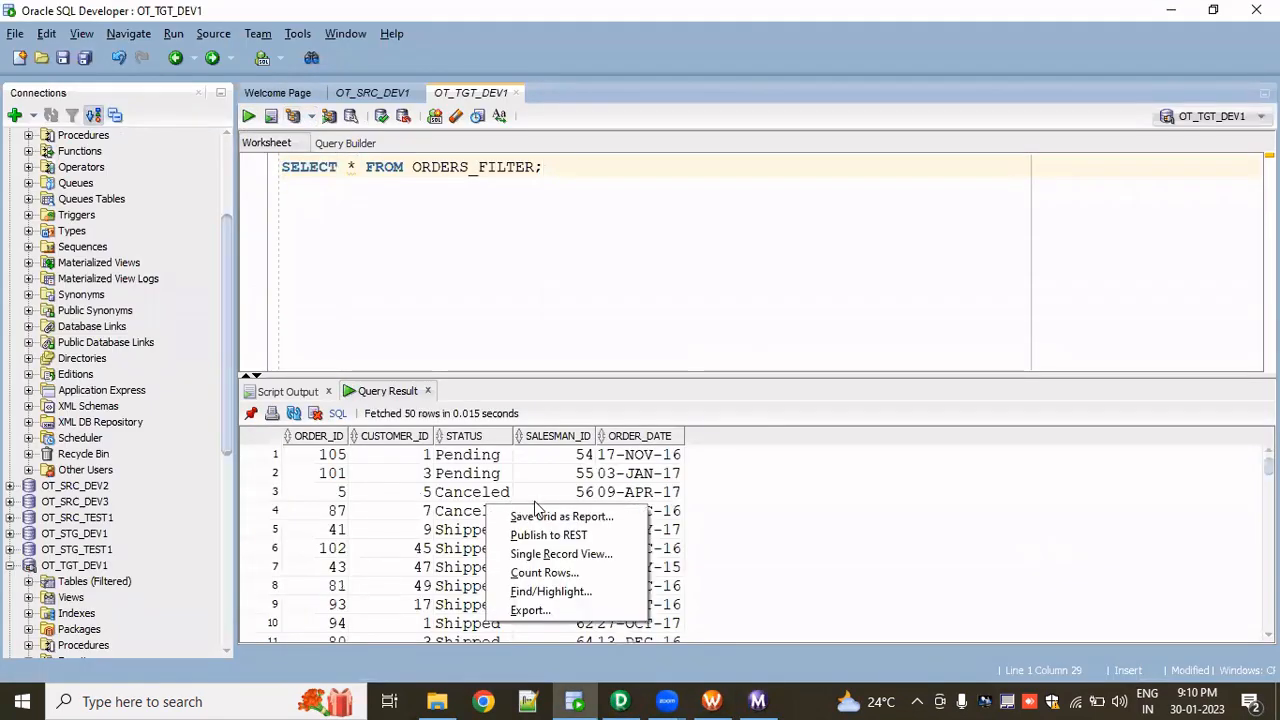
pyautogui.click(545, 573)
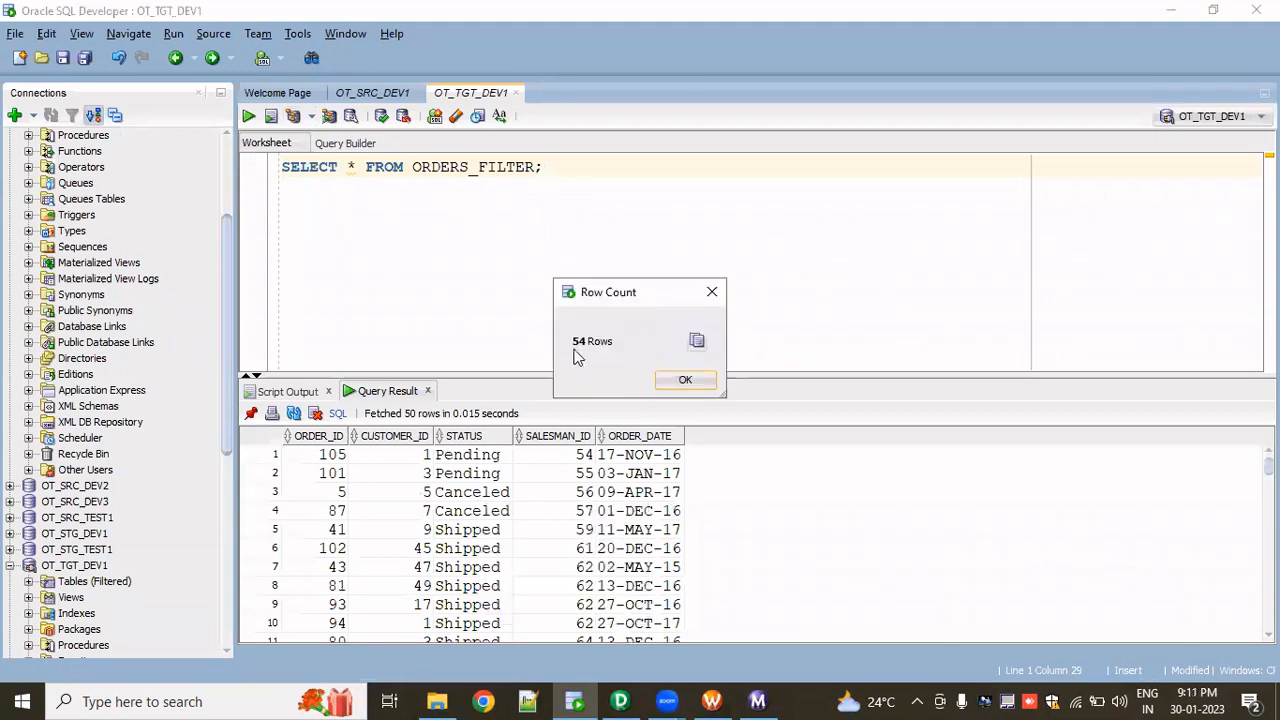
pyautogui.click(684, 383)
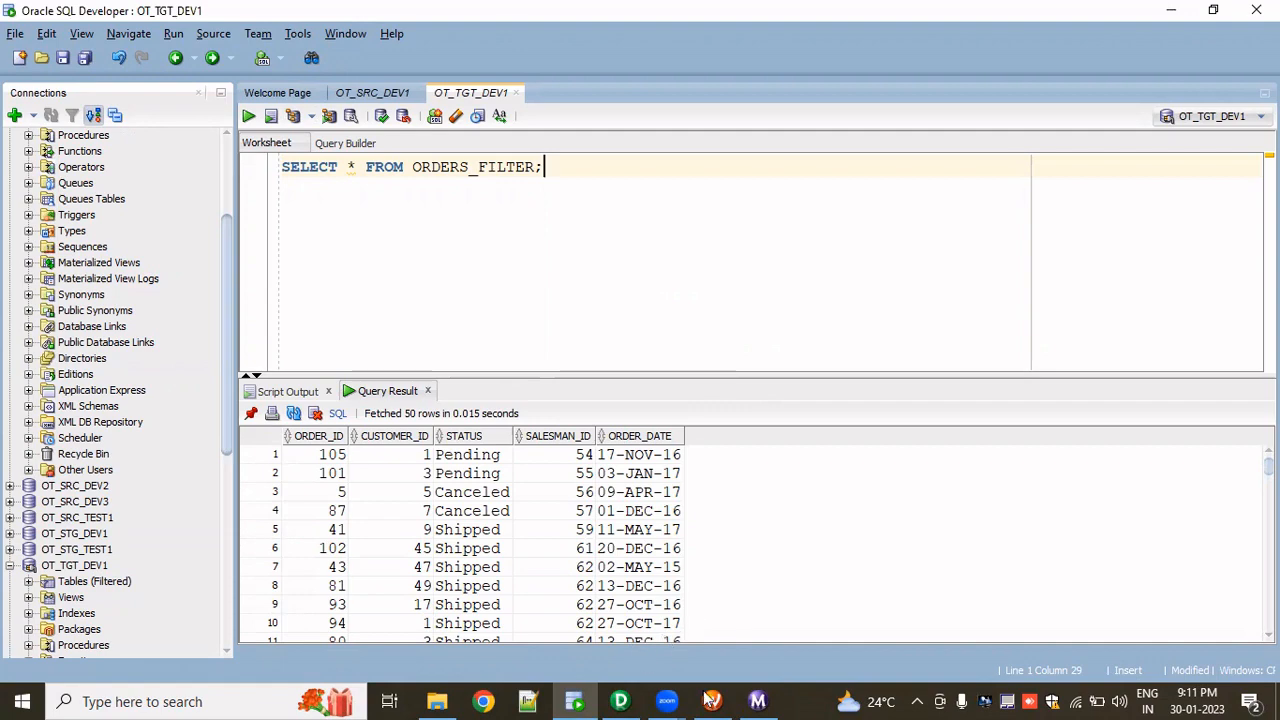
# - Open the fil_ORDERS_FILTER filter condition editor and replace the condition with STATUS<> using the STATUS port
pyautogui.click(620, 700)
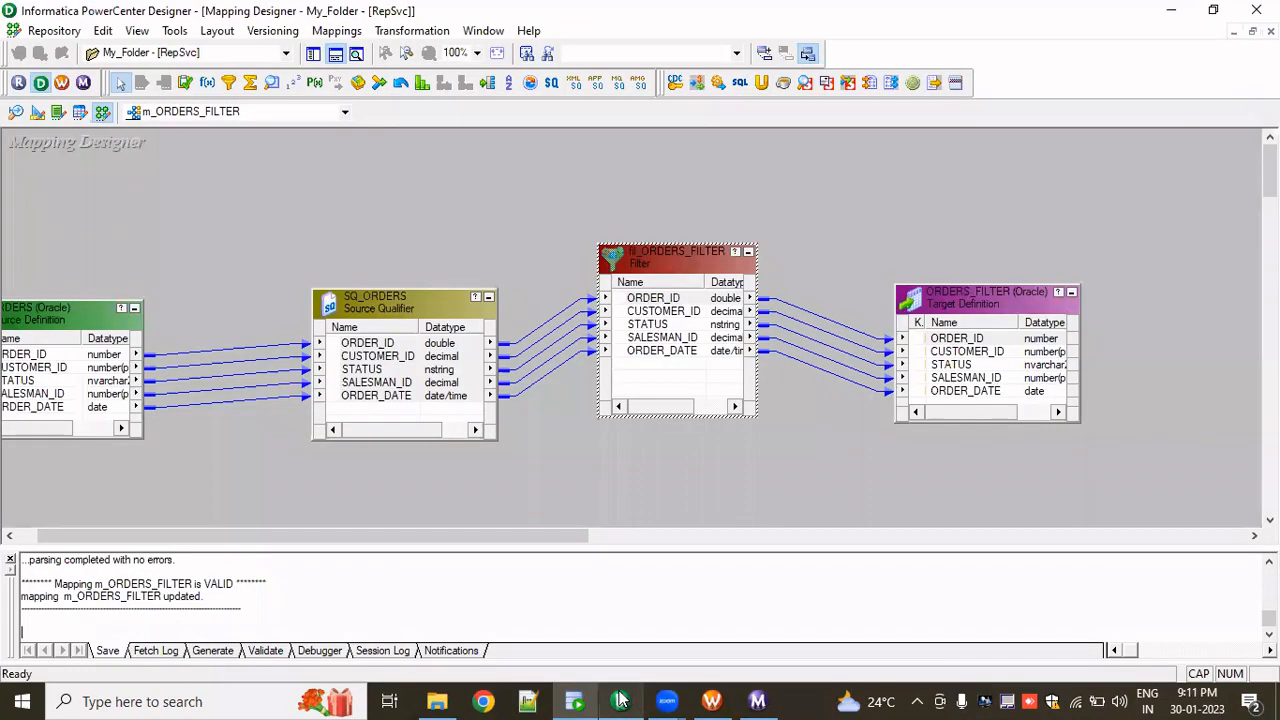
pyautogui.doubleClick(679, 345)
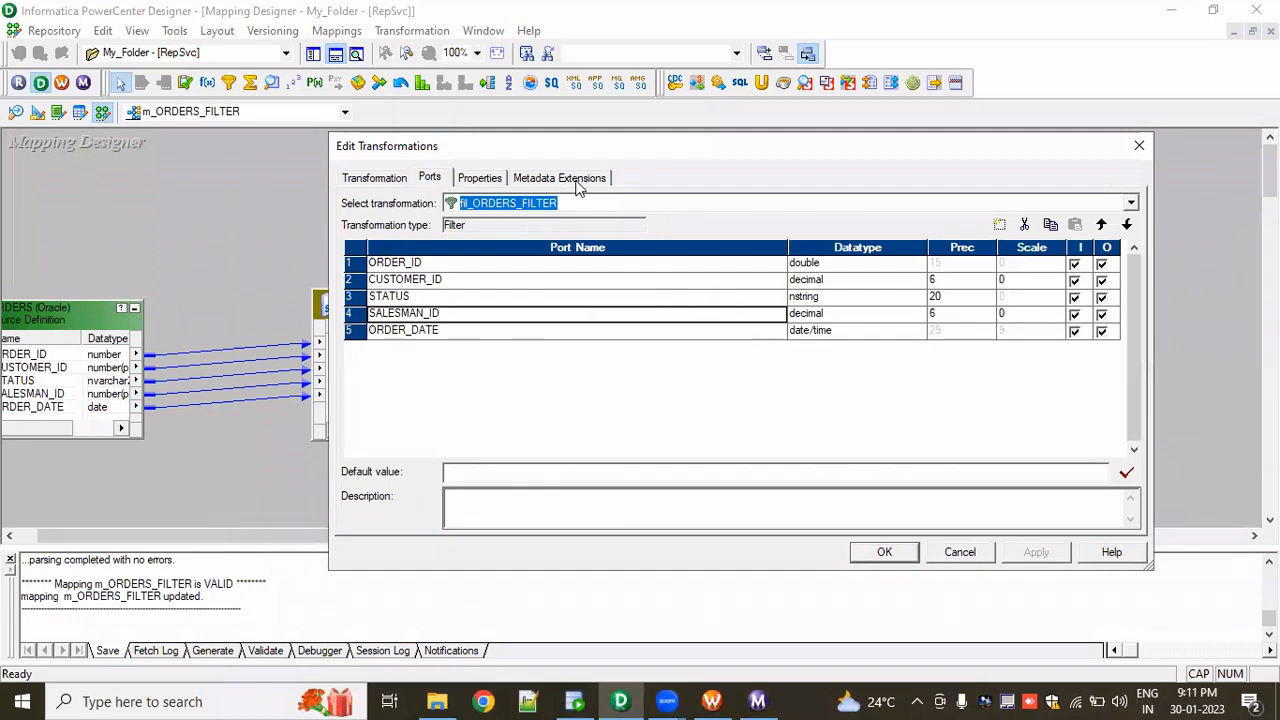
pyautogui.click(495, 180)
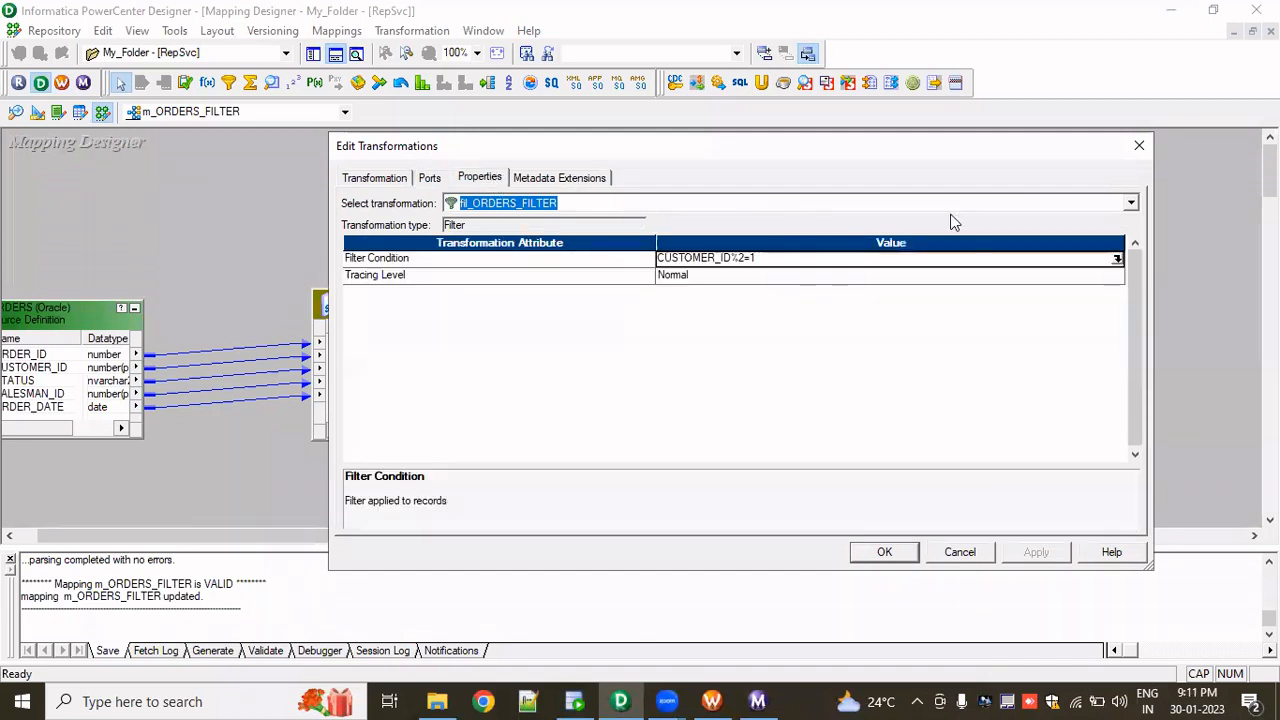
pyautogui.click(1117, 259)
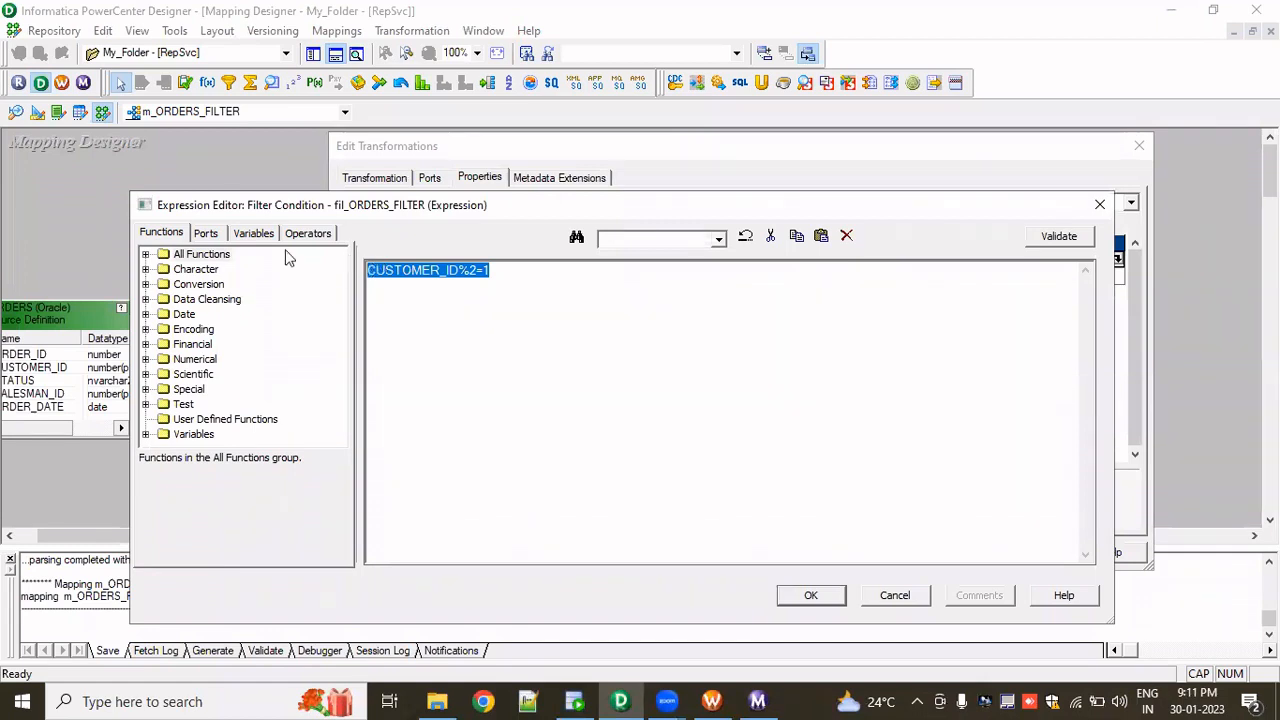
pyautogui.click(214, 232)
pyautogui.doubleClick(212, 302)
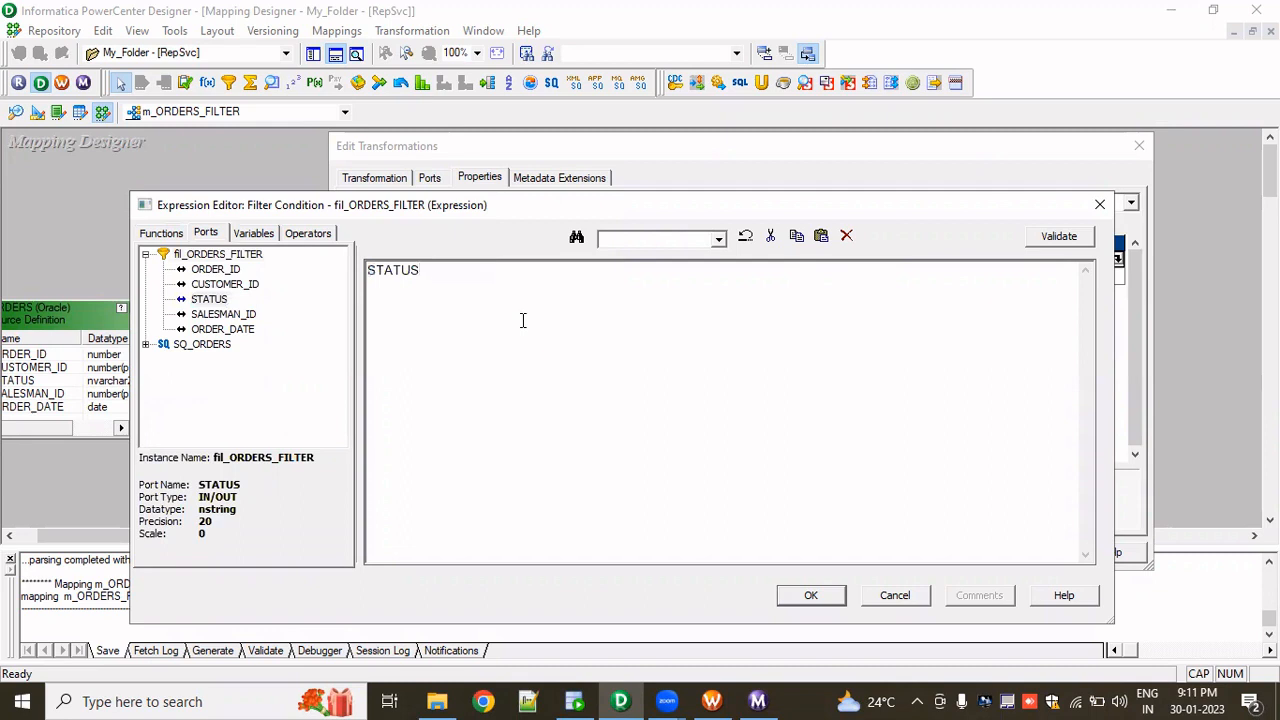
pyautogui.write('<?')
pyautogui.press('BackSpace')
pyautogui.write('>')
# - Check the STATUS values in the source orders query, then complete the condition as STATUS<>'Pending' AND STATUS<>'Shipped'
pyautogui.hotkey('alt', 'Tab')
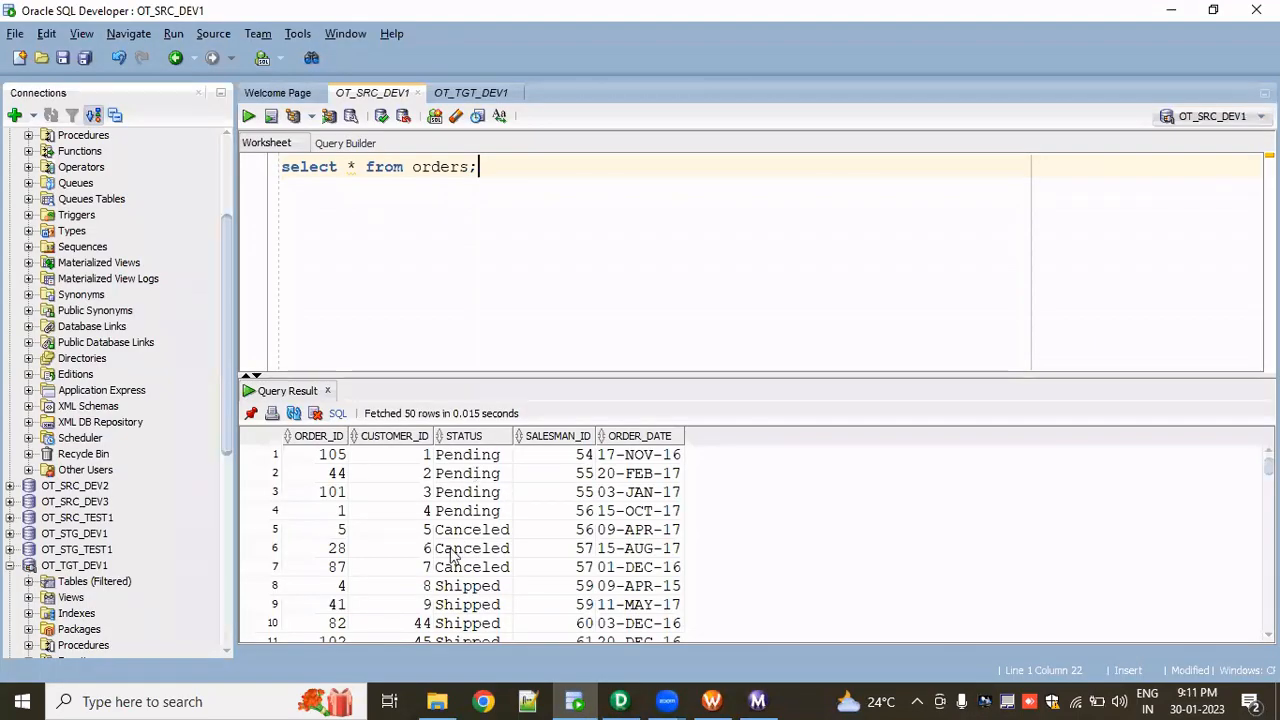
pyautogui.scroll(-1, 470, 567)
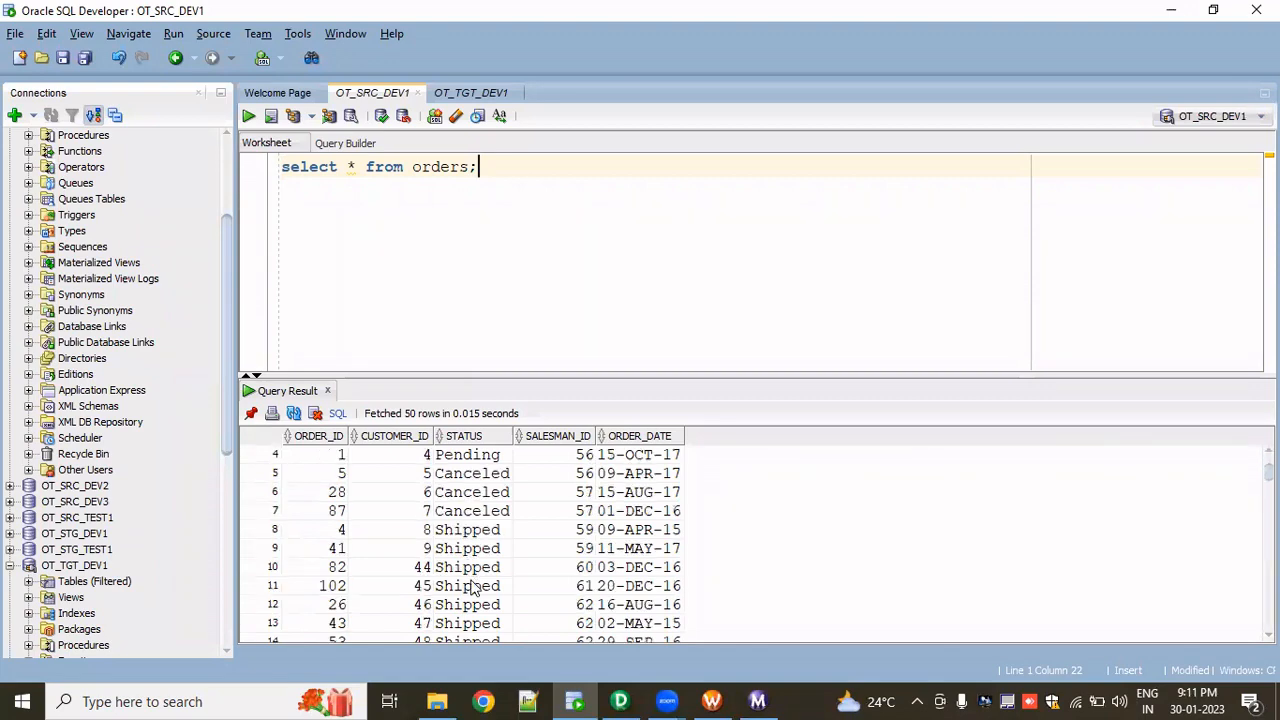
pyautogui.scroll(1, 473, 580)
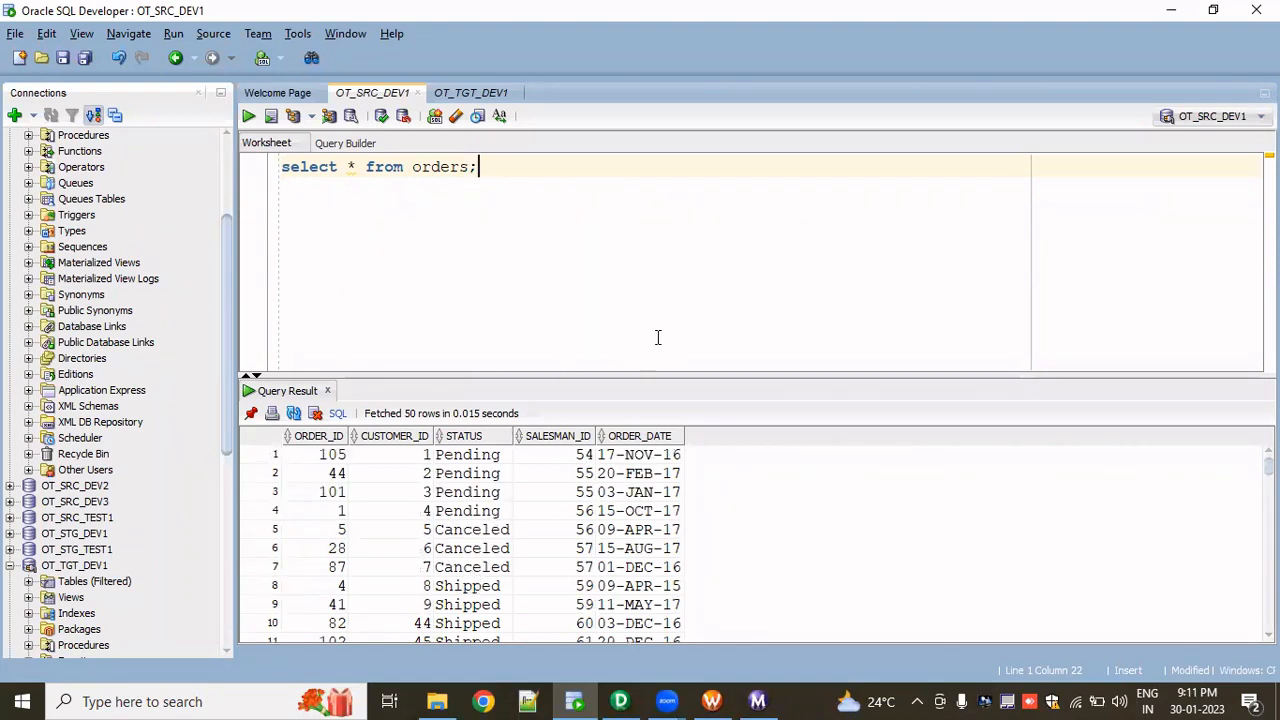
pyautogui.hotkey('alt', 'Tab')
pyautogui.write("'")
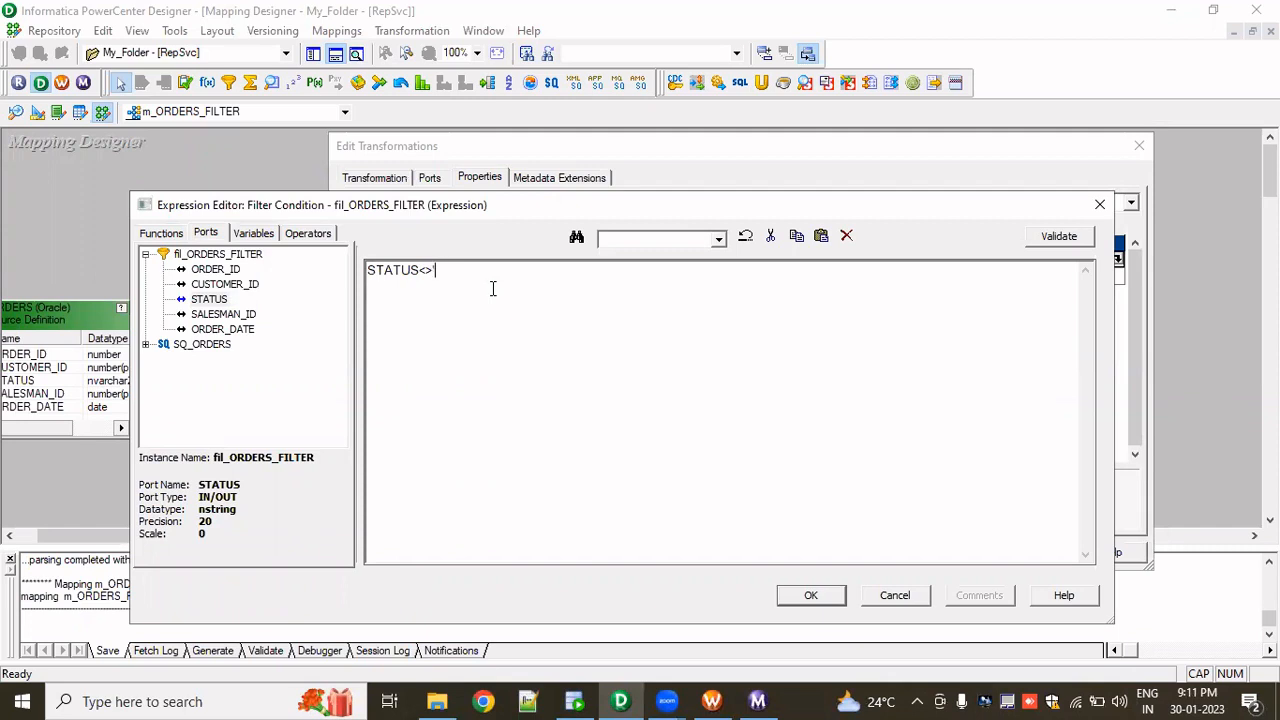
pyautogui.write('Pending')
pyautogui.write("' AND")
pyautogui.doubleClick(212, 300)
pyautogui.write("<>'Ship")
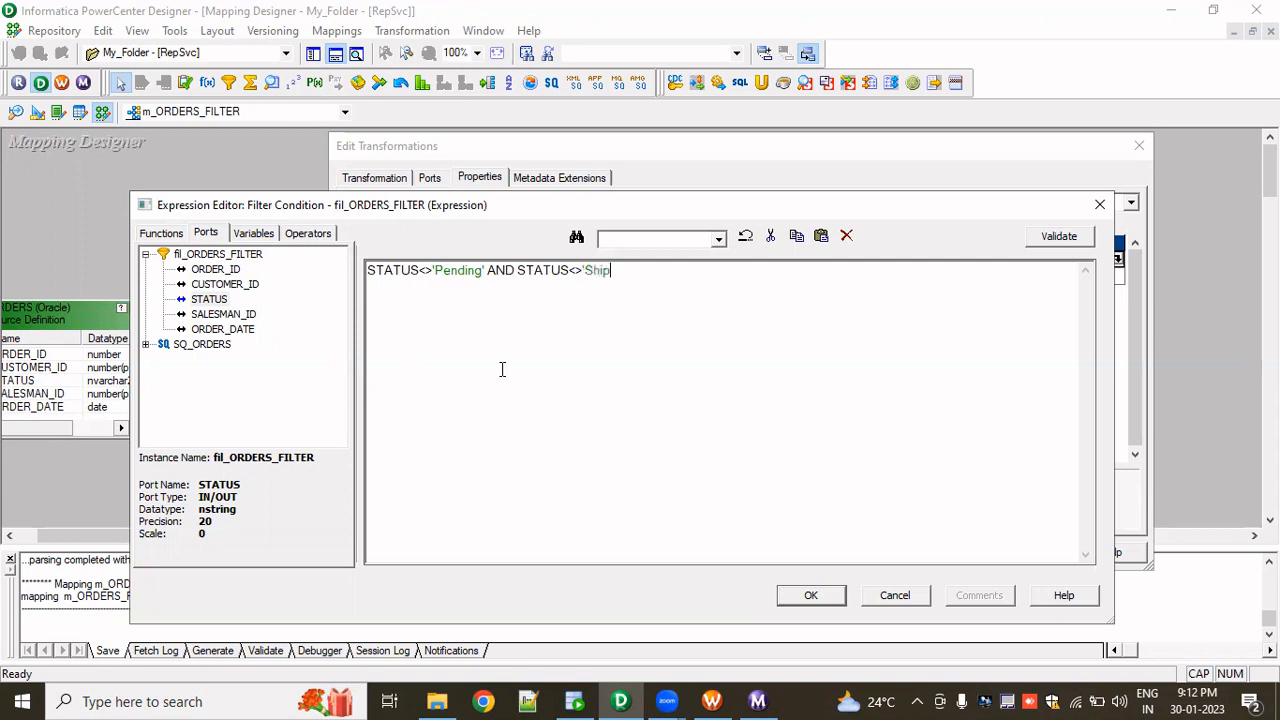
pyautogui.write("ped'")
# - Validate the new filter condition, apply it to the filter transformation, and save the mapping
pyautogui.click(1063, 238)
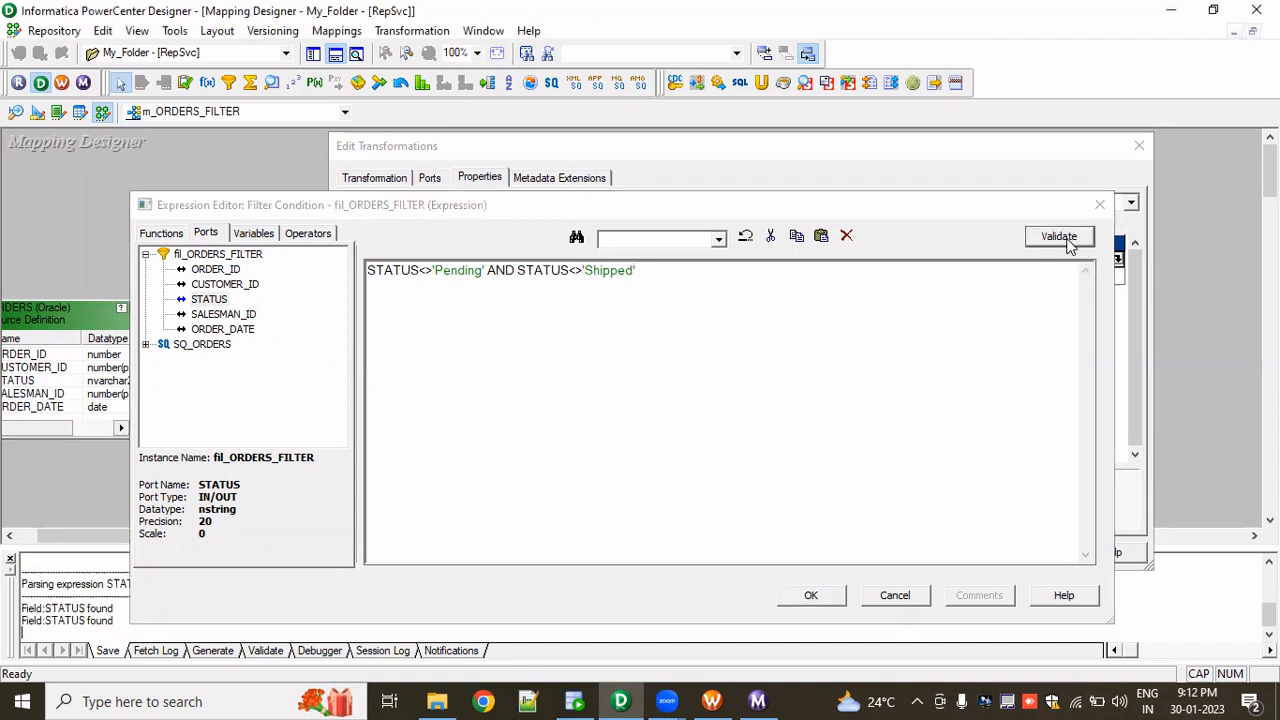
pyautogui.click(686, 390)
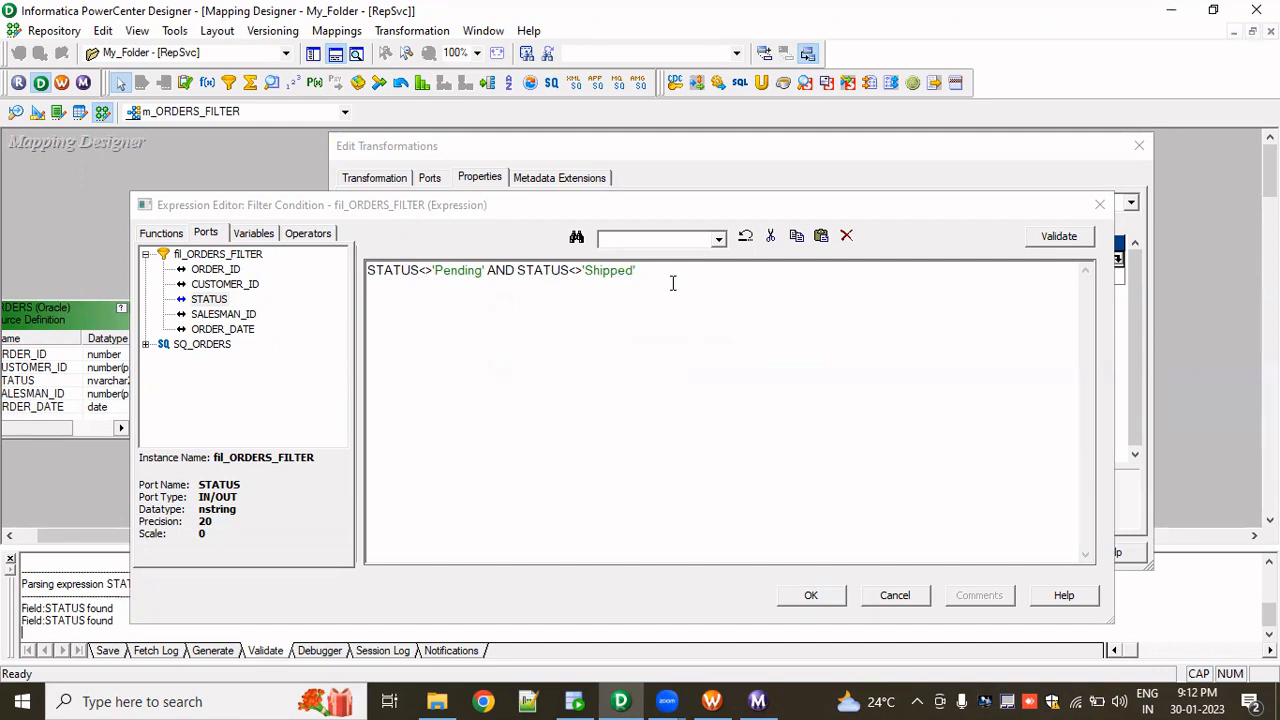
pyautogui.click(1059, 238)
pyautogui.click(689, 458)
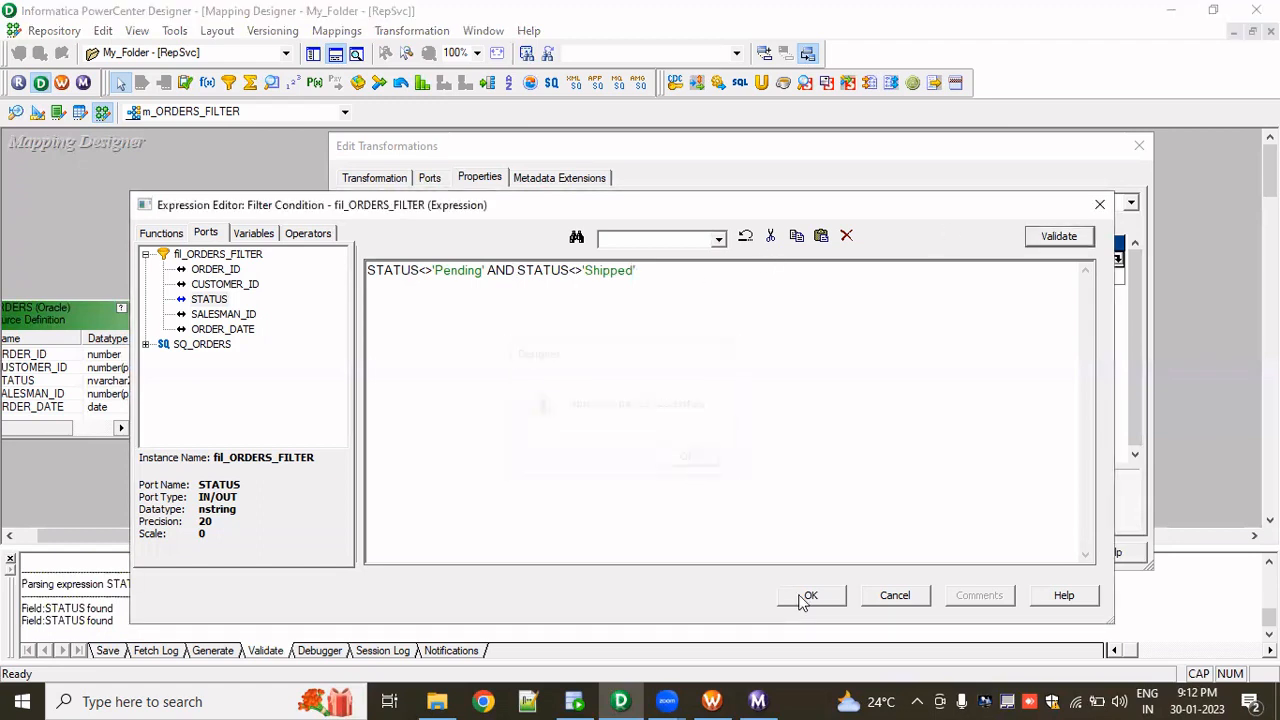
pyautogui.click(811, 595)
pyautogui.click(896, 560)
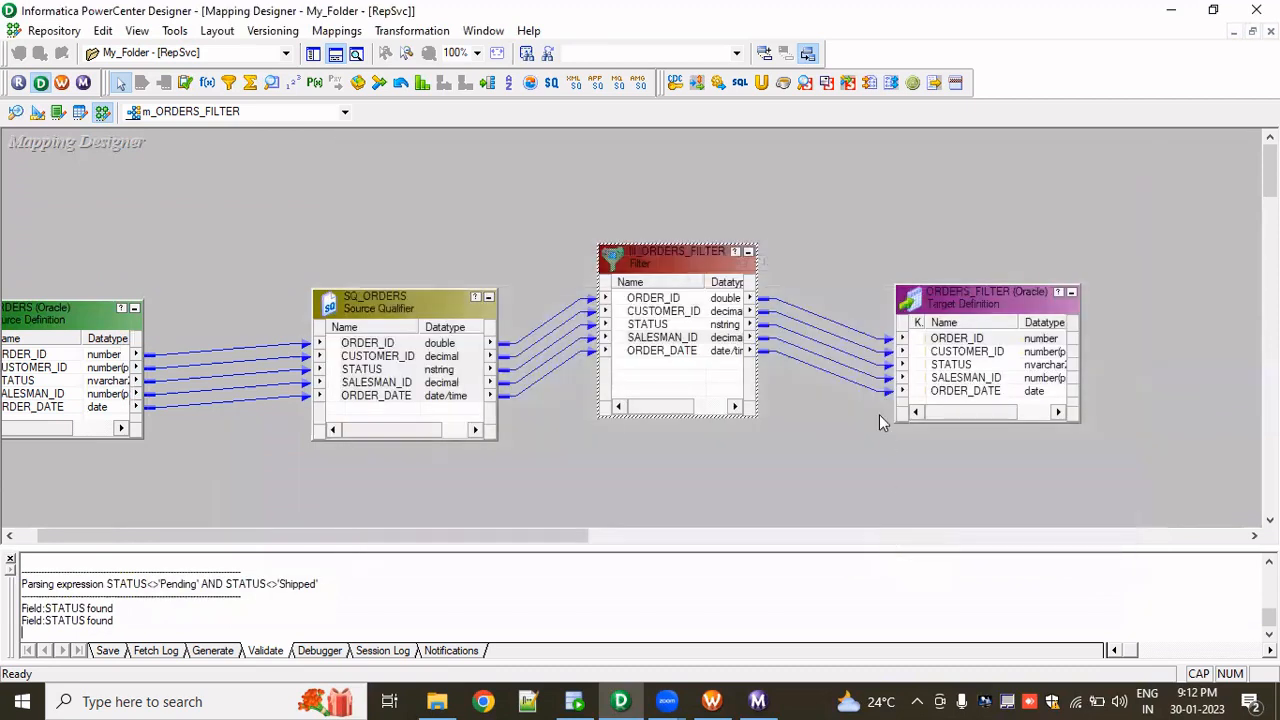
pyautogui.hotkey('ctrl', 's')
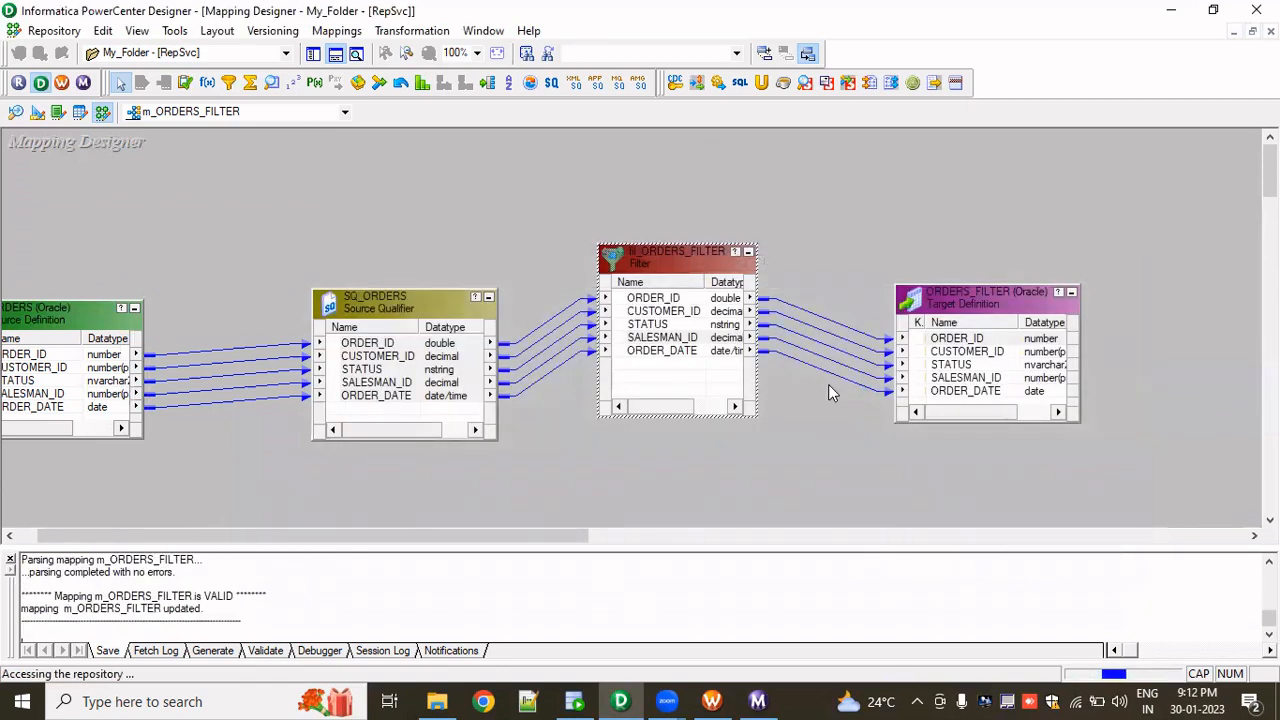
# - Start the wf_s_m_ORDERS_FILTER workflow again and view the new session run's source/target statistics
pyautogui.hotkey('alt', 'Tab')
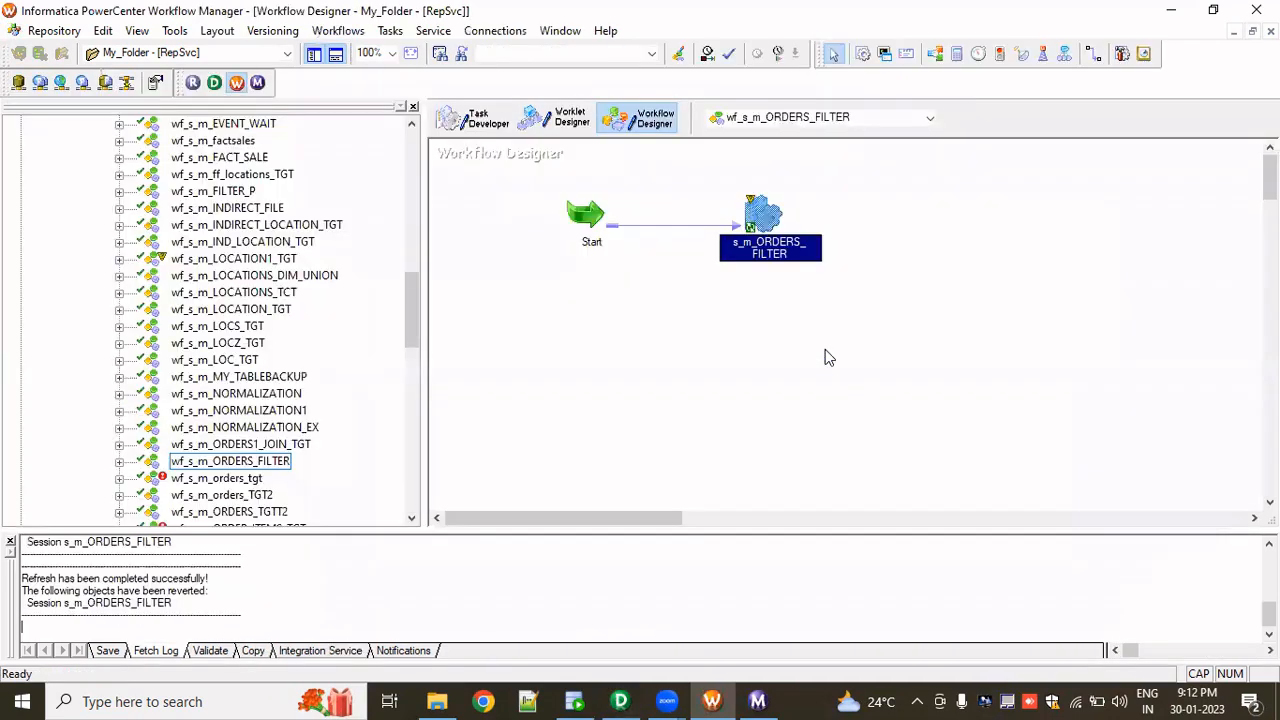
pyautogui.rightClick(850, 298)
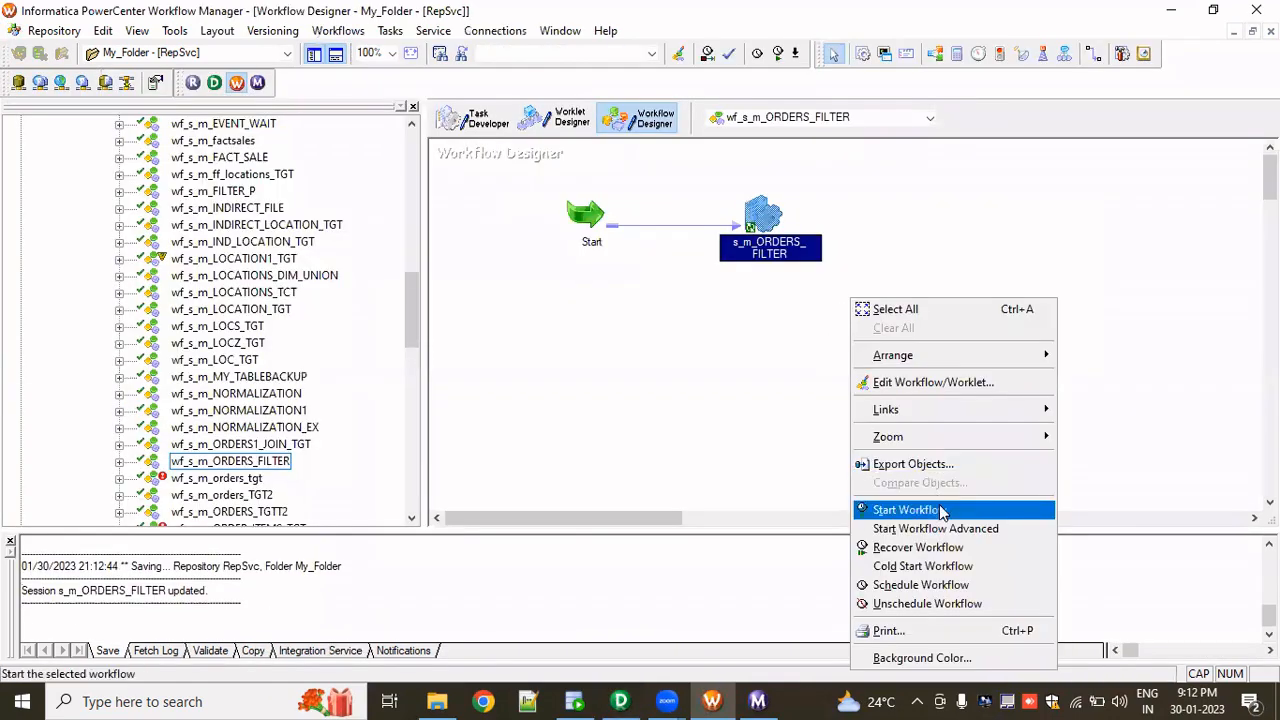
pyautogui.click(940, 511)
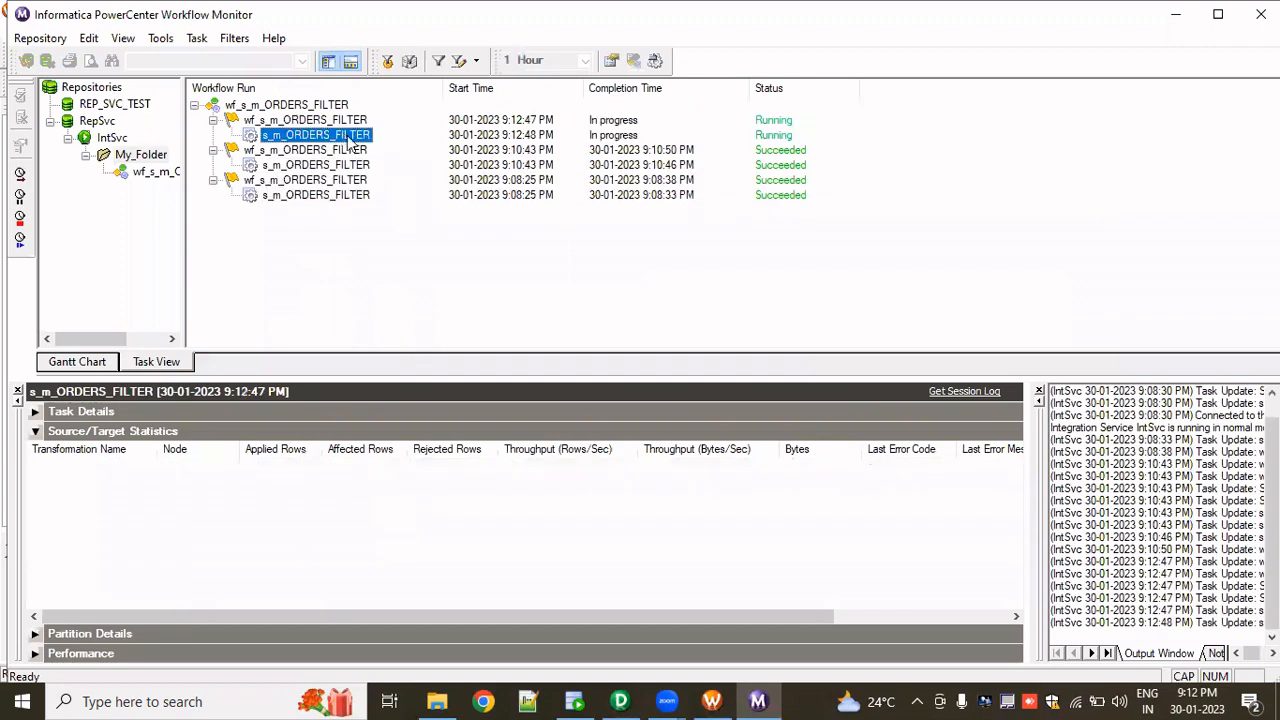
pyautogui.rightClick(340, 132)
pyautogui.click(403, 385)
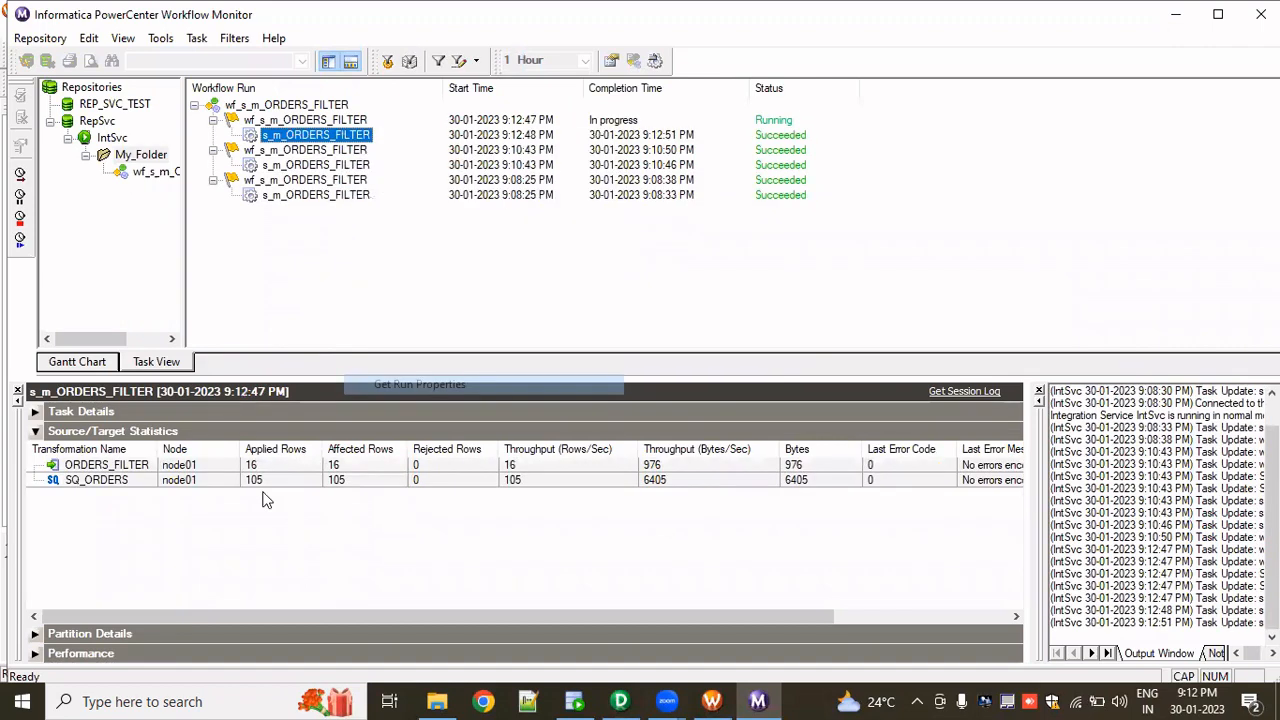
pyautogui.click(260, 468)
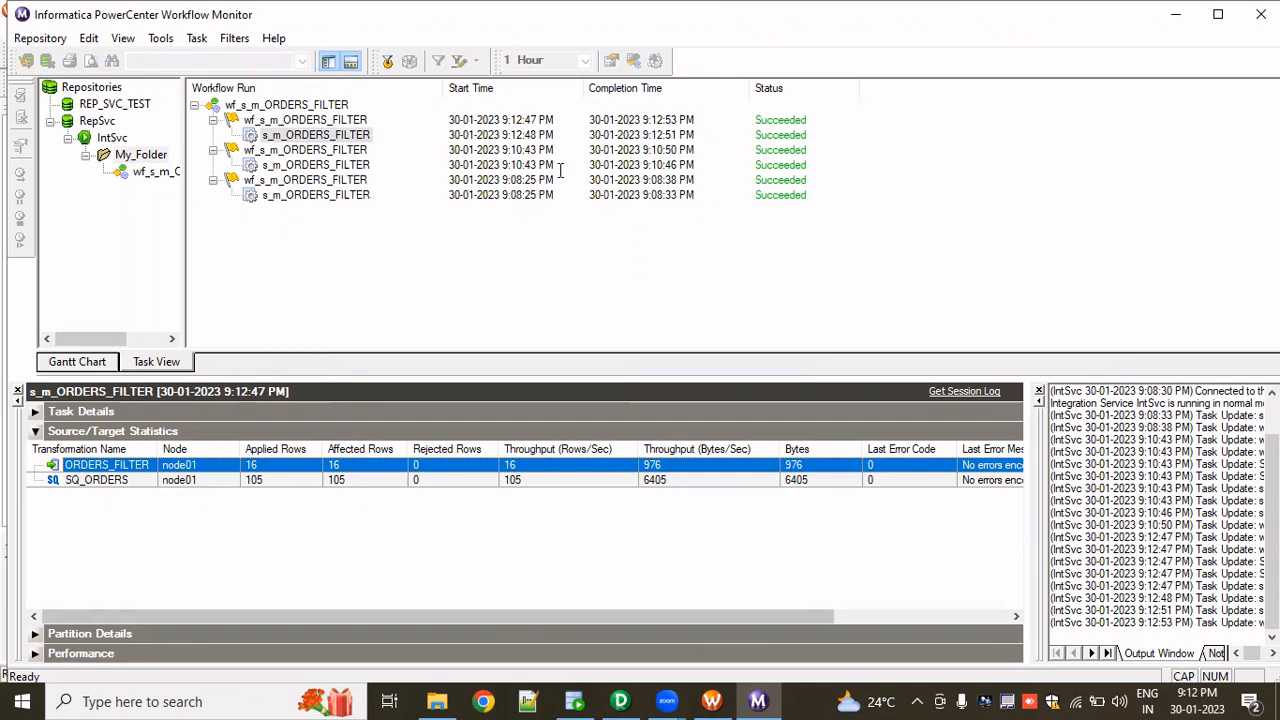
# - Rerun the ORDERS_FILTER query in the target connection and review the returned rows
pyautogui.hotkey('alt', 'Tab')
pyautogui.hotkey('ctrl', 'a')
pyautogui.hotkey('ctrl', 'Return')
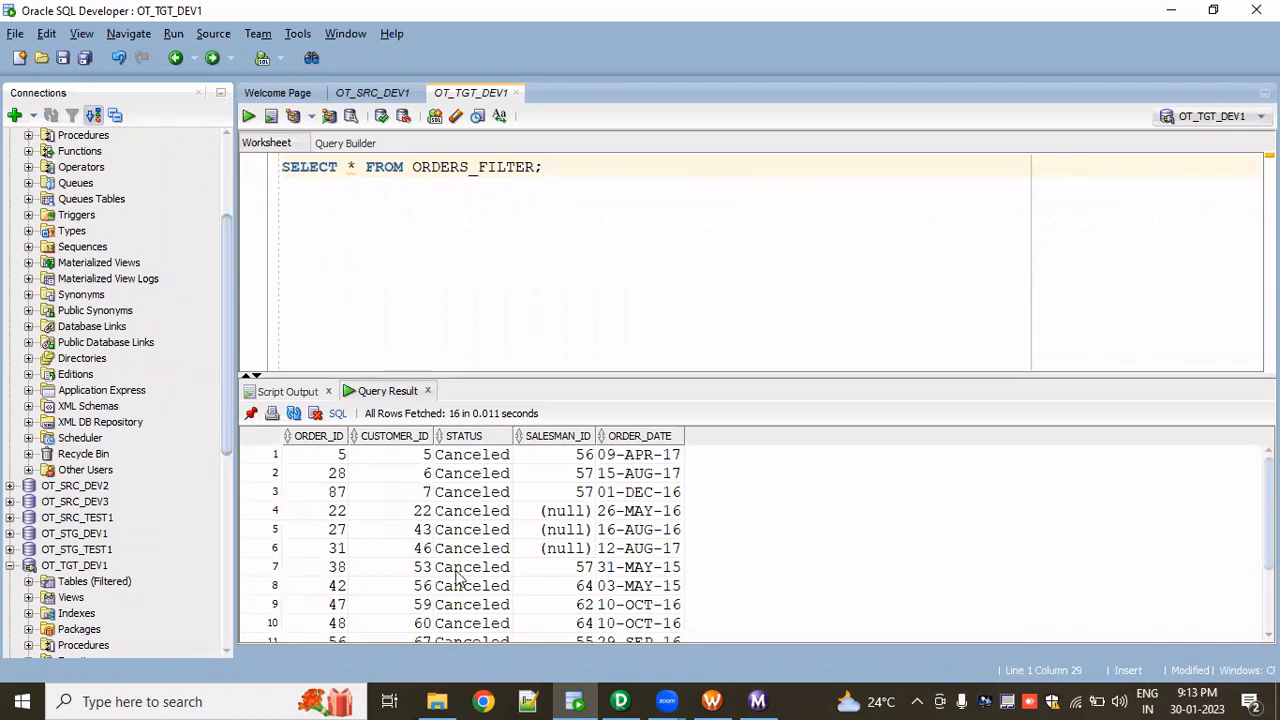
pyautogui.scroll(-2, 460, 580)
pyautogui.scroll(2, 460, 580)
# - Open the filter transformation's condition and replace it with SUBSTR(STATUS,1,1)<>'P'
pyautogui.hotkey('alt', 'Tab')
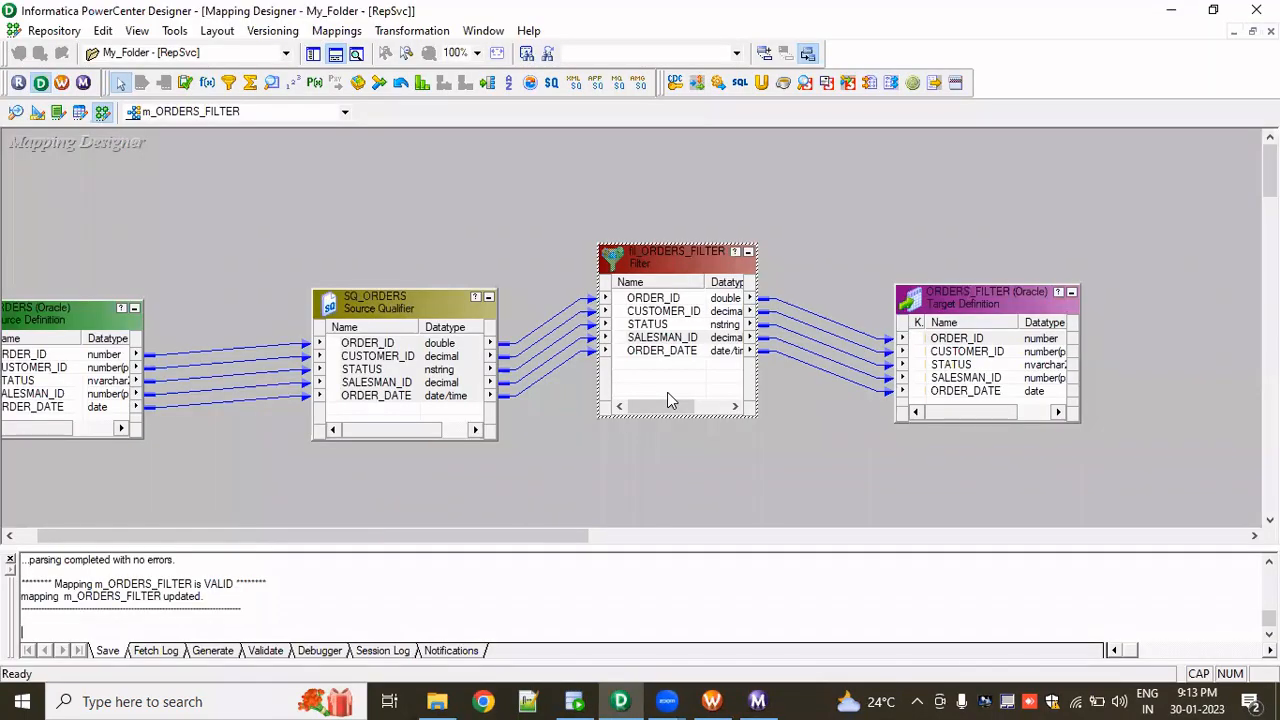
pyautogui.doubleClick(665, 350)
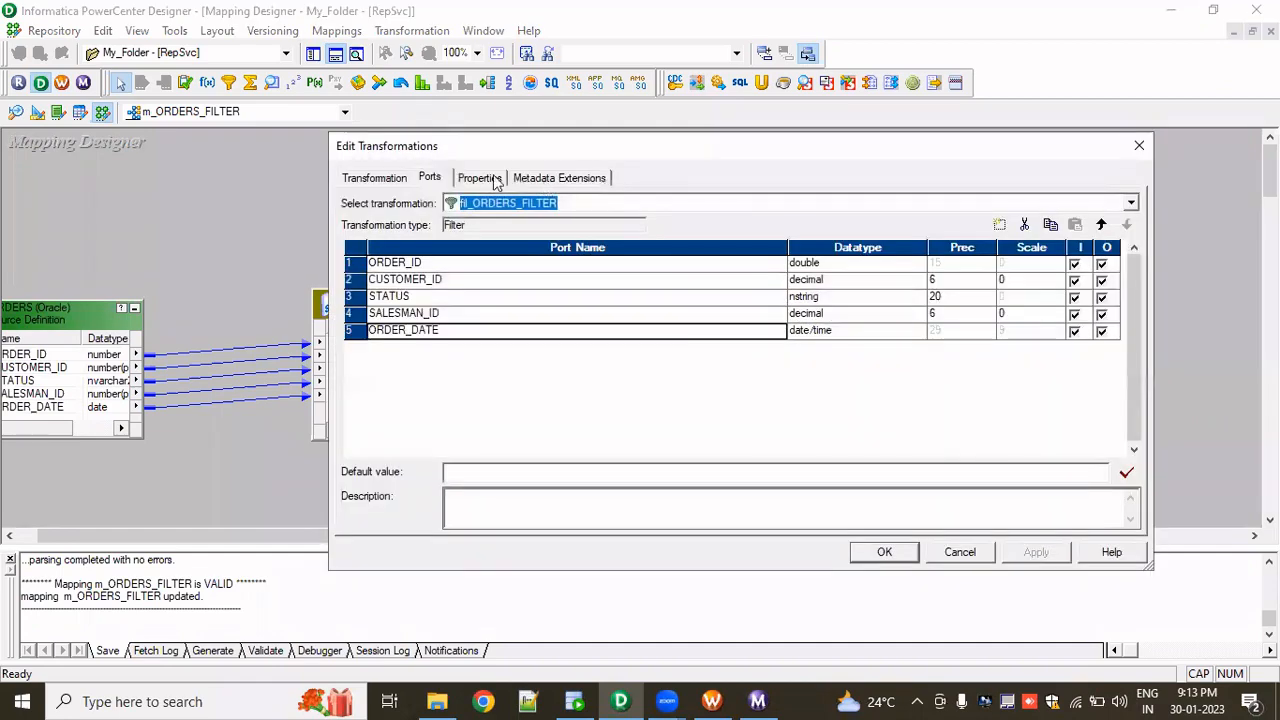
pyautogui.click(479, 178)
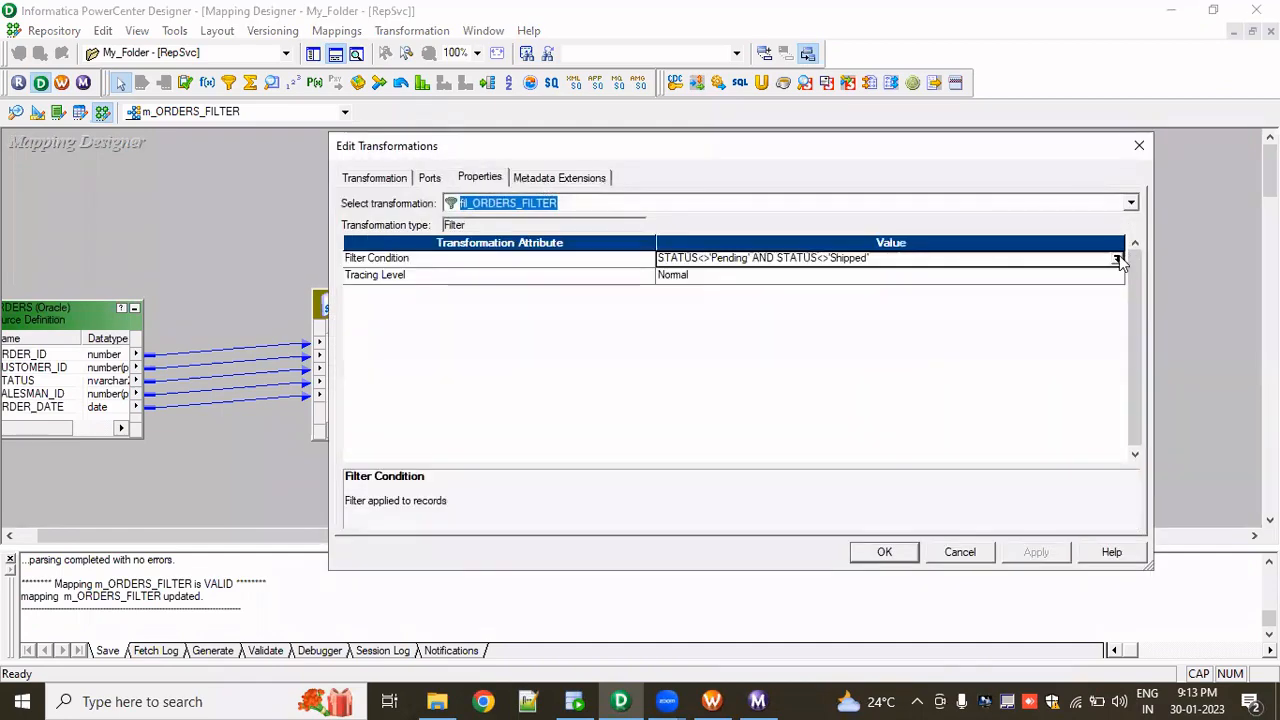
pyautogui.click(1124, 262)
pyautogui.hotkey('ctrl', 'a')
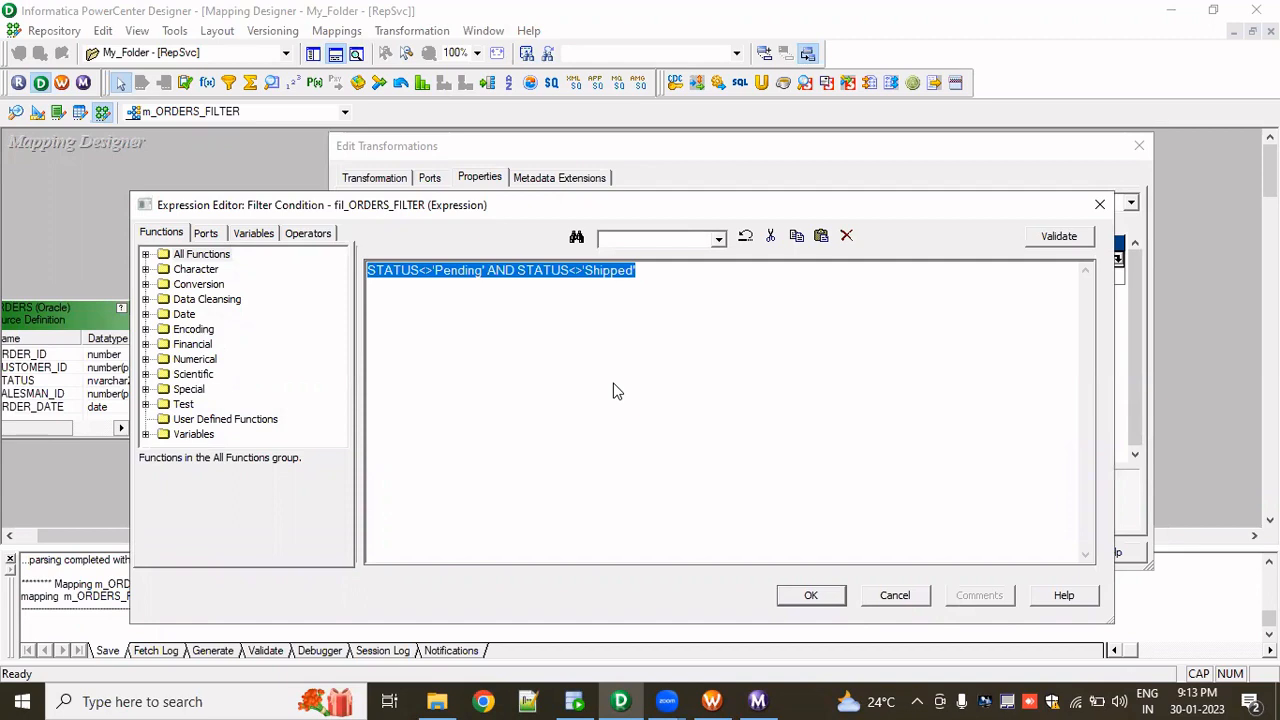
pyautogui.write('SUB')
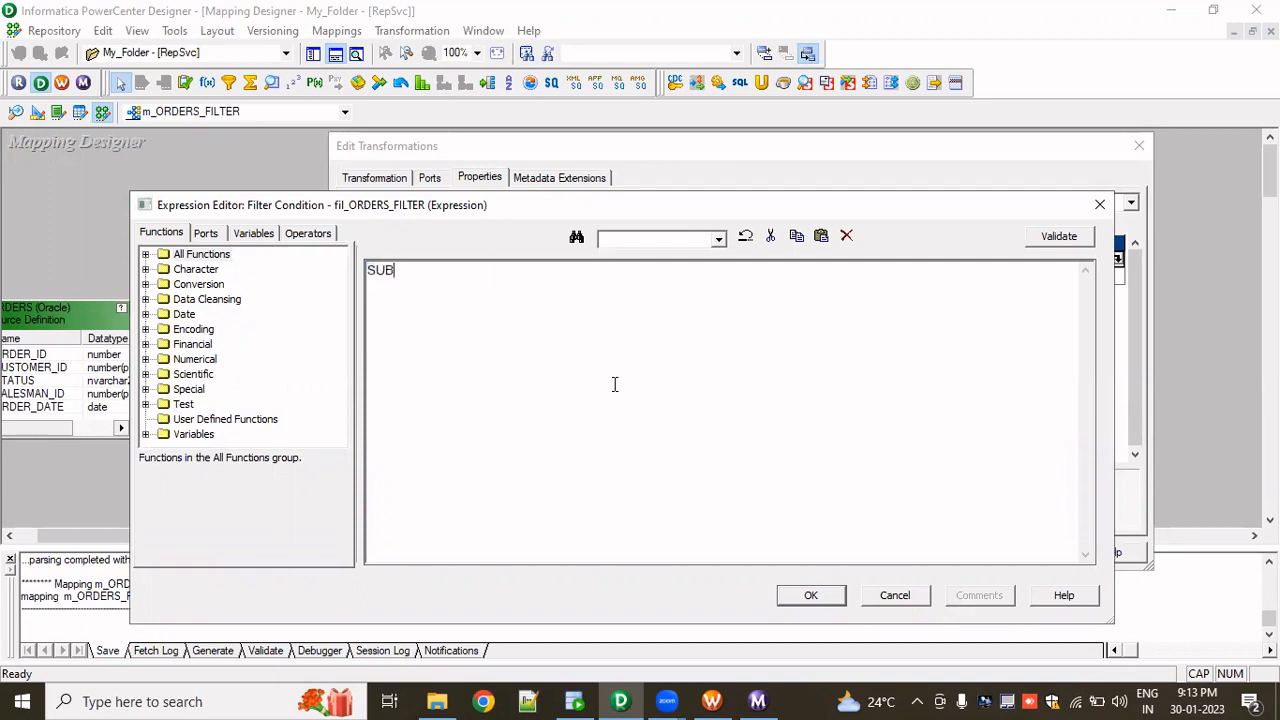
pyautogui.write('STR()')
pyautogui.click(214, 238)
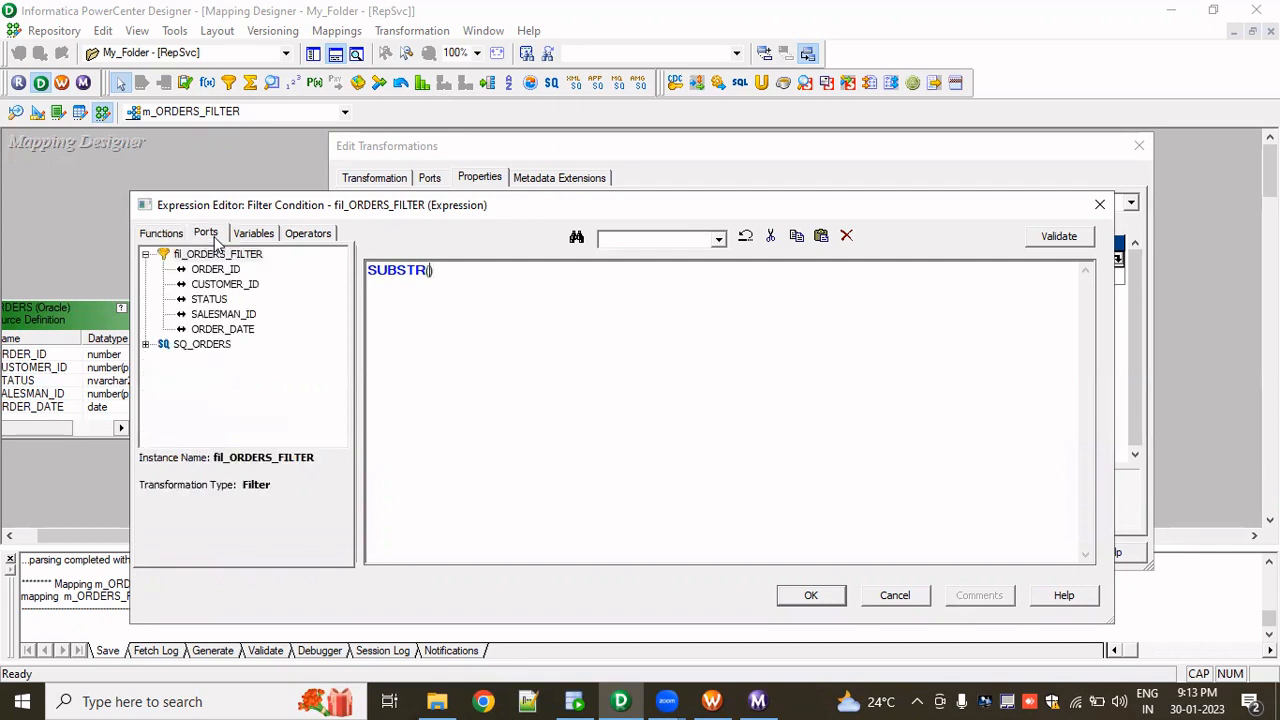
pyautogui.doubleClick(209, 300)
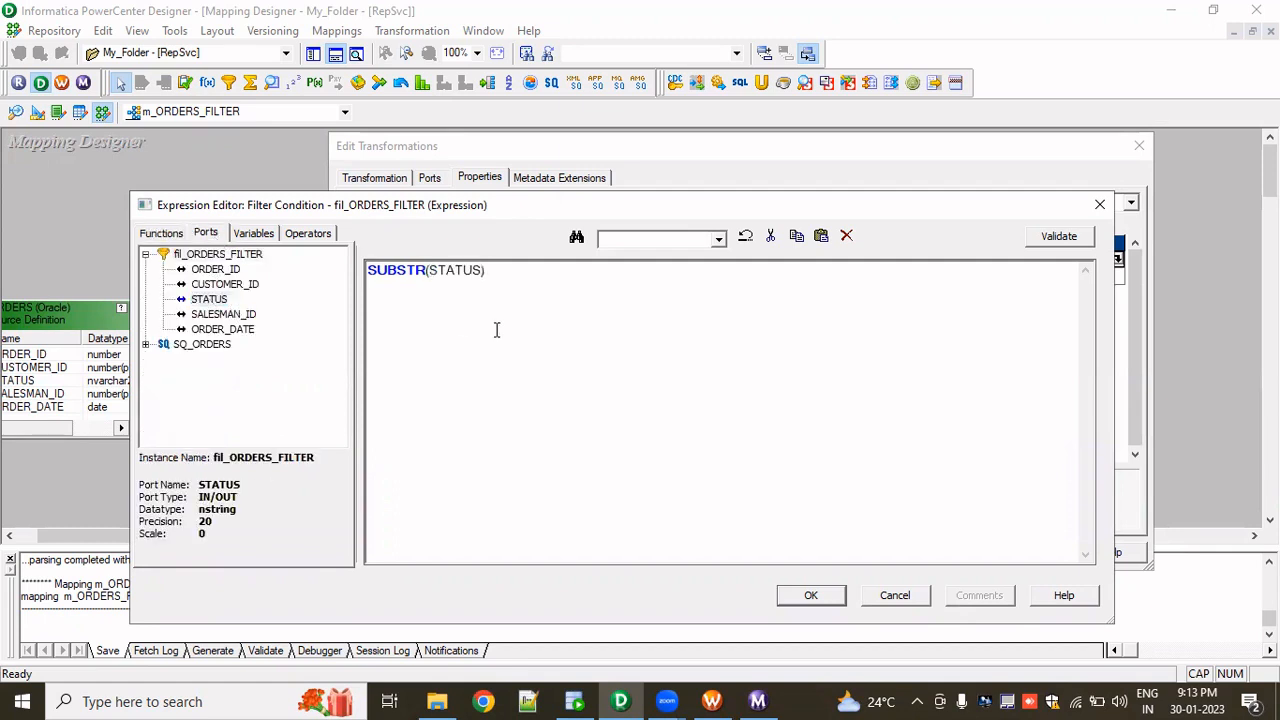
pyautogui.scroll(1, 496, 330)
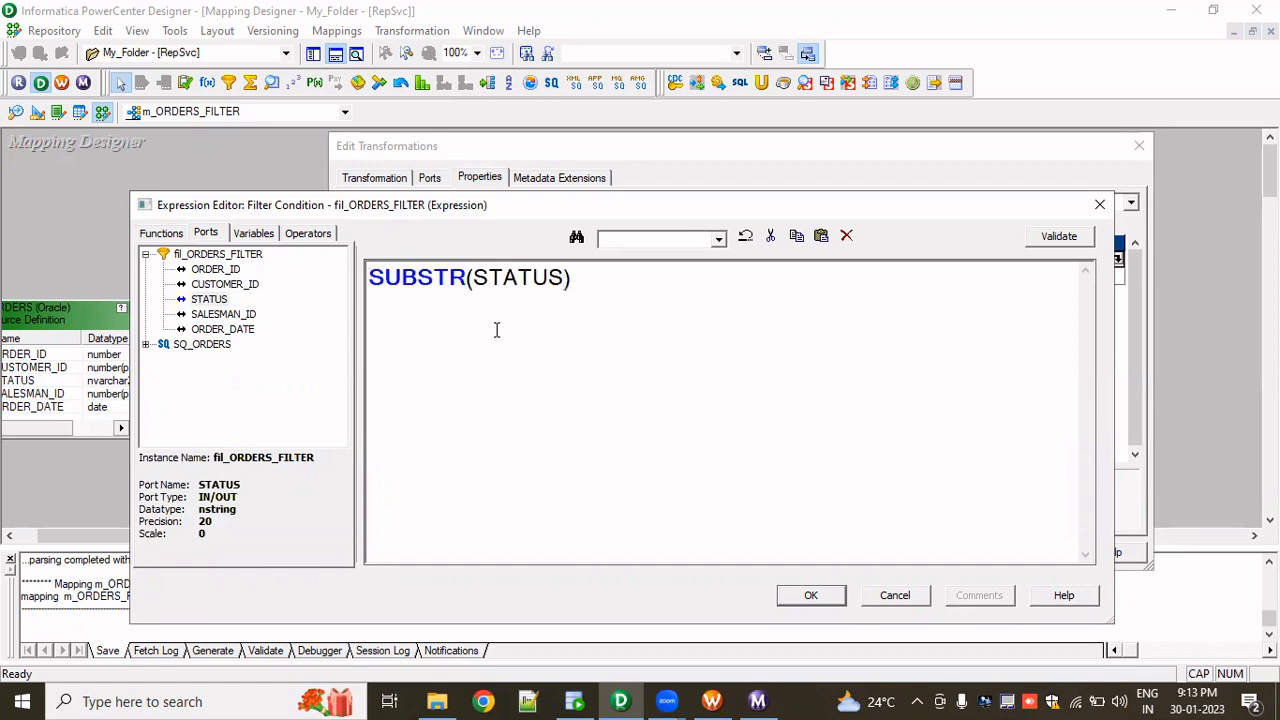
pyautogui.write(',1,1')
pyautogui.write('<>')
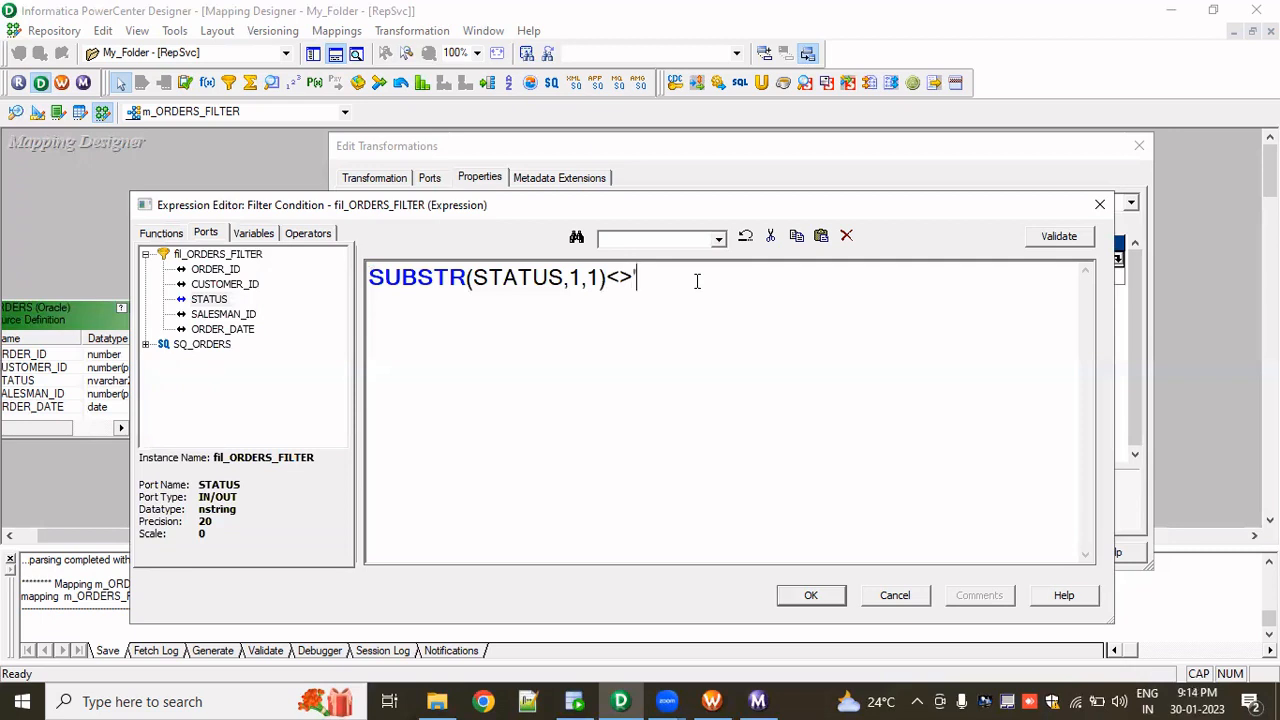
pyautogui.write("'P")
# - Validate the SUBSTR condition, apply it to the filter transformation, and save the mapping
pyautogui.moveTo(474, 279); pyautogui.dragTo(564, 281)
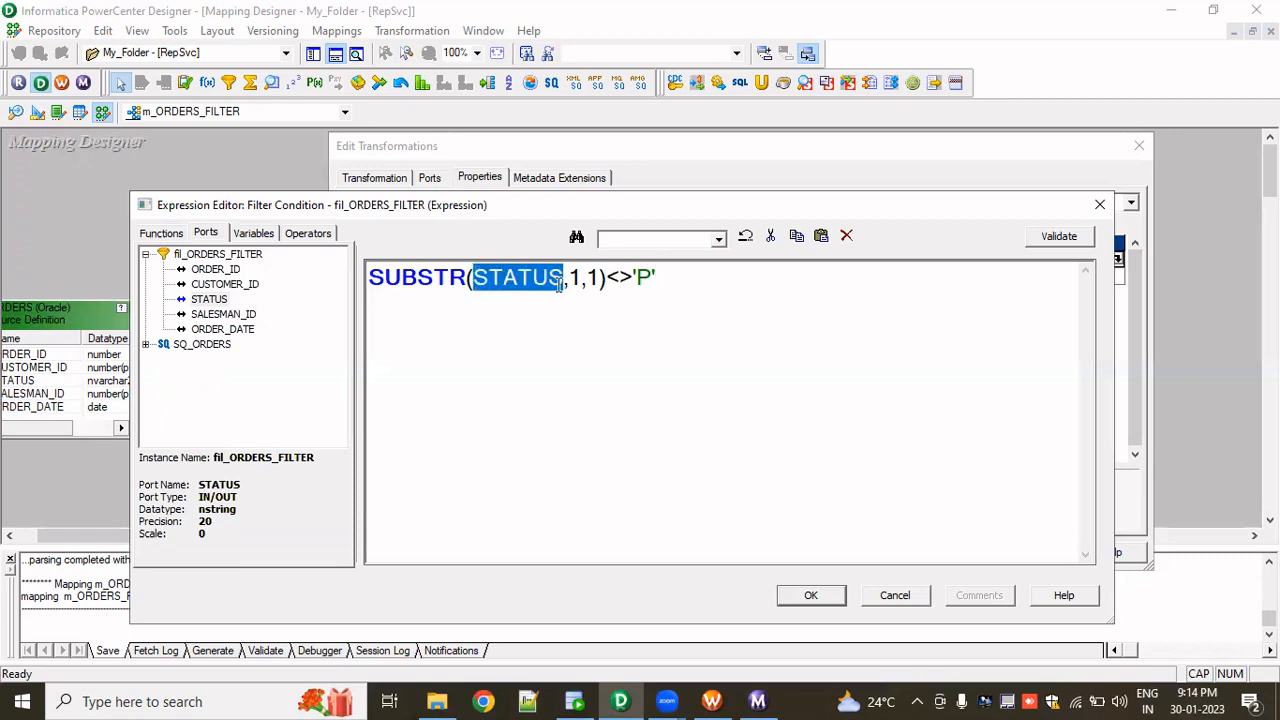
pyautogui.doubleClick(645, 279)
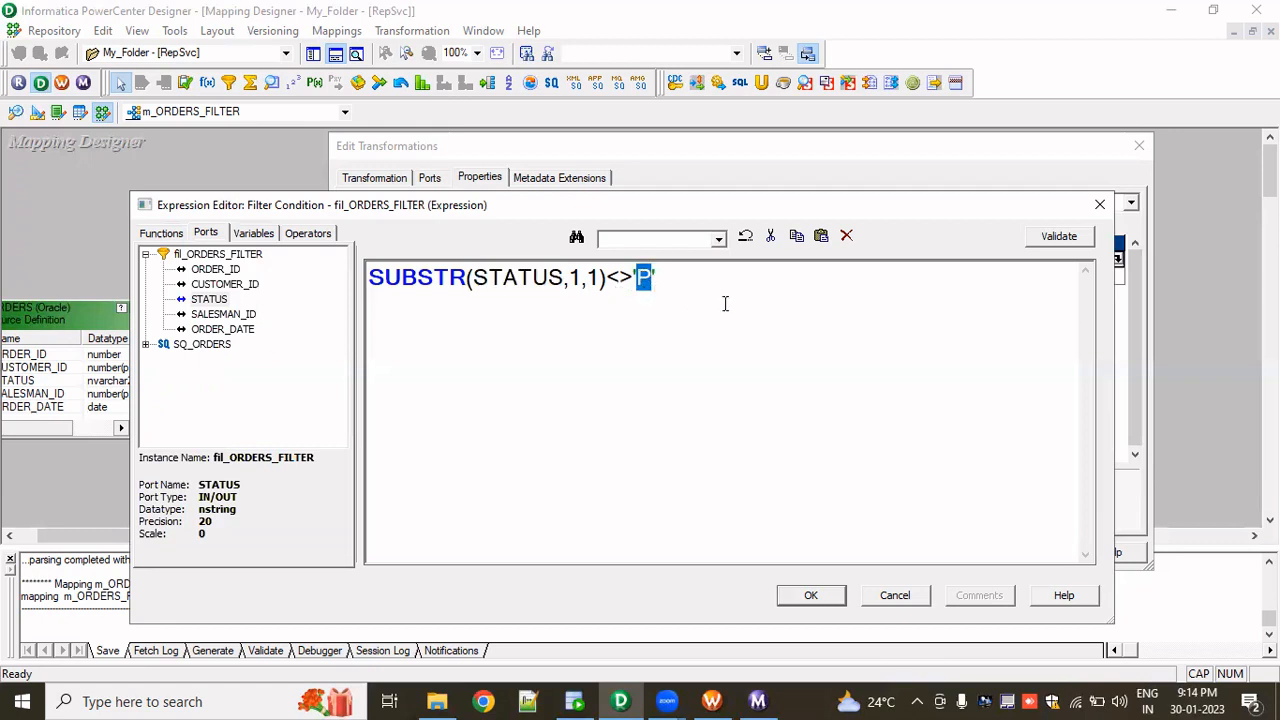
pyautogui.click(650, 283)
pyautogui.doubleClick(647, 279)
pyautogui.click(952, 264)
pyautogui.click(1058, 236)
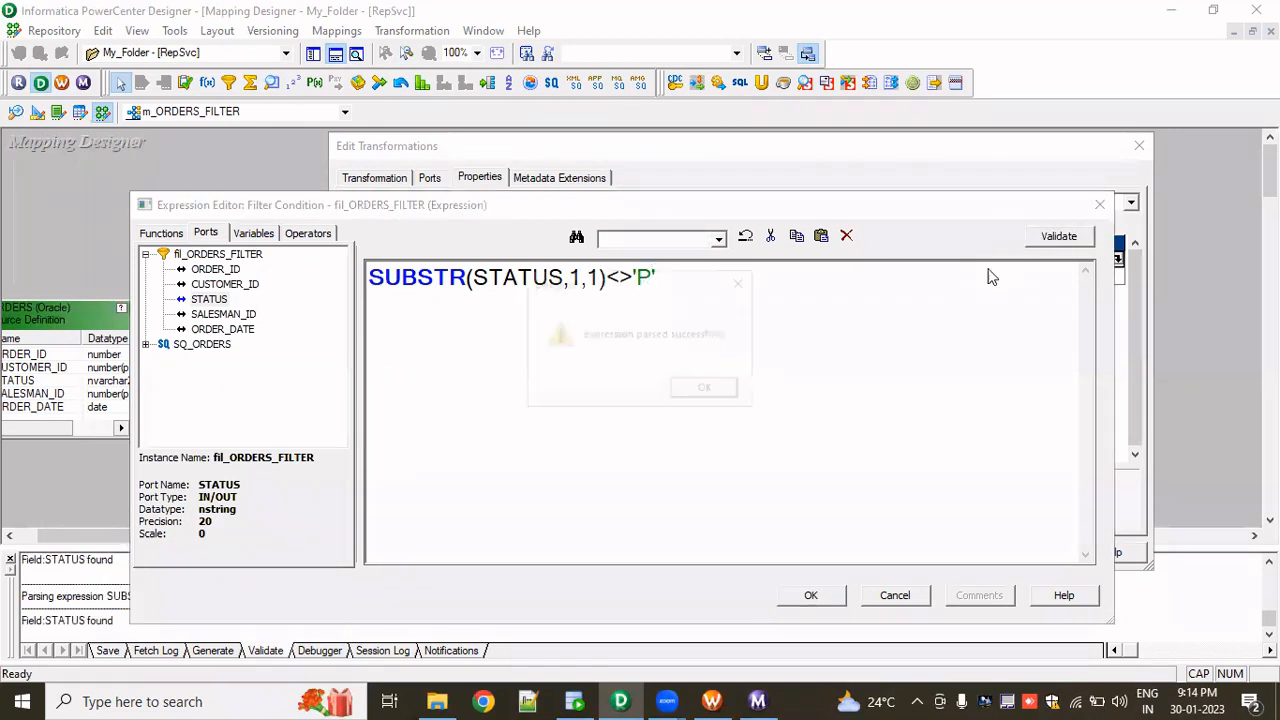
pyautogui.click(727, 393)
pyautogui.click(813, 598)
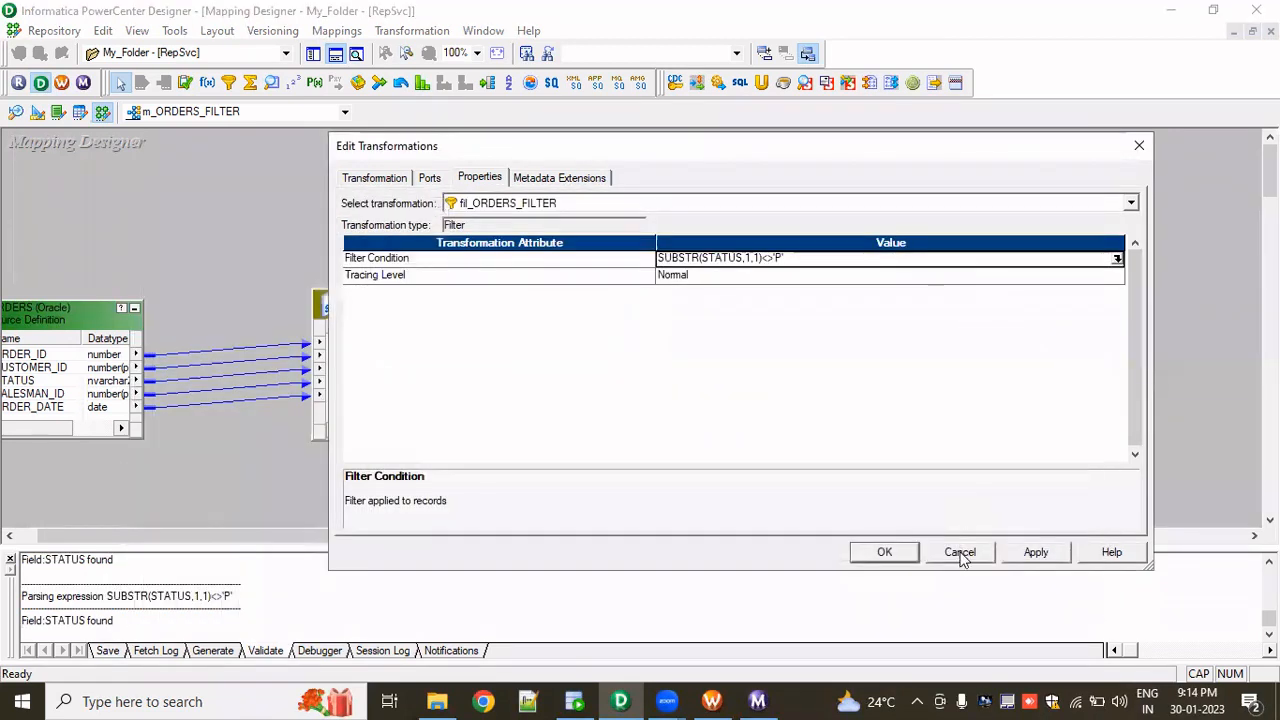
pyautogui.click(878, 556)
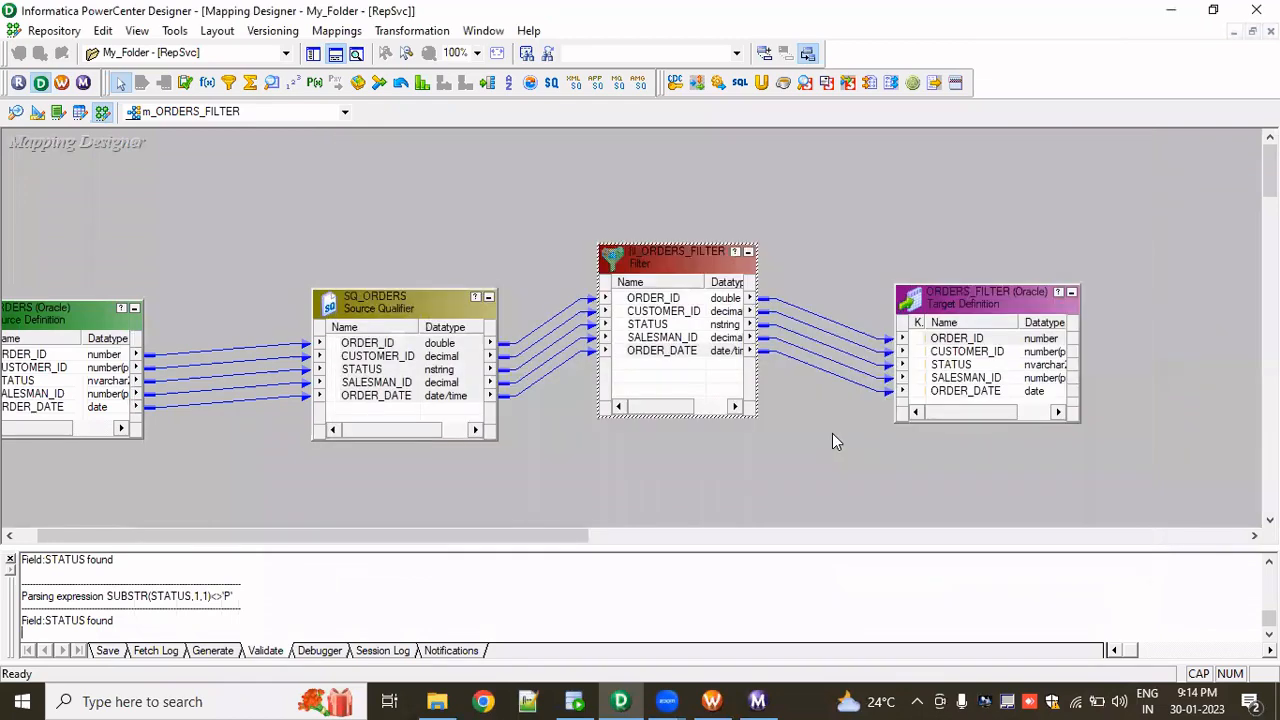
pyautogui.hotkey('ctrl', 's')
# - Start the wf_s_m_ORDERS_FILTER workflow again and view the new session run's source/target statistics
pyautogui.rightClick(832, 433)
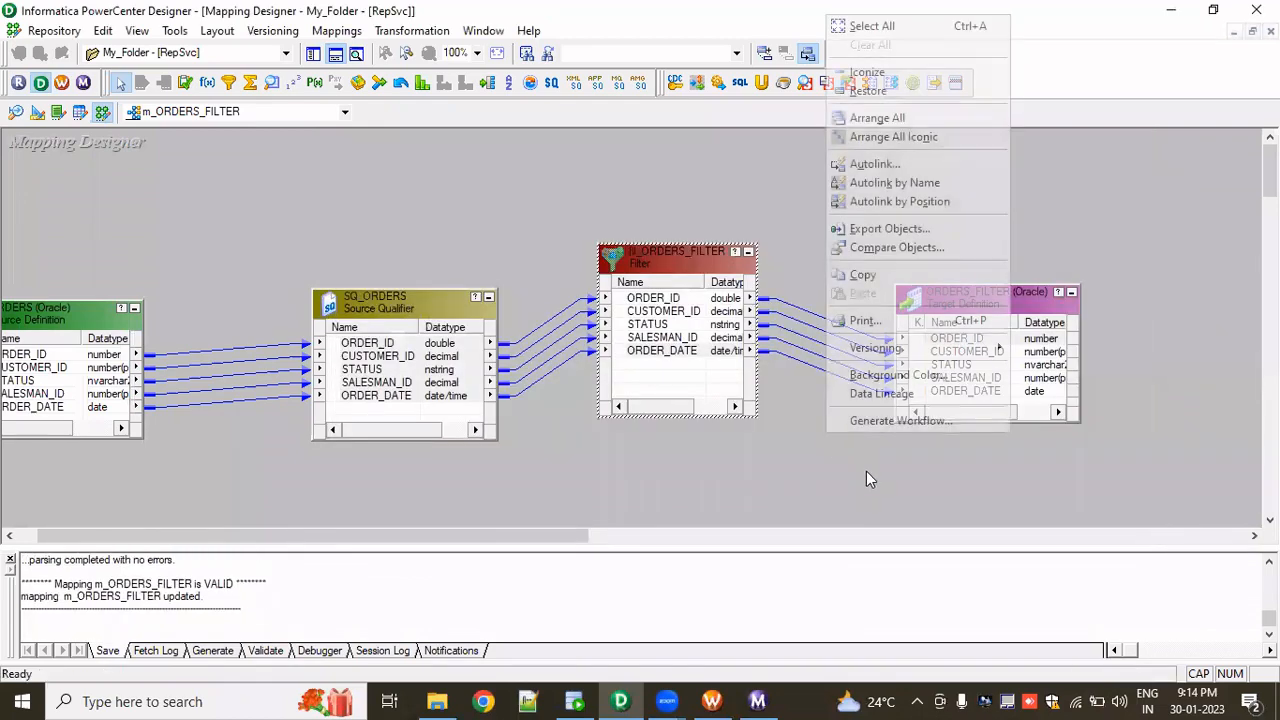
pyautogui.click(768, 232)
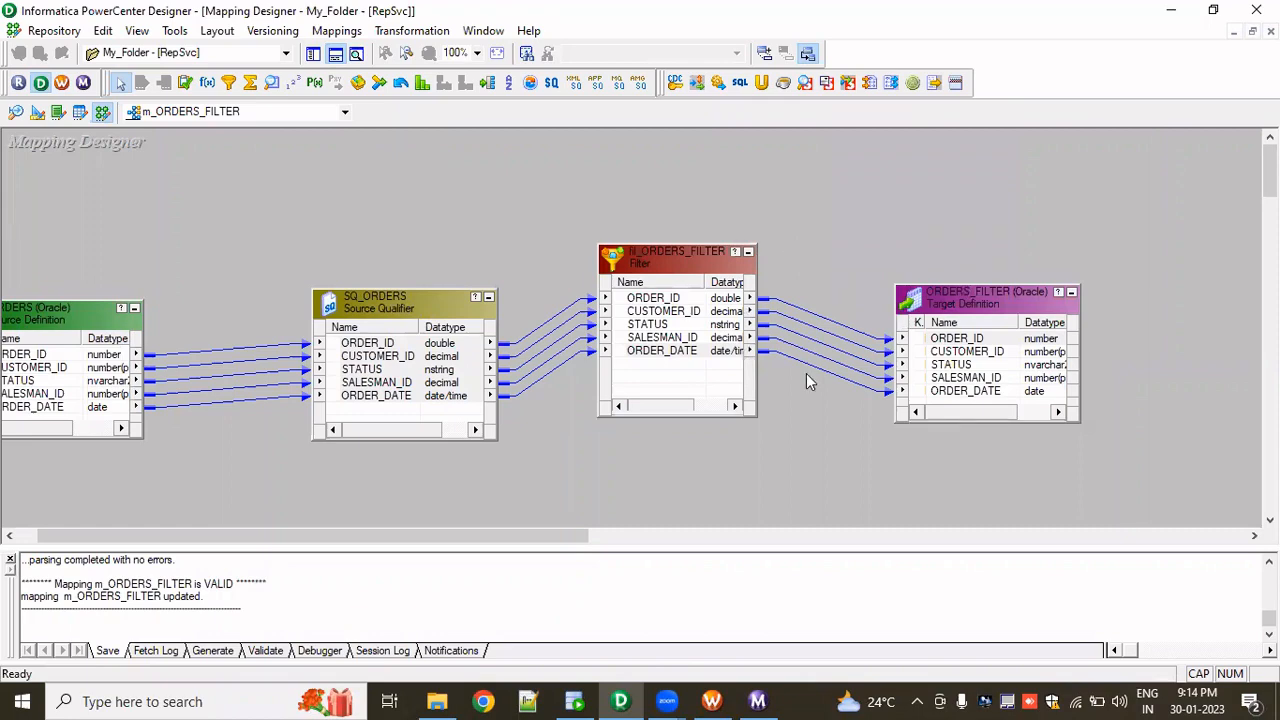
pyautogui.hotkey('alt', 'Tab')
pyautogui.hotkey('ctrl', 's')
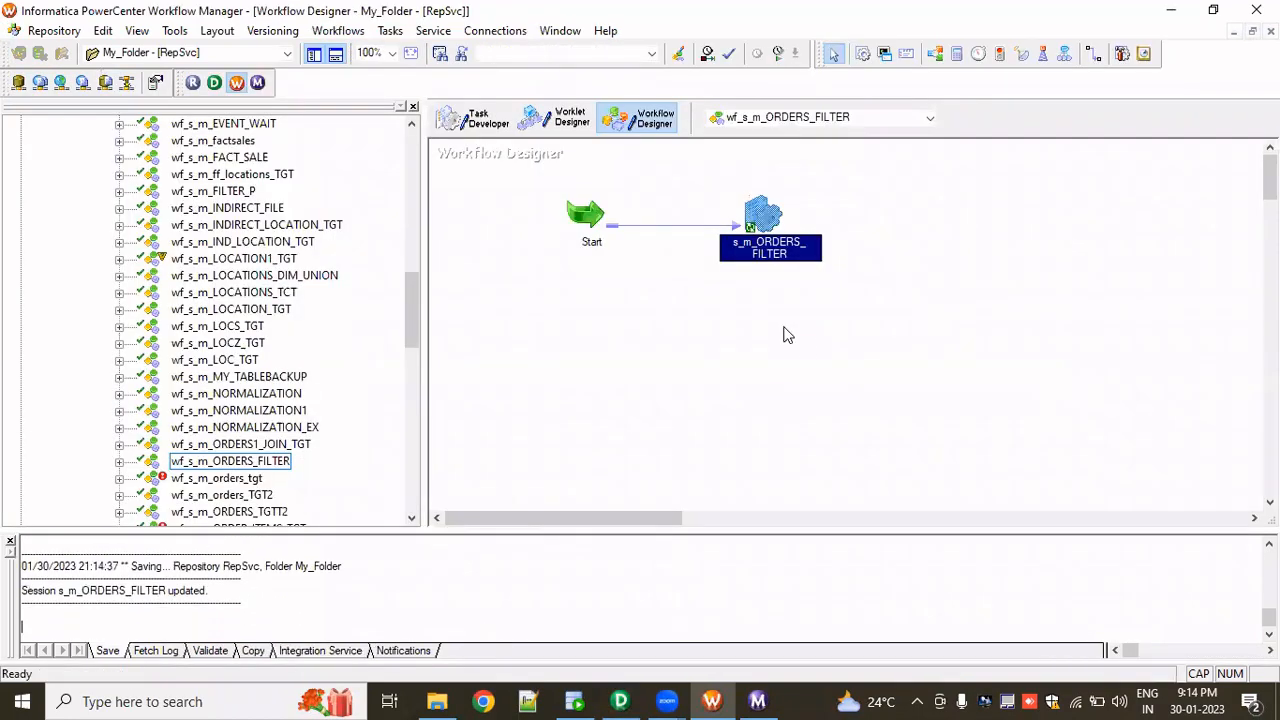
pyautogui.rightClick(785, 331)
pyautogui.click(853, 521)
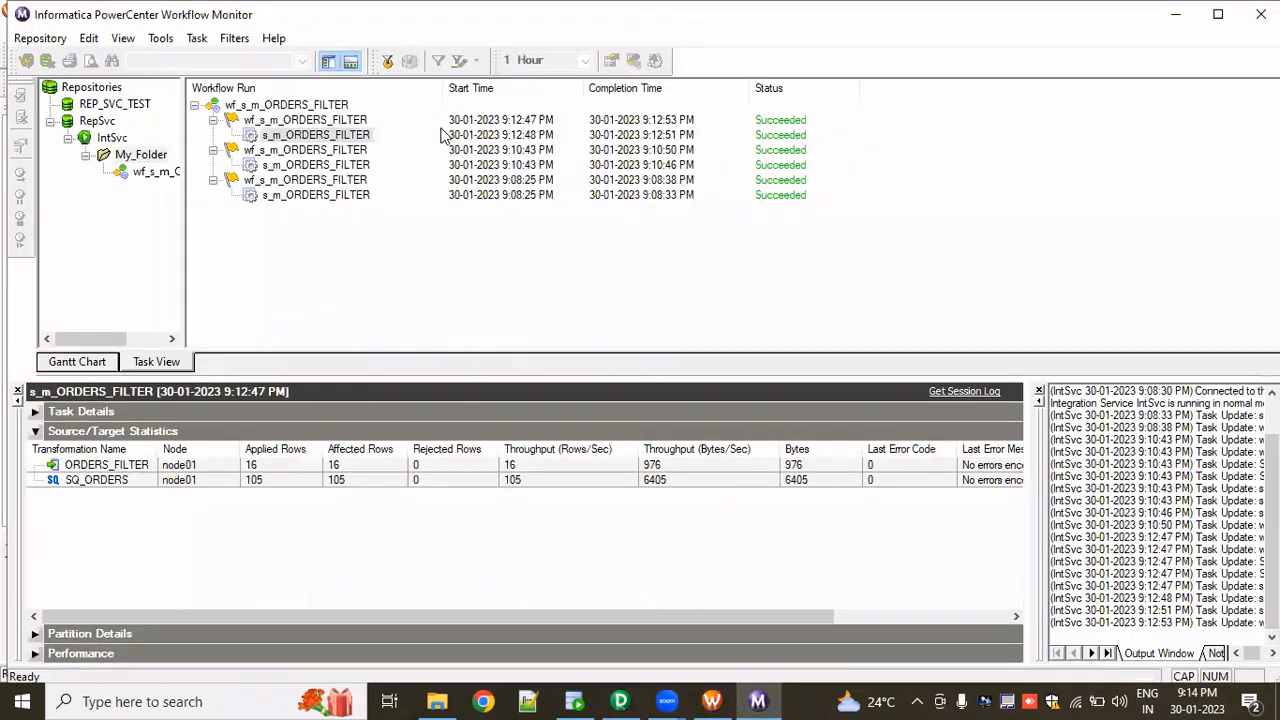
pyautogui.click(362, 138)
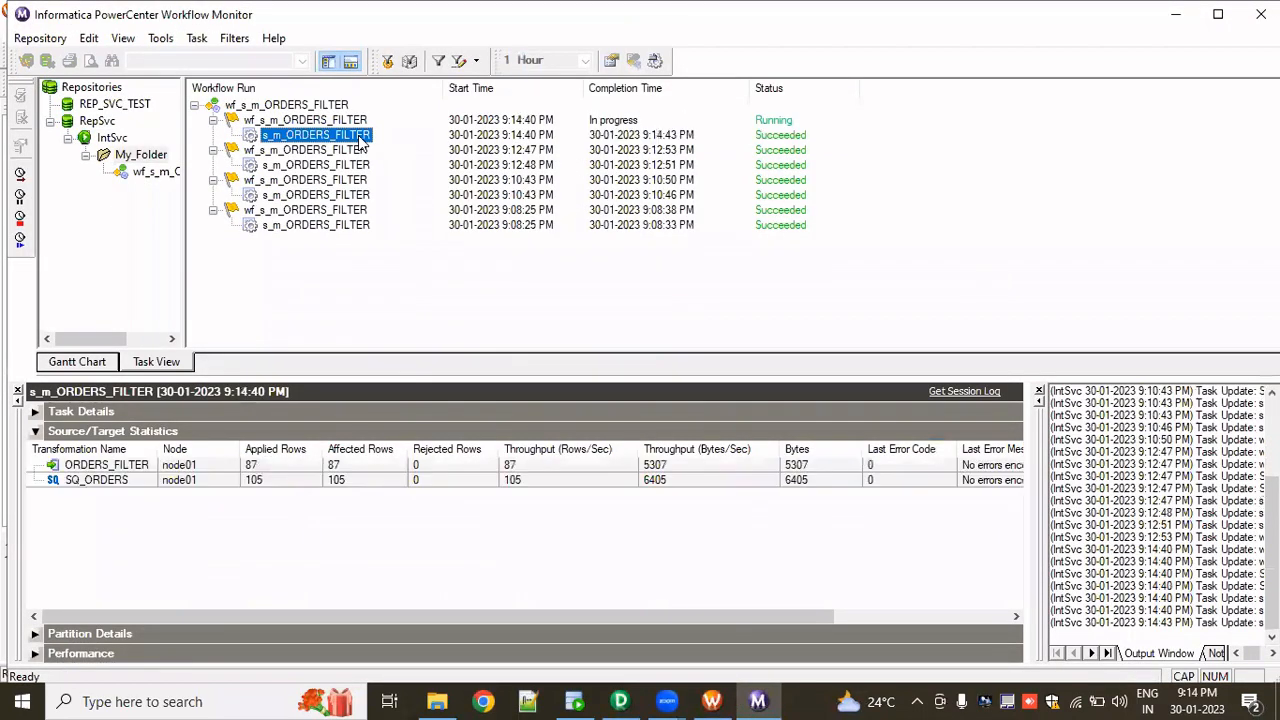
pyautogui.click(262, 468)
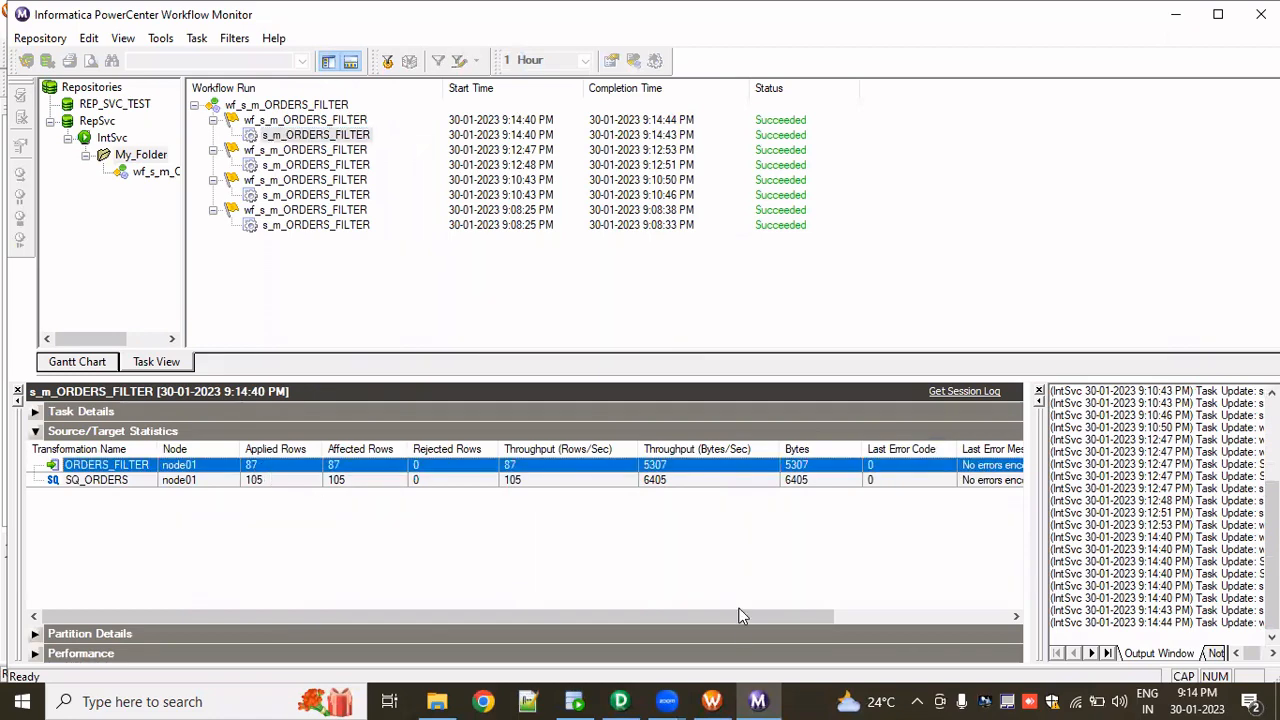
# - Rerun the ORDERS_FILTER query in the target connection and scroll through the returned rows
pyautogui.click(580, 701)
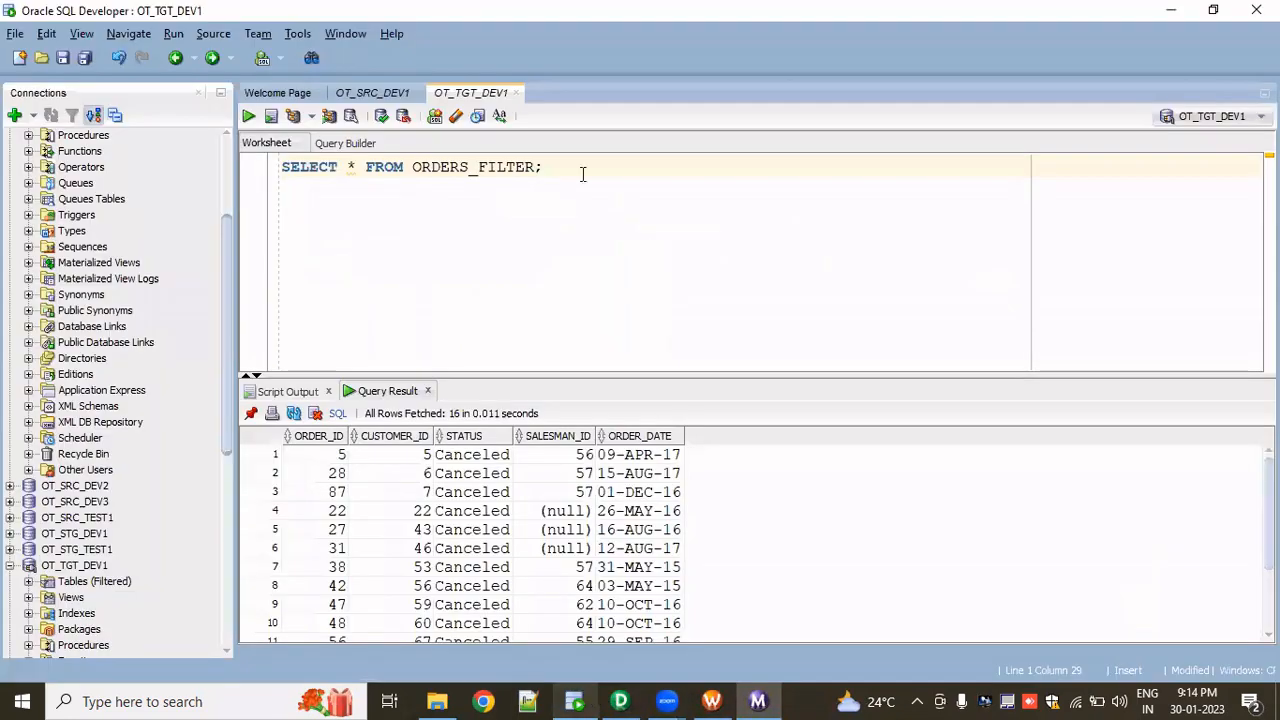
pyautogui.click(255, 115)
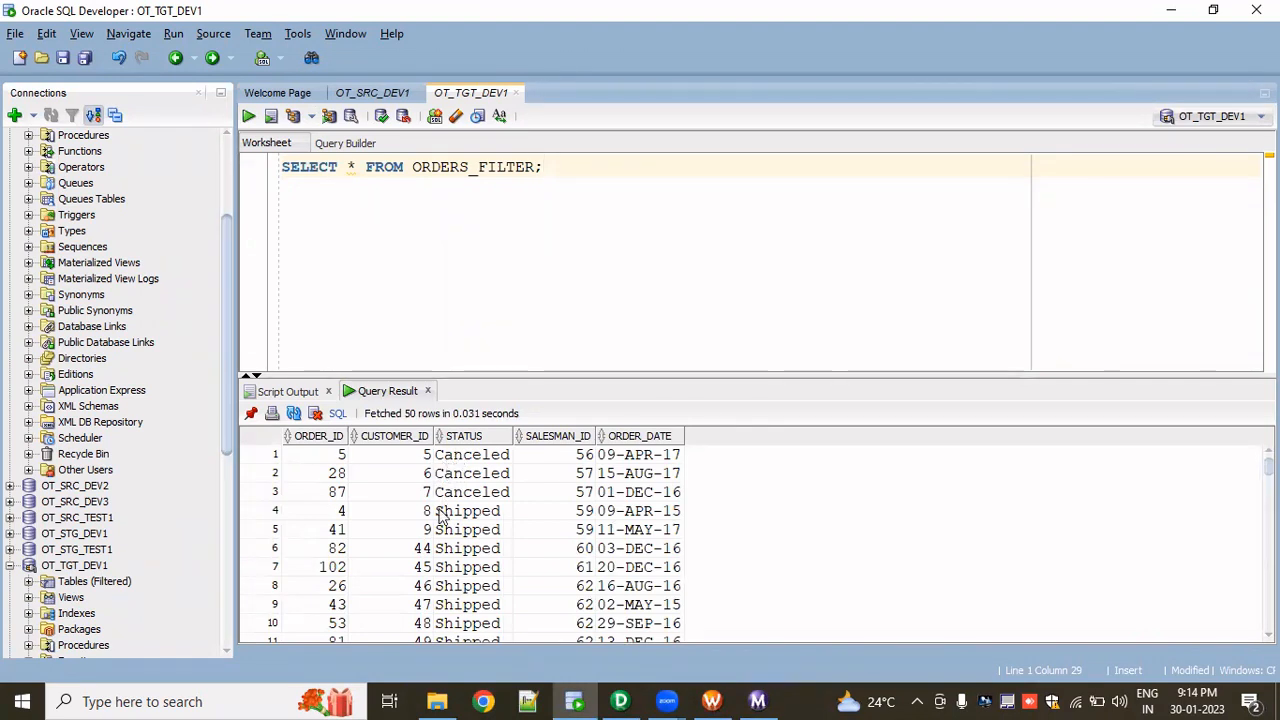
pyautogui.scroll(-12, 444, 591)
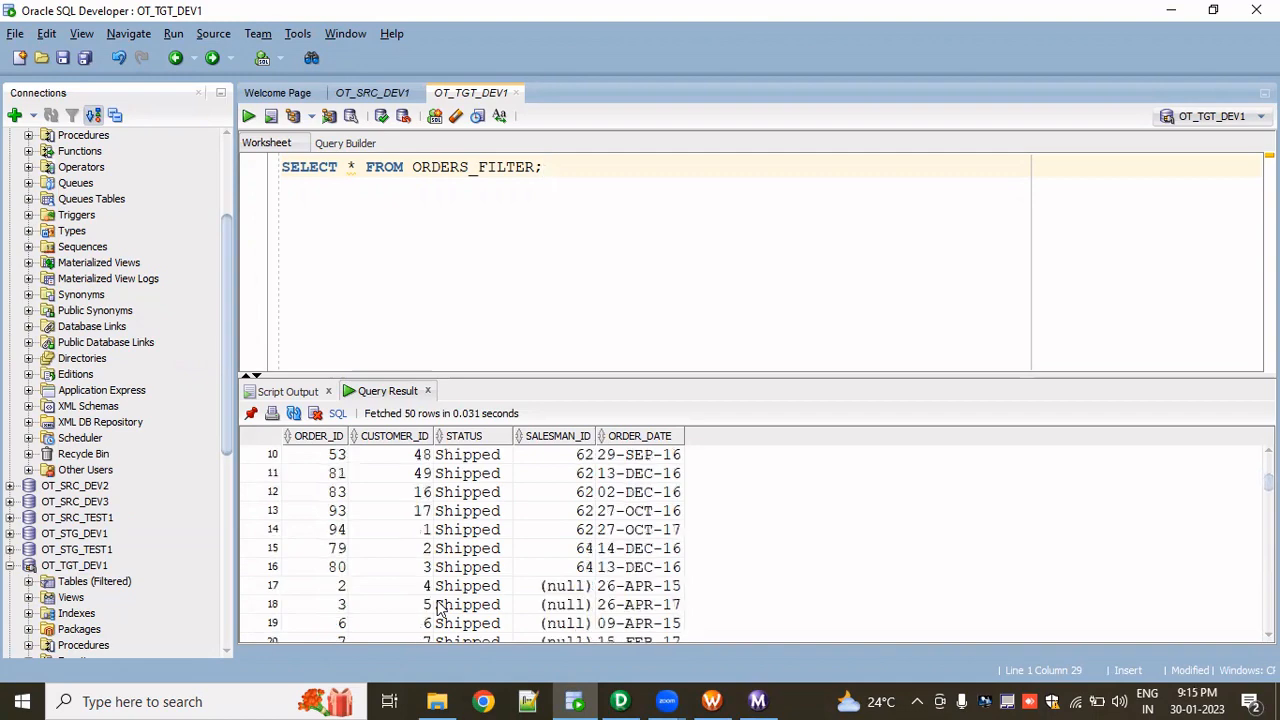
pyautogui.scroll(-16, 440, 610)
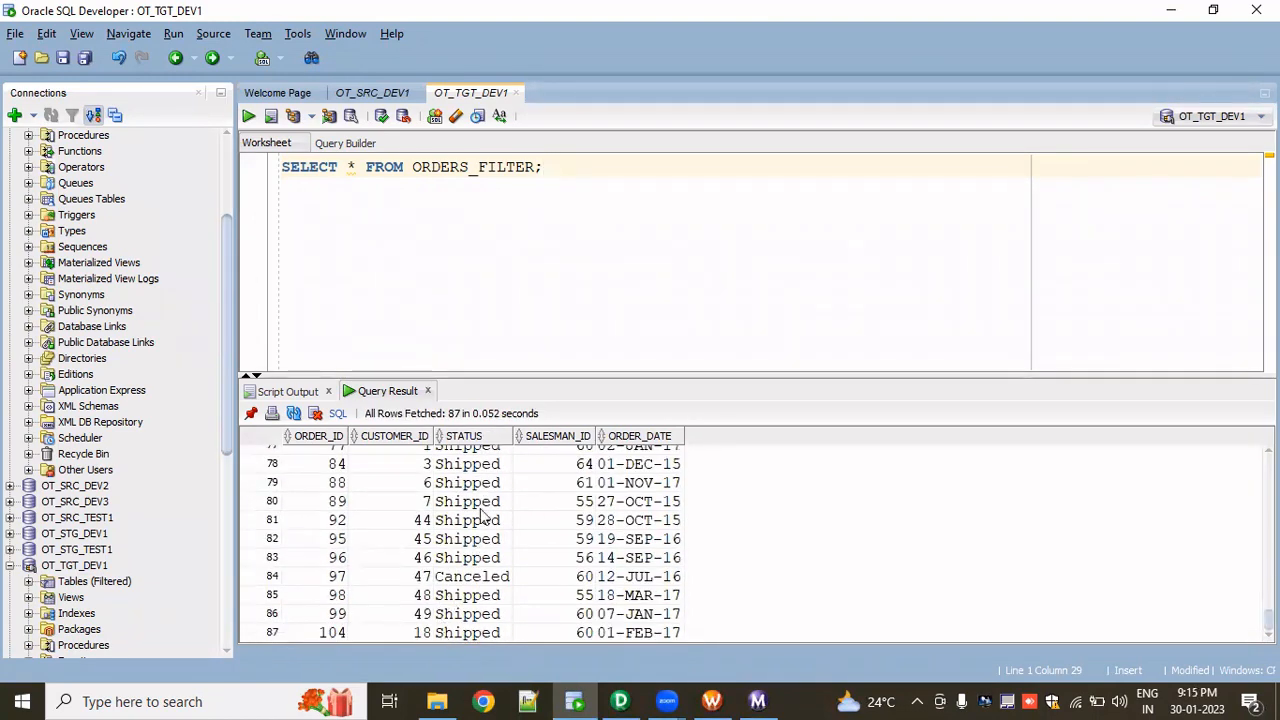
pyautogui.scroll(18, 476, 550)
pyautogui.scroll(7, 483, 515)
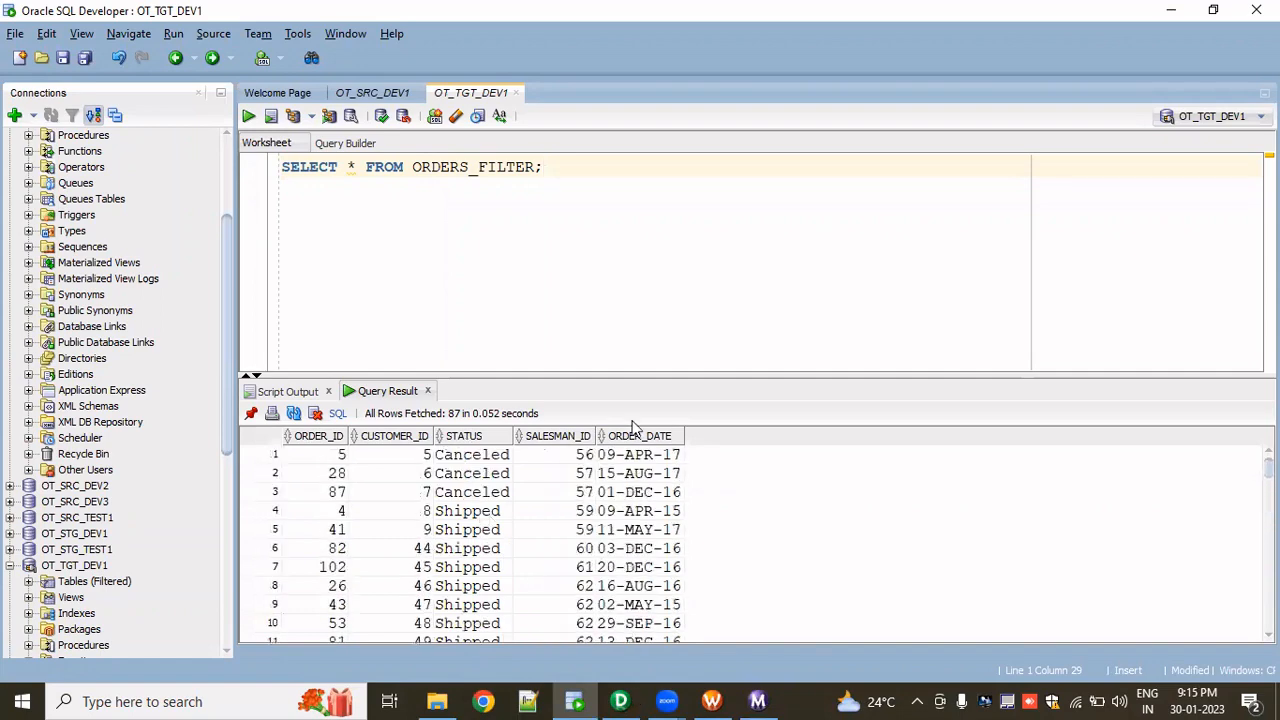
# - Reopen the filter condition and replace it with ORDER_DATE<SYSDATE
pyautogui.hotkey('alt', 'Tab')
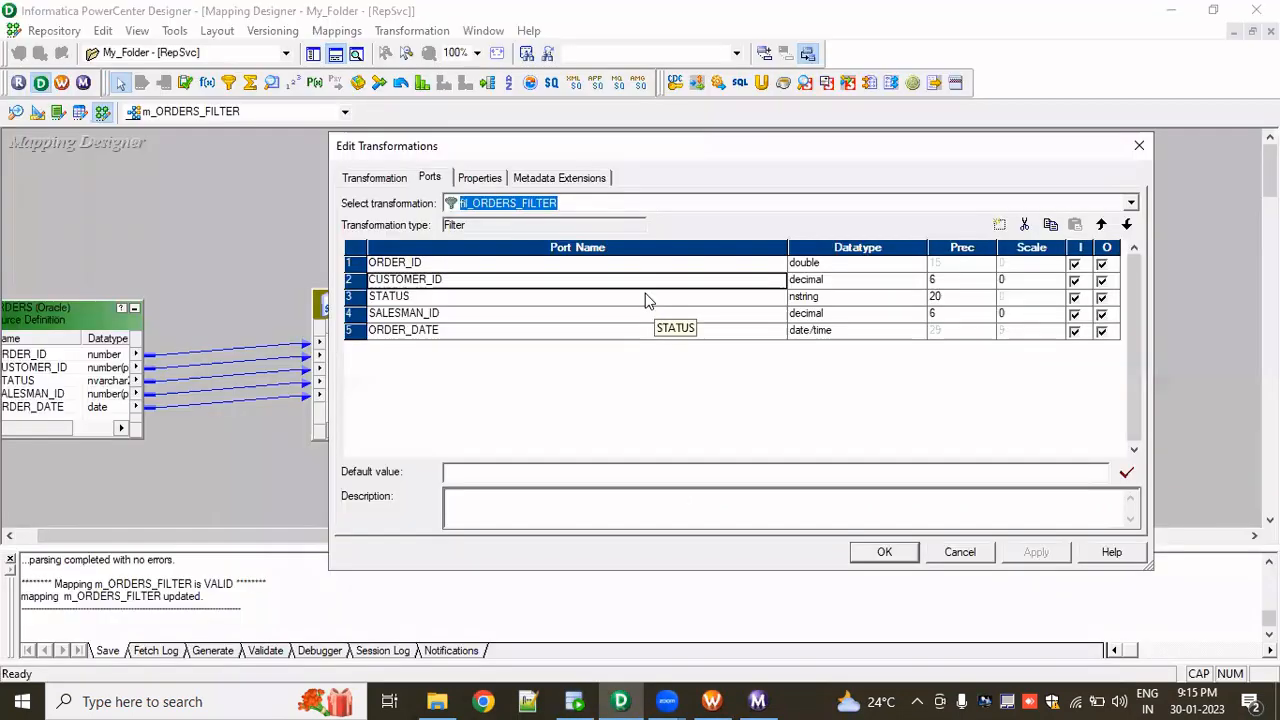
pyautogui.click(485, 179)
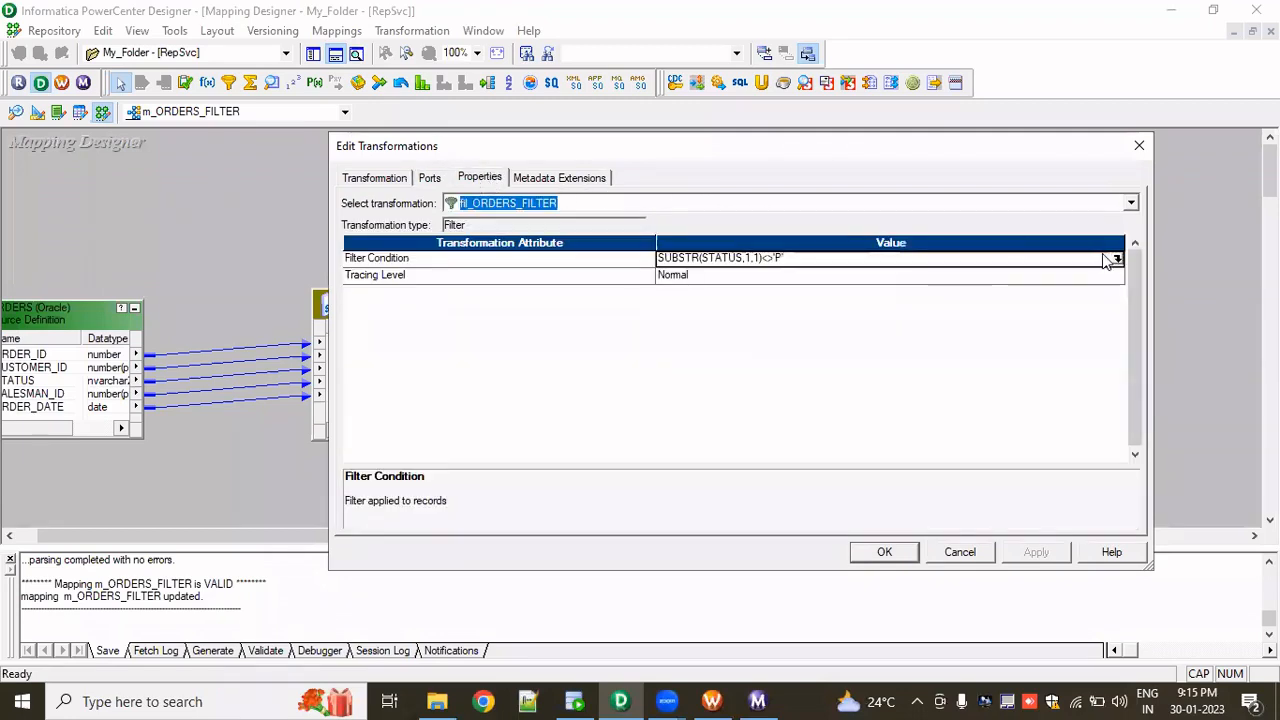
pyautogui.click(1117, 259)
pyautogui.moveTo(680, 277); pyautogui.dragTo(329, 314)
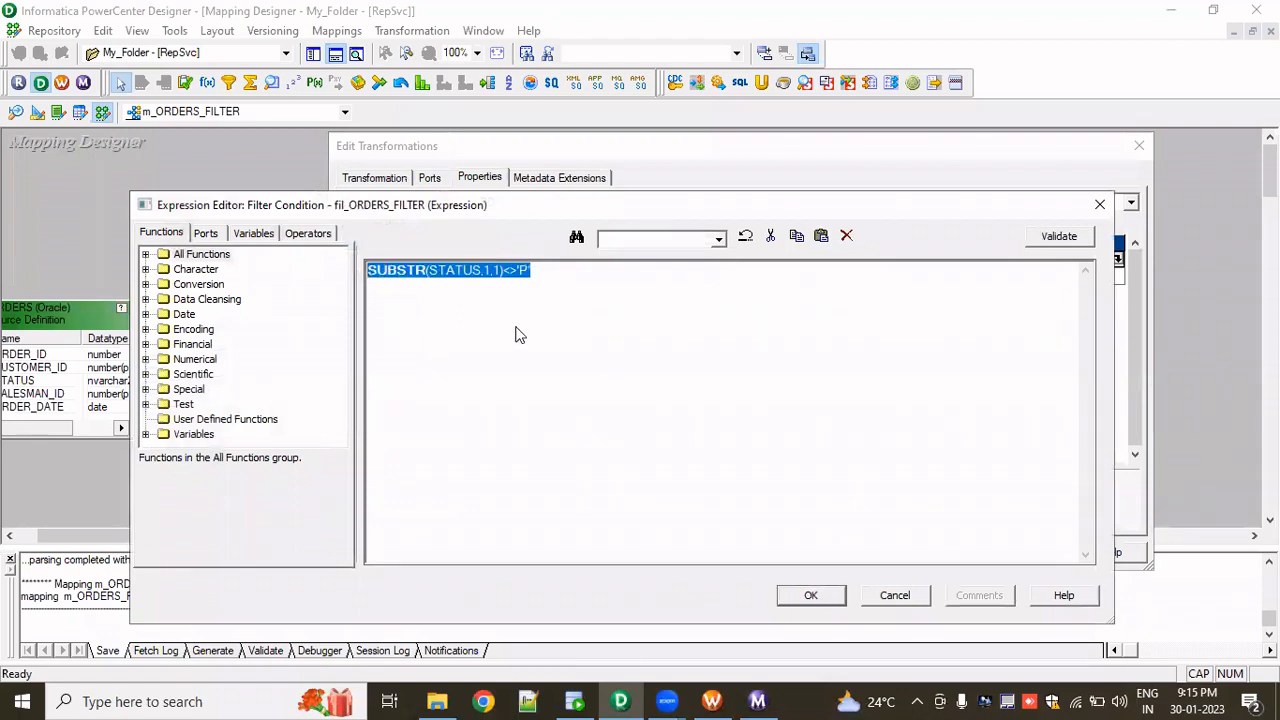
pyautogui.click(207, 236)
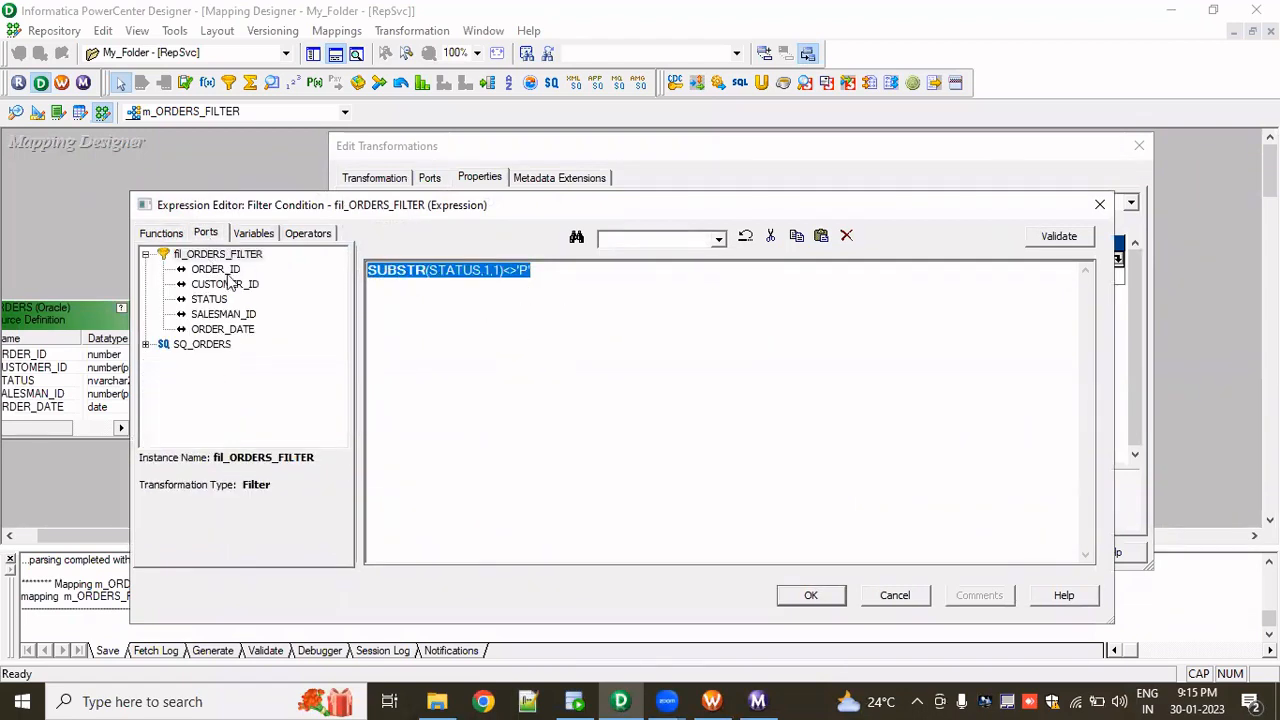
pyautogui.click(222, 329)
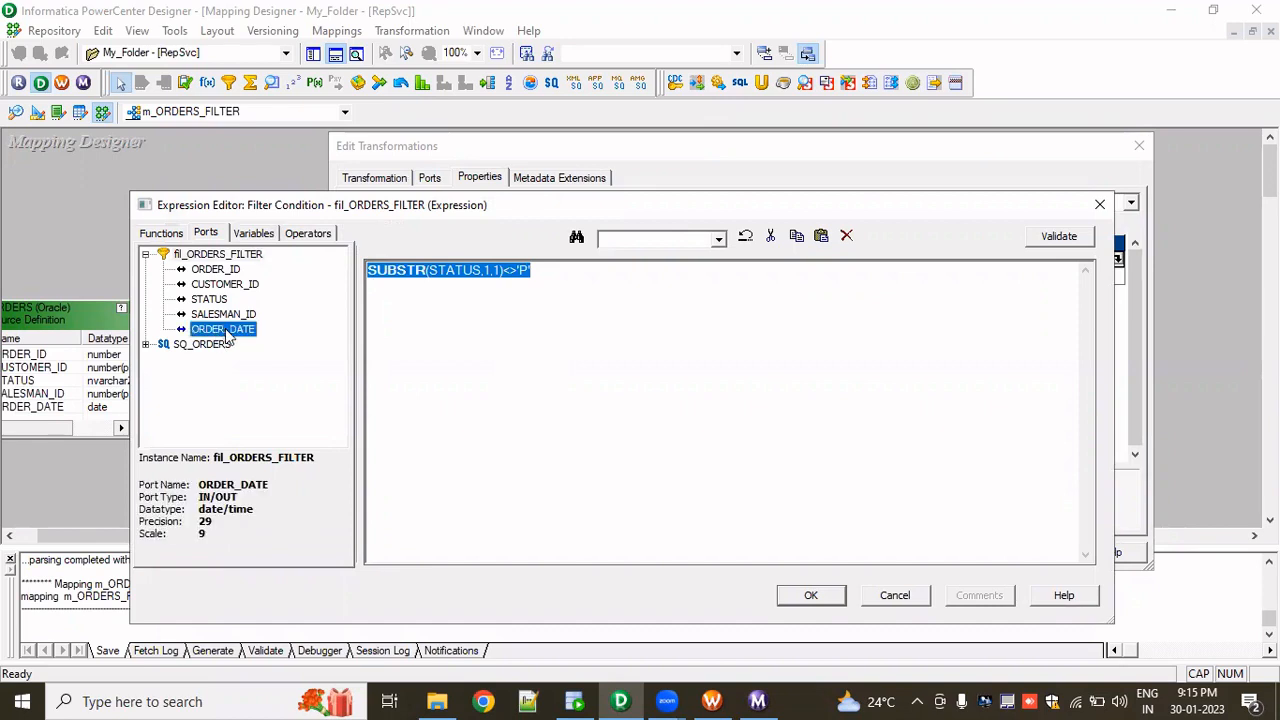
pyautogui.doubleClick(222, 329)
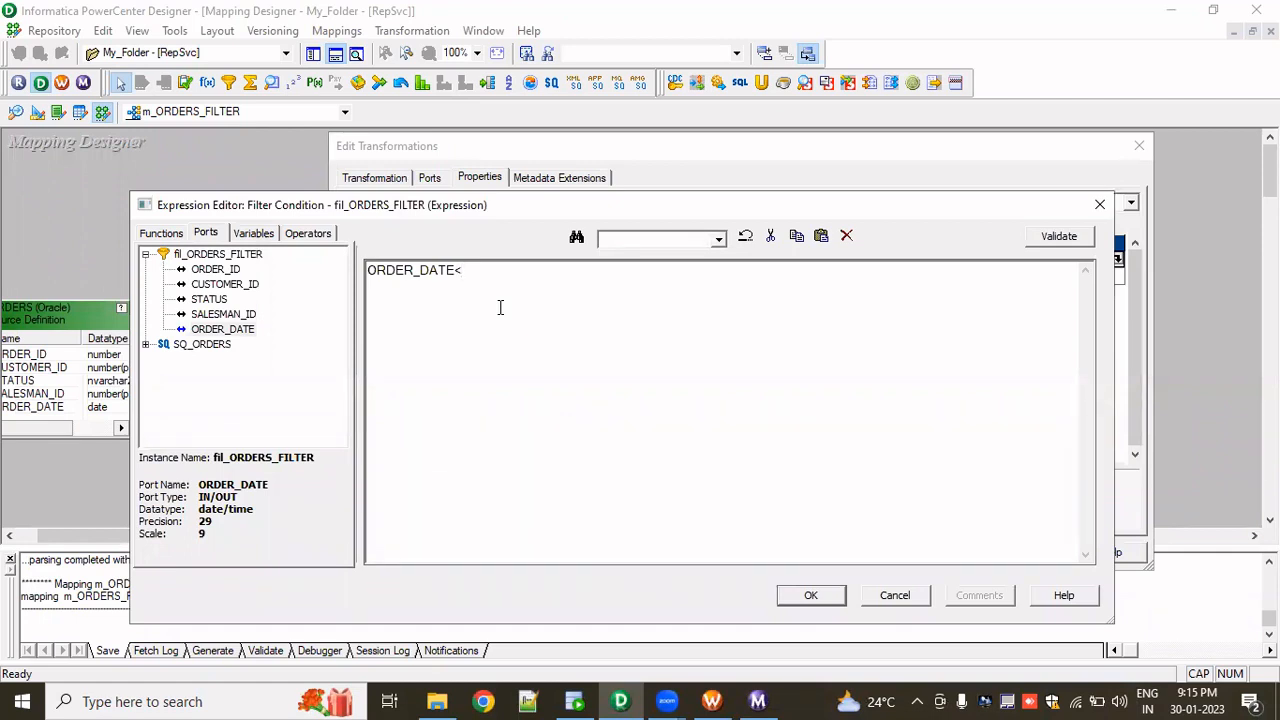
pyautogui.write('<SYSDATE')
# - Validate the ORDER_DATE<SYSDATE filter condition in the expression editor
pyautogui.click(1058, 237)
pyautogui.click(706, 388)
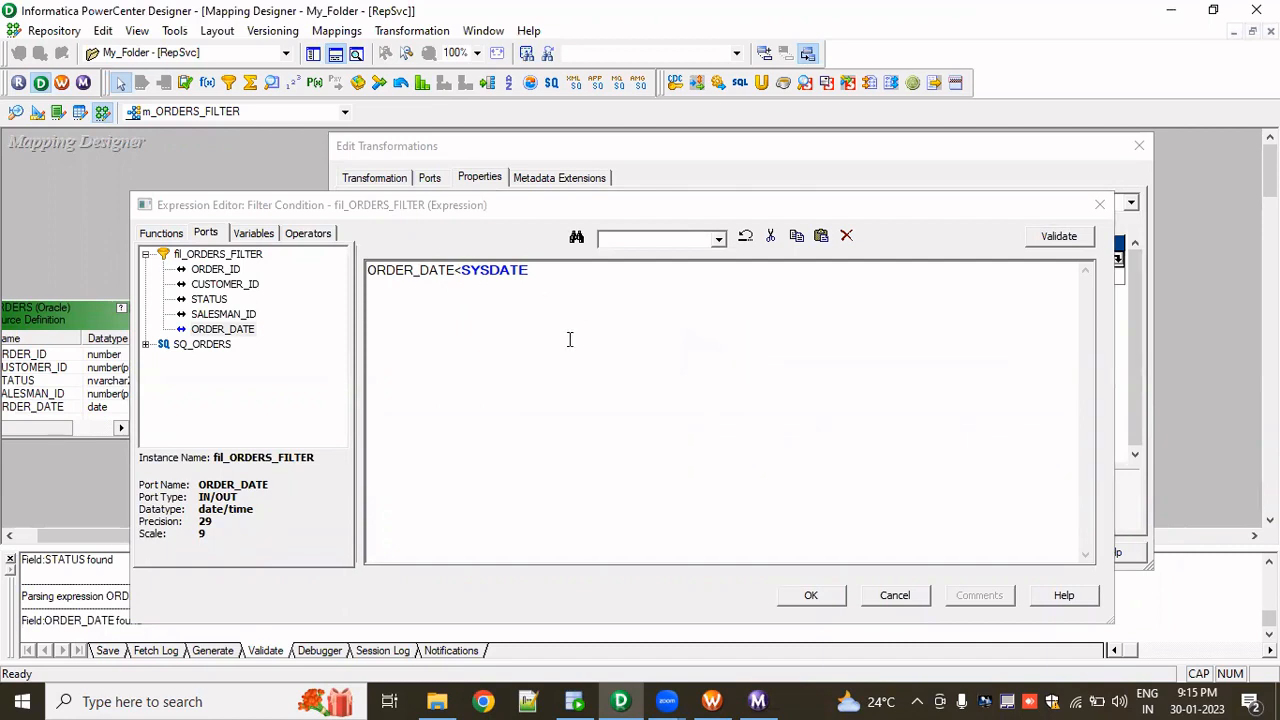
pyautogui.click(467, 270)
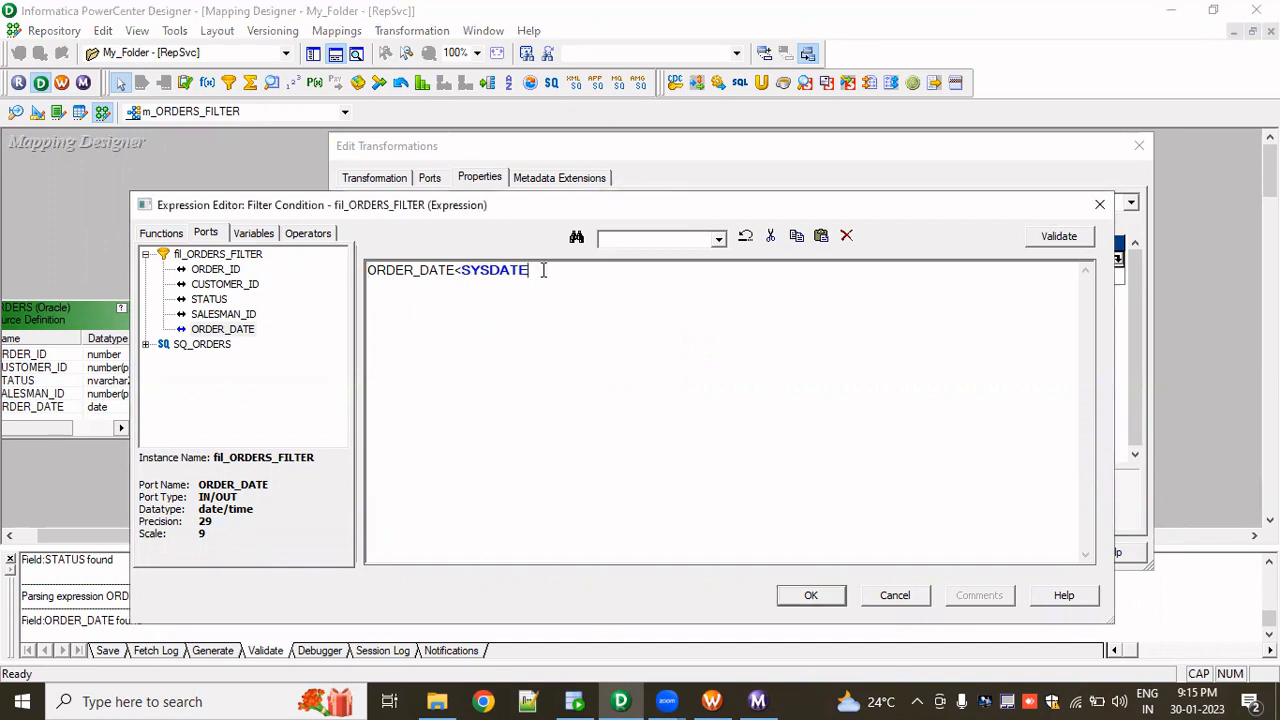
pyautogui.moveTo(540, 270); pyautogui.dragTo(463, 277)
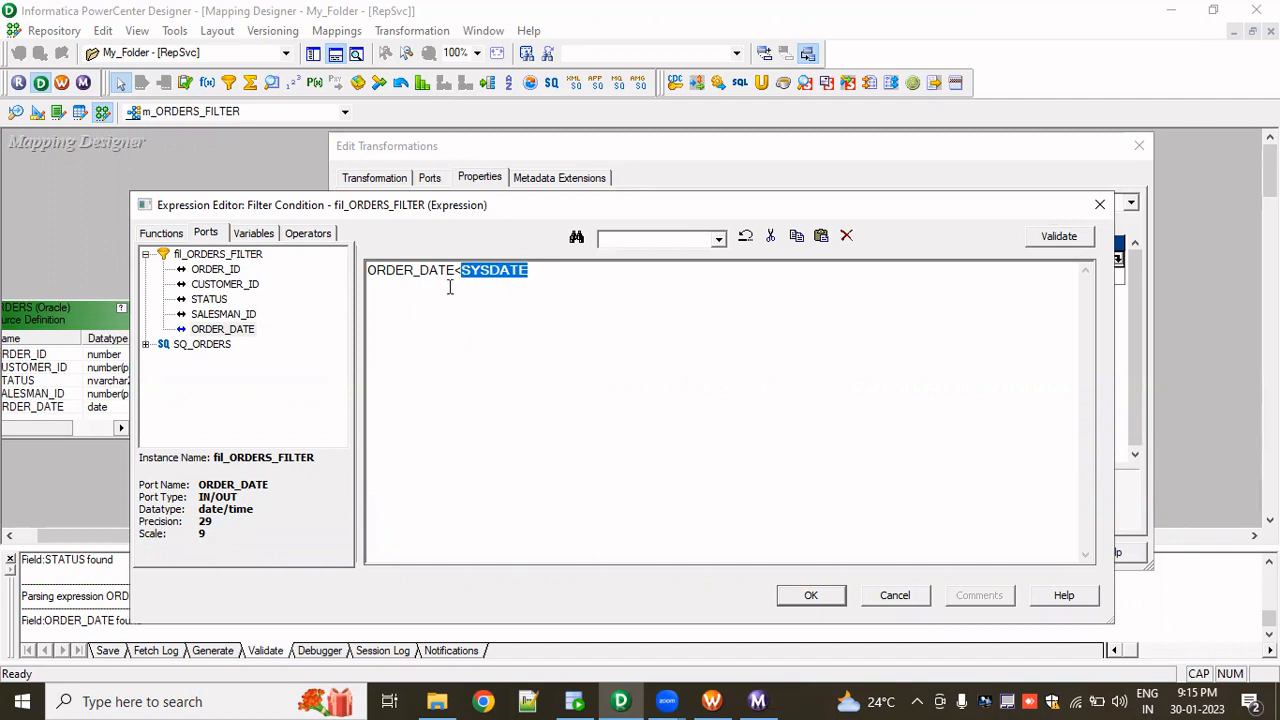
pyautogui.doubleClick(387, 275)
pyautogui.click(430, 268)
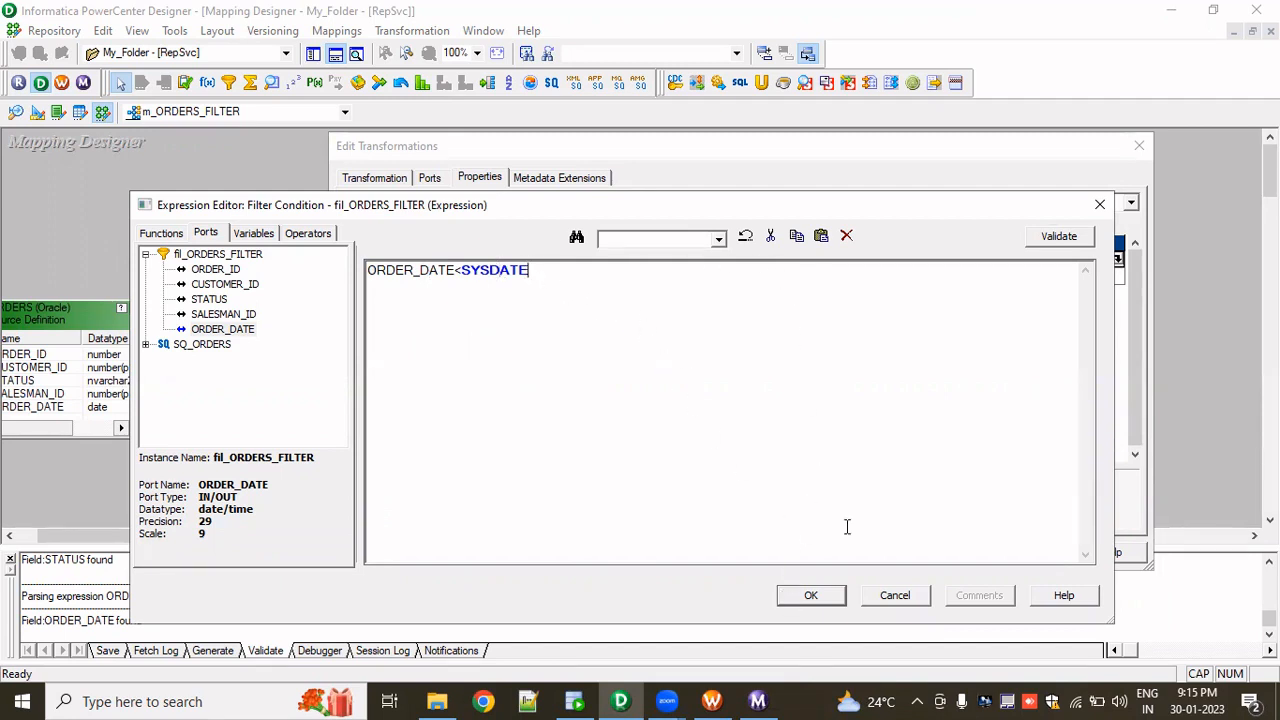
# - Apply the ORDER_DATE<SYSDATE filter condition, close the transformation editor, and refresh the session's mapping in the workflow
pyautogui.click(811, 596)
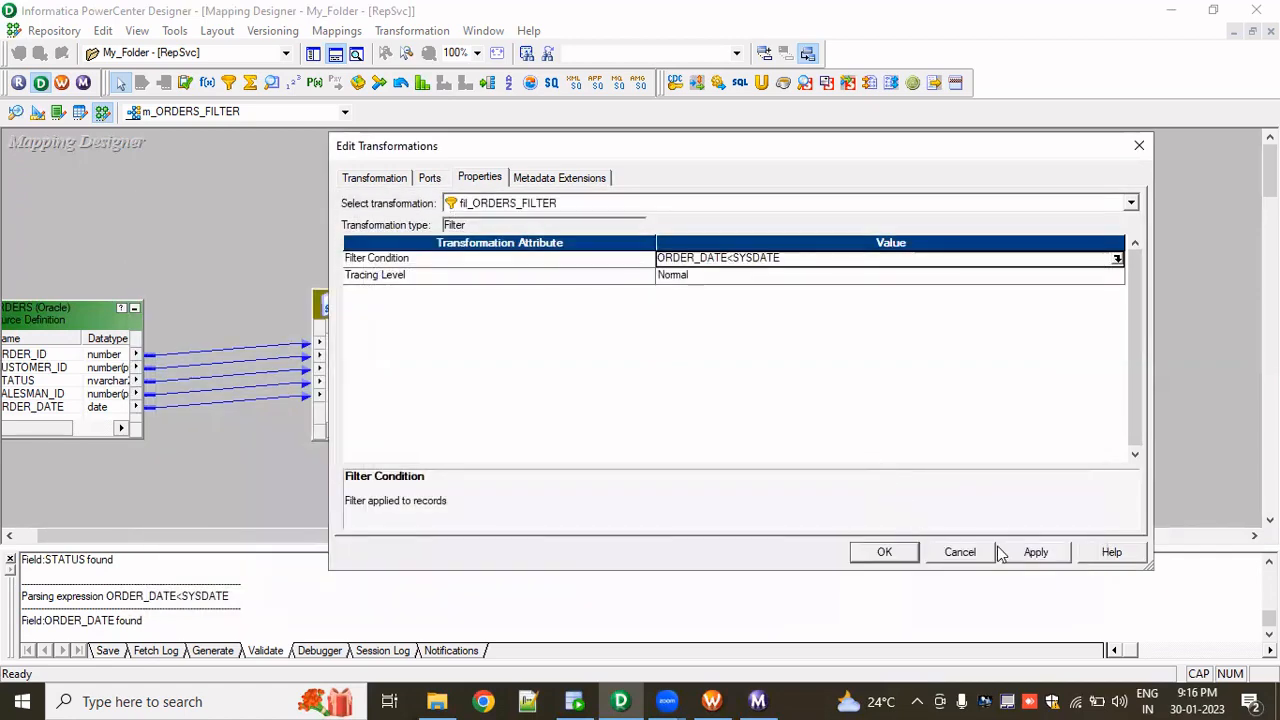
pyautogui.click(868, 552)
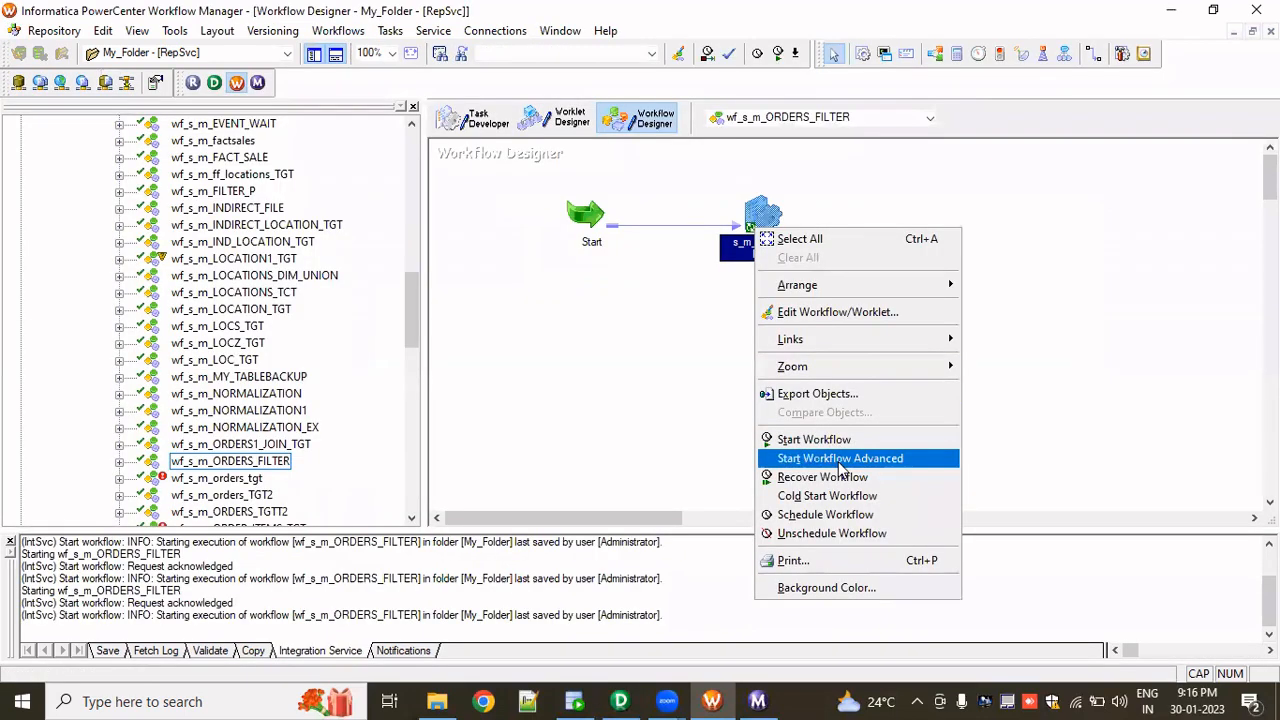
pyautogui.click(740, 400)
pyautogui.click(765, 212)
pyautogui.rightClick(765, 212)
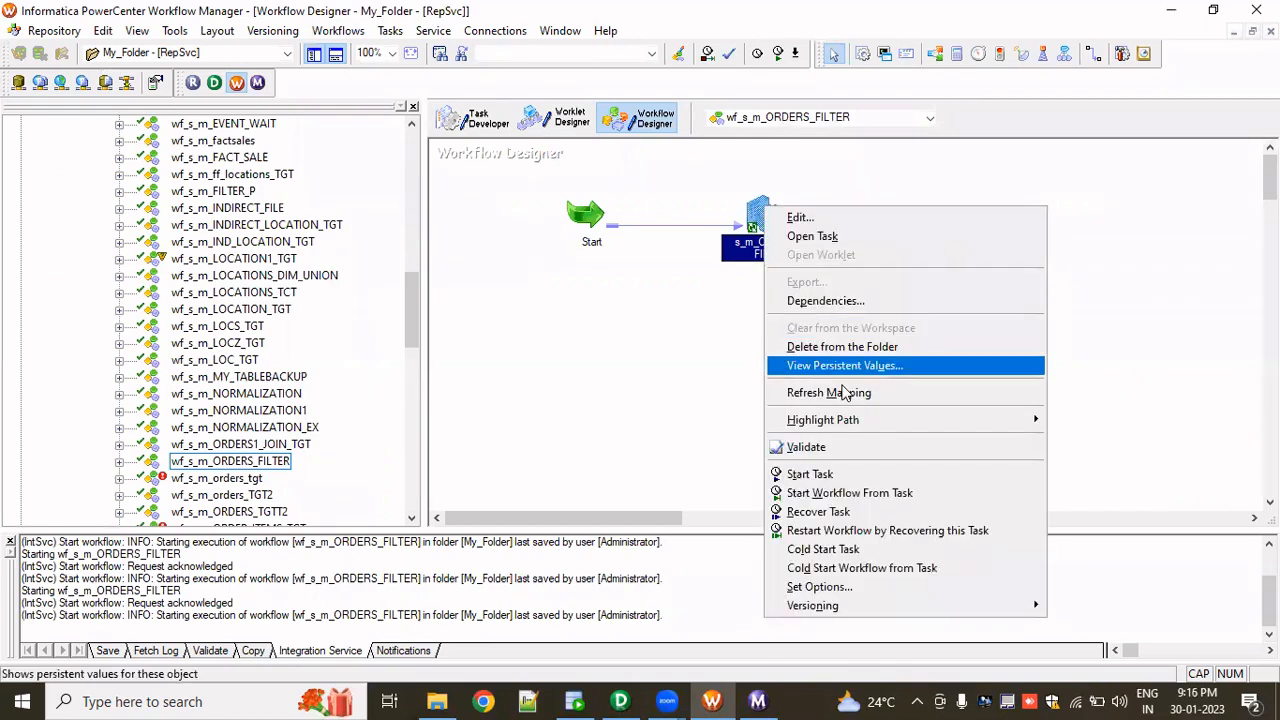
pyautogui.click(848, 400)
# - Start the wf_s_m_ORDERS_FILTER workflow and view the latest session run's source/target statistics
pyautogui.rightClick(834, 366)
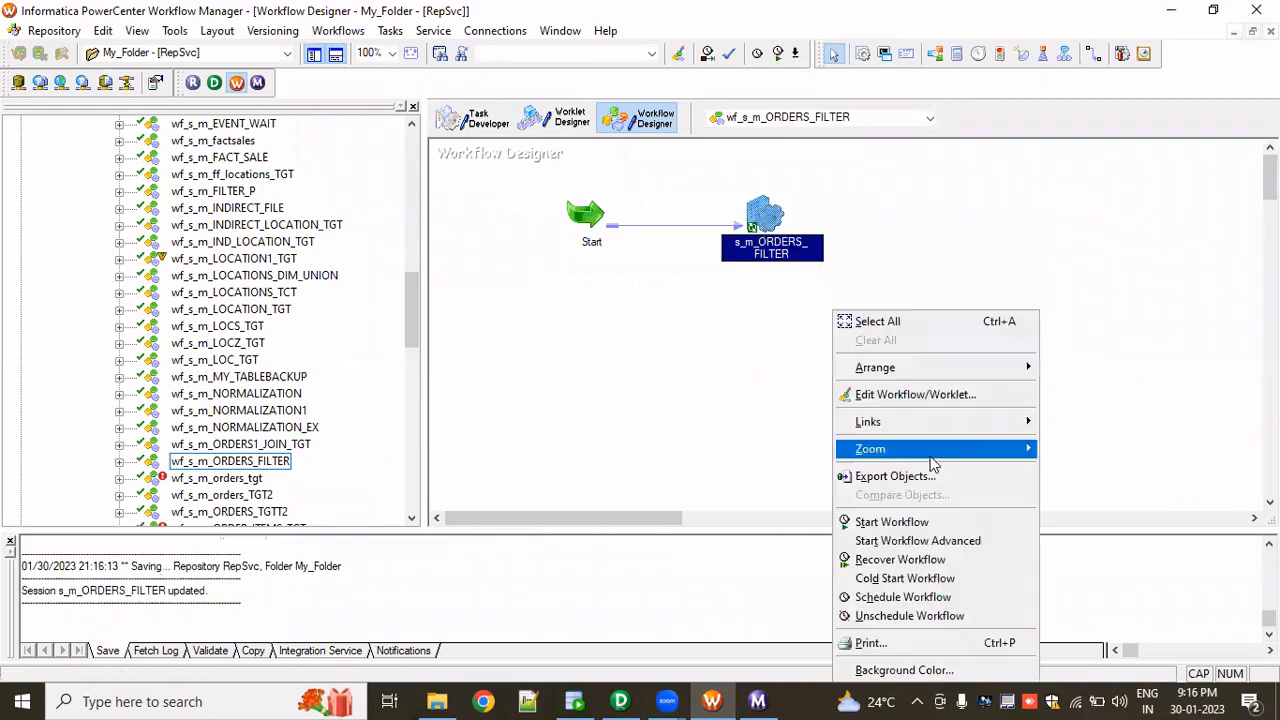
pyautogui.click(916, 522)
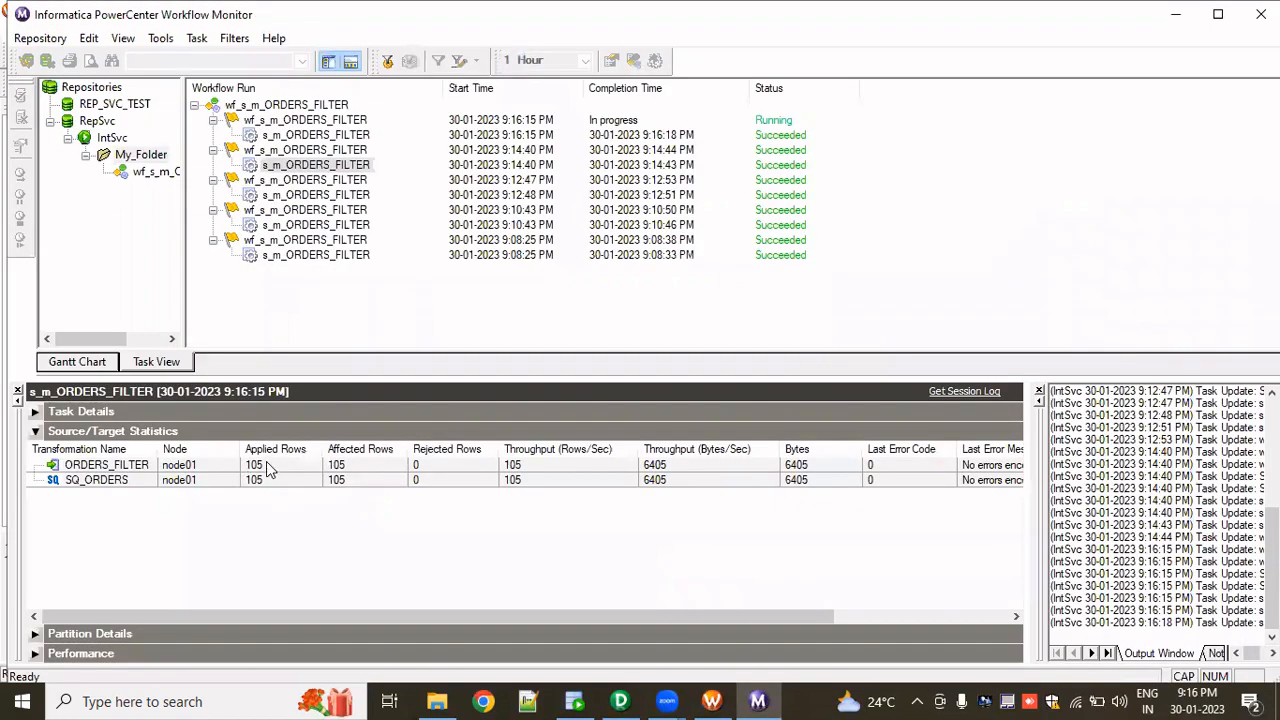
pyautogui.click(270, 465)
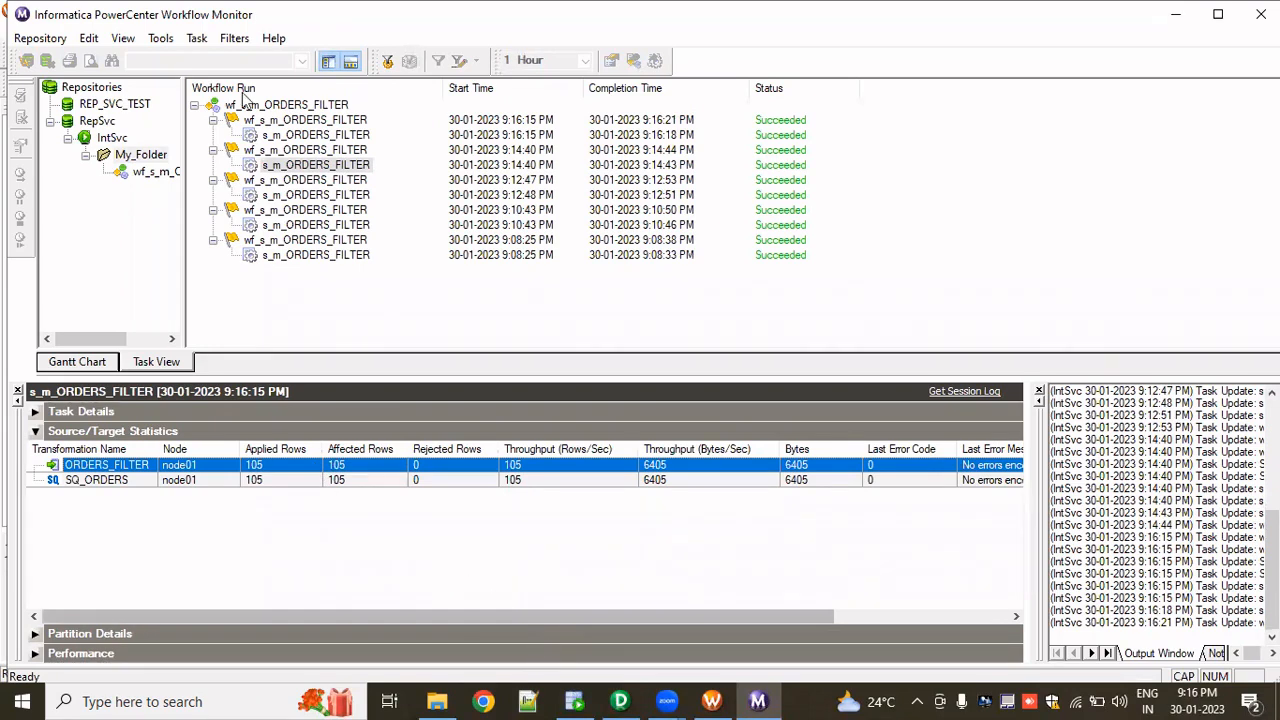
# - Rerun the ORDERS_FILTER query and inspect the ORDER_DATE values of the returned rows
pyautogui.hotkey('alt', 'Tab')
pyautogui.hotkey('ctrl', 'Return')
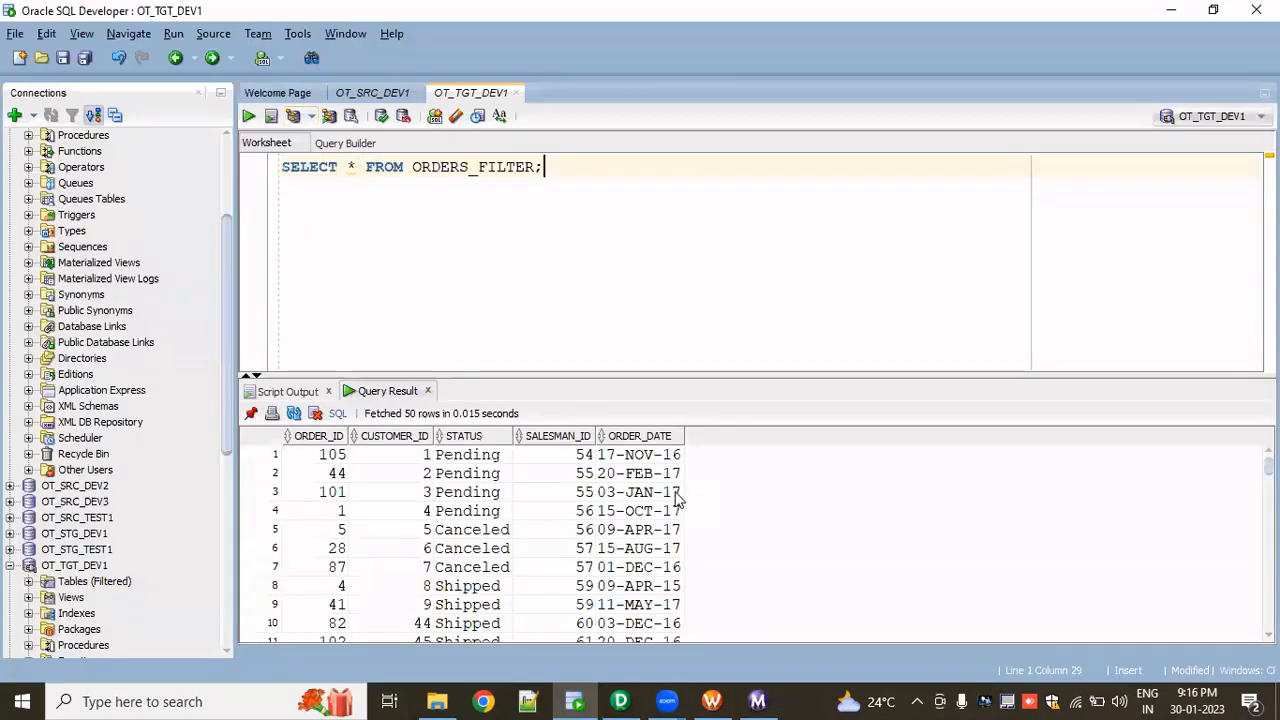
pyautogui.click(625, 455)
pyautogui.click(650, 473)
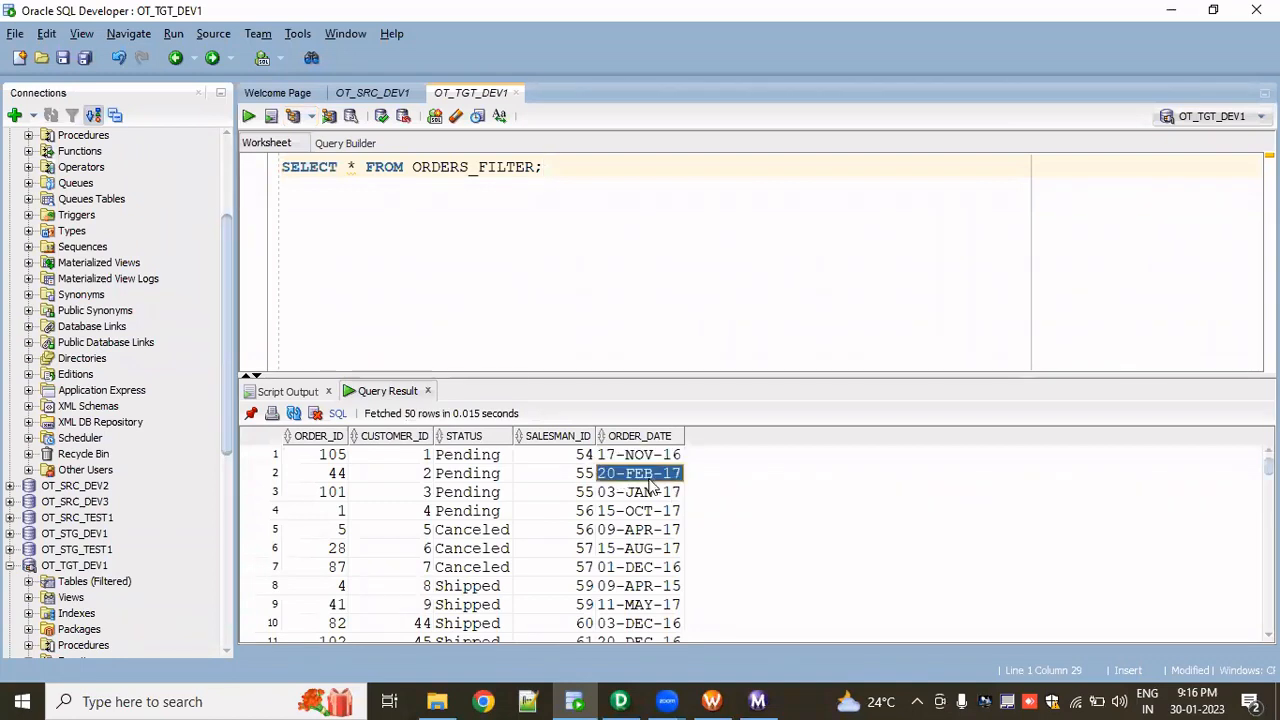
pyautogui.click(652, 492)
pyautogui.click(656, 516)
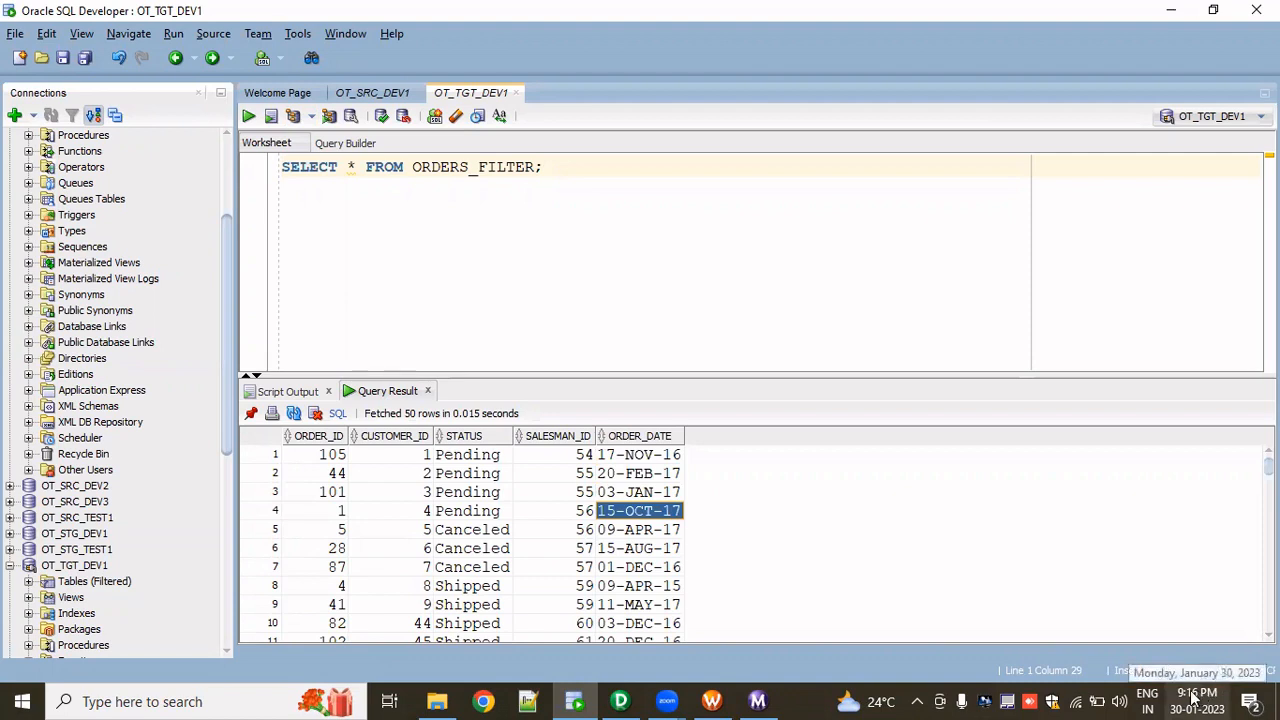
pyautogui.click(645, 461)
pyautogui.click(644, 493)
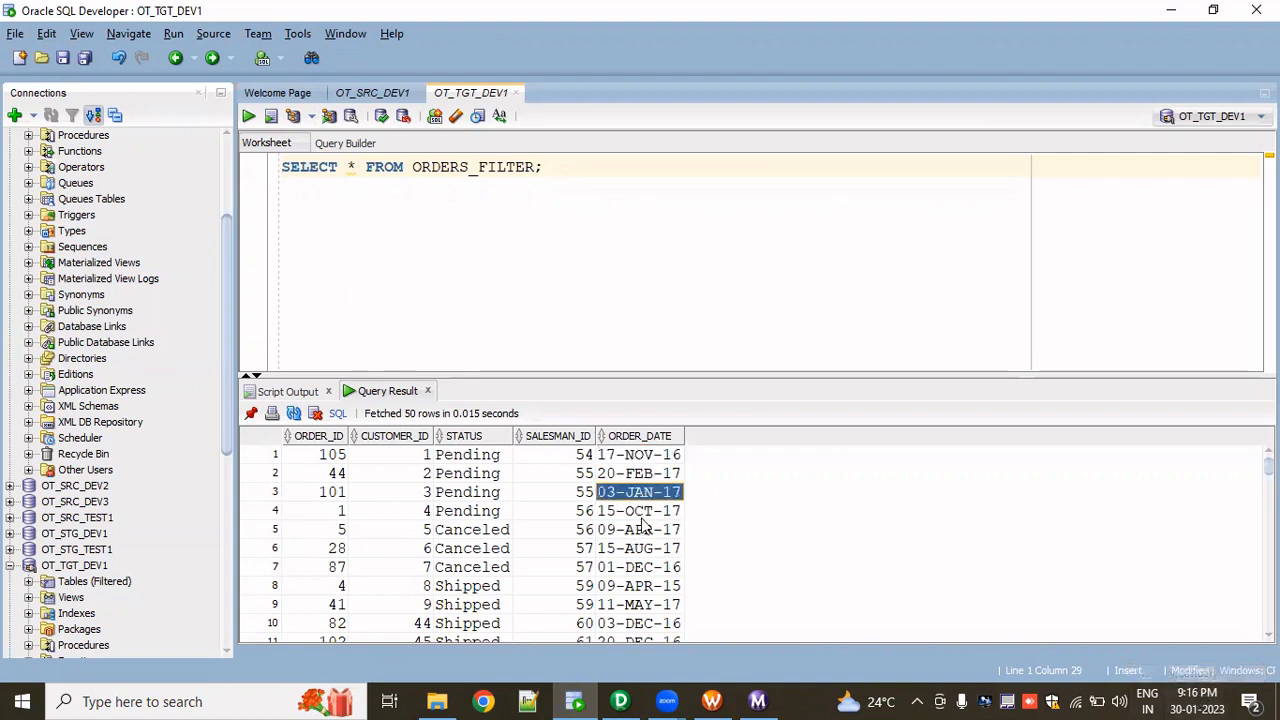
# - Count the rows in the query result grid
pyautogui.rightClick(442, 512)
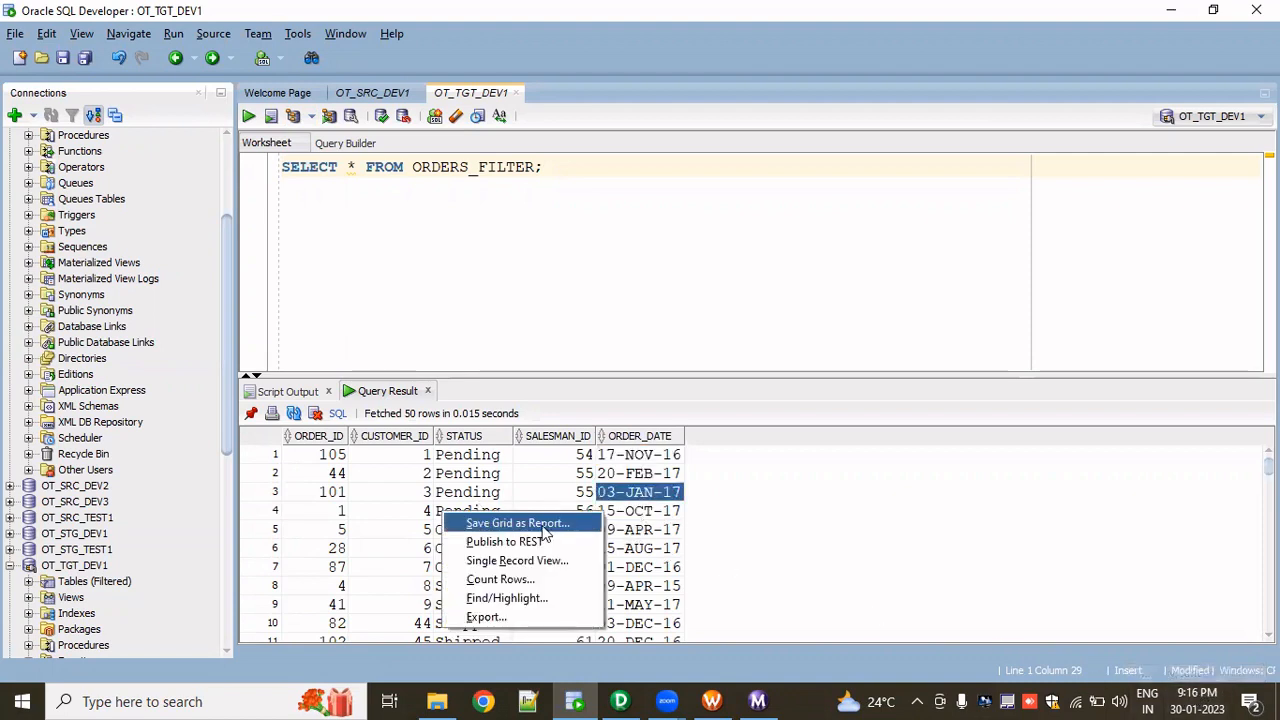
pyautogui.click(522, 580)
pyautogui.click(686, 381)
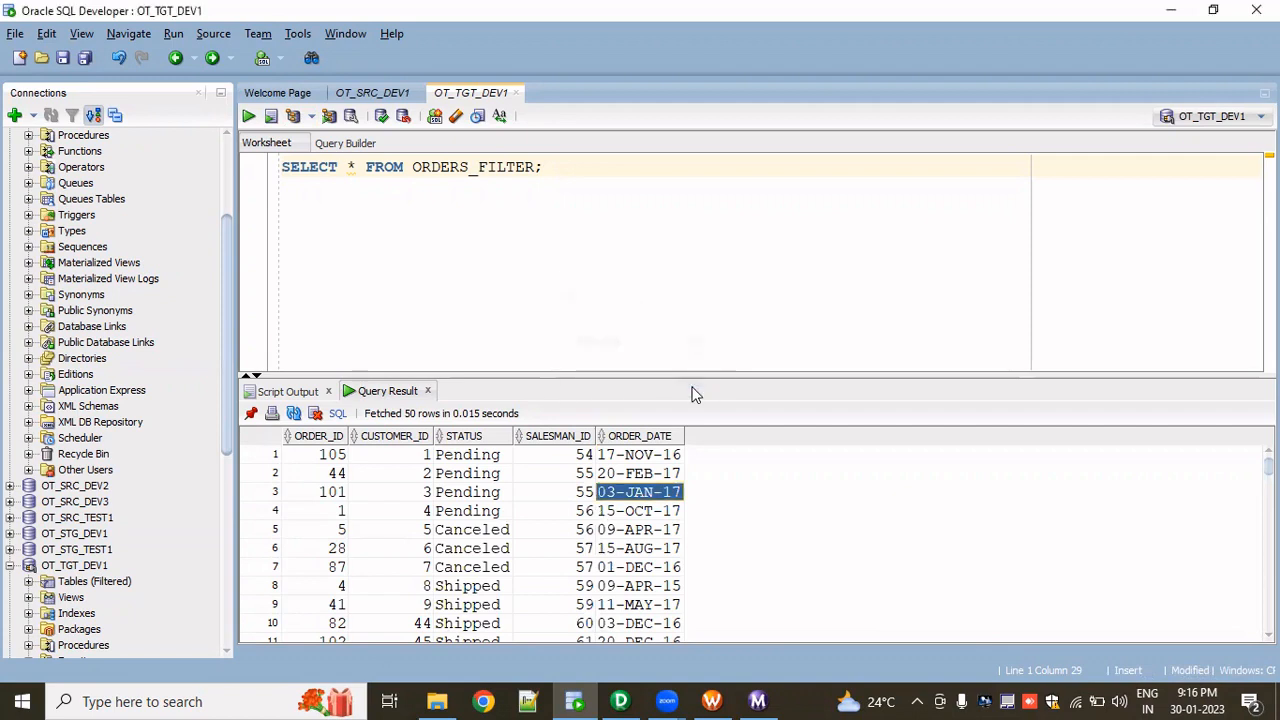